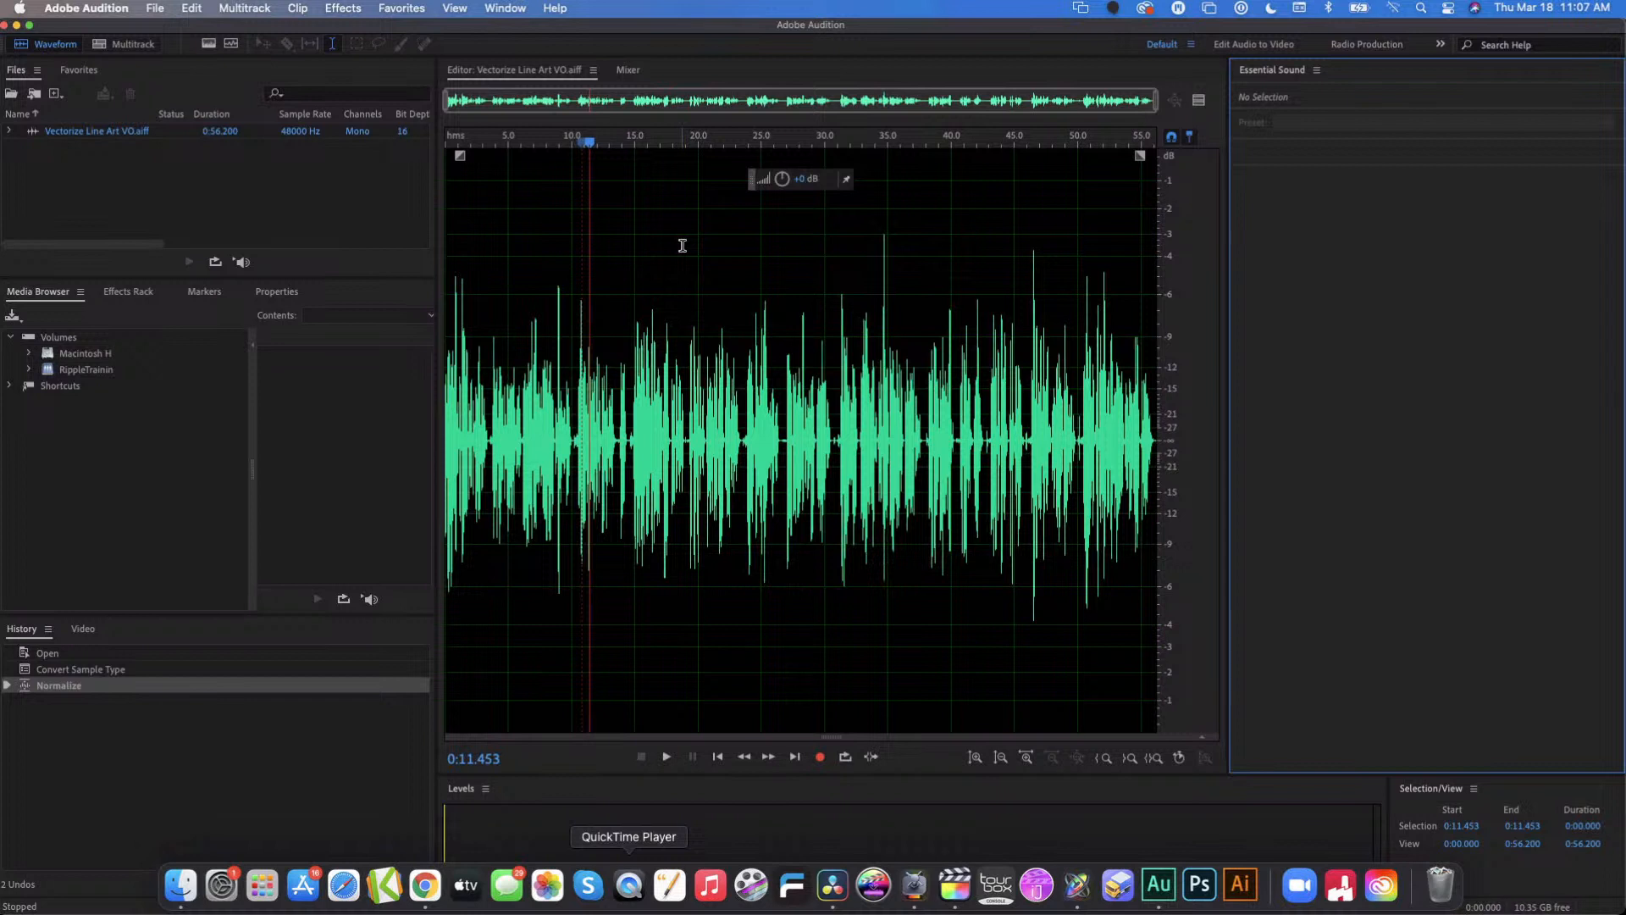
pyautogui.click(155, 8)
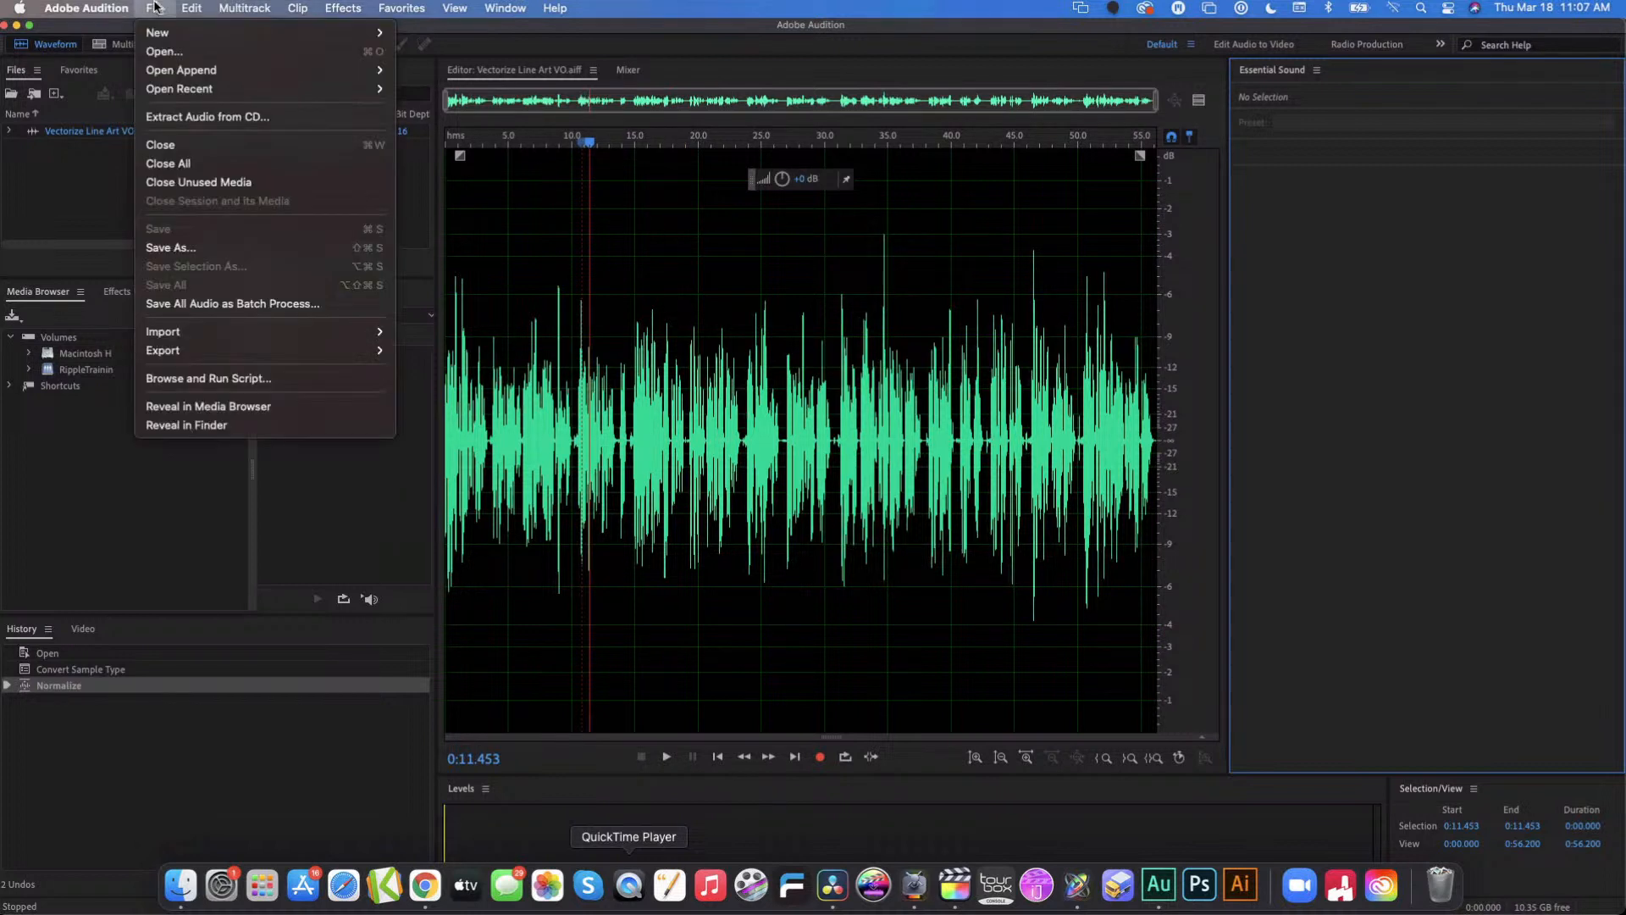
pyautogui.moveTo(184, 356)
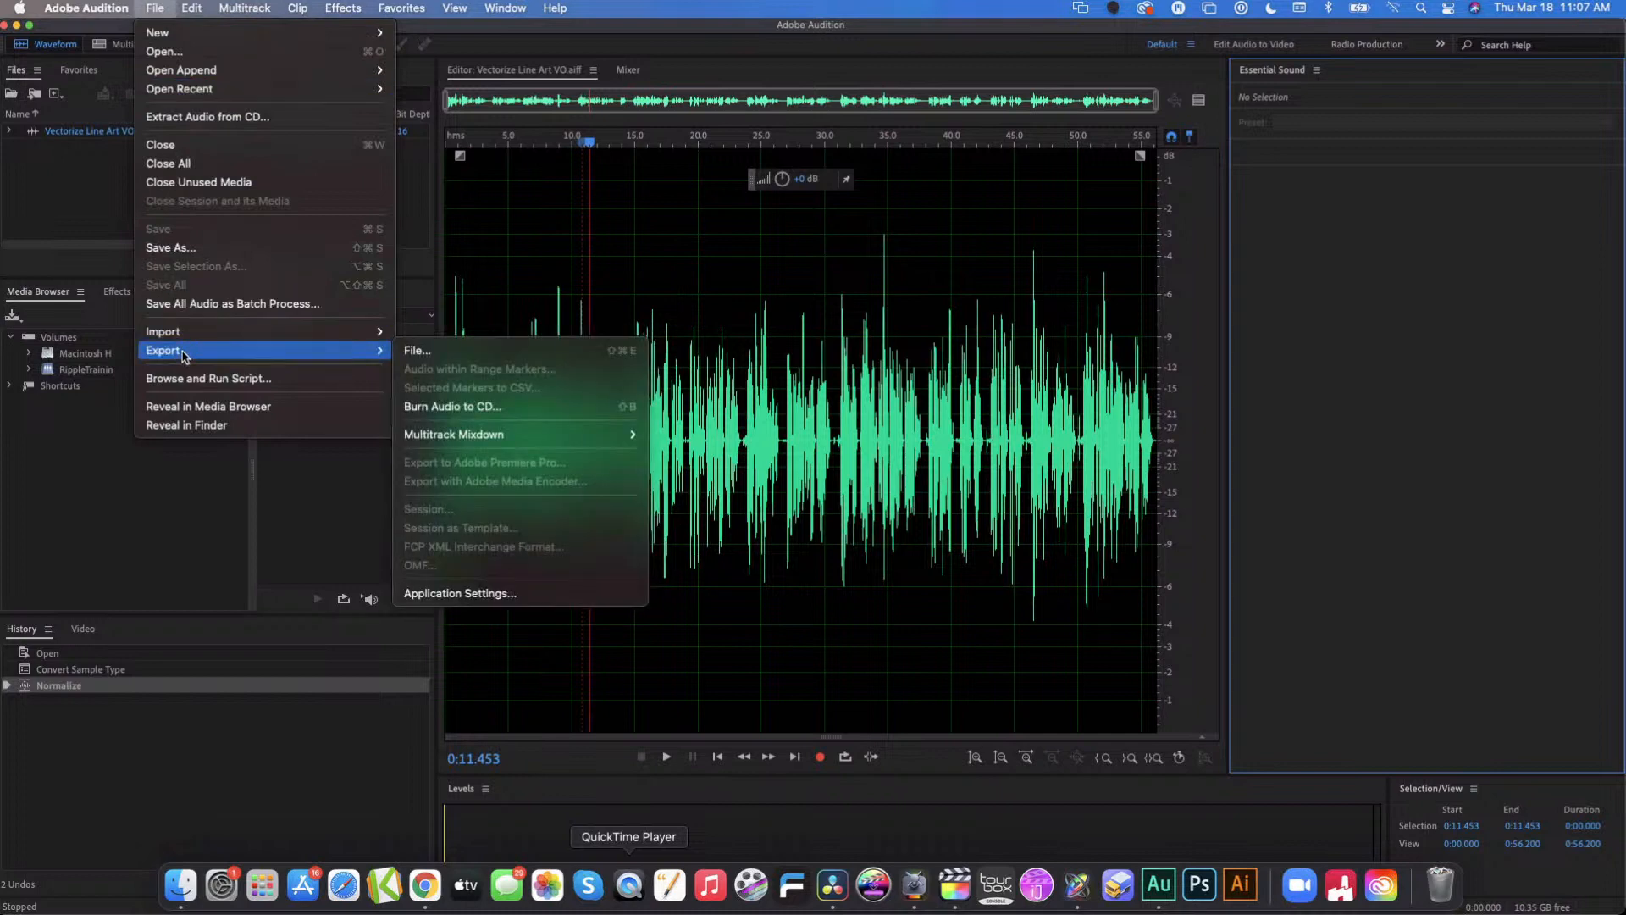
pyautogui.click(76, 467)
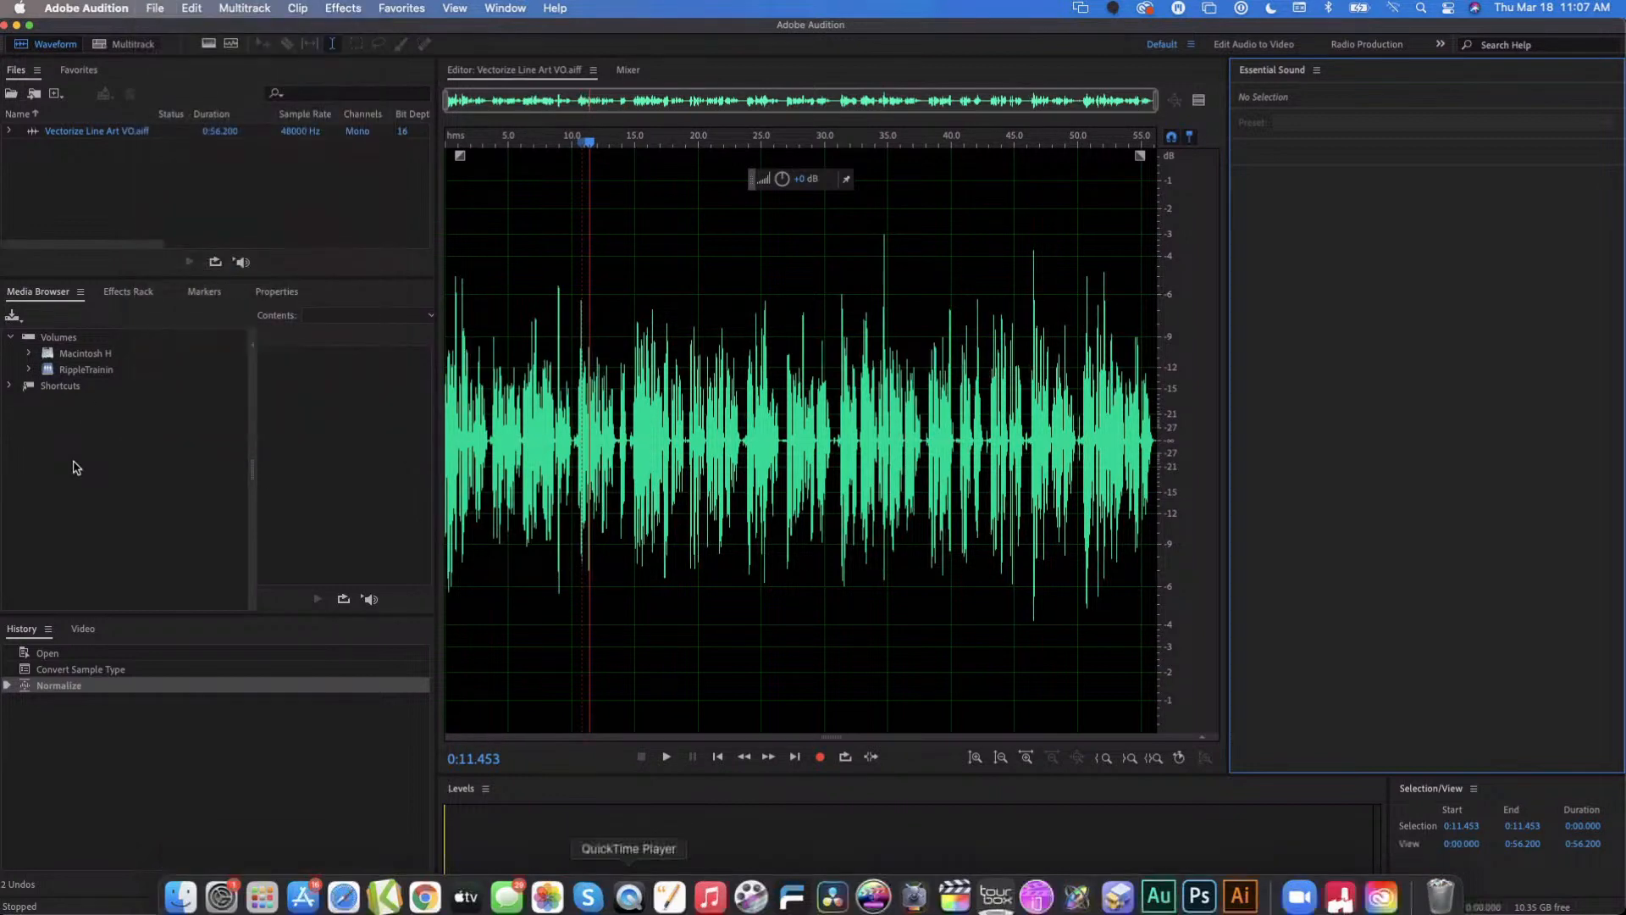
# - Switch to Final Cut Pro and play the Vectorize Line Art VO clip from the Audition Test library in the browser
pyautogui.press('cmd+Tab')
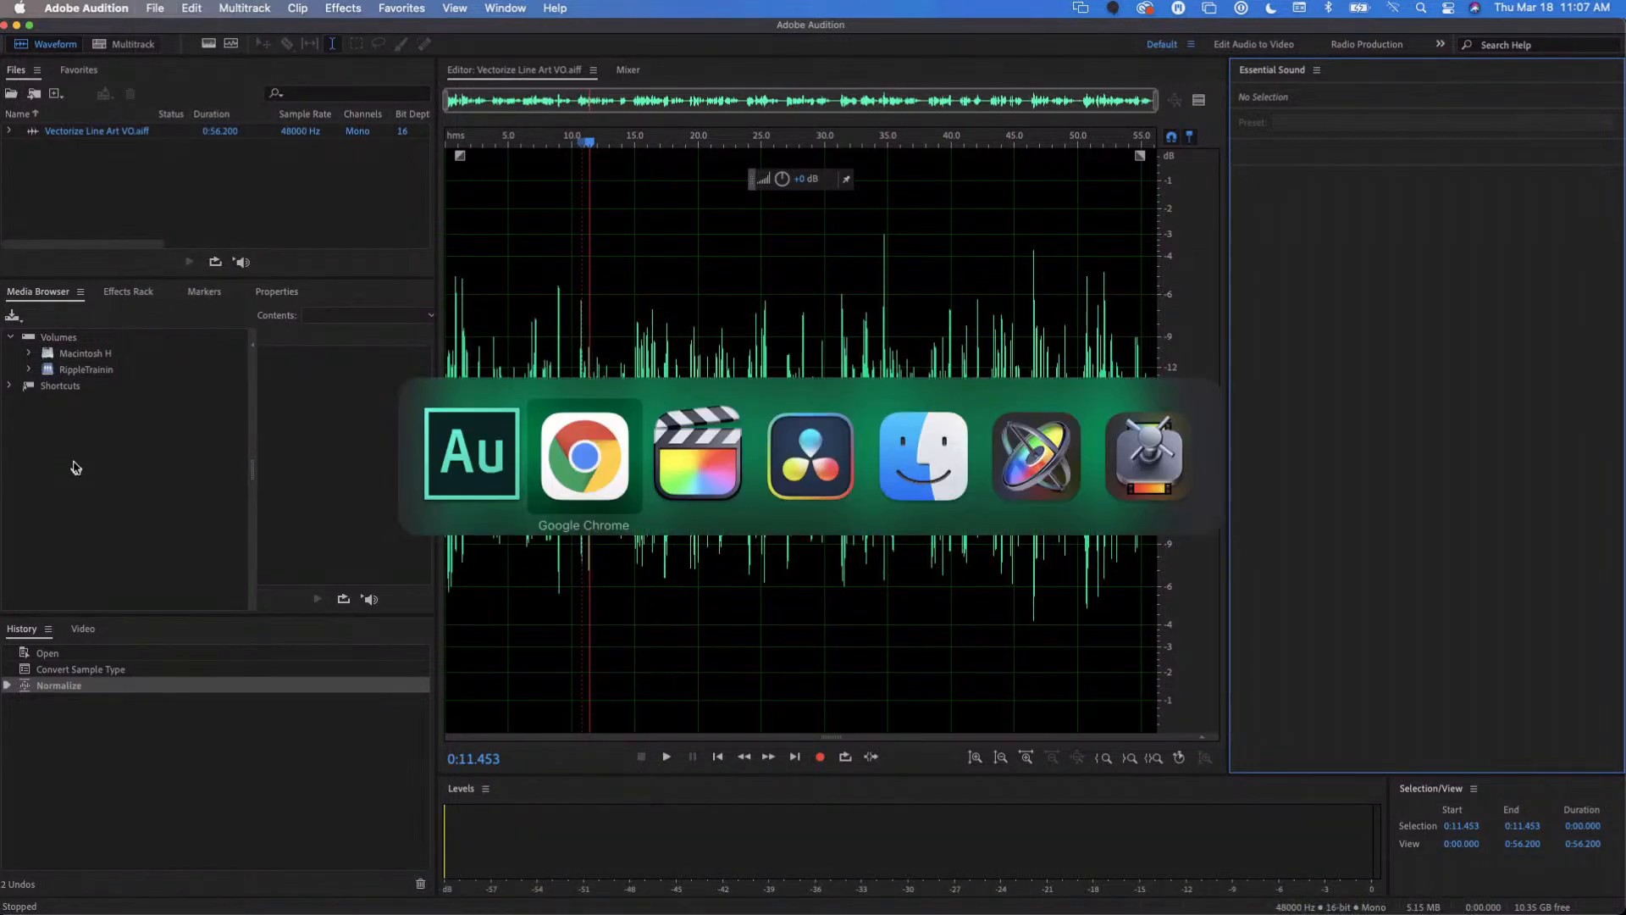
pyautogui.press('super+Tab')
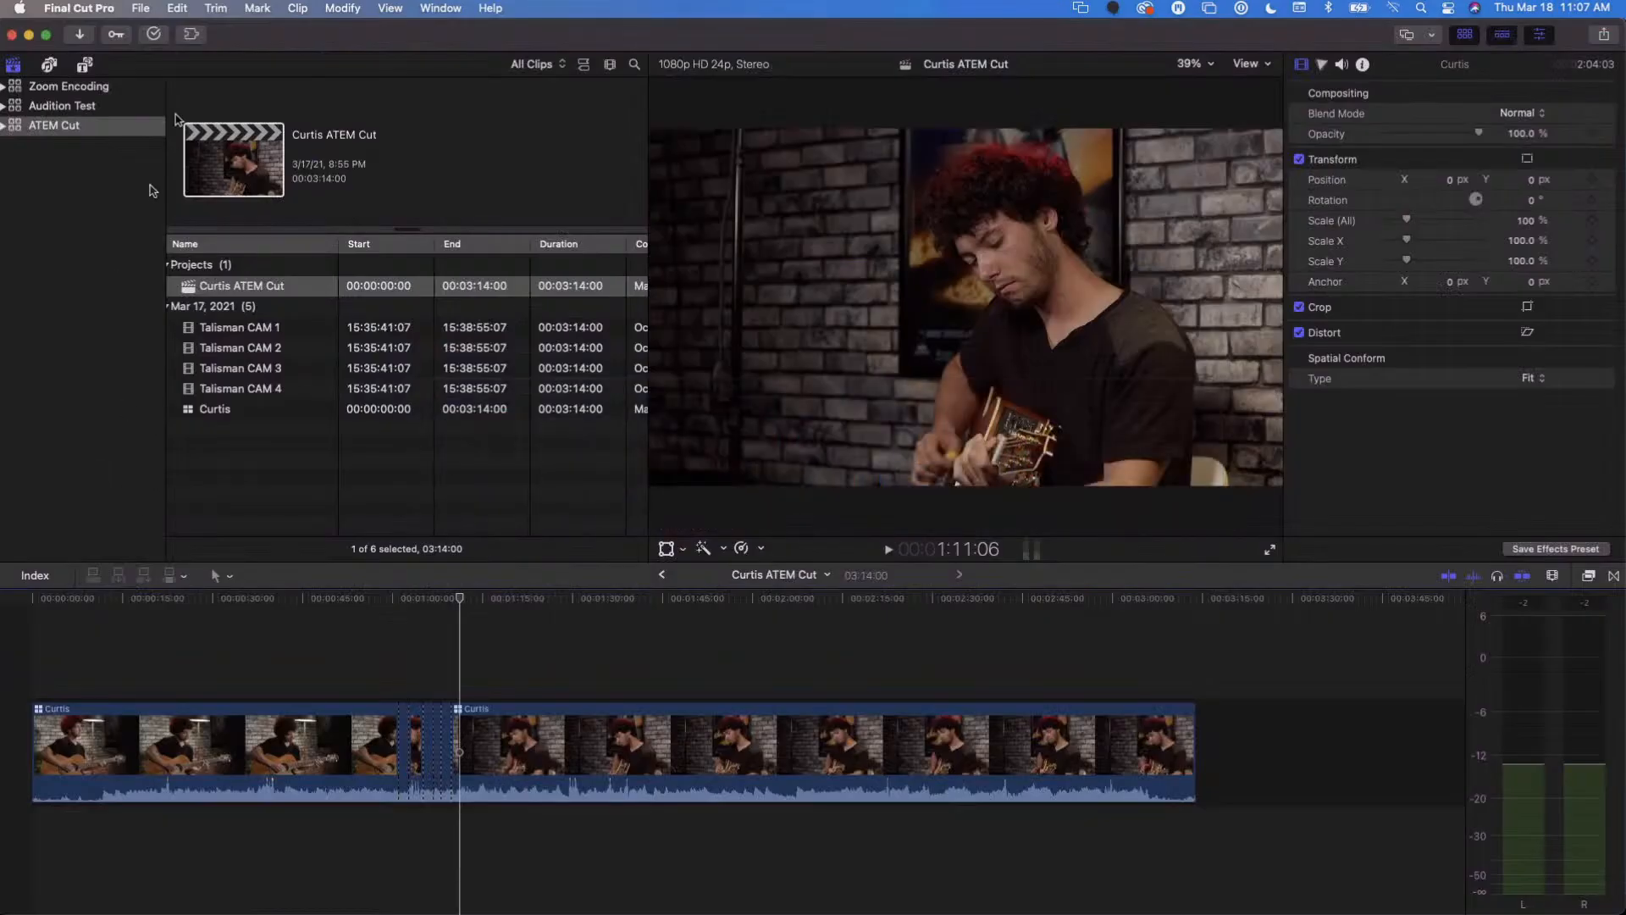
pyautogui.click(97, 110)
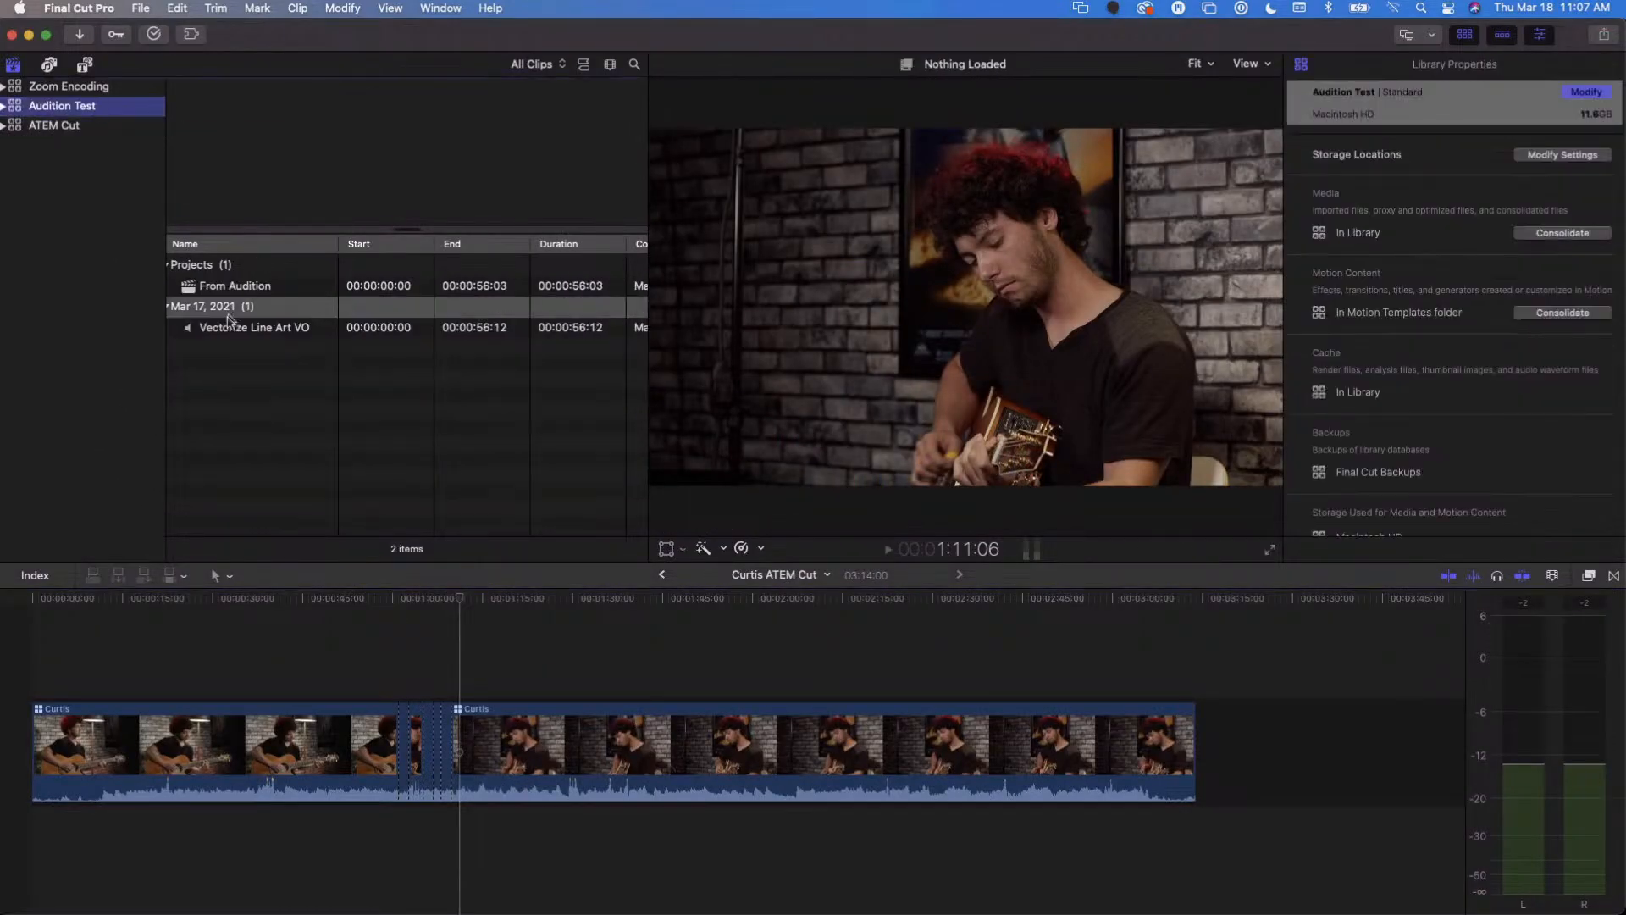
pyautogui.click(232, 331)
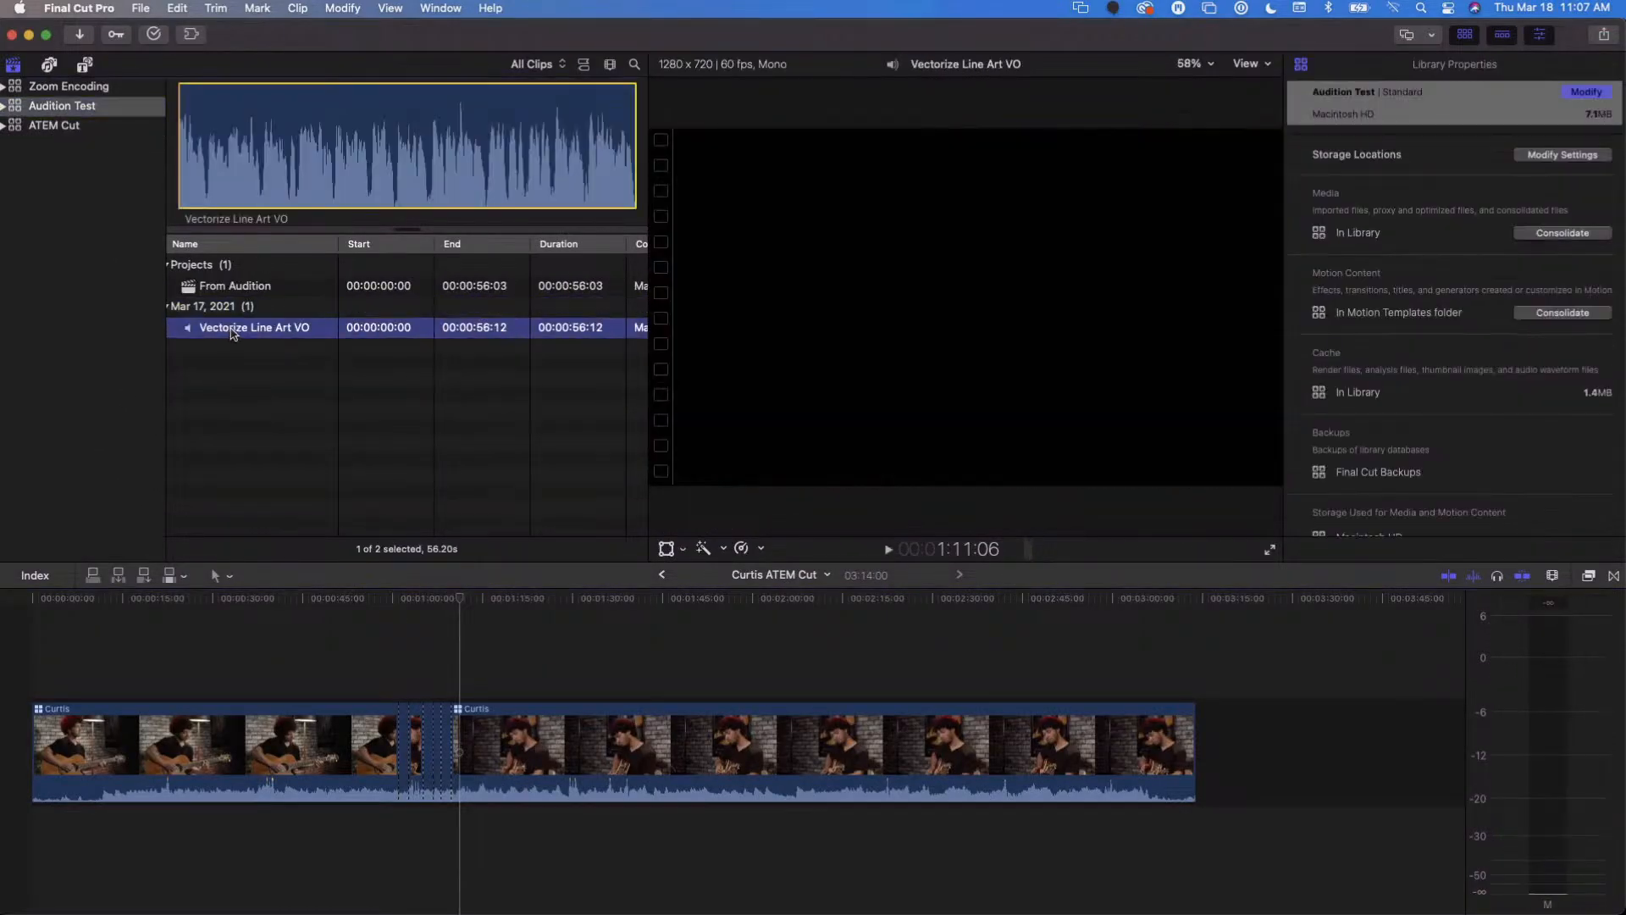
pyautogui.click(290, 197)
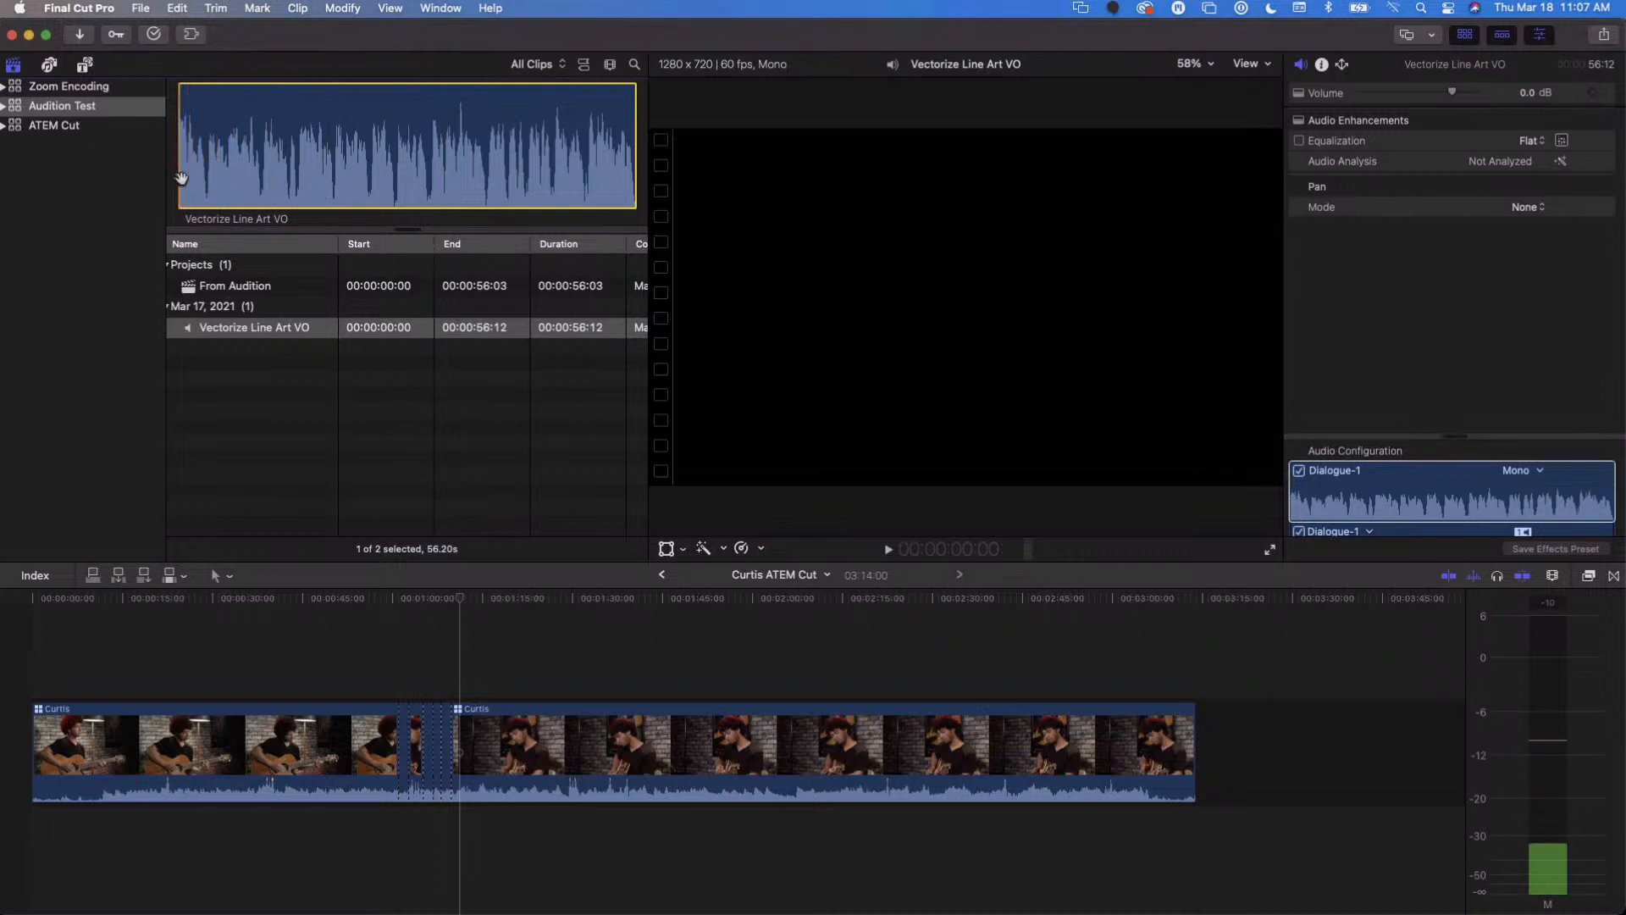
pyautogui.press('space')
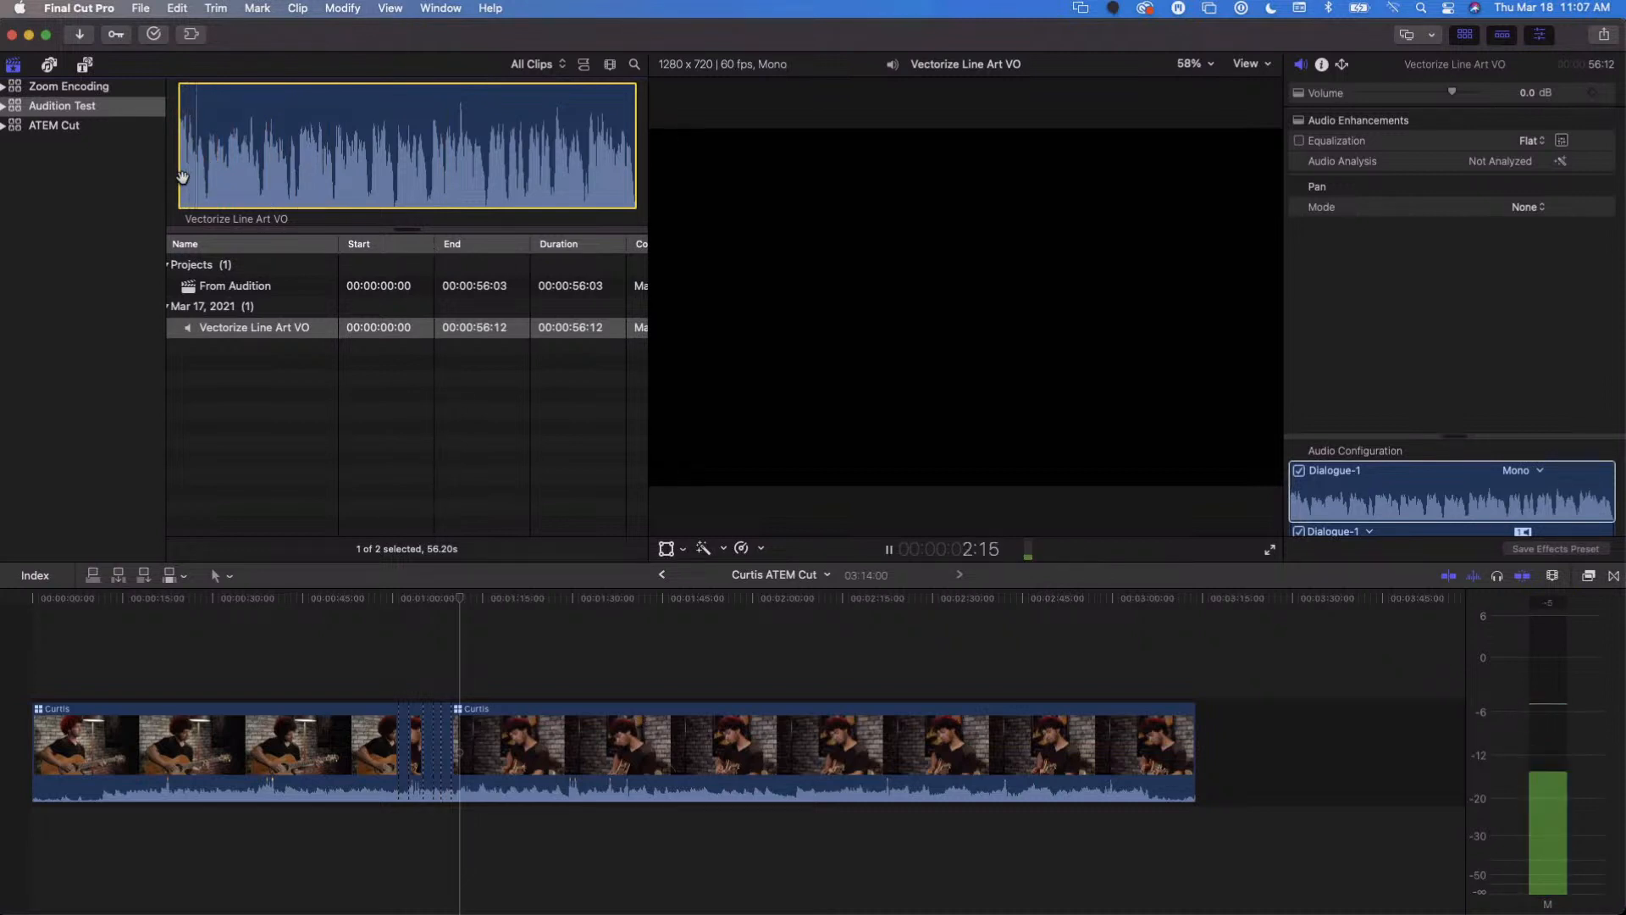
pyautogui.press('space')
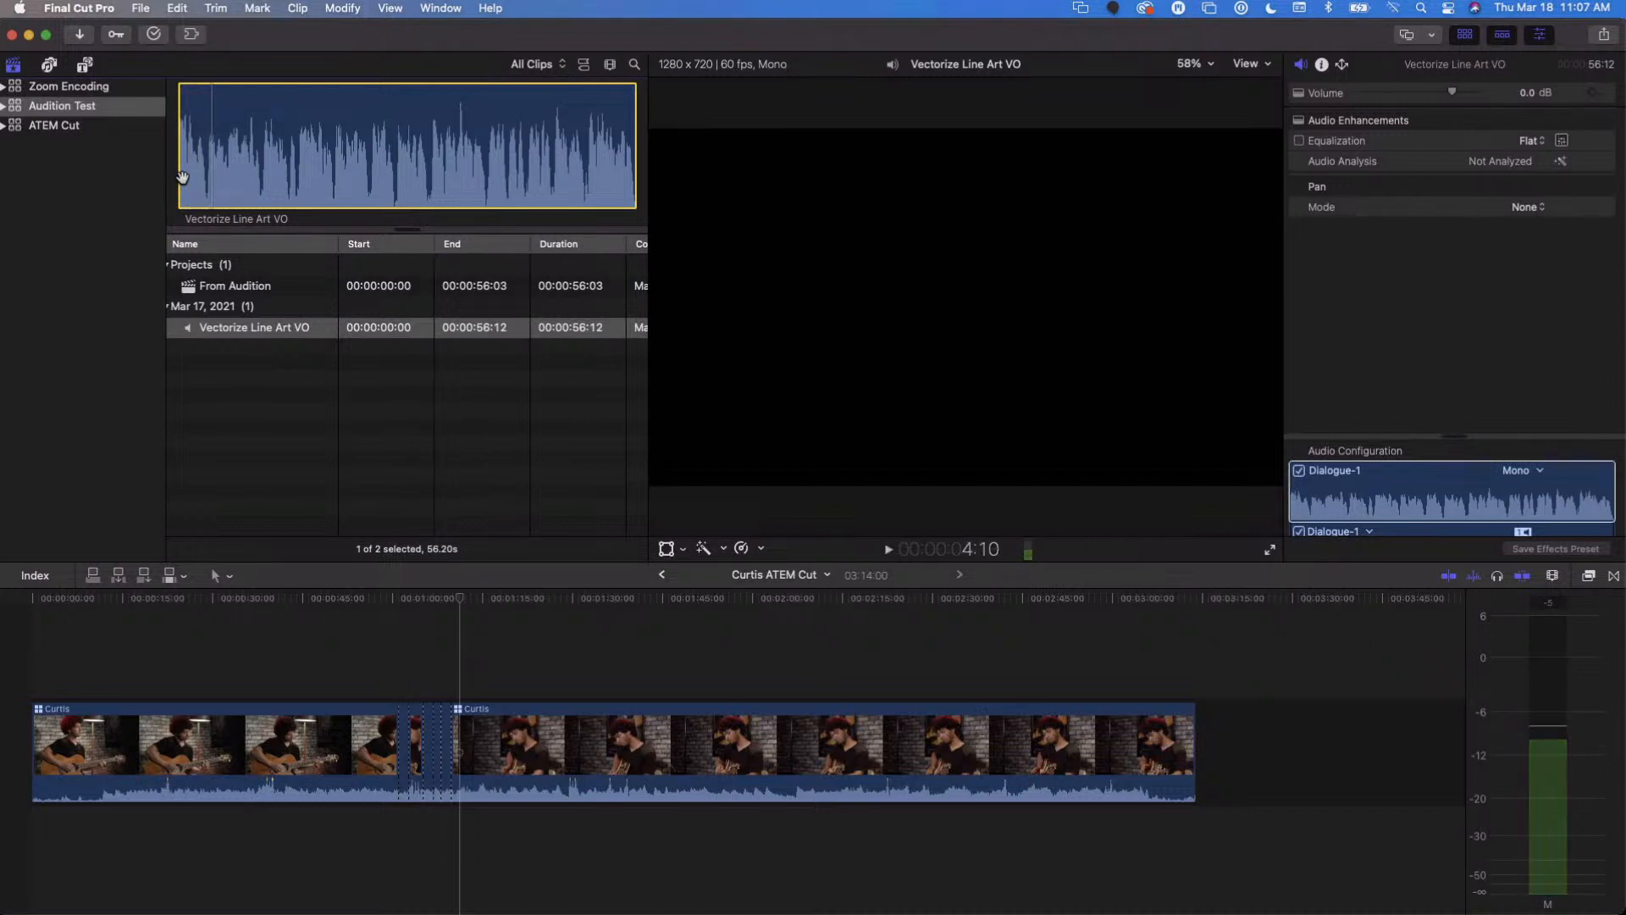
# - Switch back to Adobe Audition and play the voice-over waveform from the beginning
pyautogui.press('super+Tab')
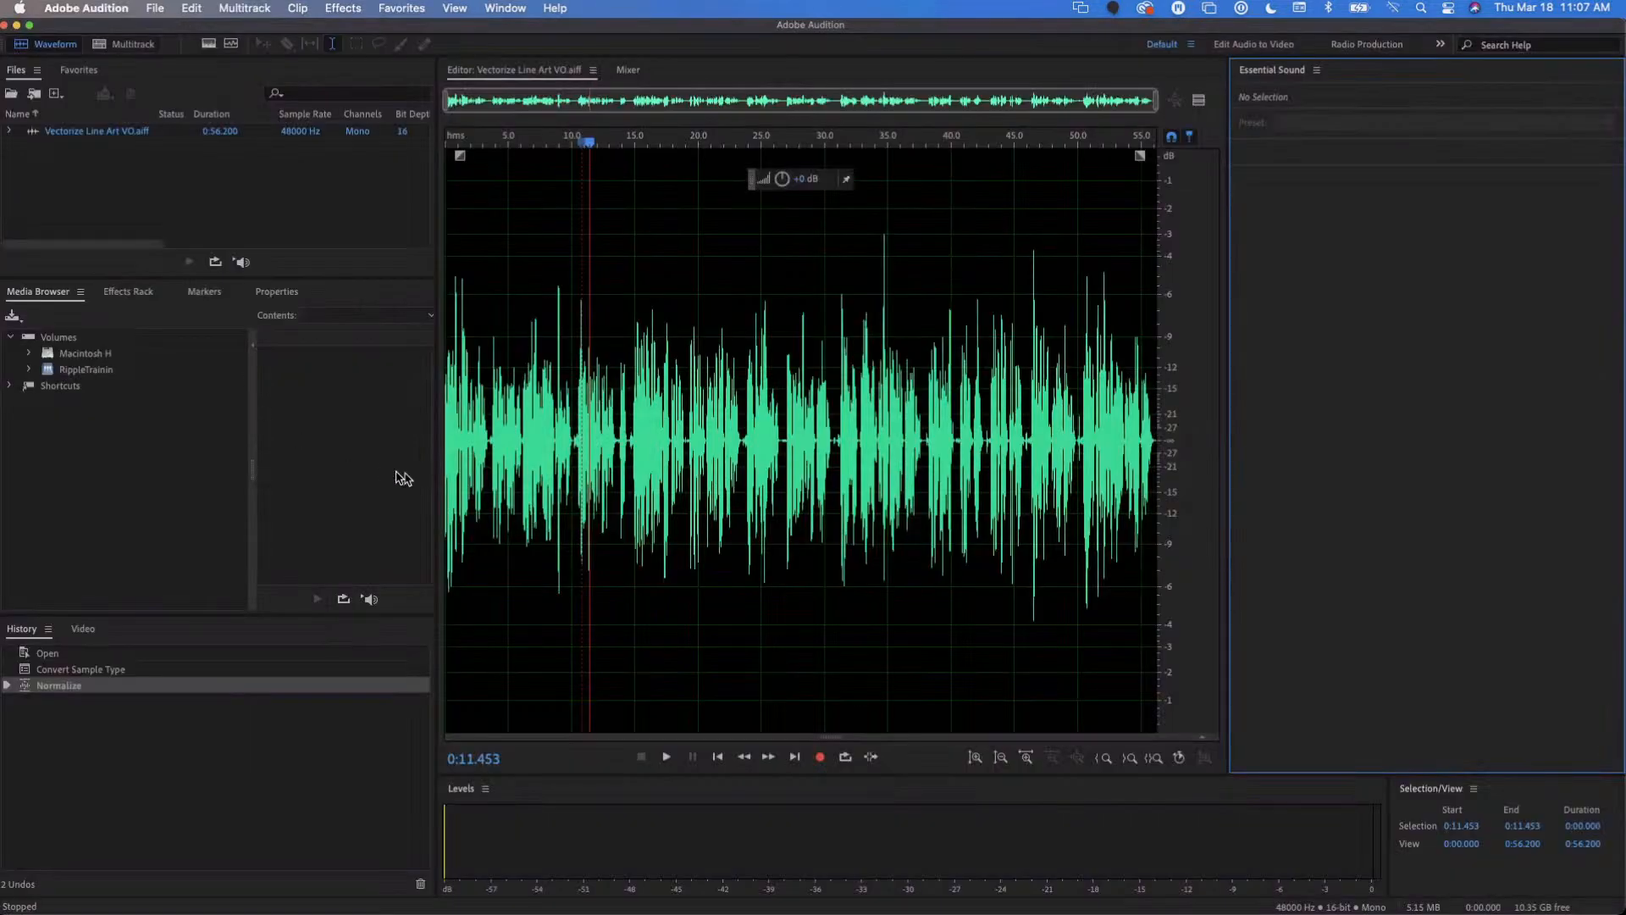
pyautogui.click(449, 466)
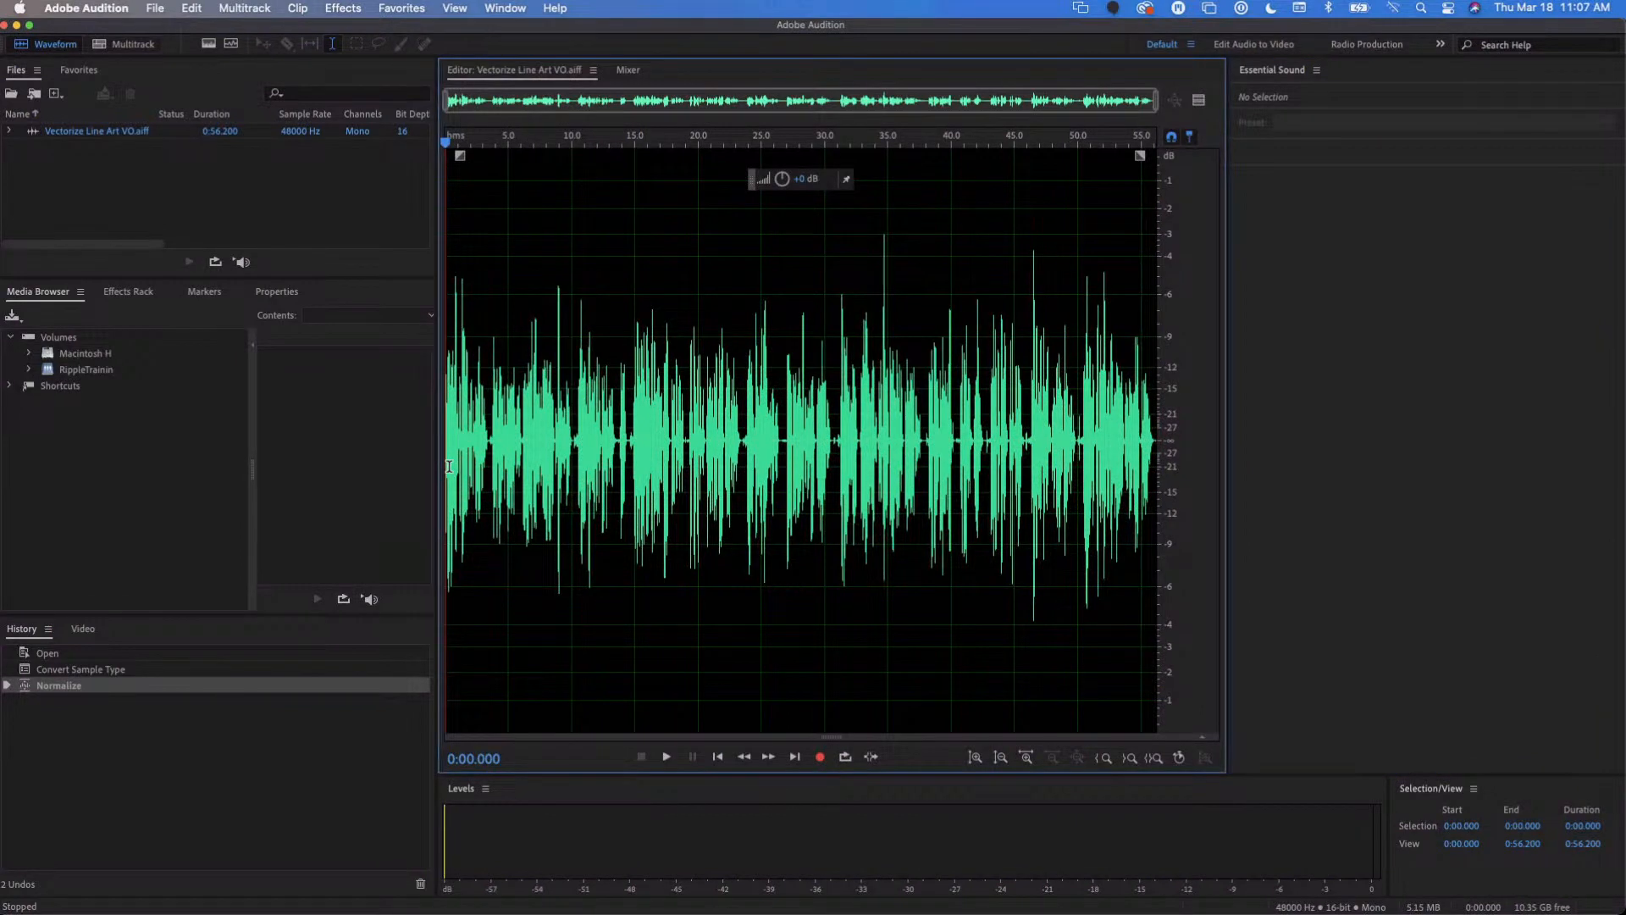
pyautogui.press('space')
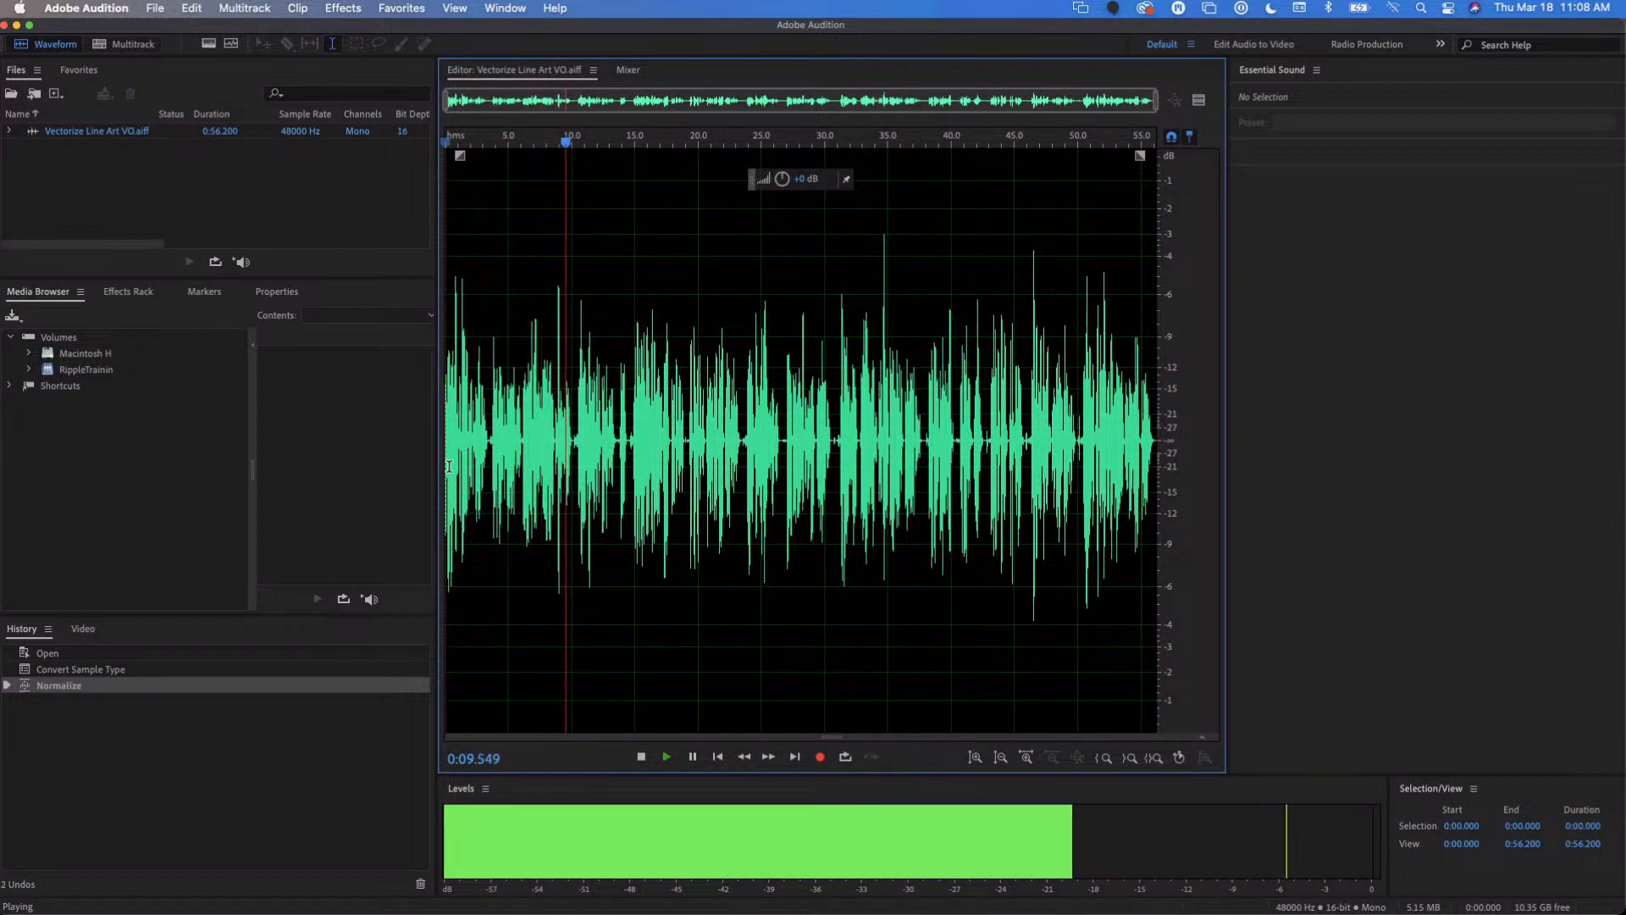
pyautogui.press('space')
# - Return to Final Cut Pro and play the start of the voice-over clip in the browser again
pyautogui.press('super+Tab')
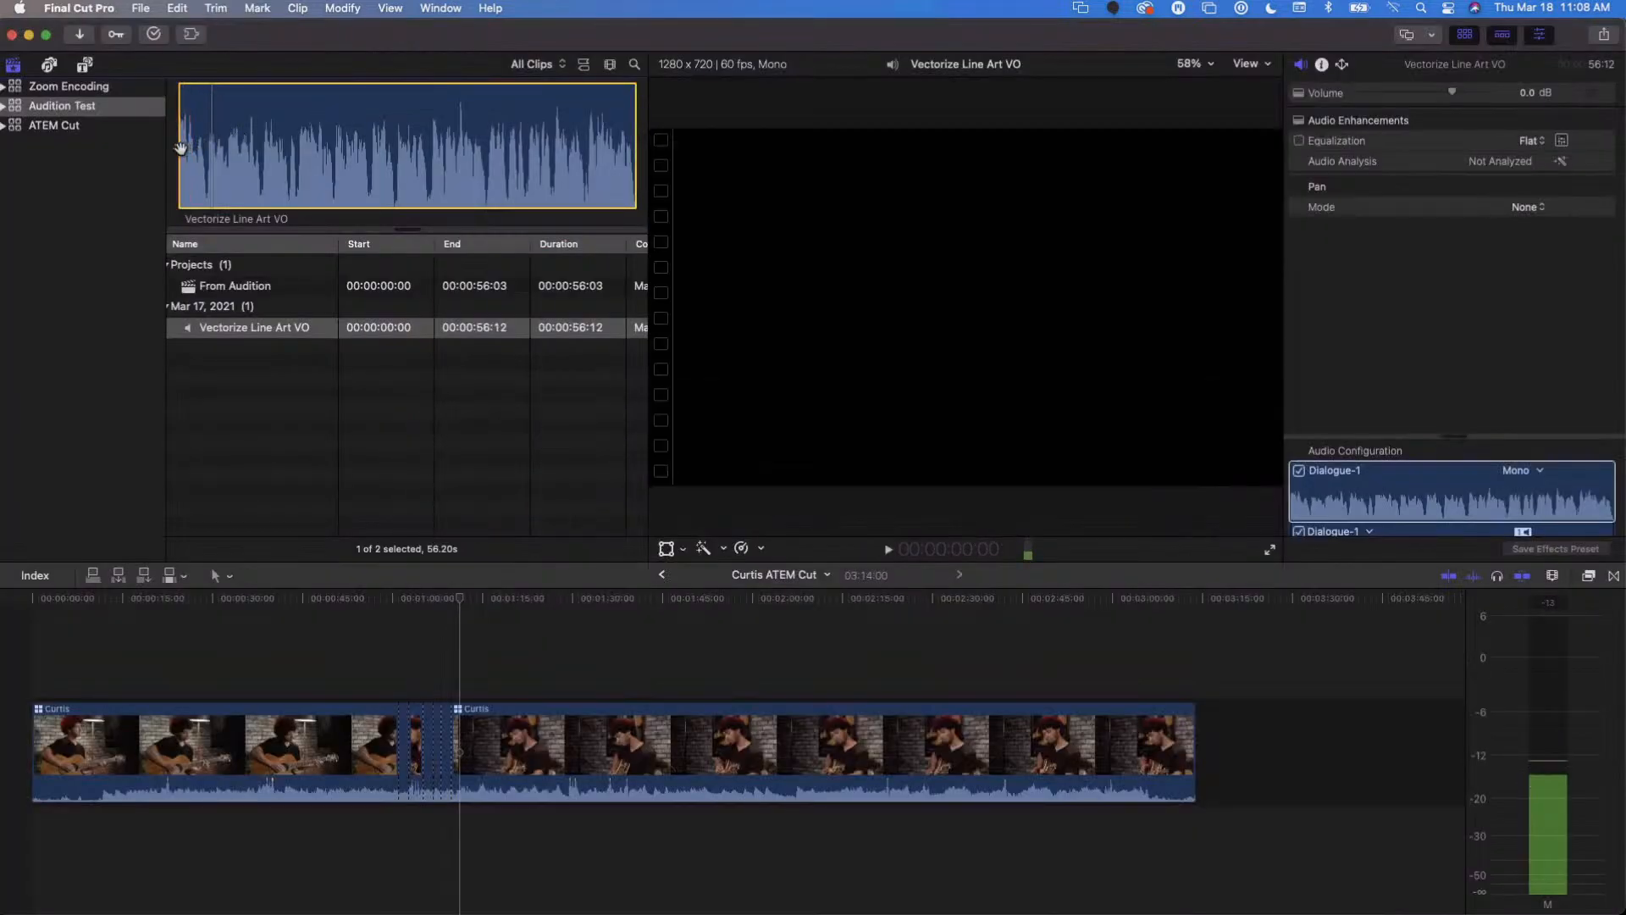
pyautogui.press('space')
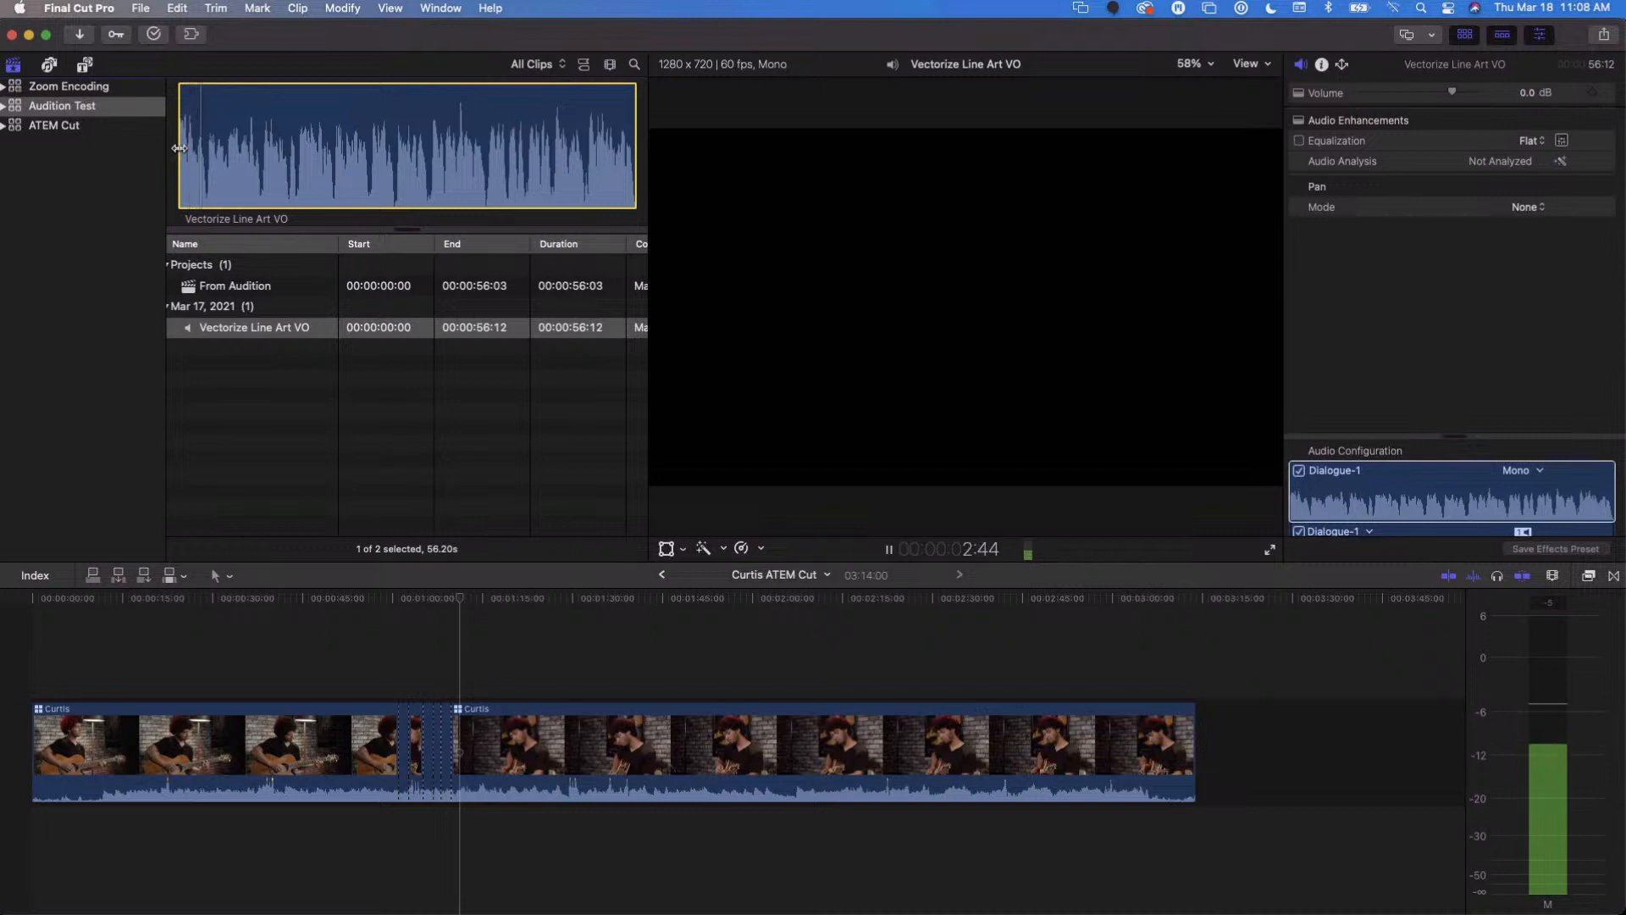
pyautogui.press('space')
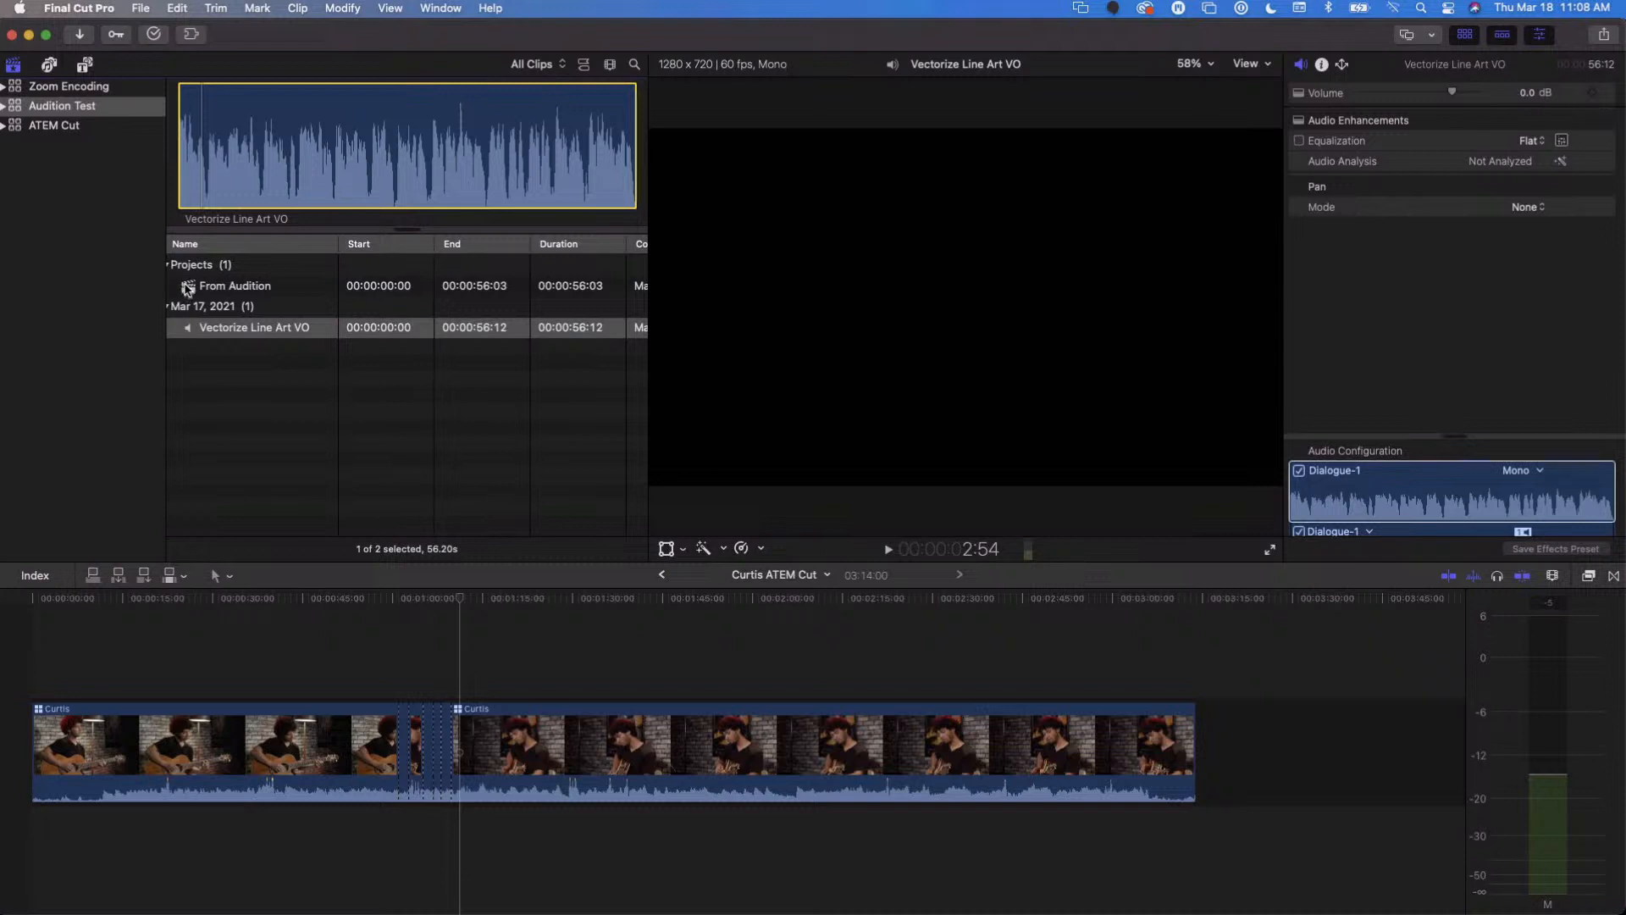
# - Open the From Audition project and replace its existing timeline clip with the Vectorize Line Art VO clip from the browser
pyautogui.doubleClick(188, 288)
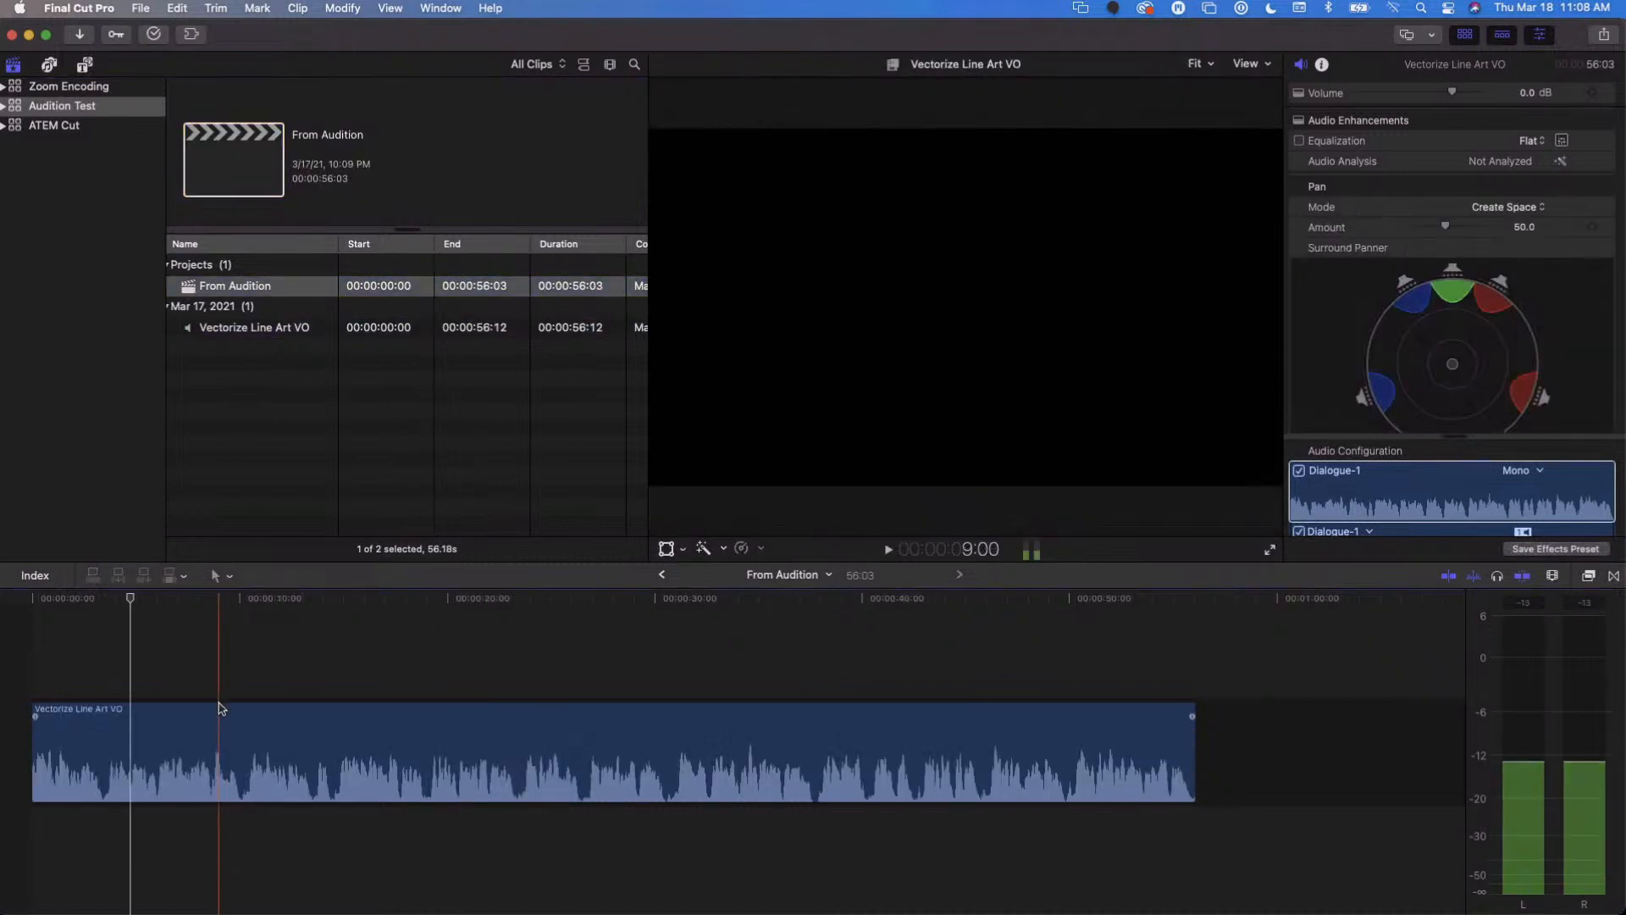
pyautogui.click(218, 708)
pyautogui.press('Delete')
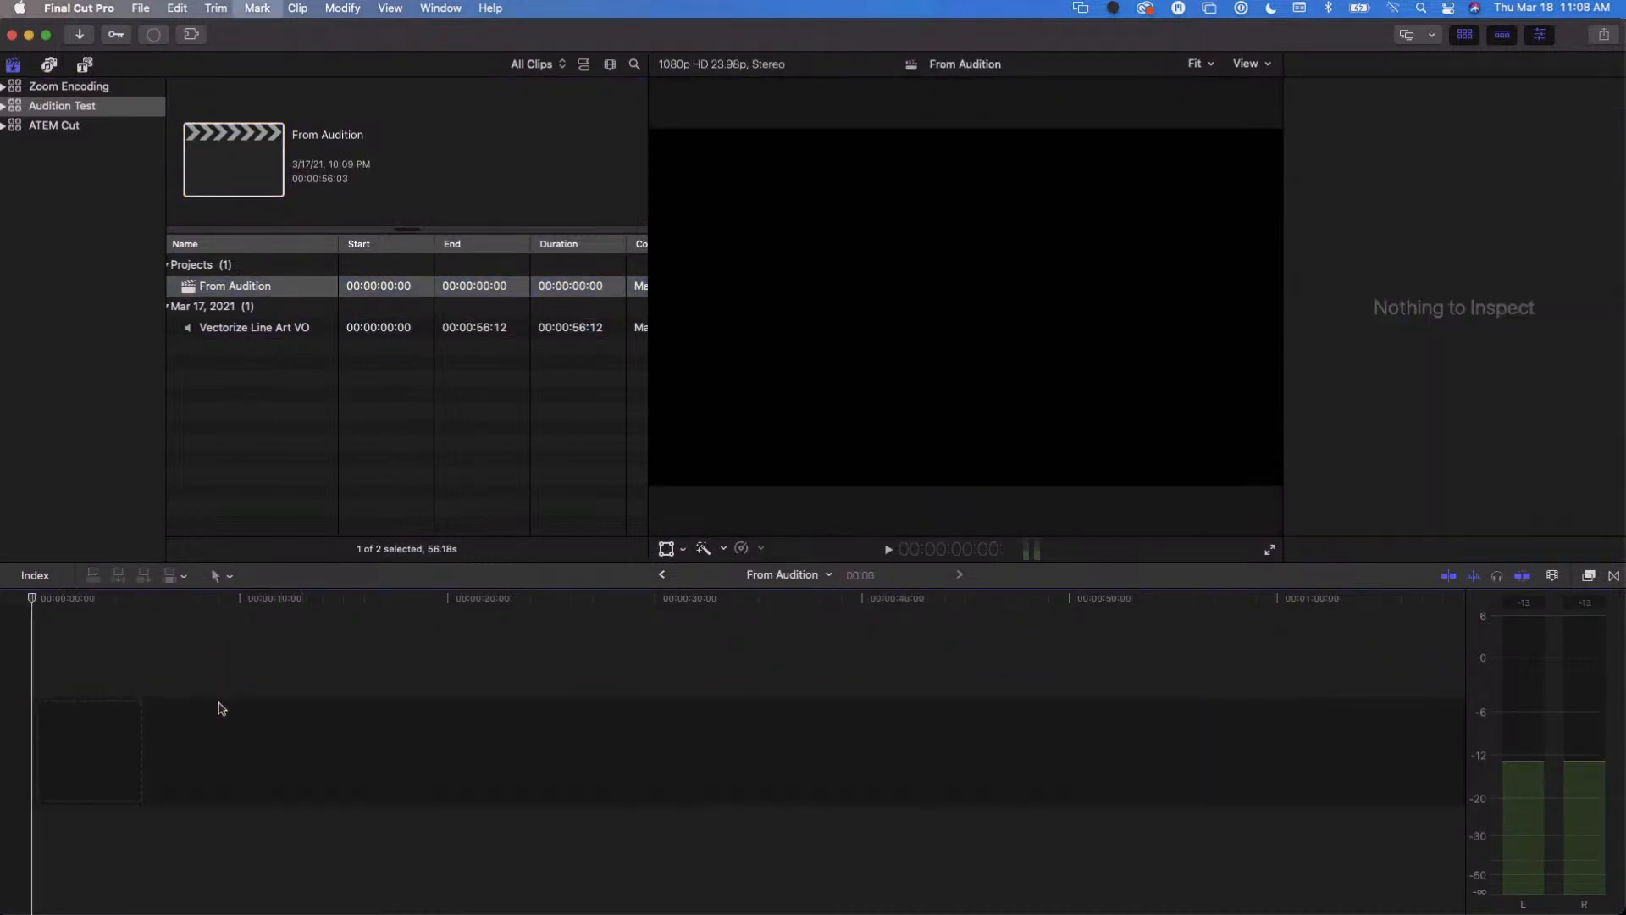
pyautogui.click(202, 329)
pyautogui.moveTo(201, 331); pyautogui.dragTo(168, 655)
pyautogui.click(169, 654)
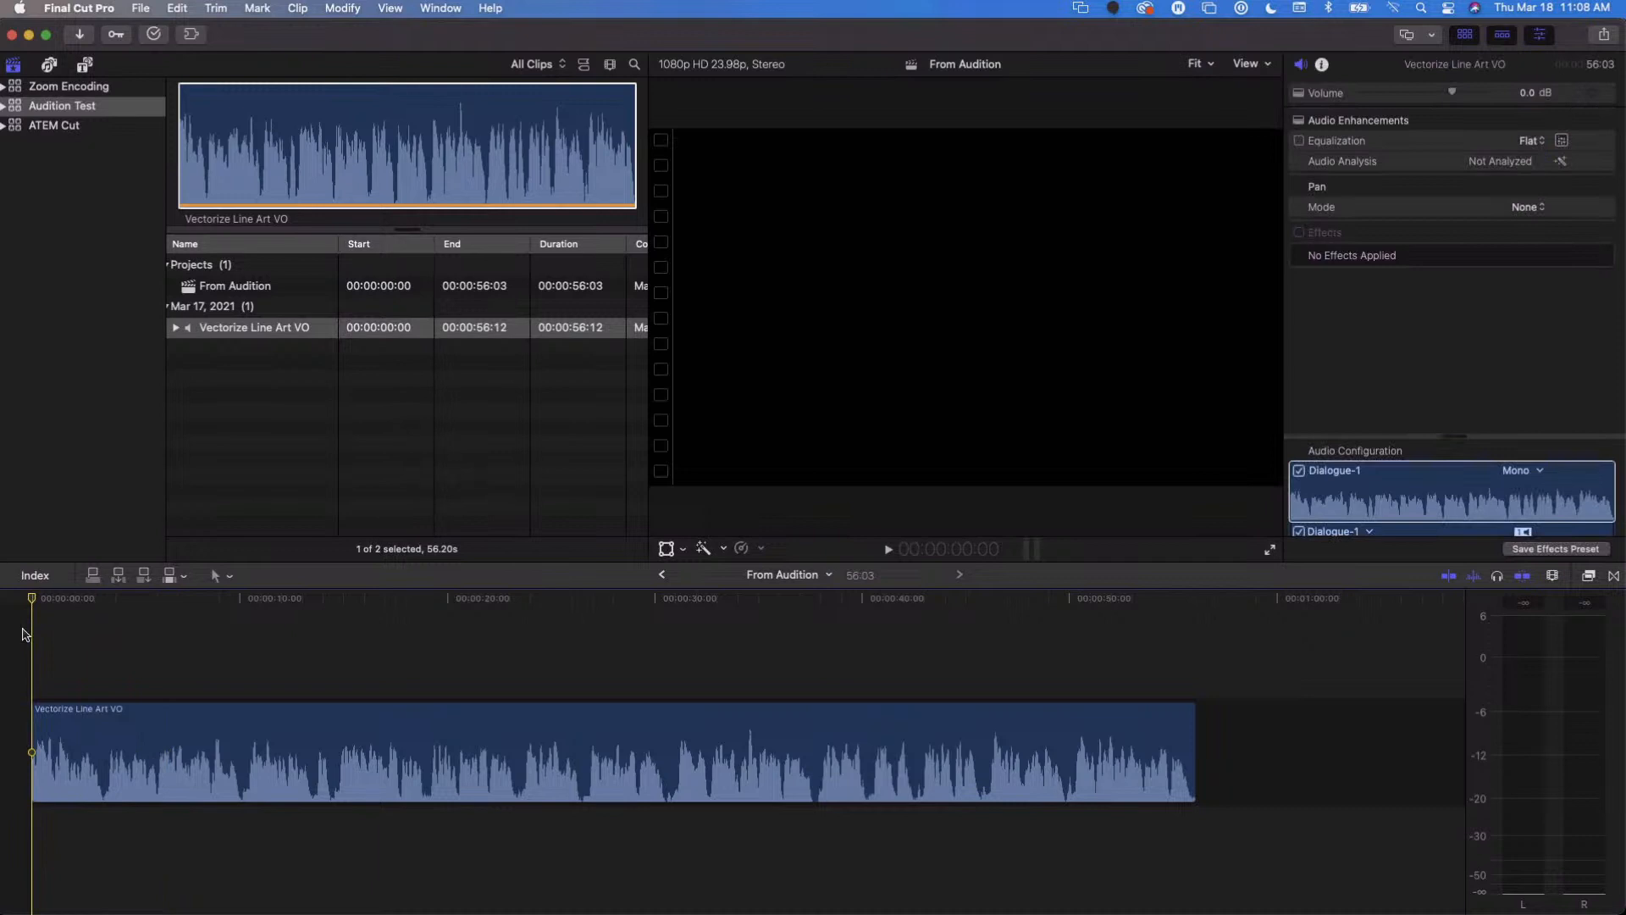
# - Play the voice-over in the timeline from the start, and again from about 8 seconds in
pyautogui.press('space')
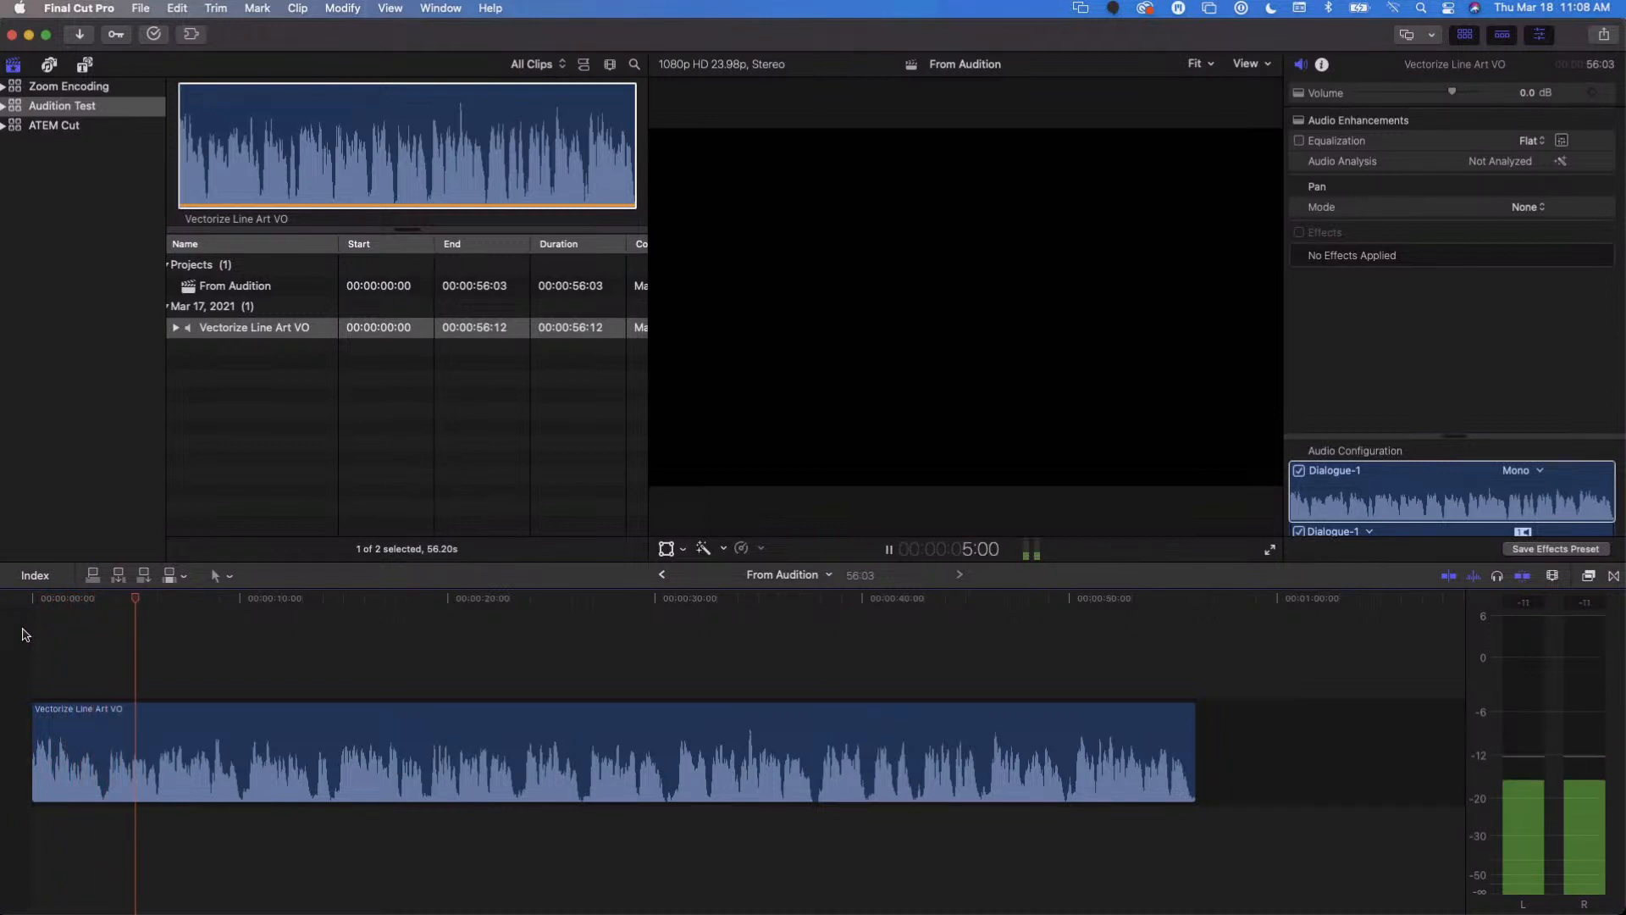
pyautogui.press('space')
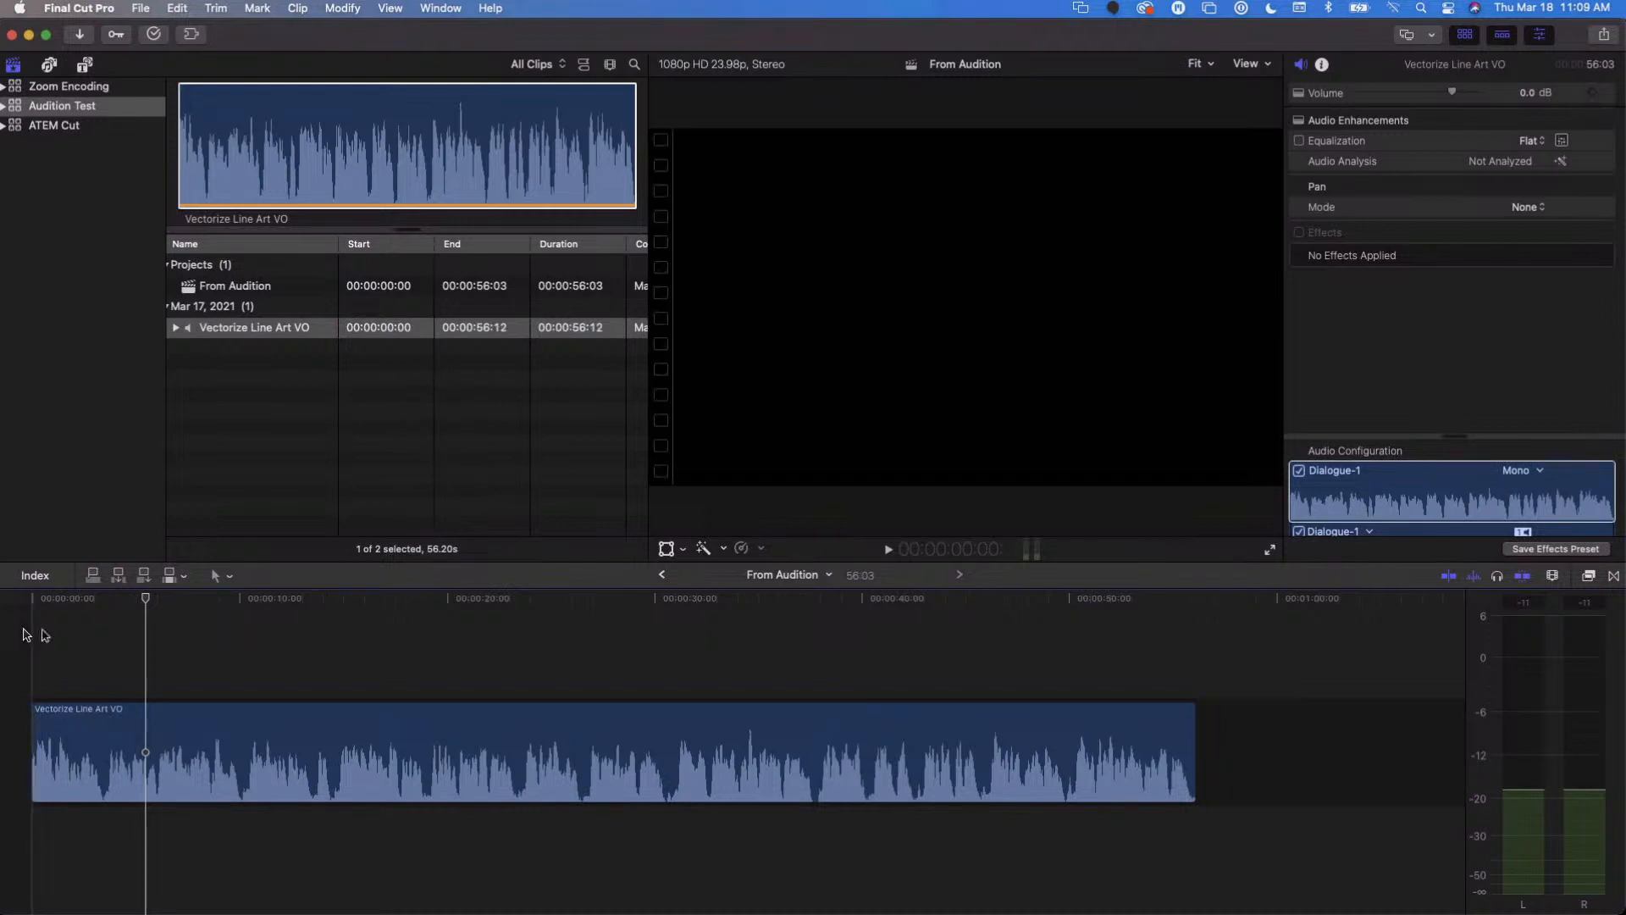
pyautogui.click(215, 610)
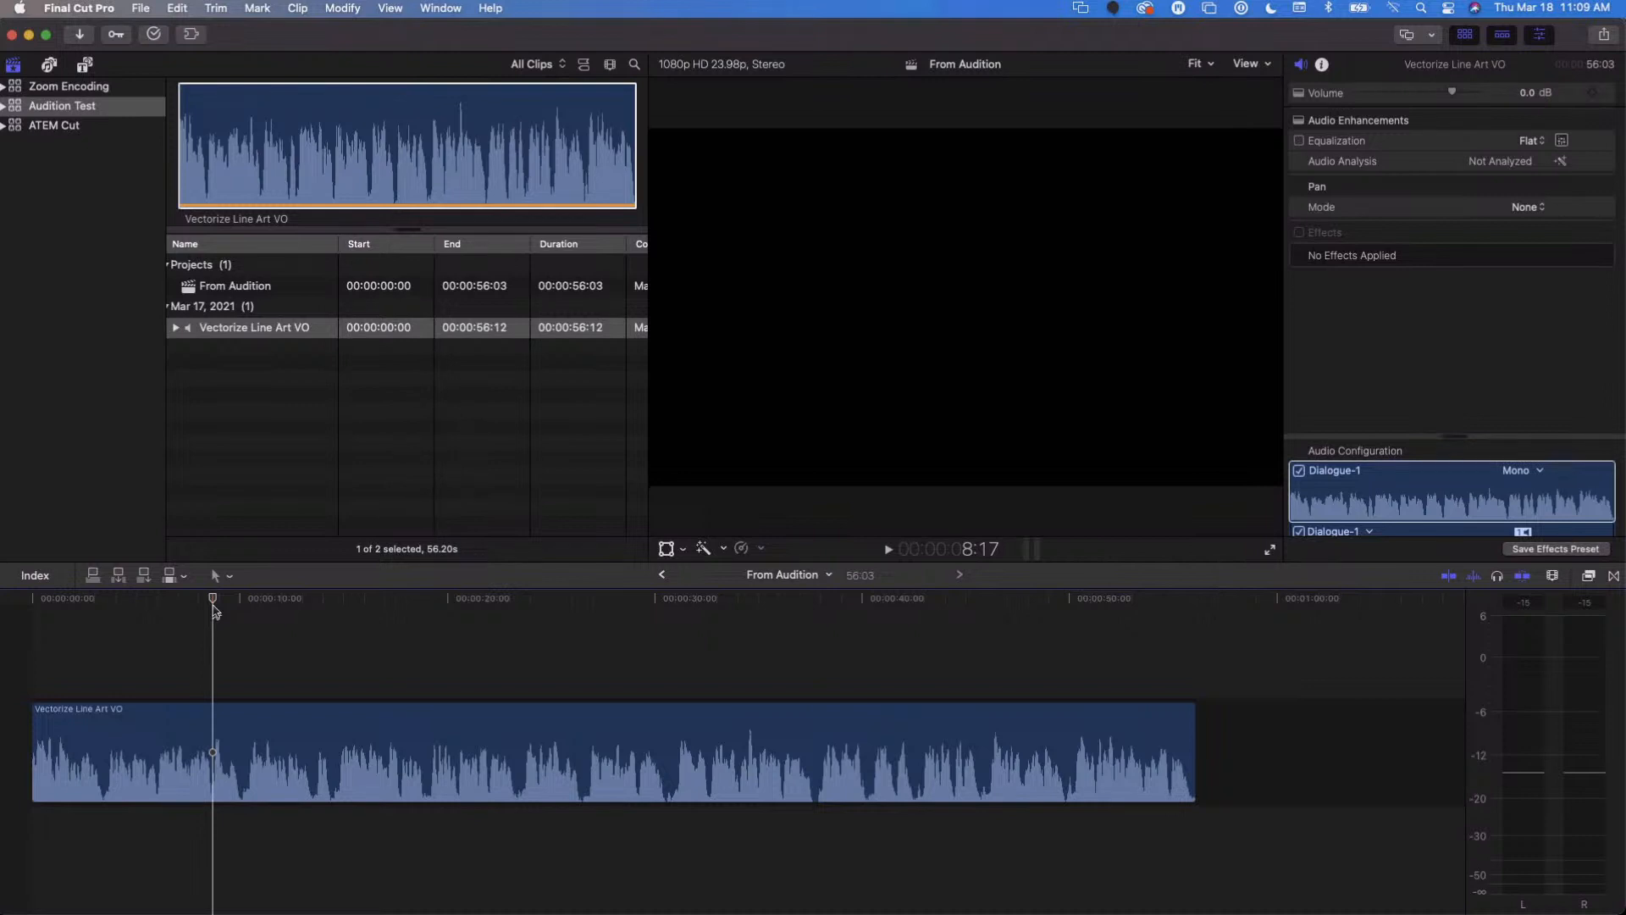
pyautogui.press('space')
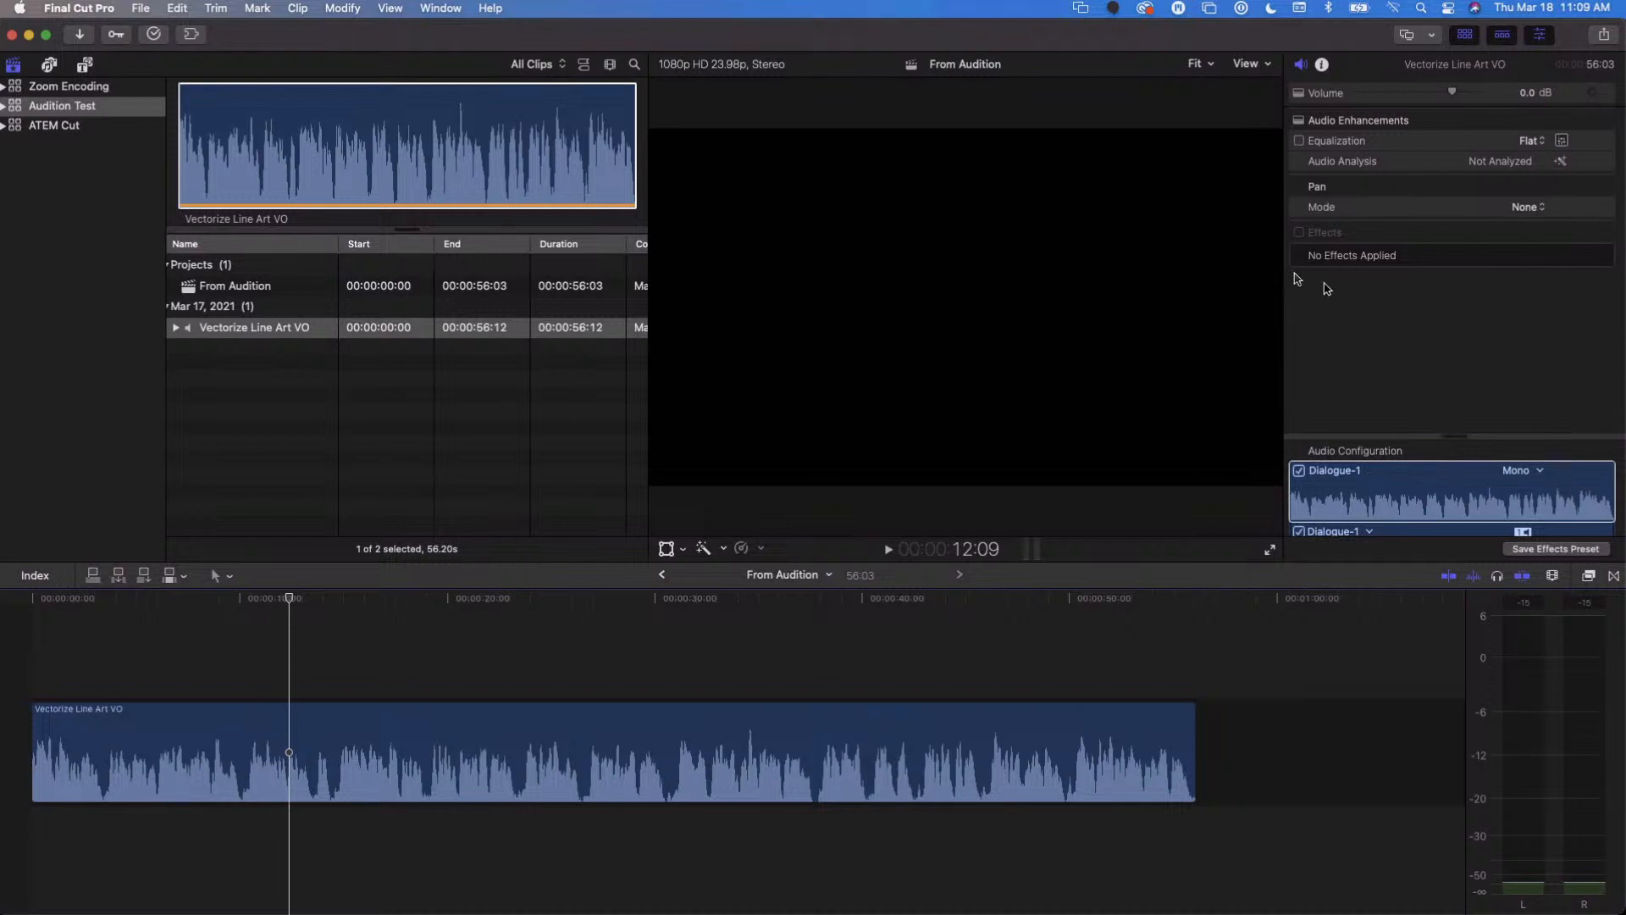
# - Examine the channel options of the timeline clip's Dialogue-1 component in its audio configuration
pyautogui.moveTo(1443, 435); pyautogui.dragTo(1450, 360)
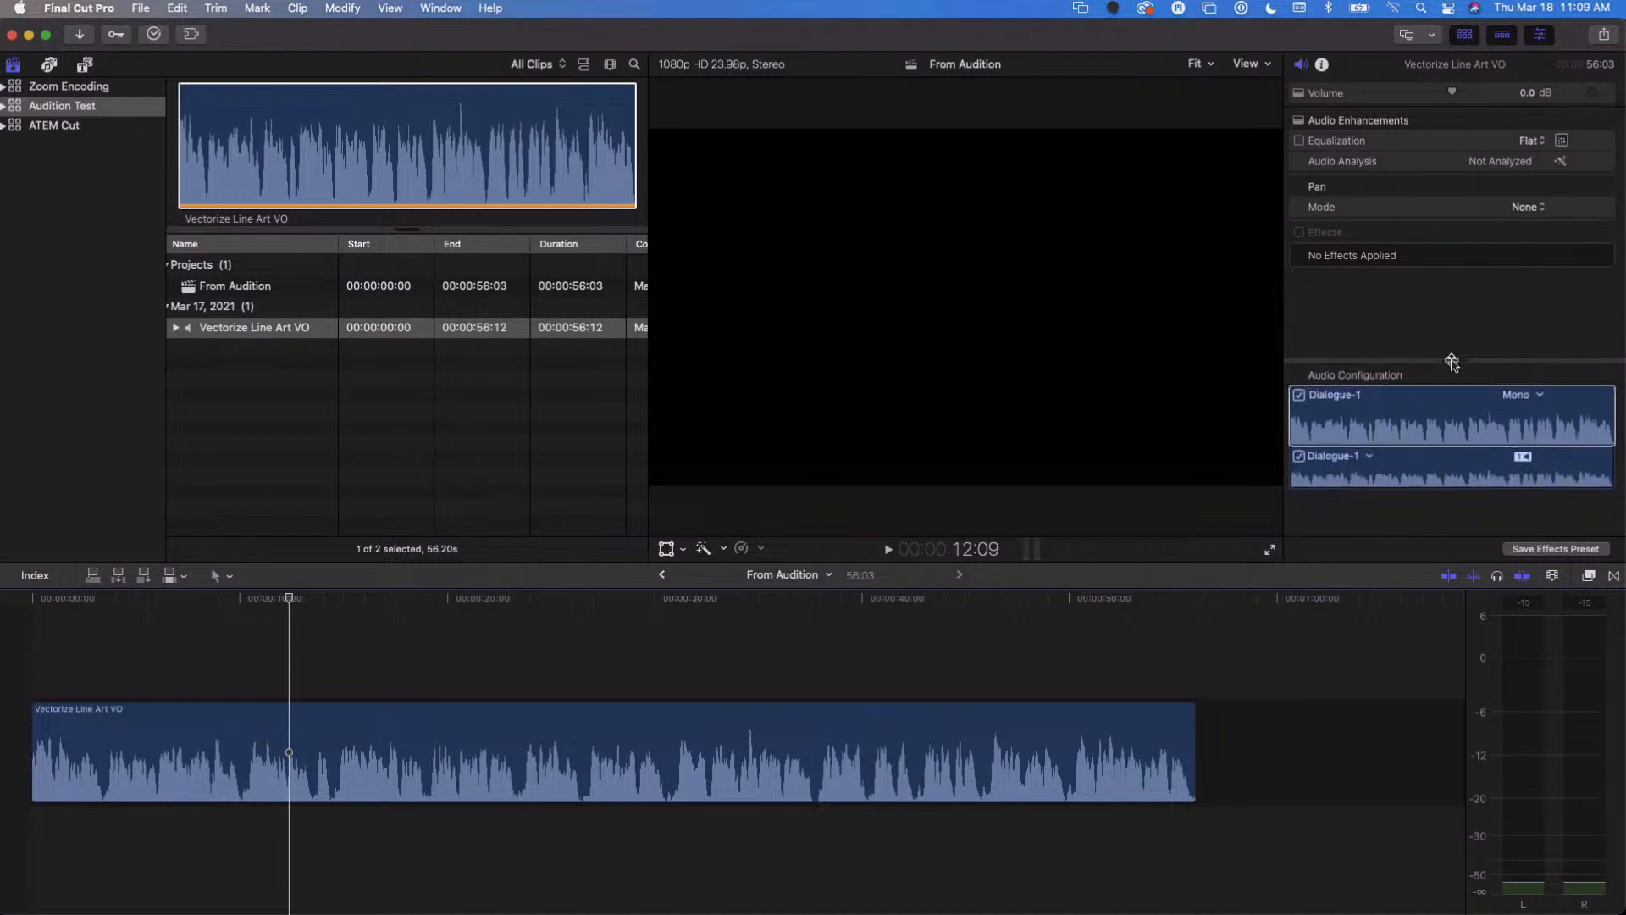
pyautogui.click(1539, 395)
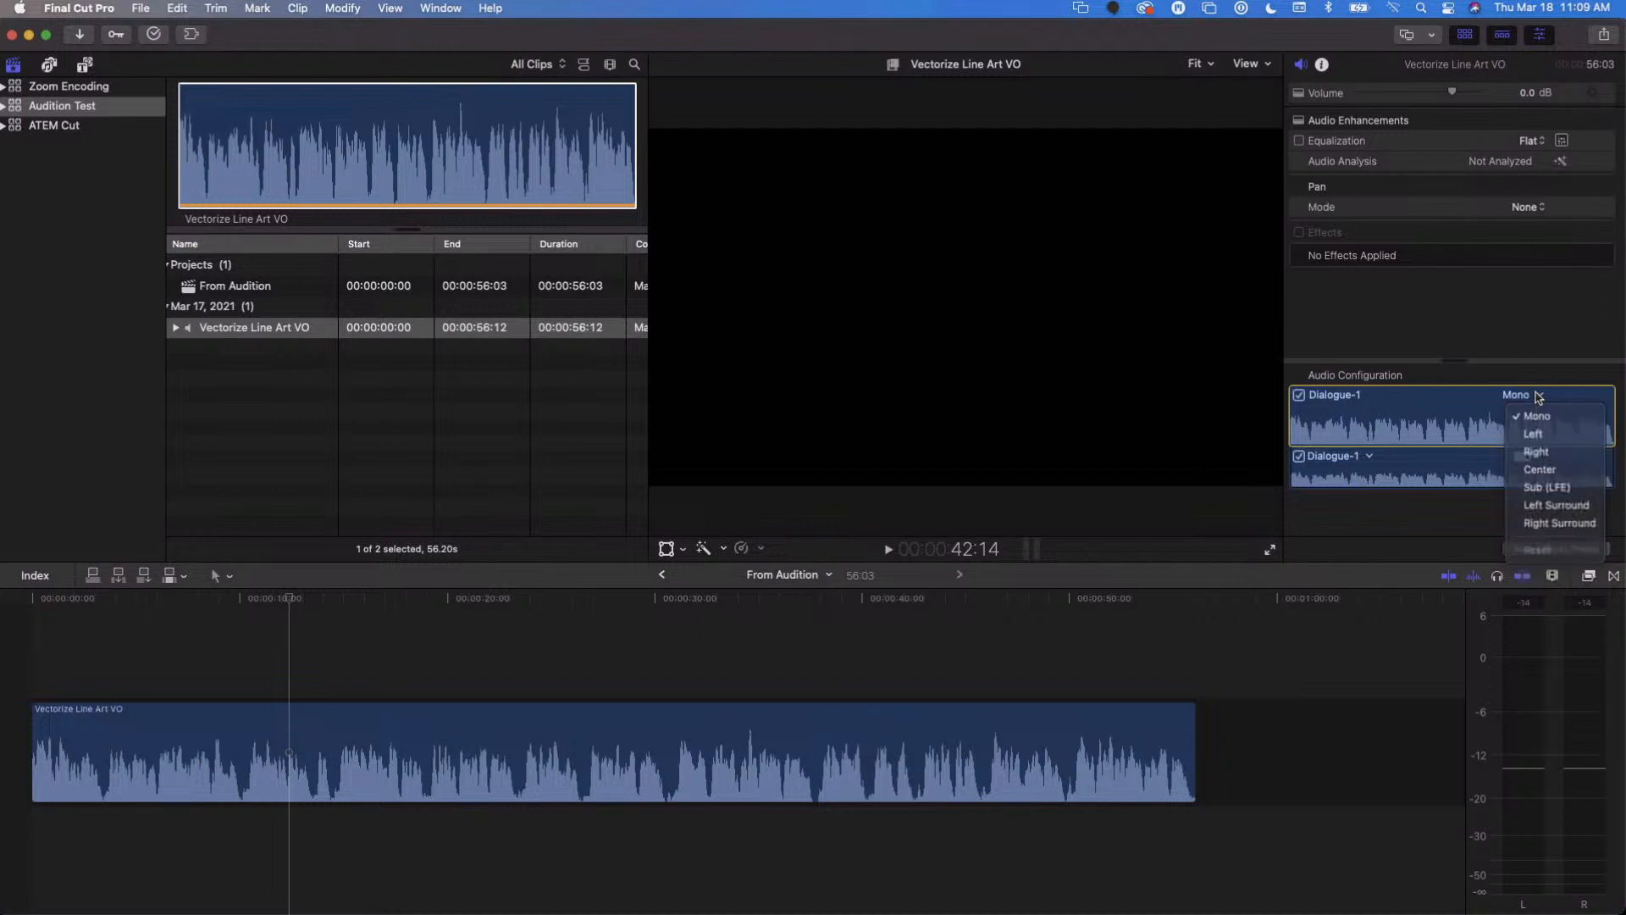
pyautogui.click(1538, 396)
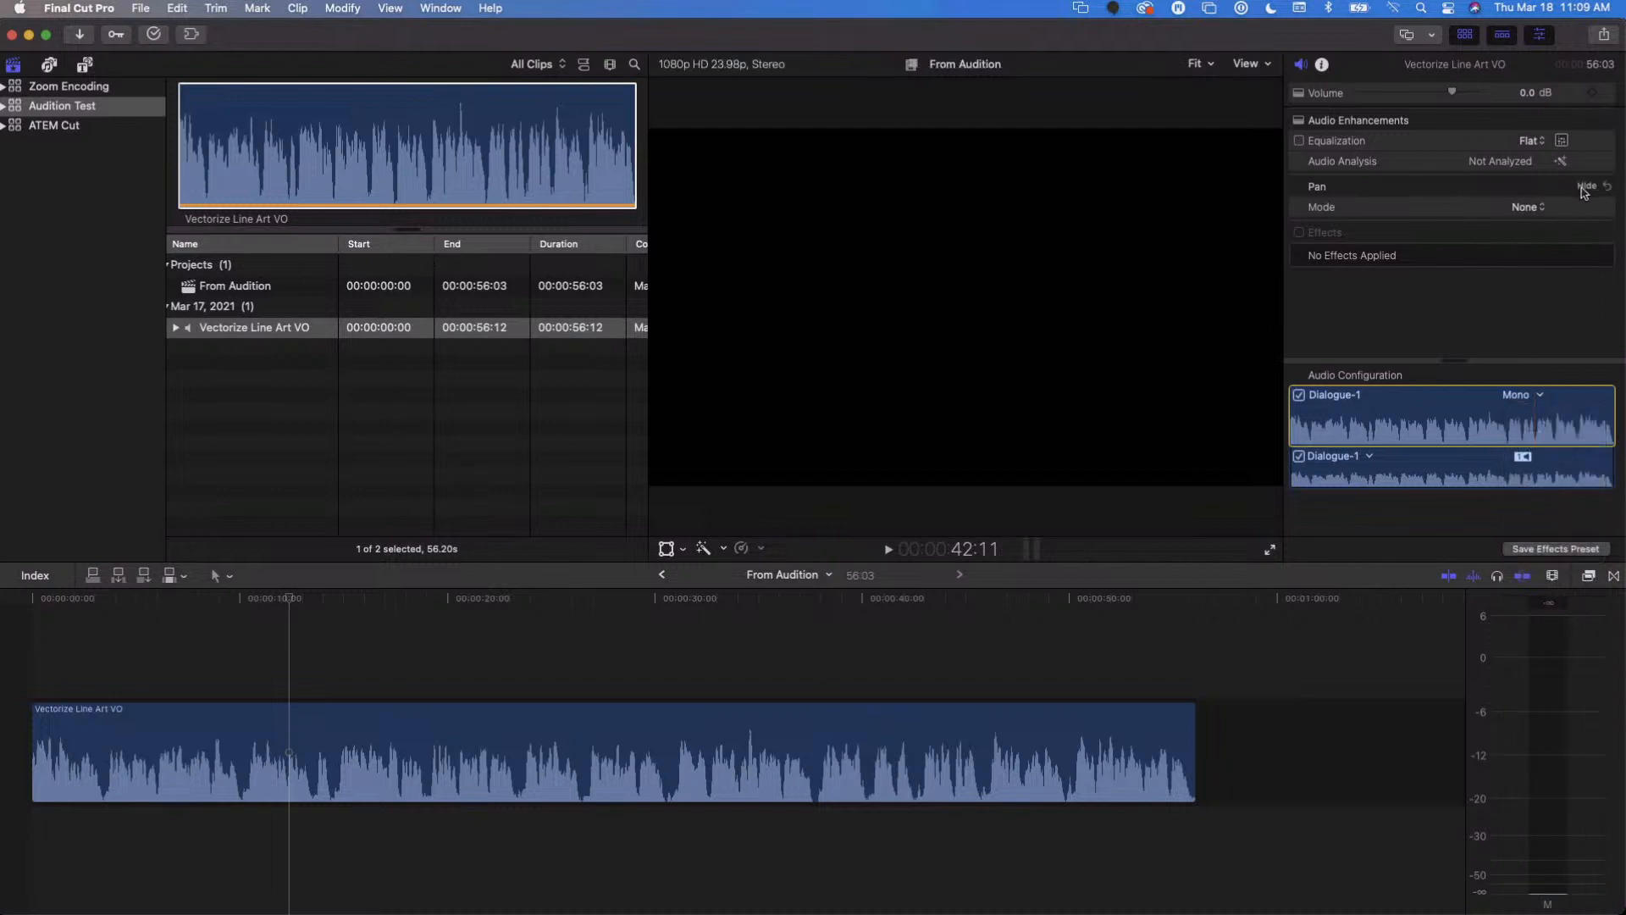
# - Set the timeline clip's pan mode to Create Space and enlarge the area showing its surround panner
pyautogui.click(1533, 208)
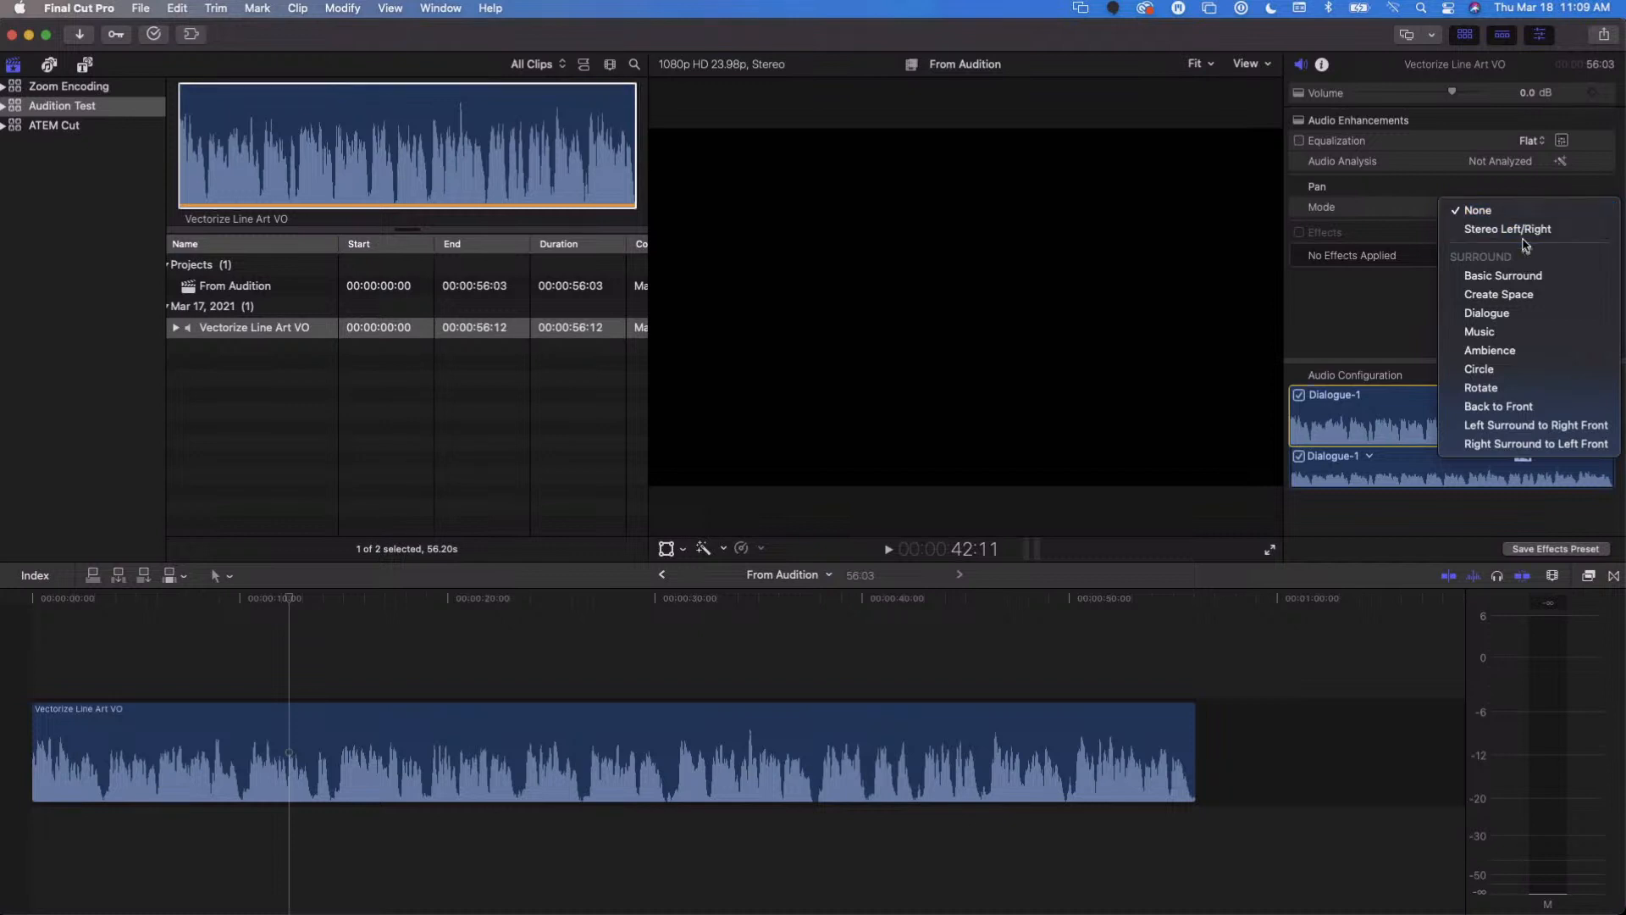
pyautogui.click(1525, 296)
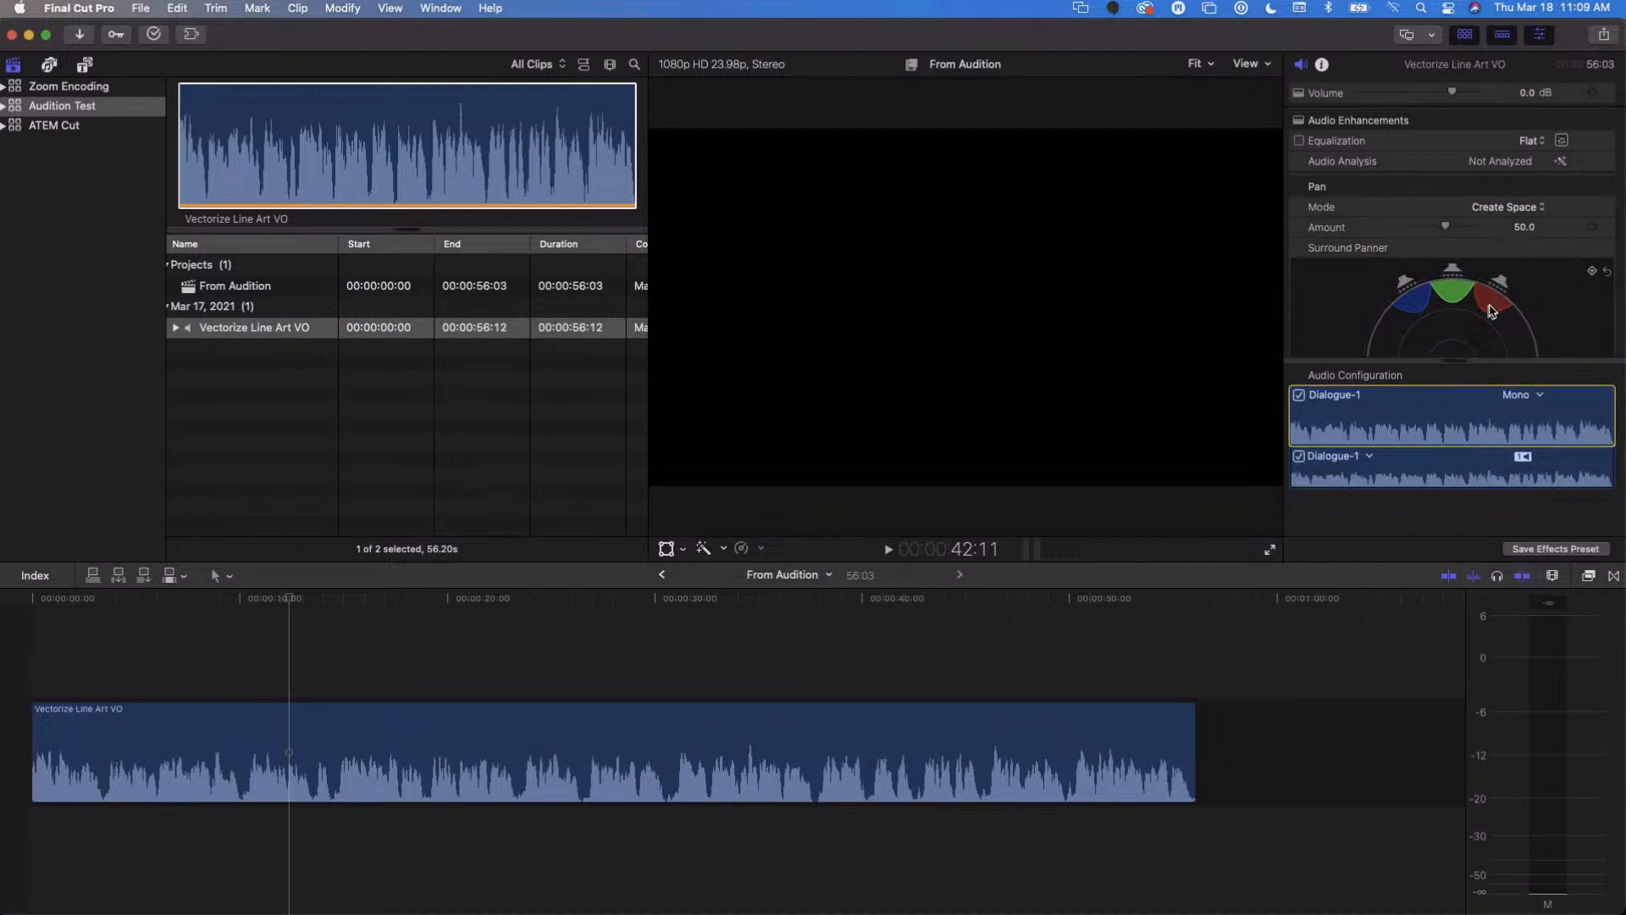
pyautogui.moveTo(1454, 361); pyautogui.dragTo(1457, 501)
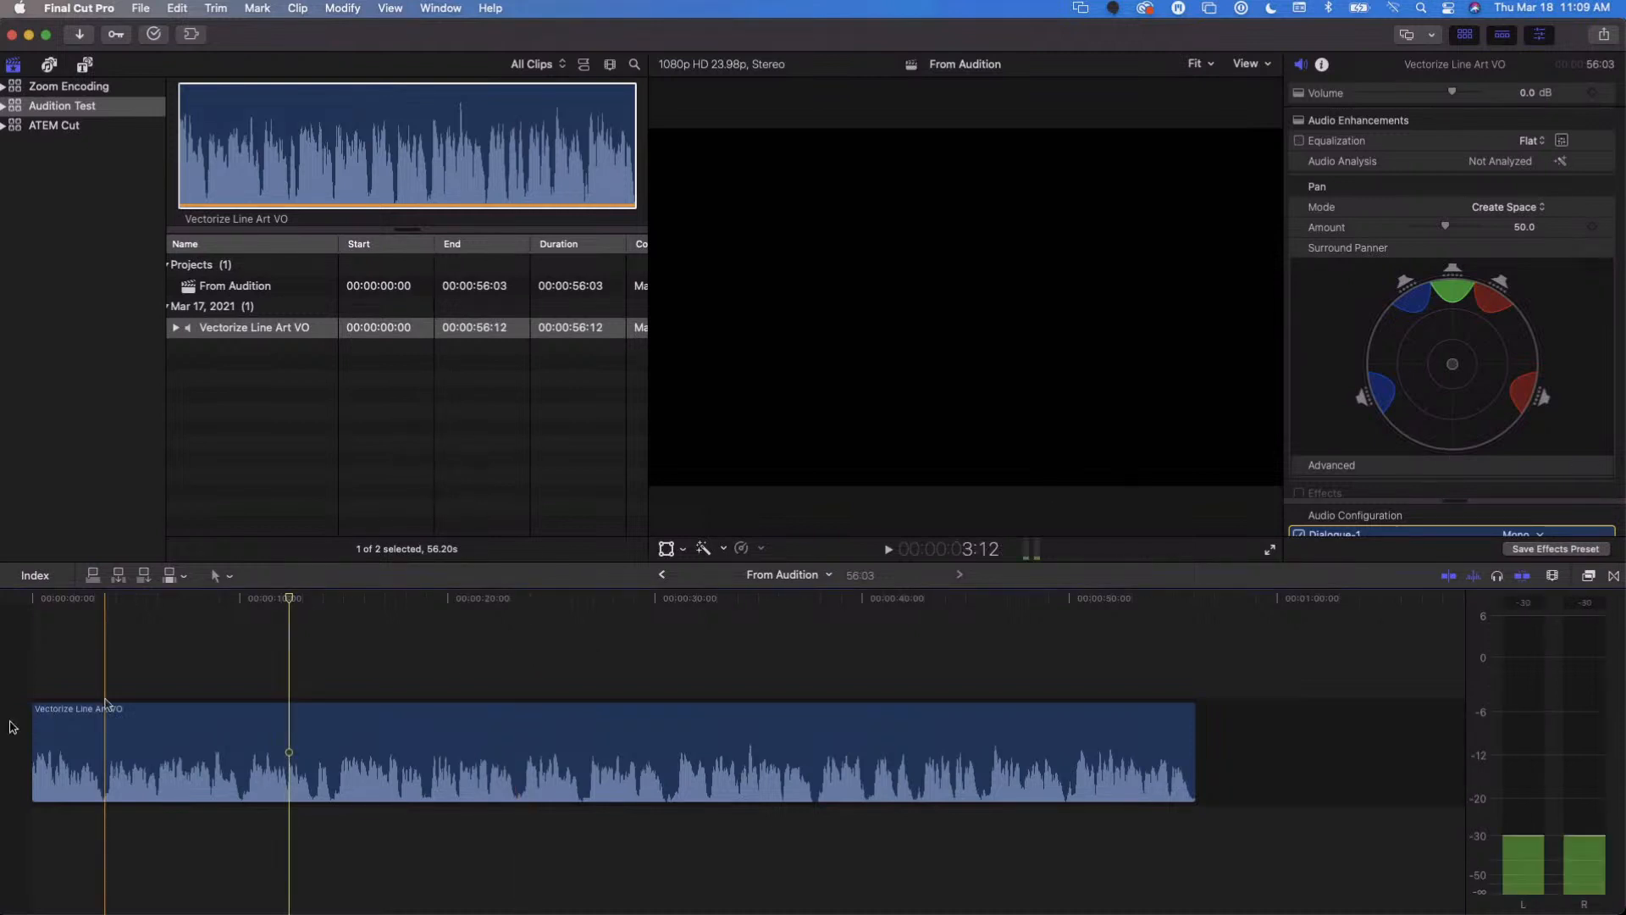
# - Play the timeline from the beginning to listen to the voice-over with the Create Space pan applied
pyautogui.click(42, 602)
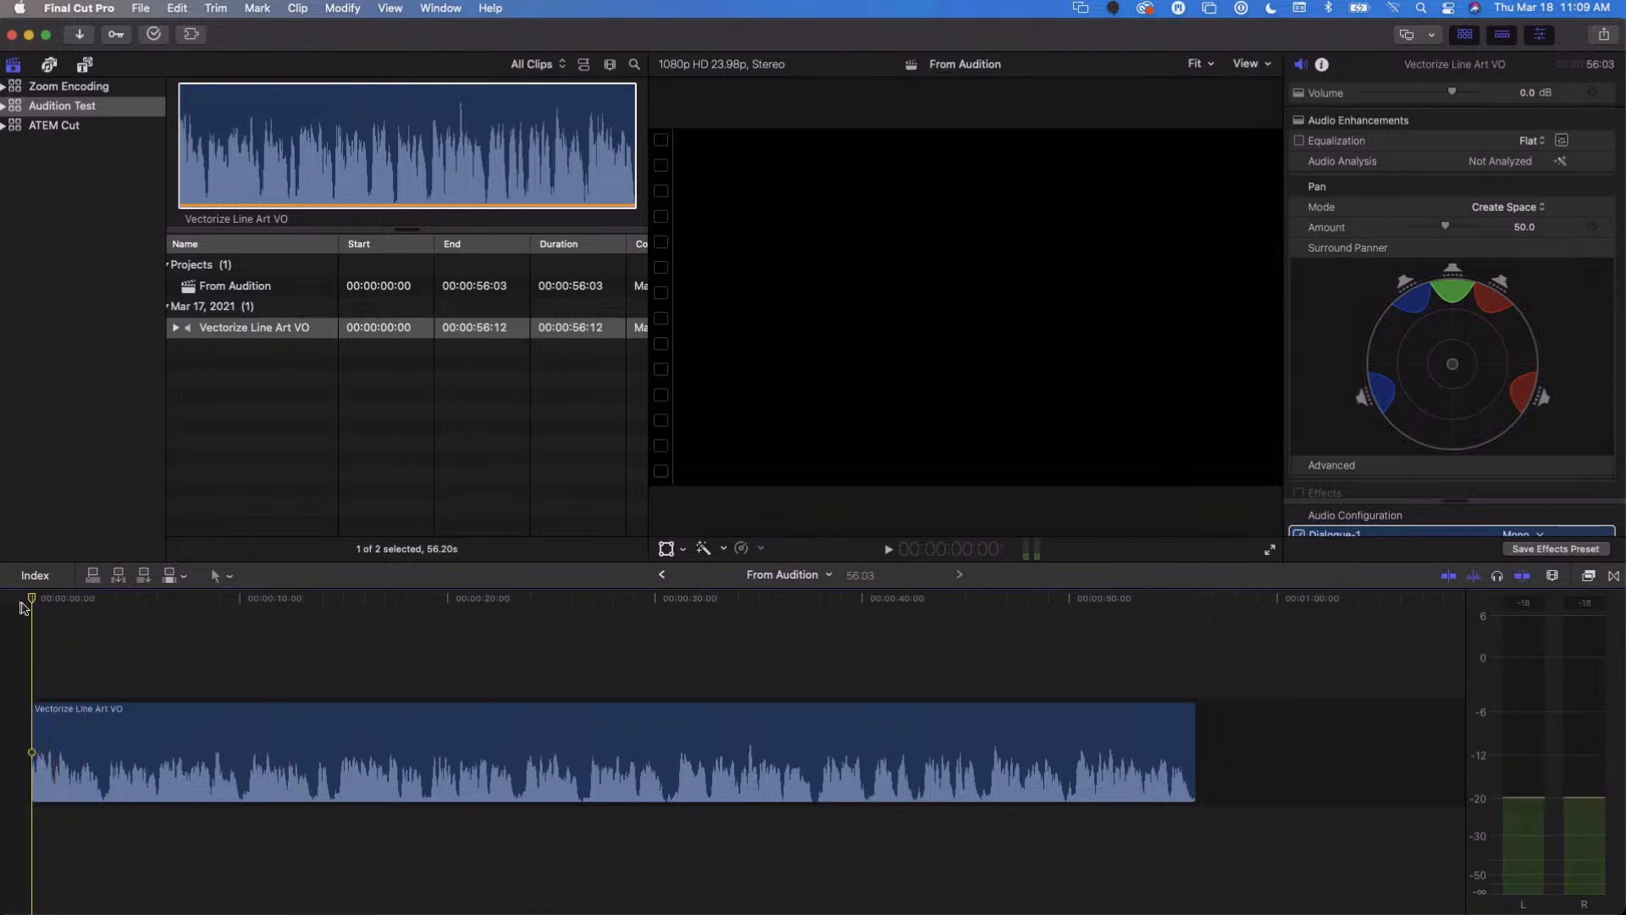
pyautogui.press('space')
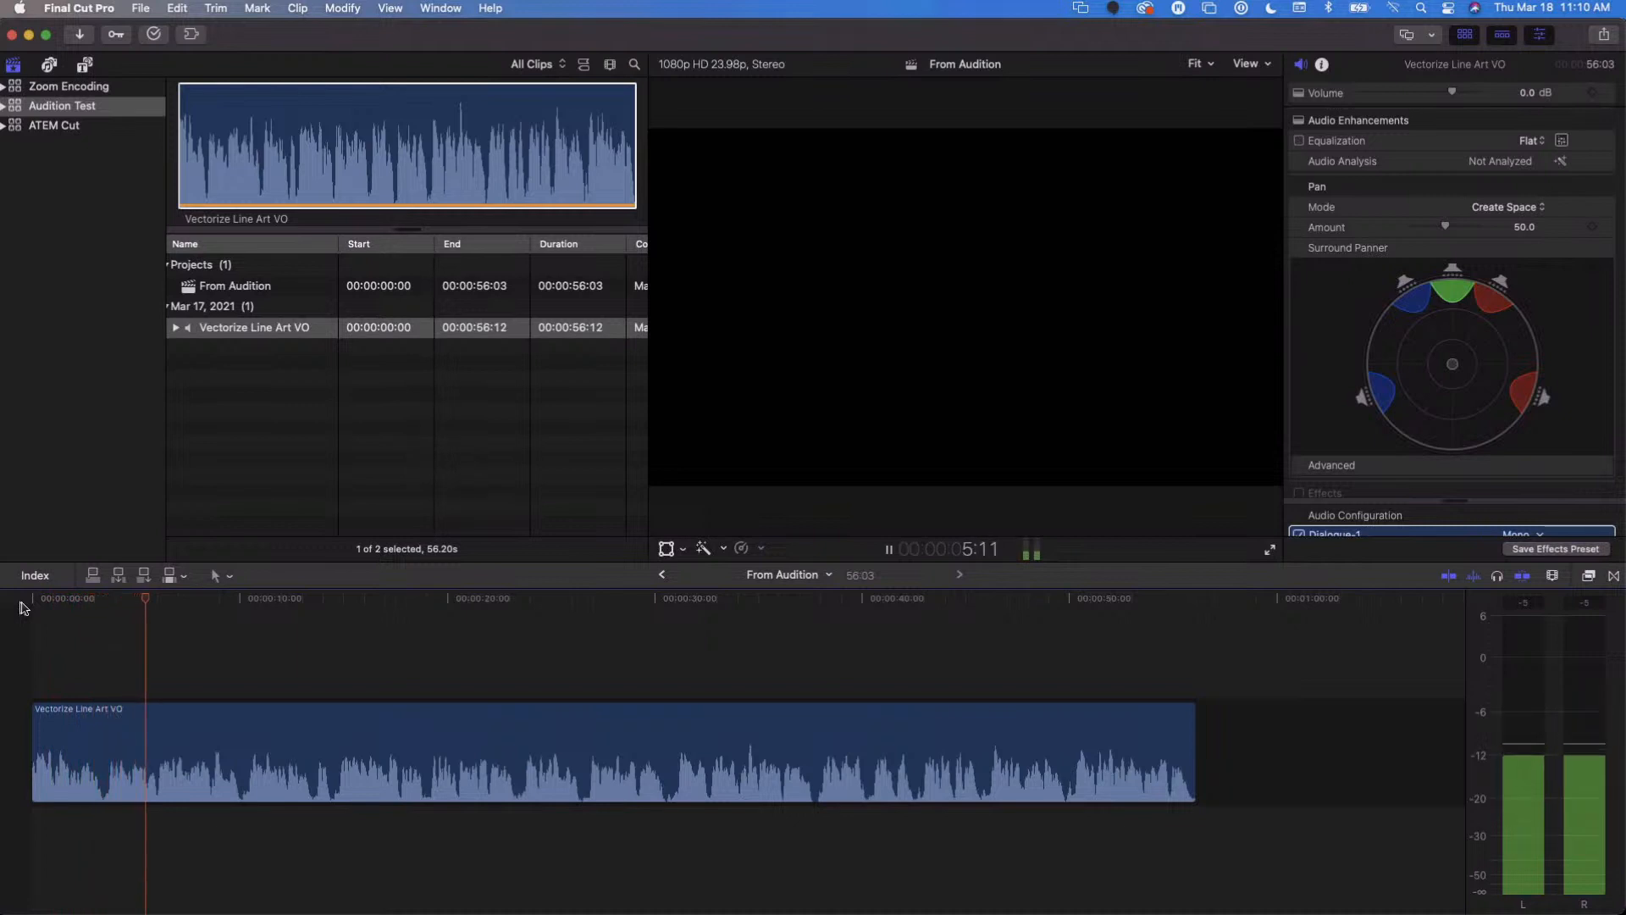
pyautogui.press('space')
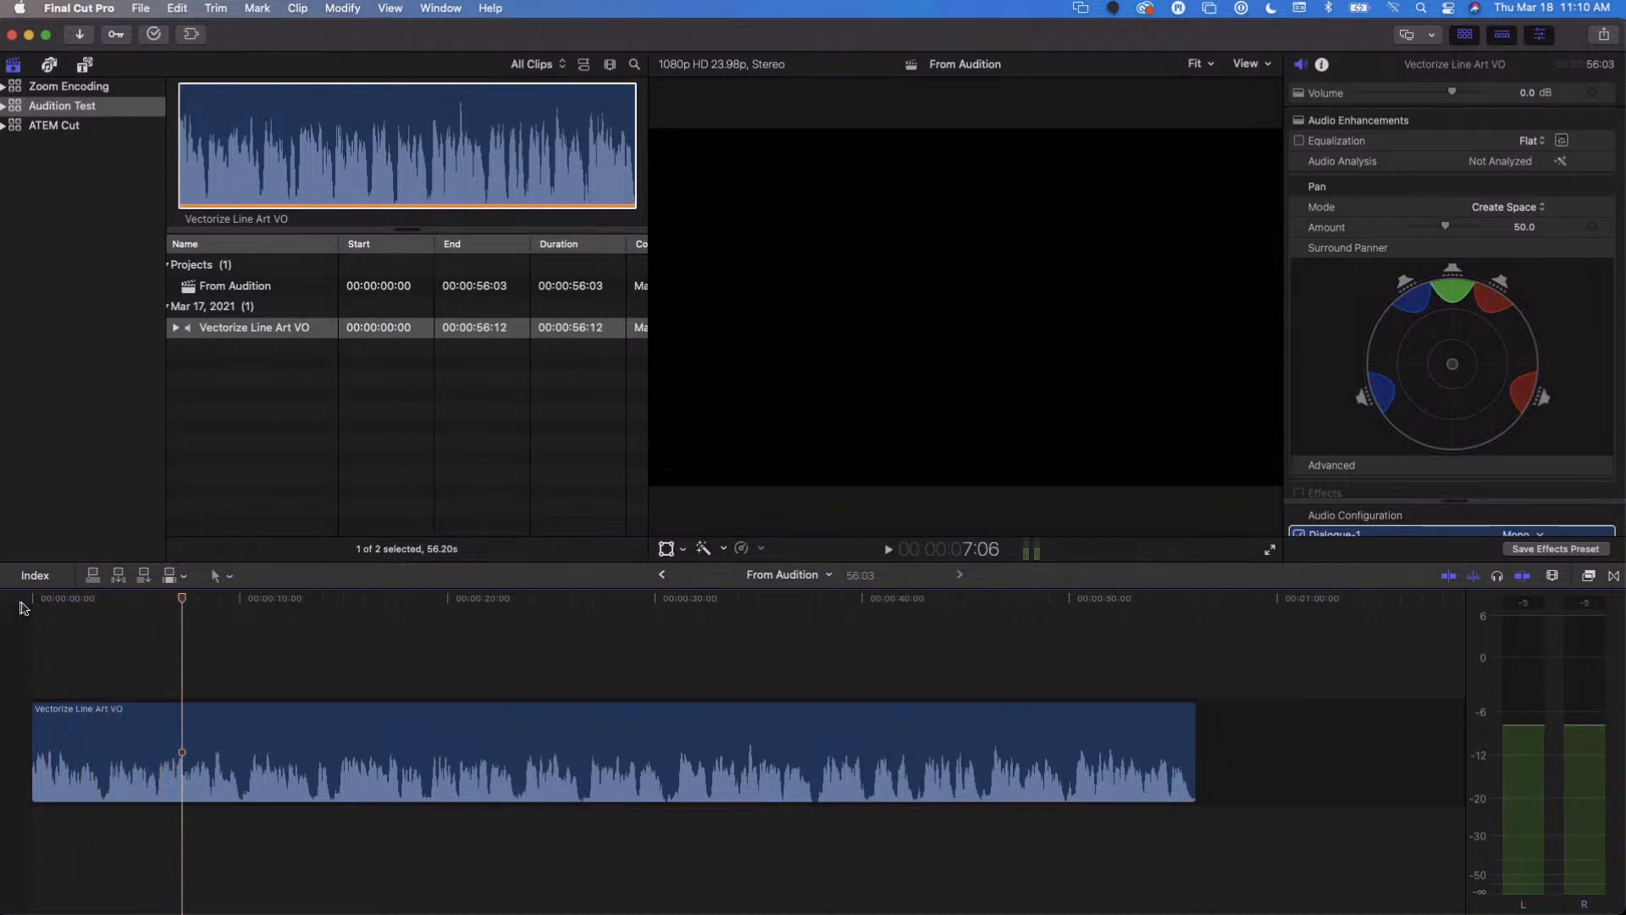
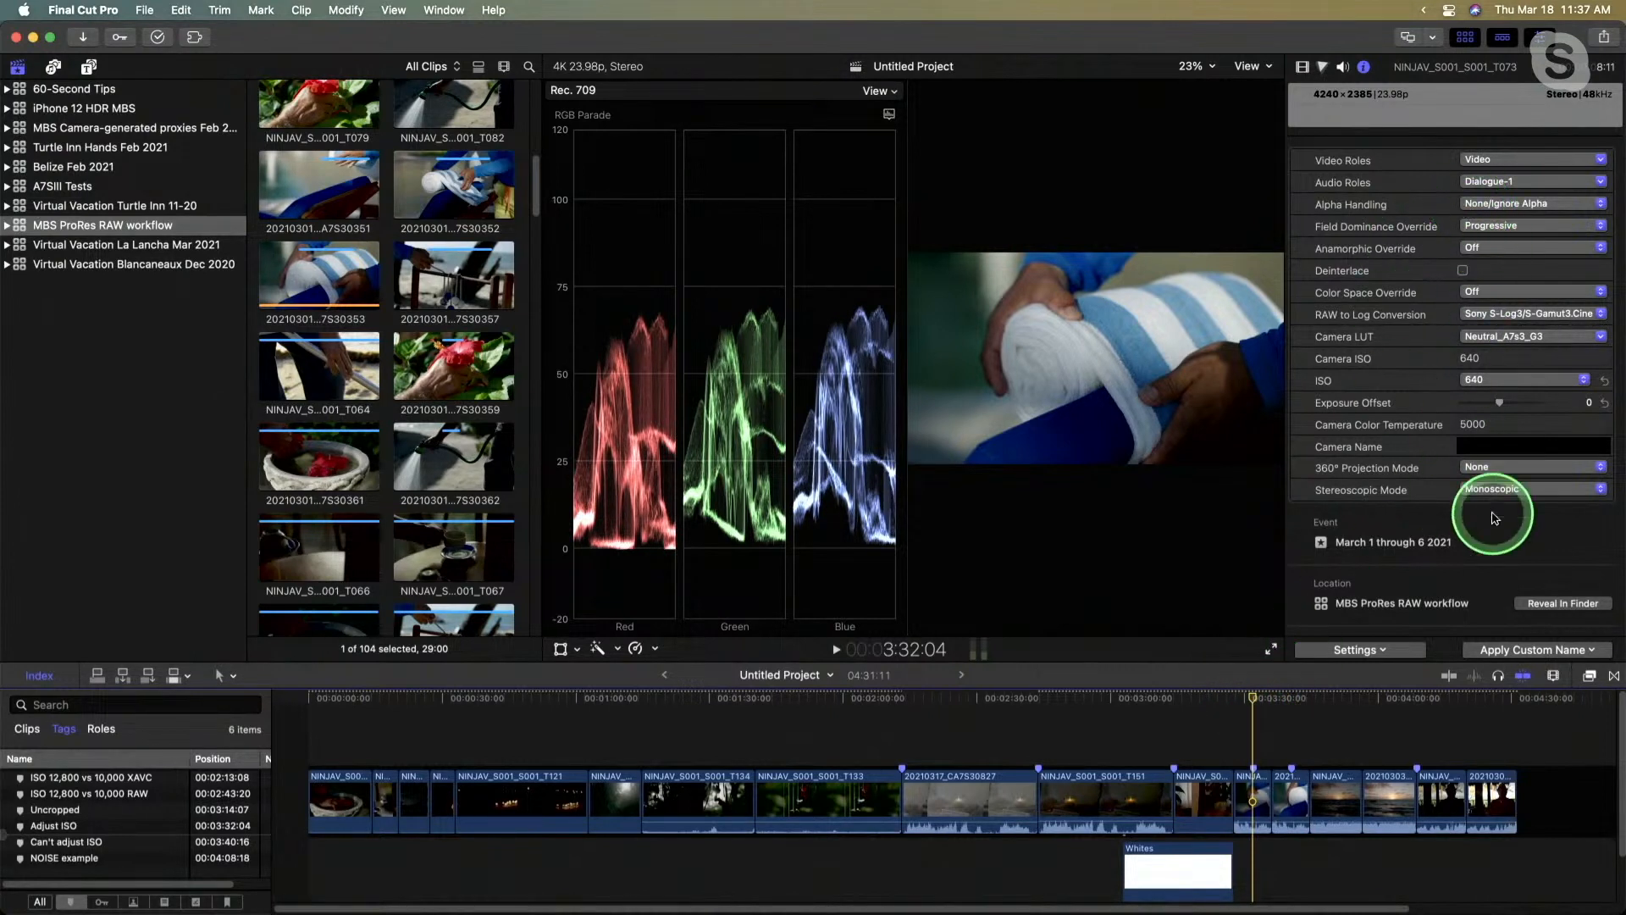
# - Compare the clip's General and Basic metadata views, and return to the Settings view
pyautogui.click(1358, 650)
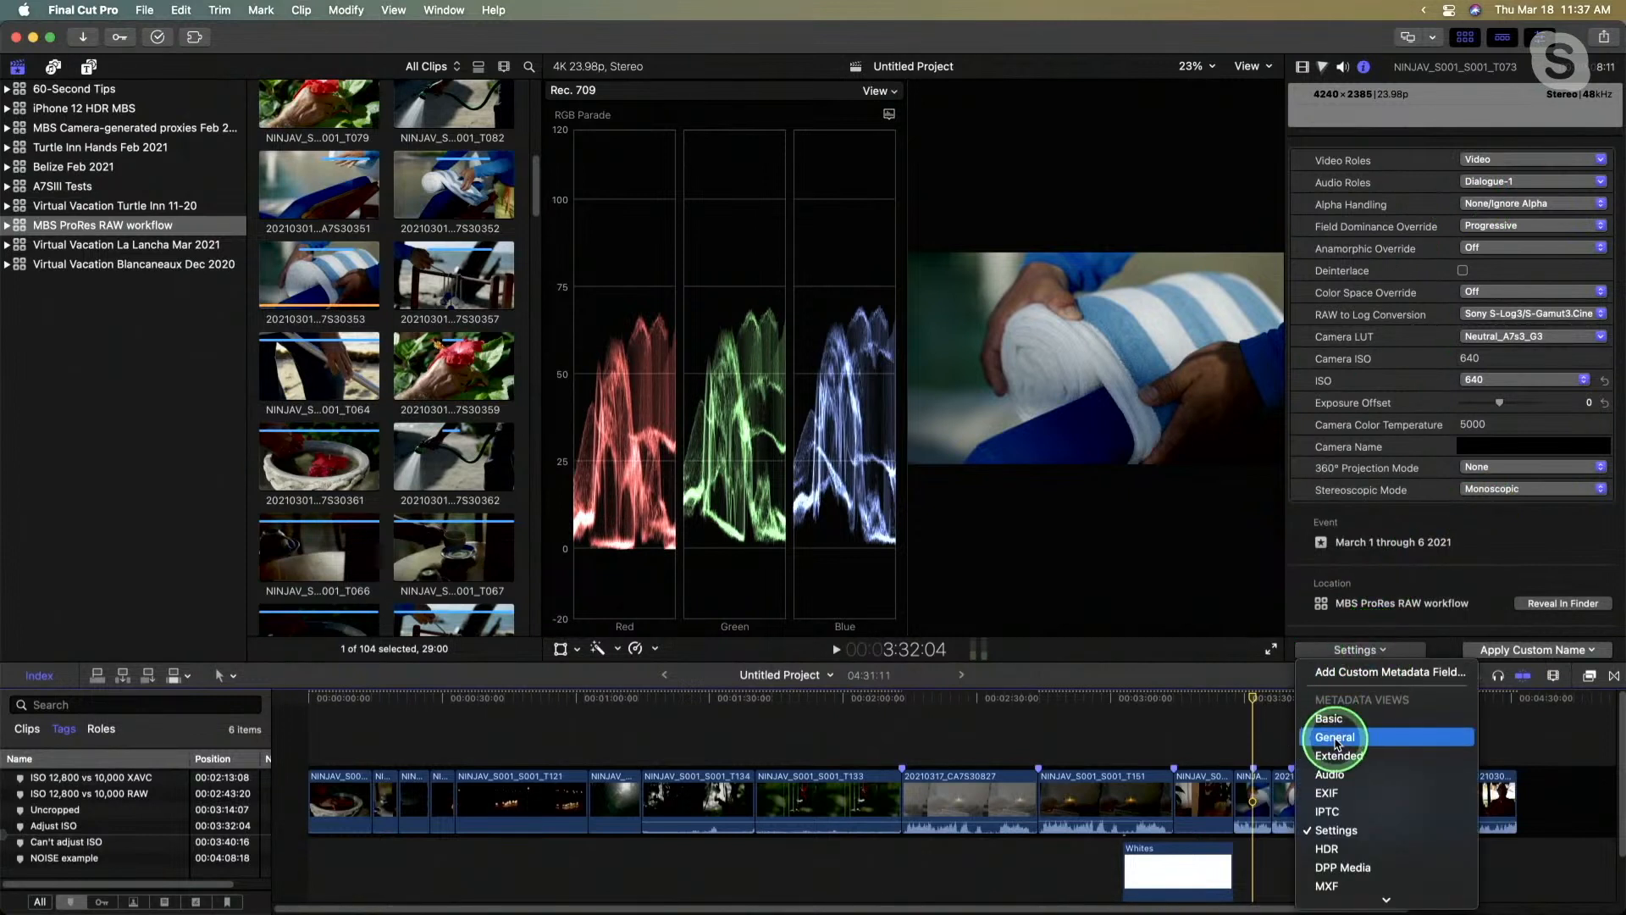
pyautogui.click(1337, 739)
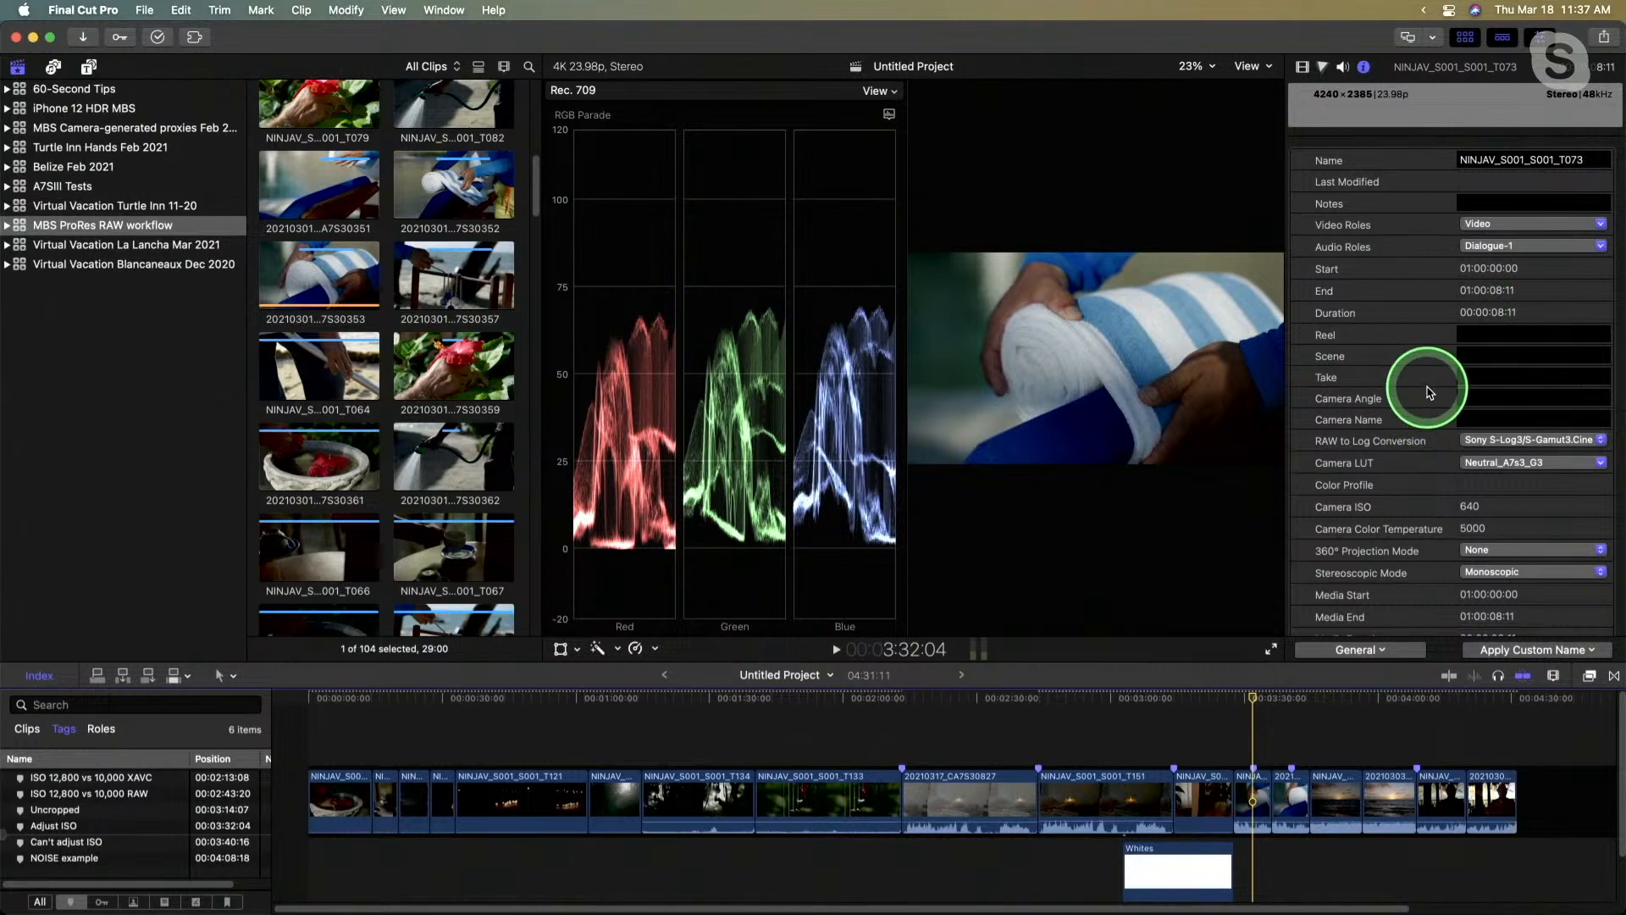
pyautogui.scroll(-1, 1426, 378)
pyautogui.click(1376, 651)
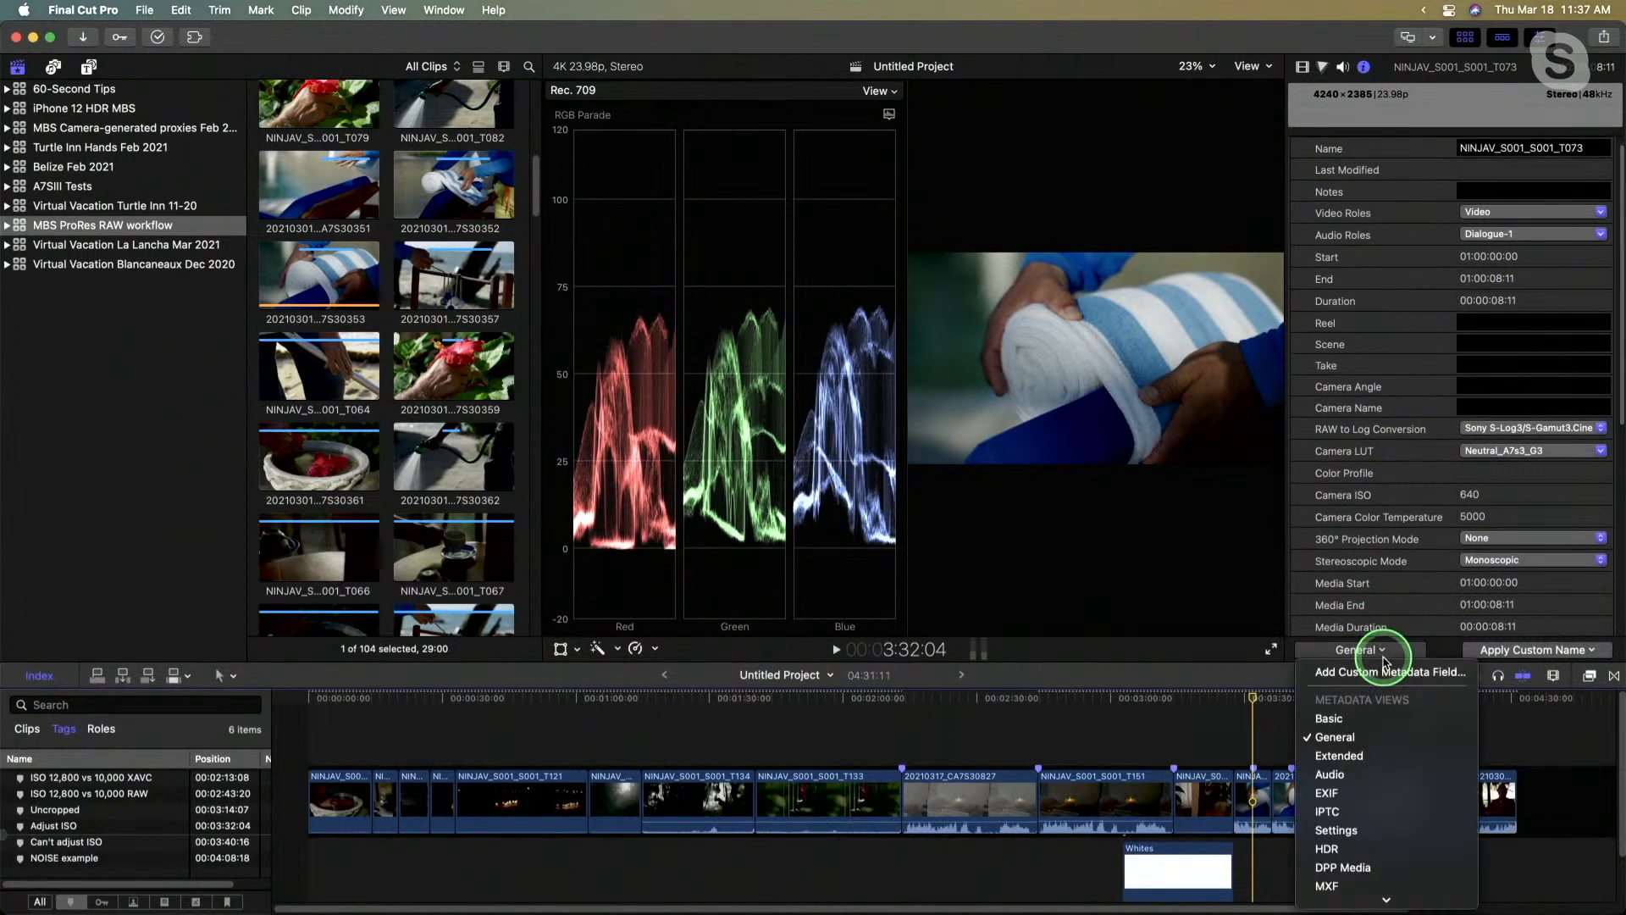
pyautogui.click(1373, 719)
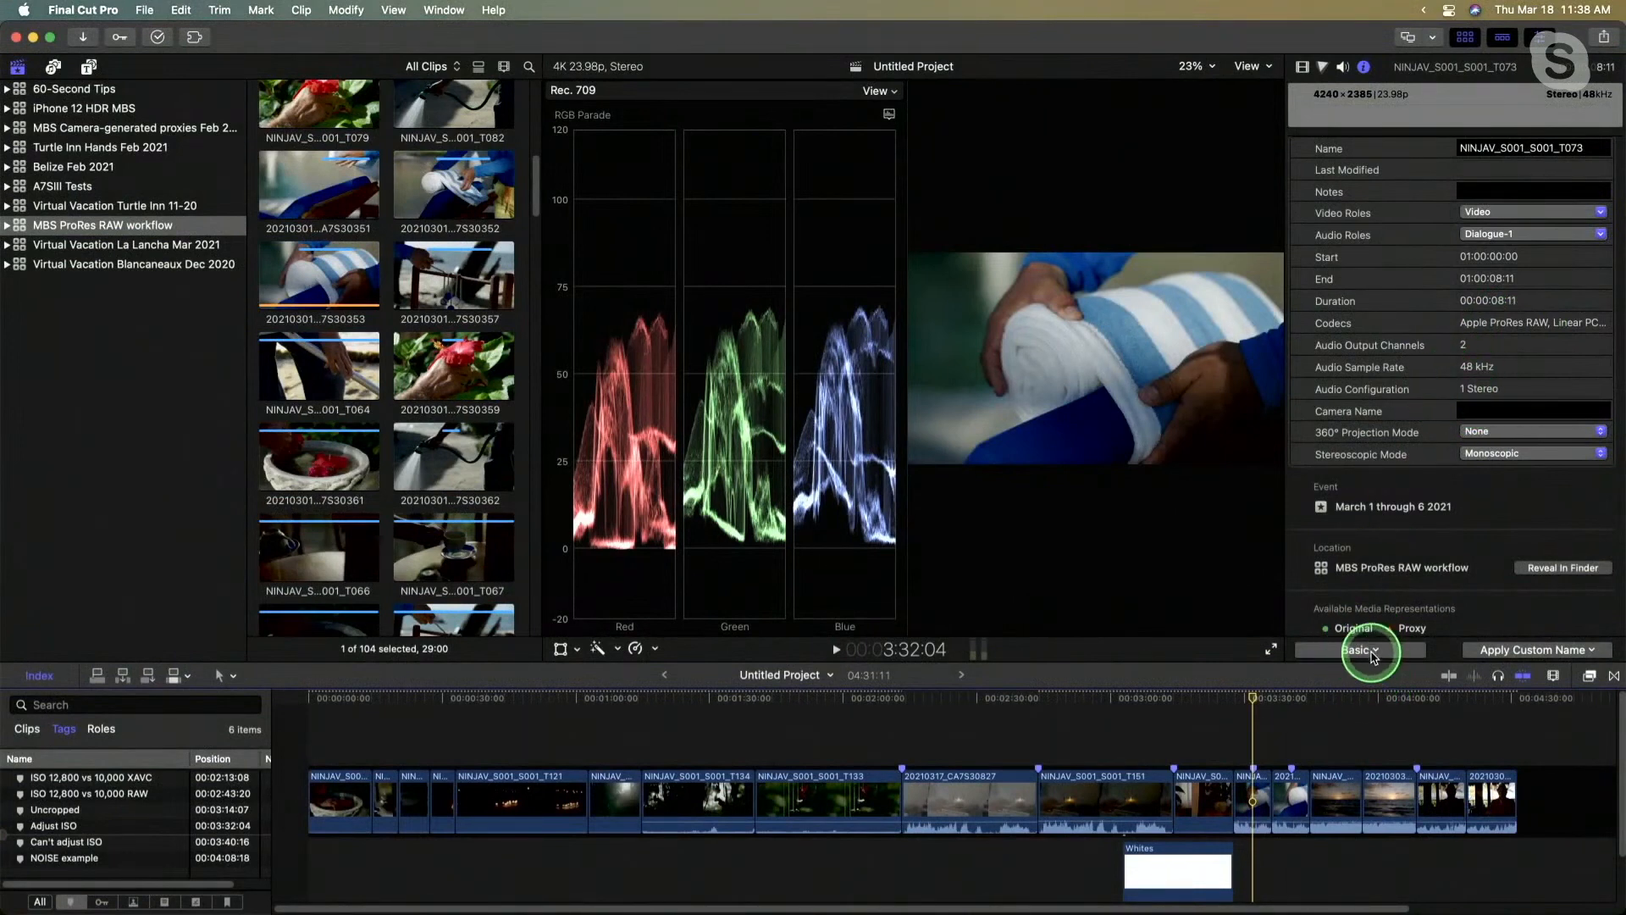
pyautogui.click(1365, 650)
pyautogui.click(1372, 737)
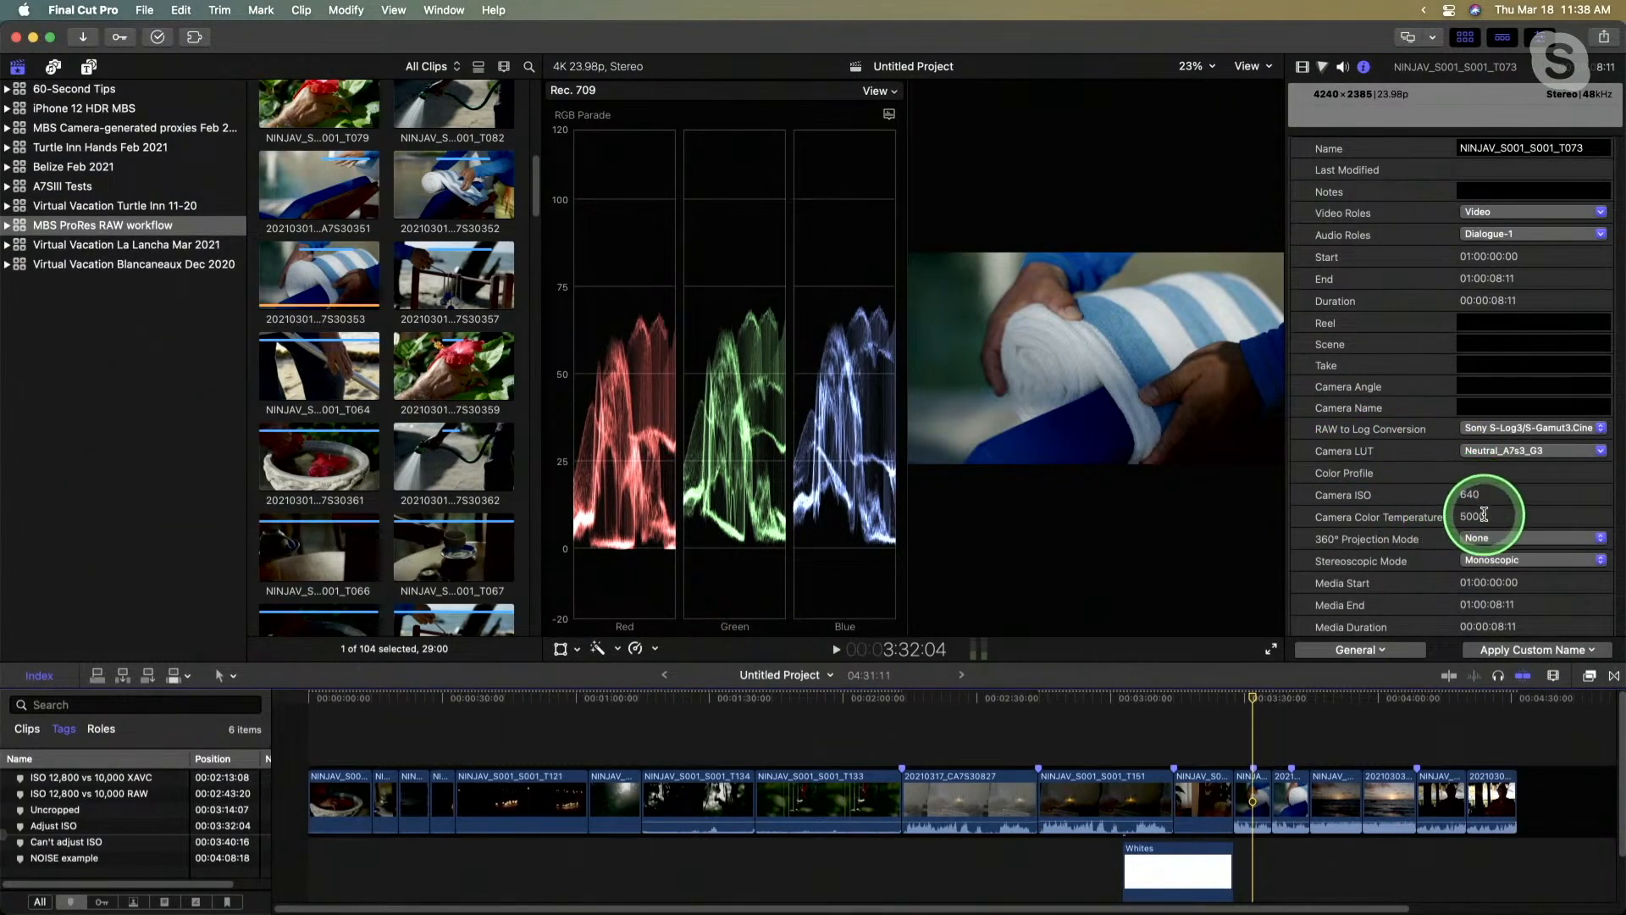
pyautogui.click(1372, 650)
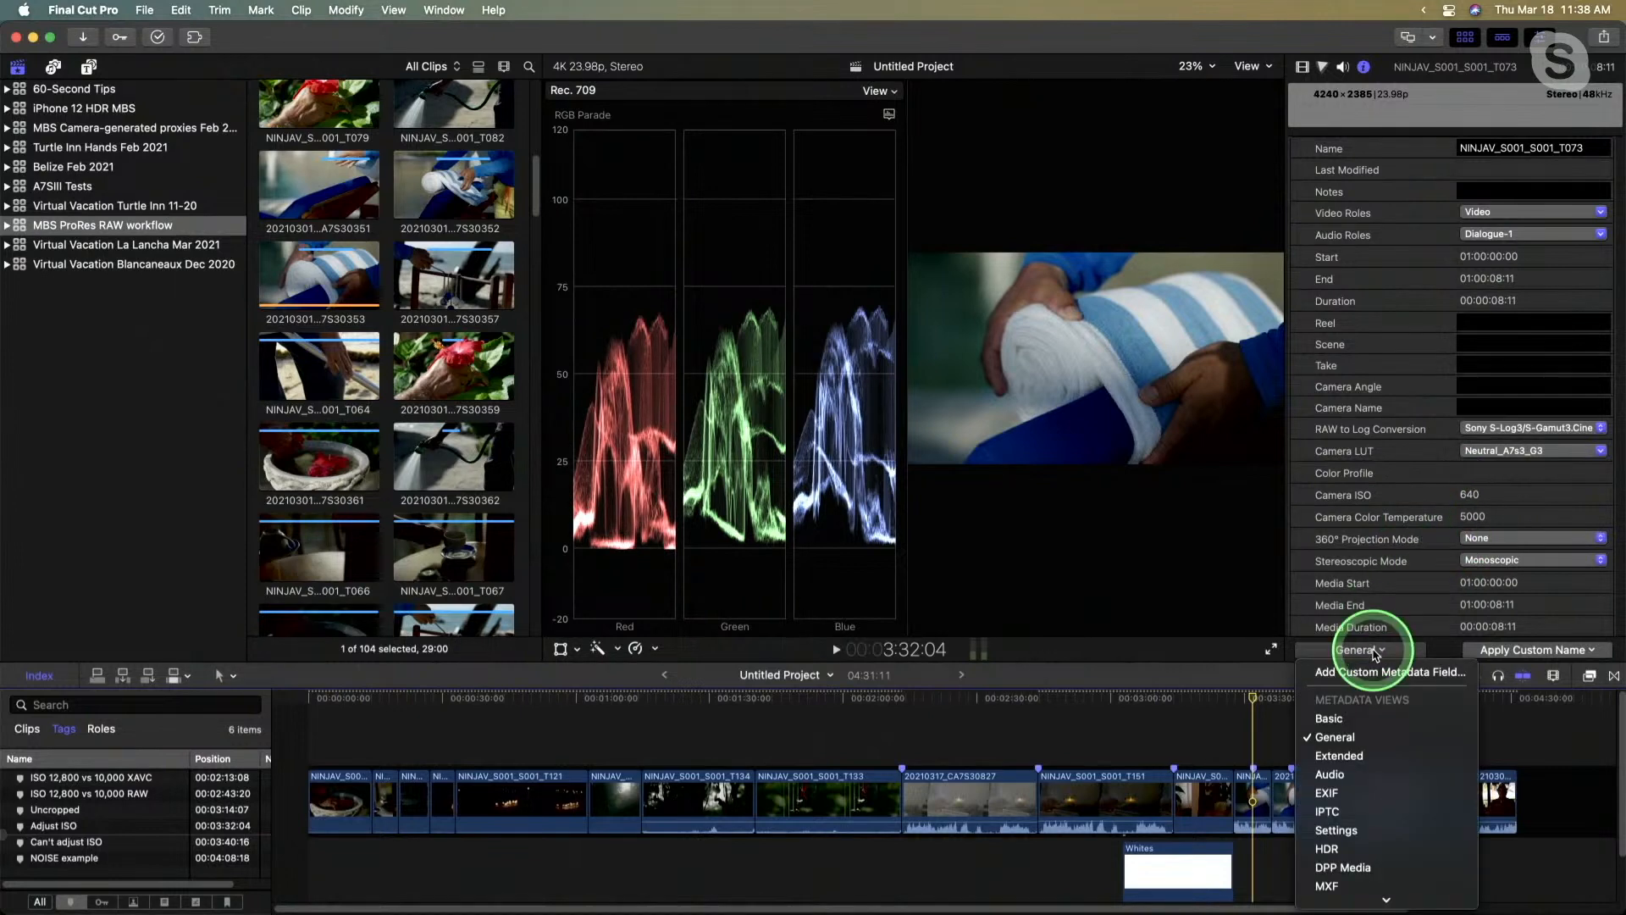
pyautogui.click(1351, 778)
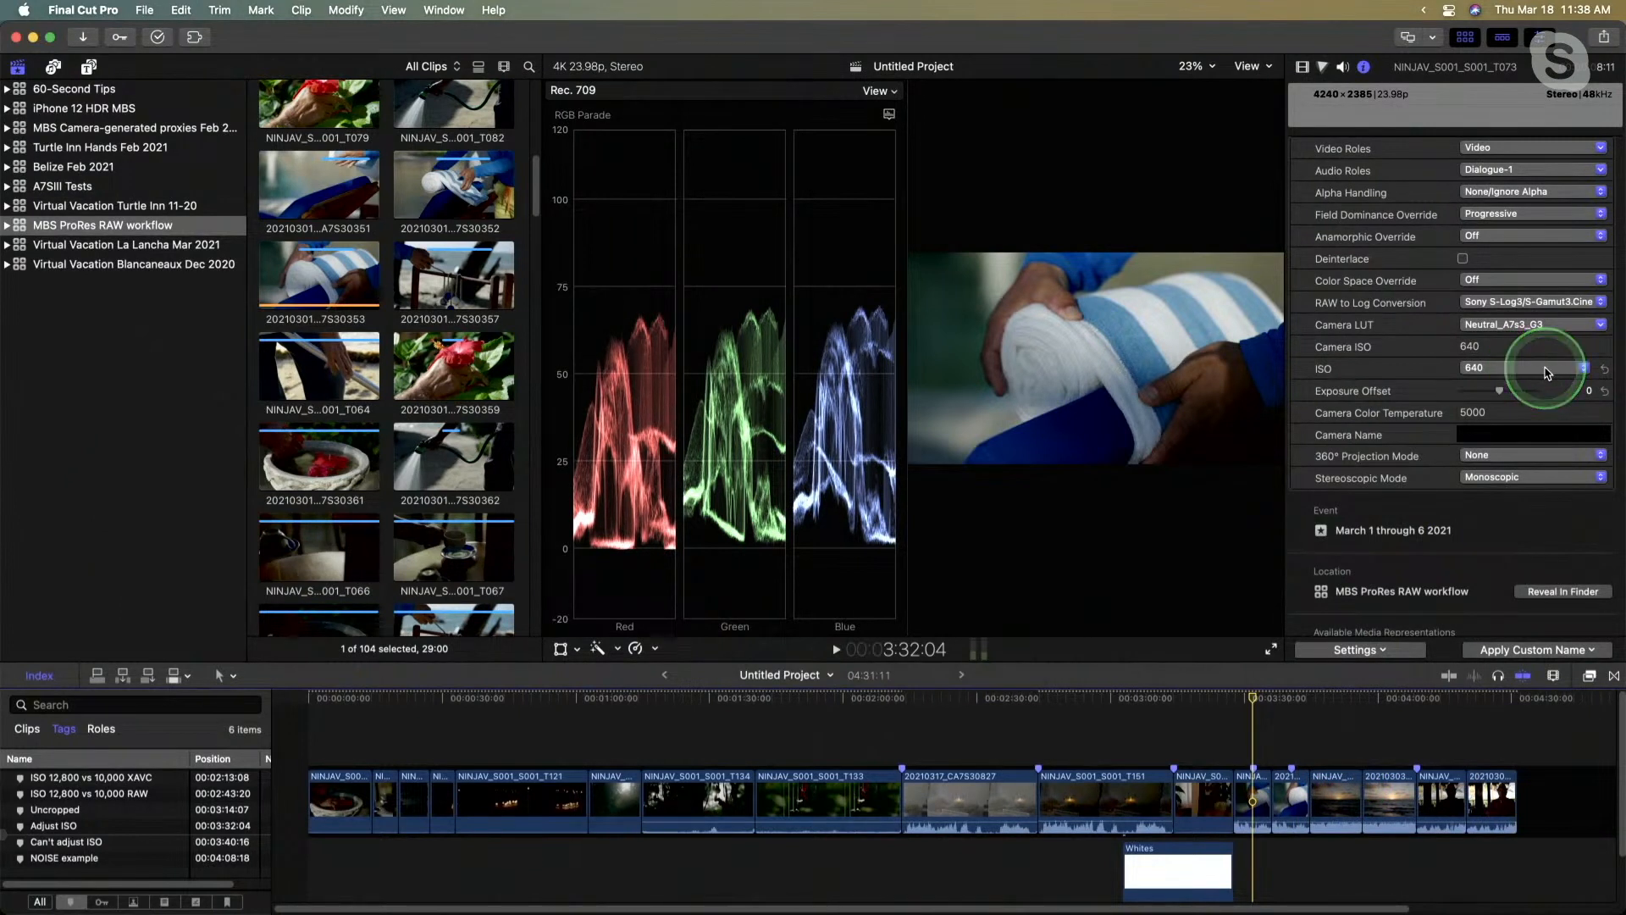
# - Review the ISO values available for the ProRes RAW clip, and hide the browser to enlarge the viewer and RGB parade
pyautogui.click(1546, 371)
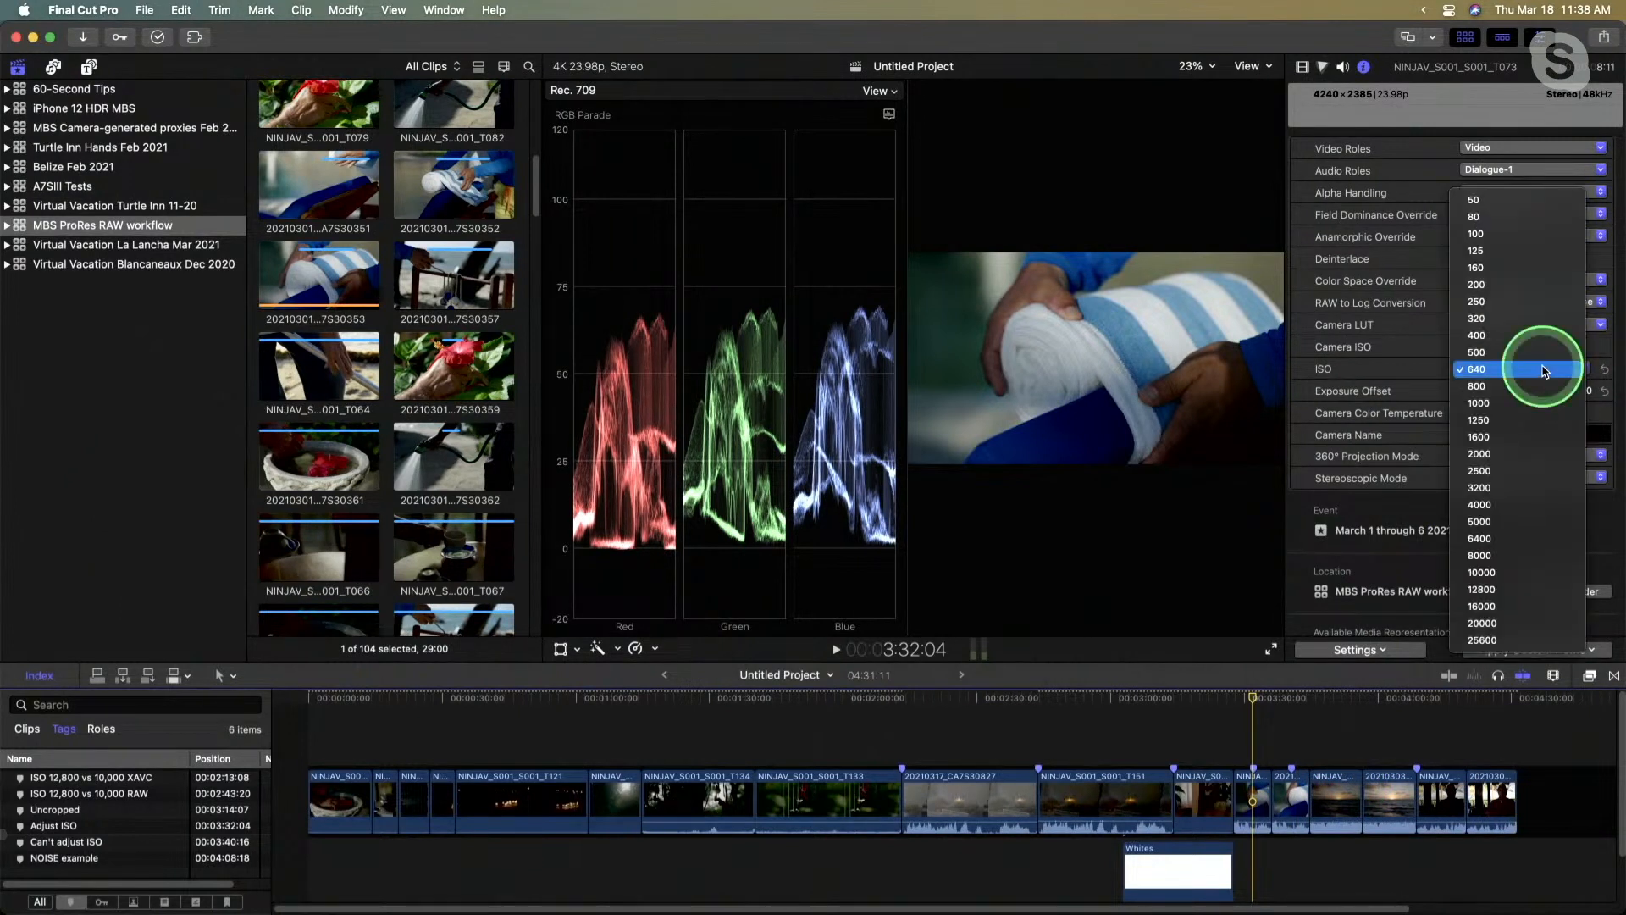
pyautogui.click(1409, 375)
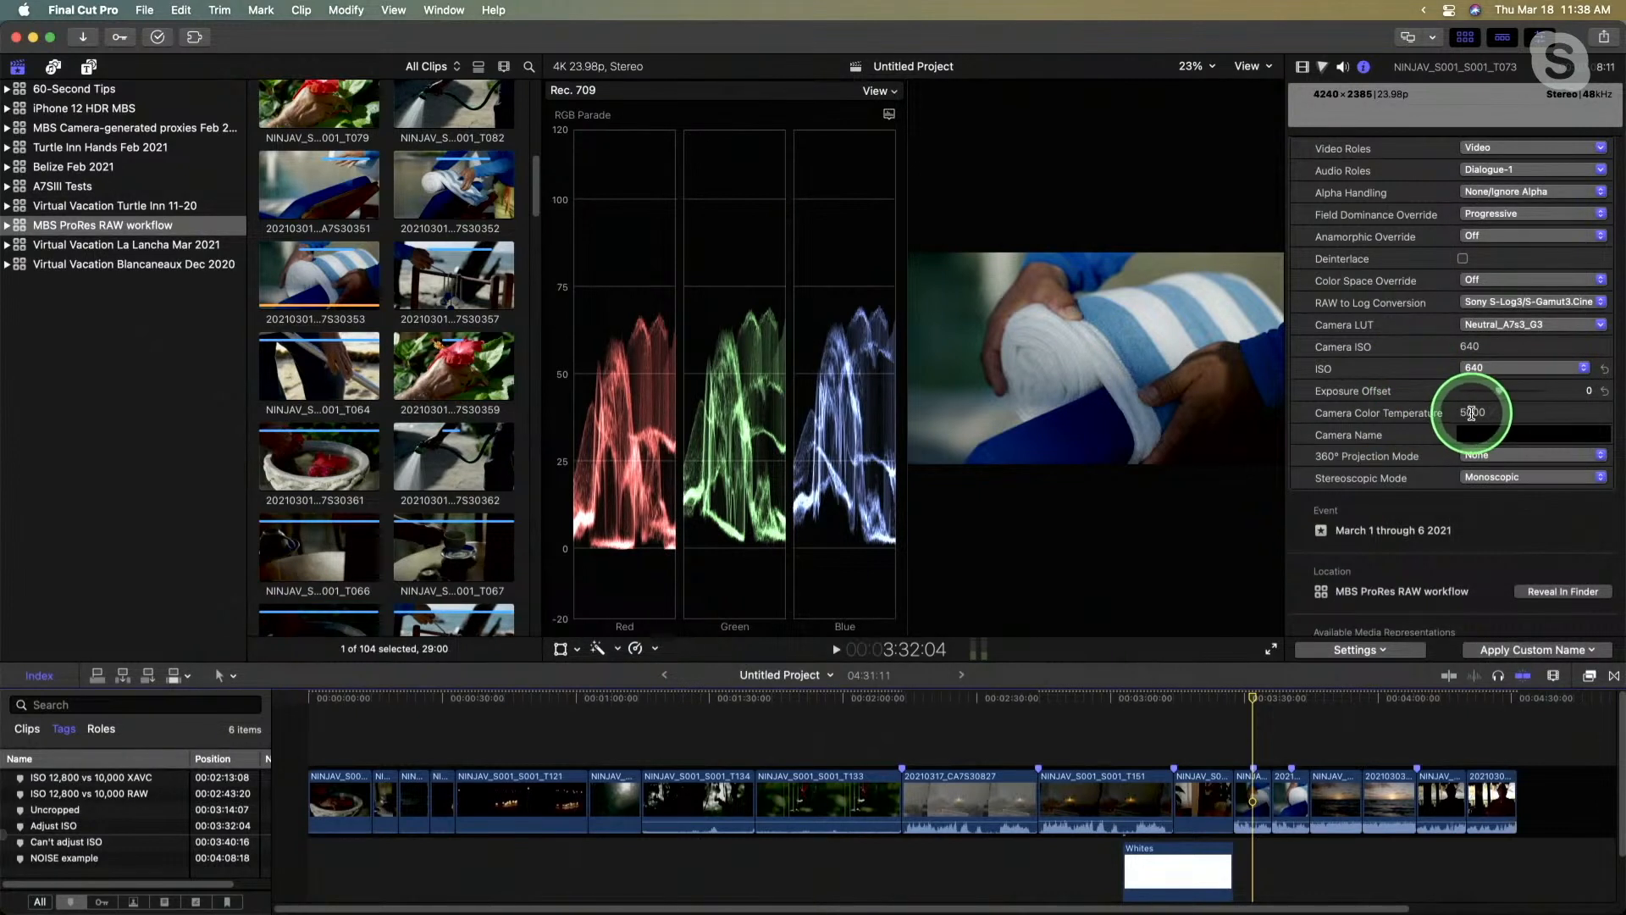
pyautogui.scroll(1, 1497, 425)
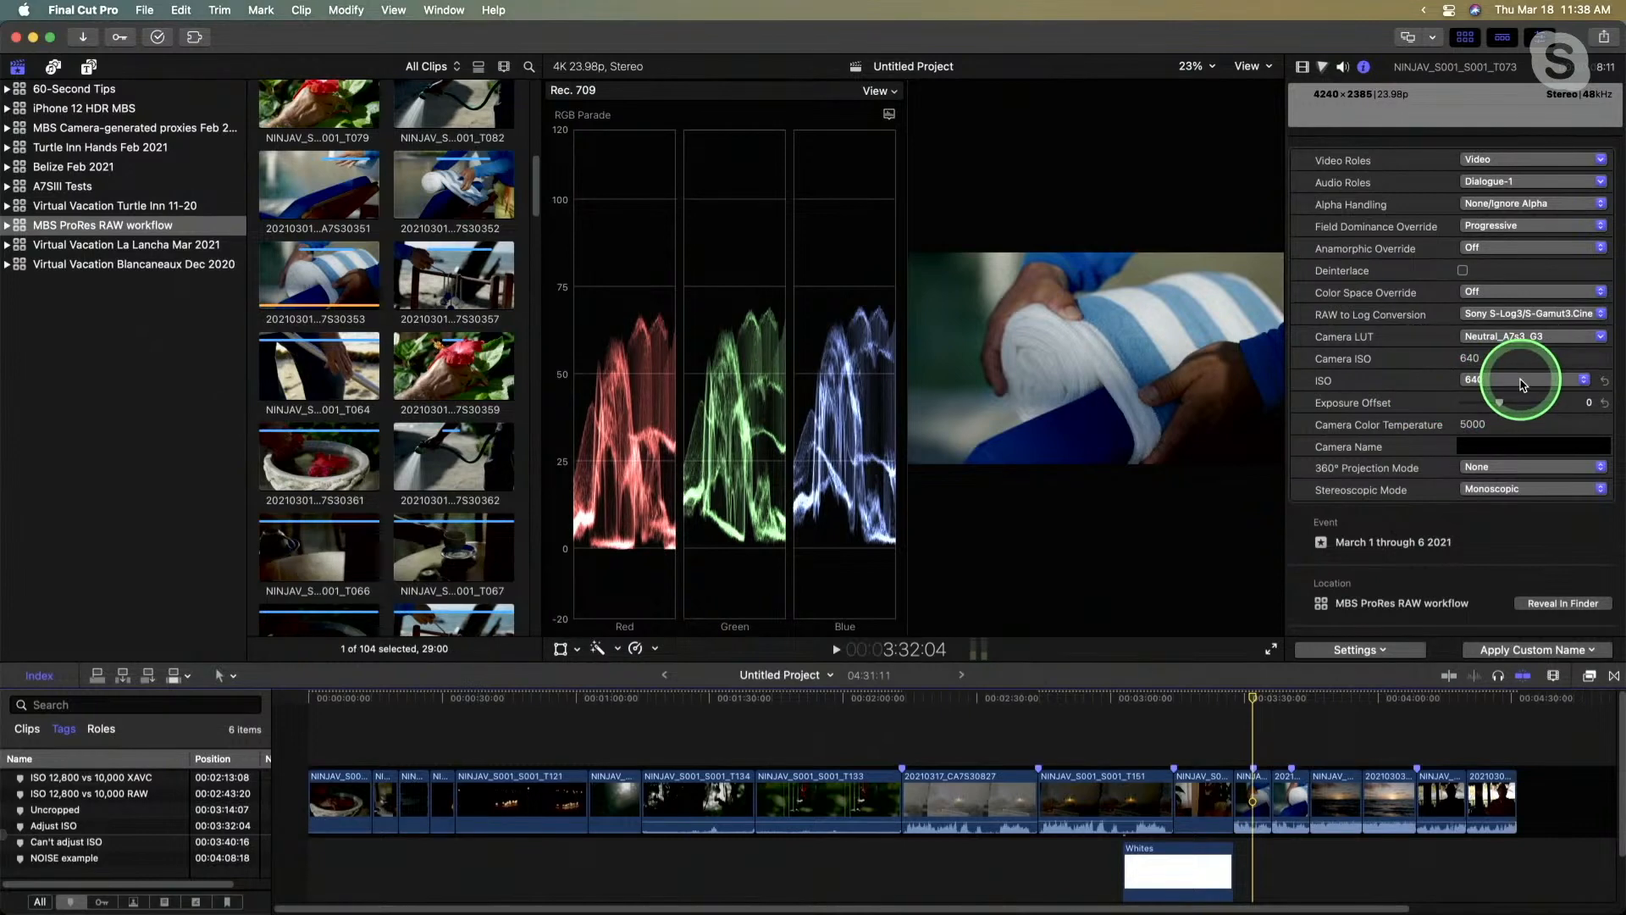
pyautogui.press('ctrl+super+1')
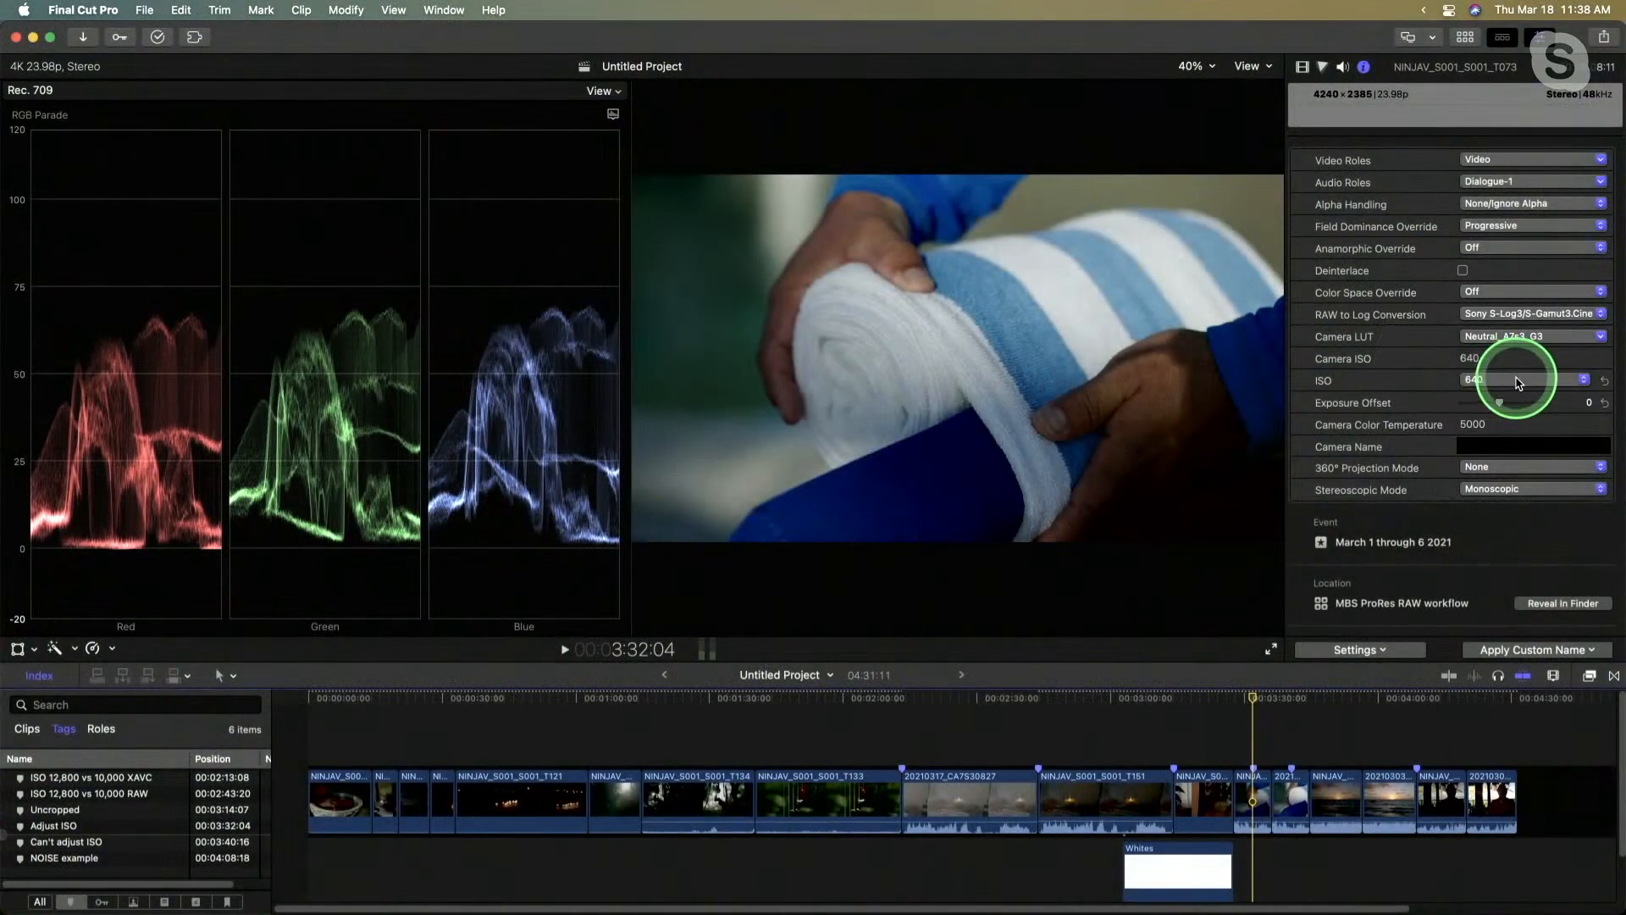
pyautogui.click(1517, 383)
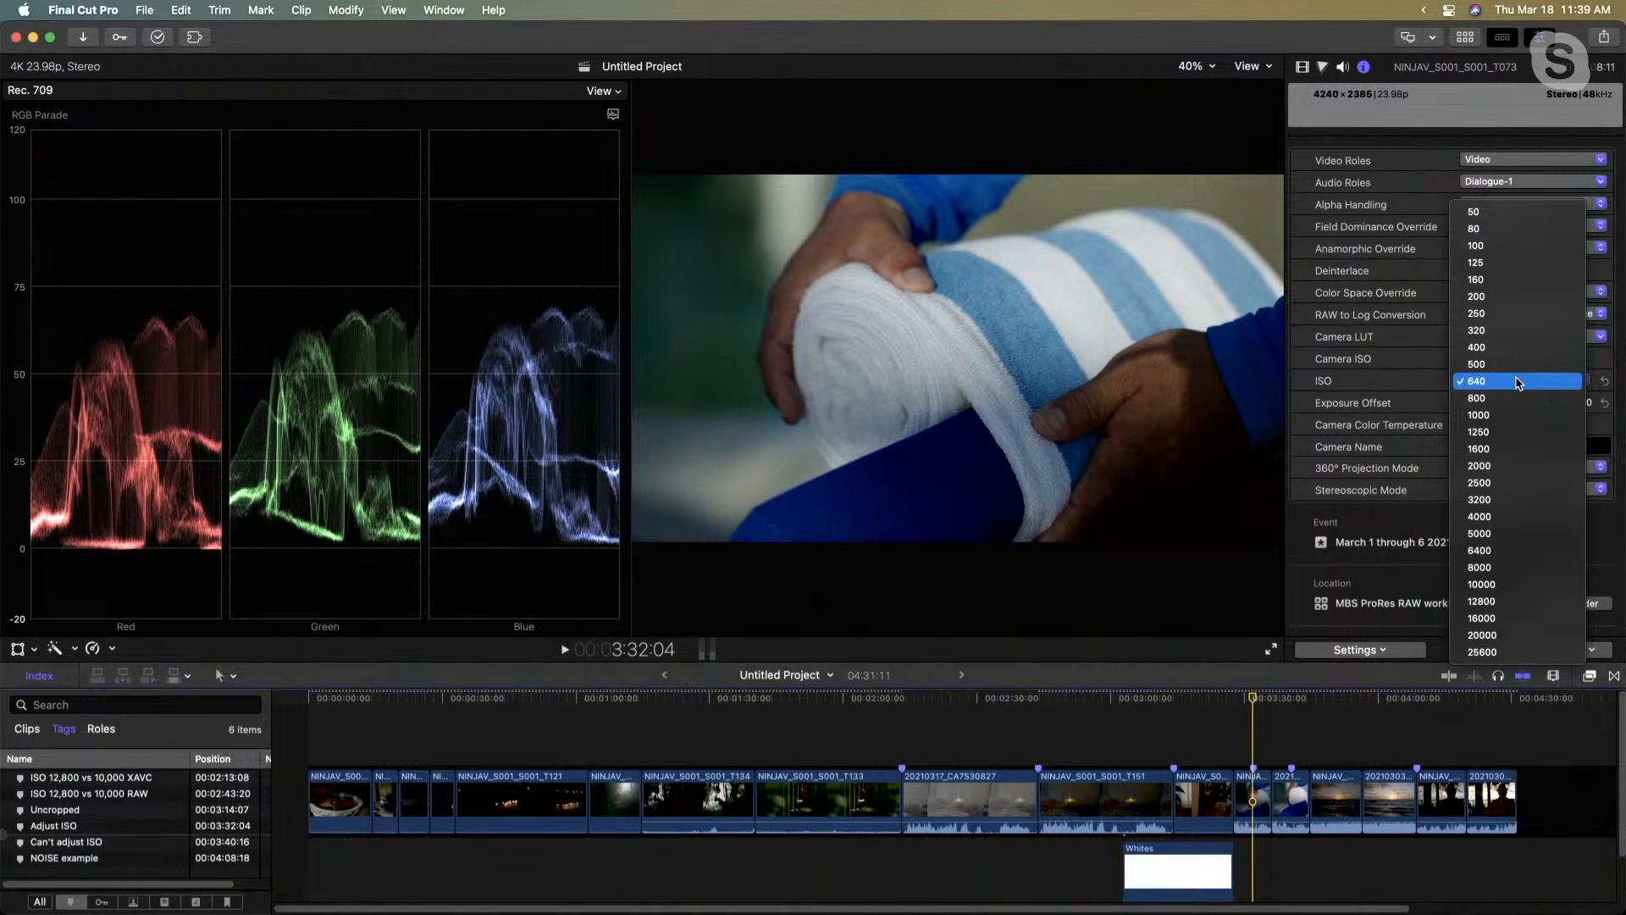
pyautogui.click(1421, 379)
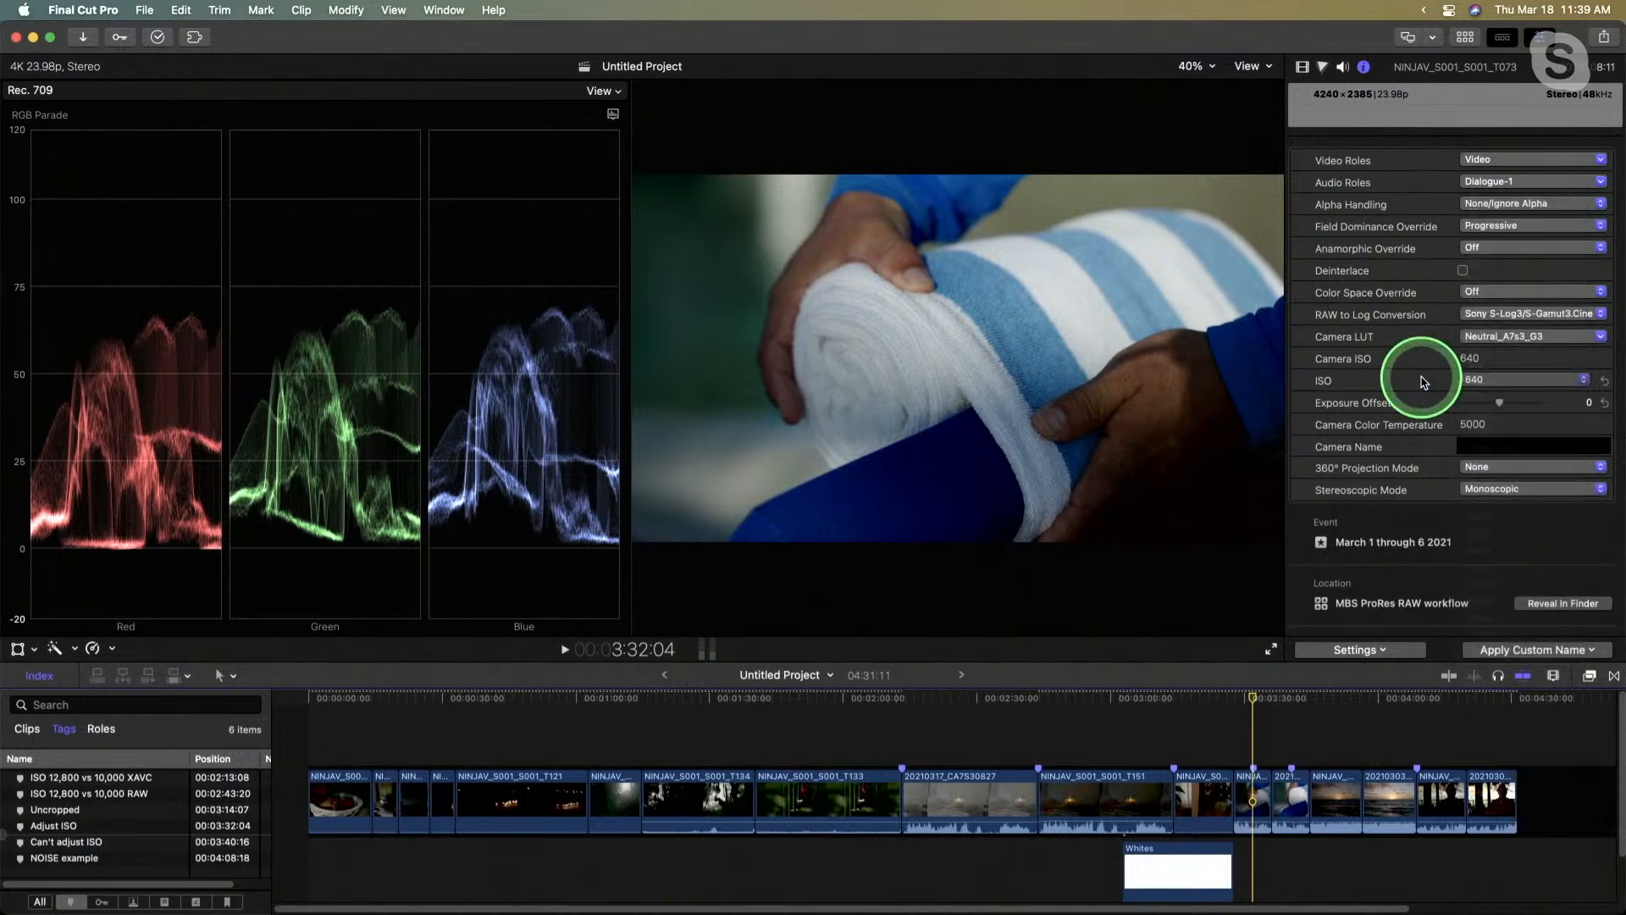
# - Try the clip at ISO 1600 and at ISO 1250 to compare the image and RGB parade
pyautogui.click(1501, 378)
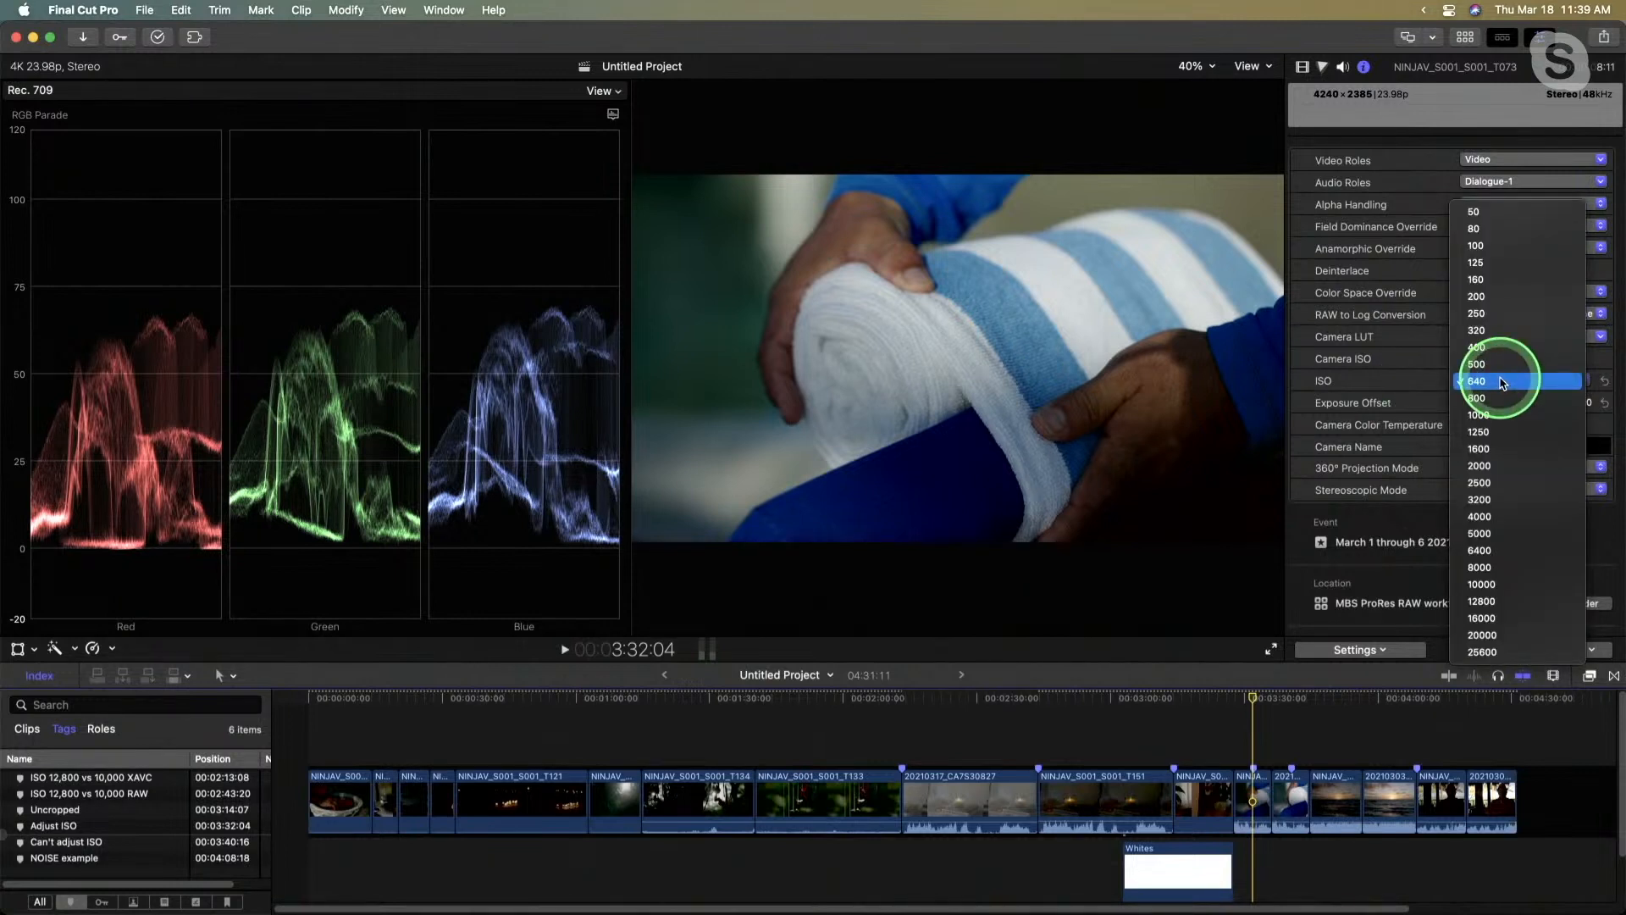
pyautogui.click(1501, 448)
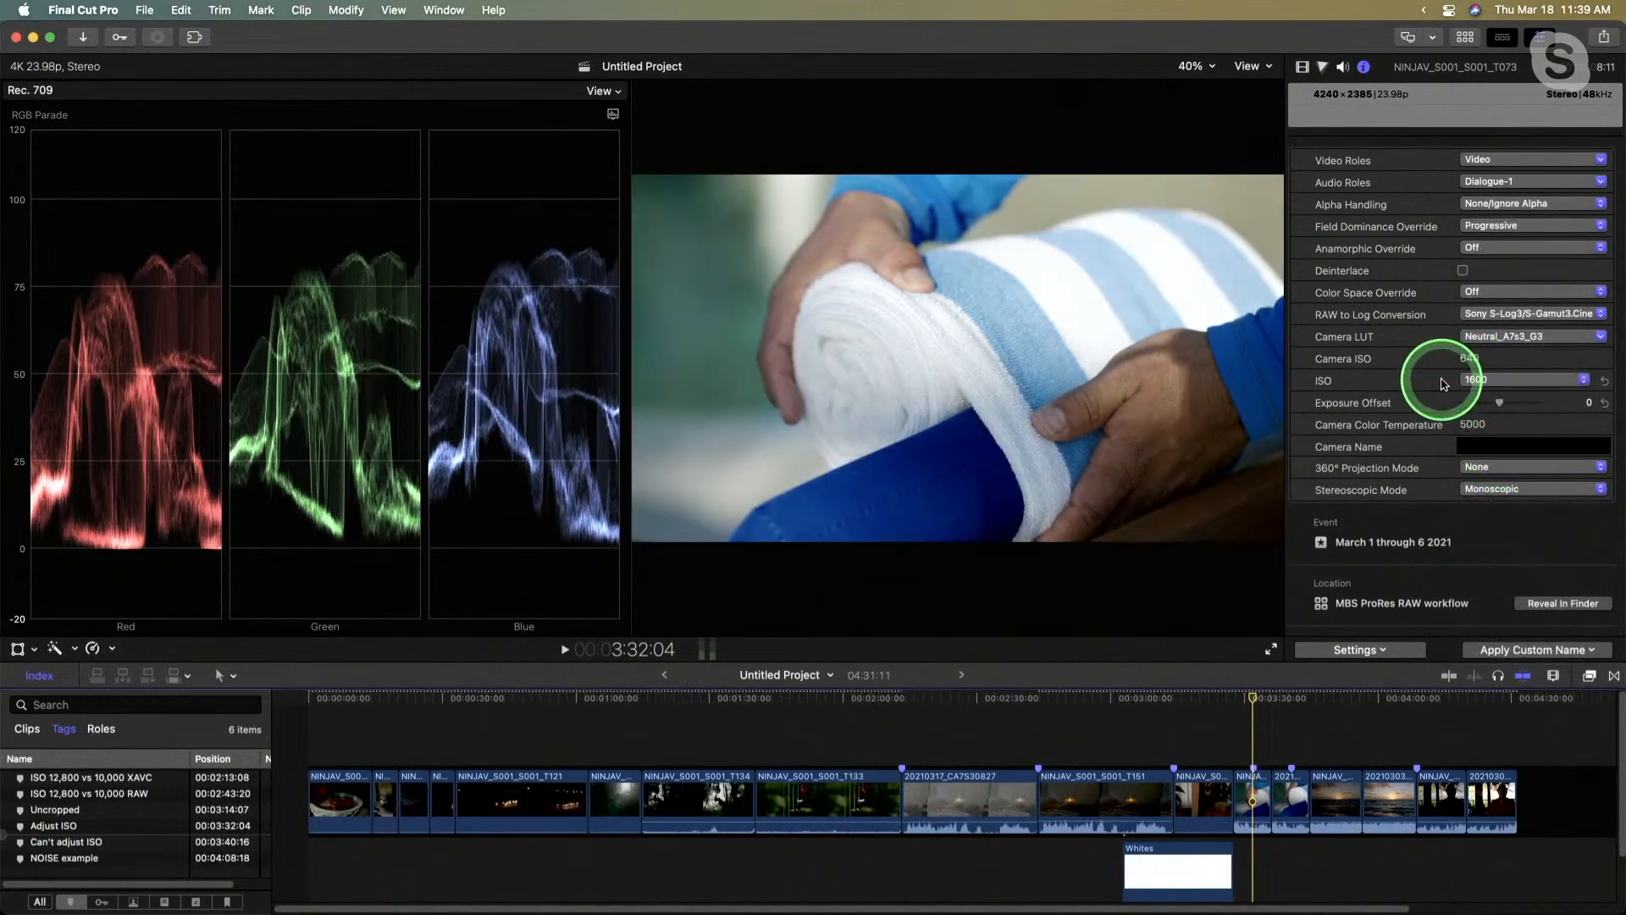
pyautogui.click(1515, 383)
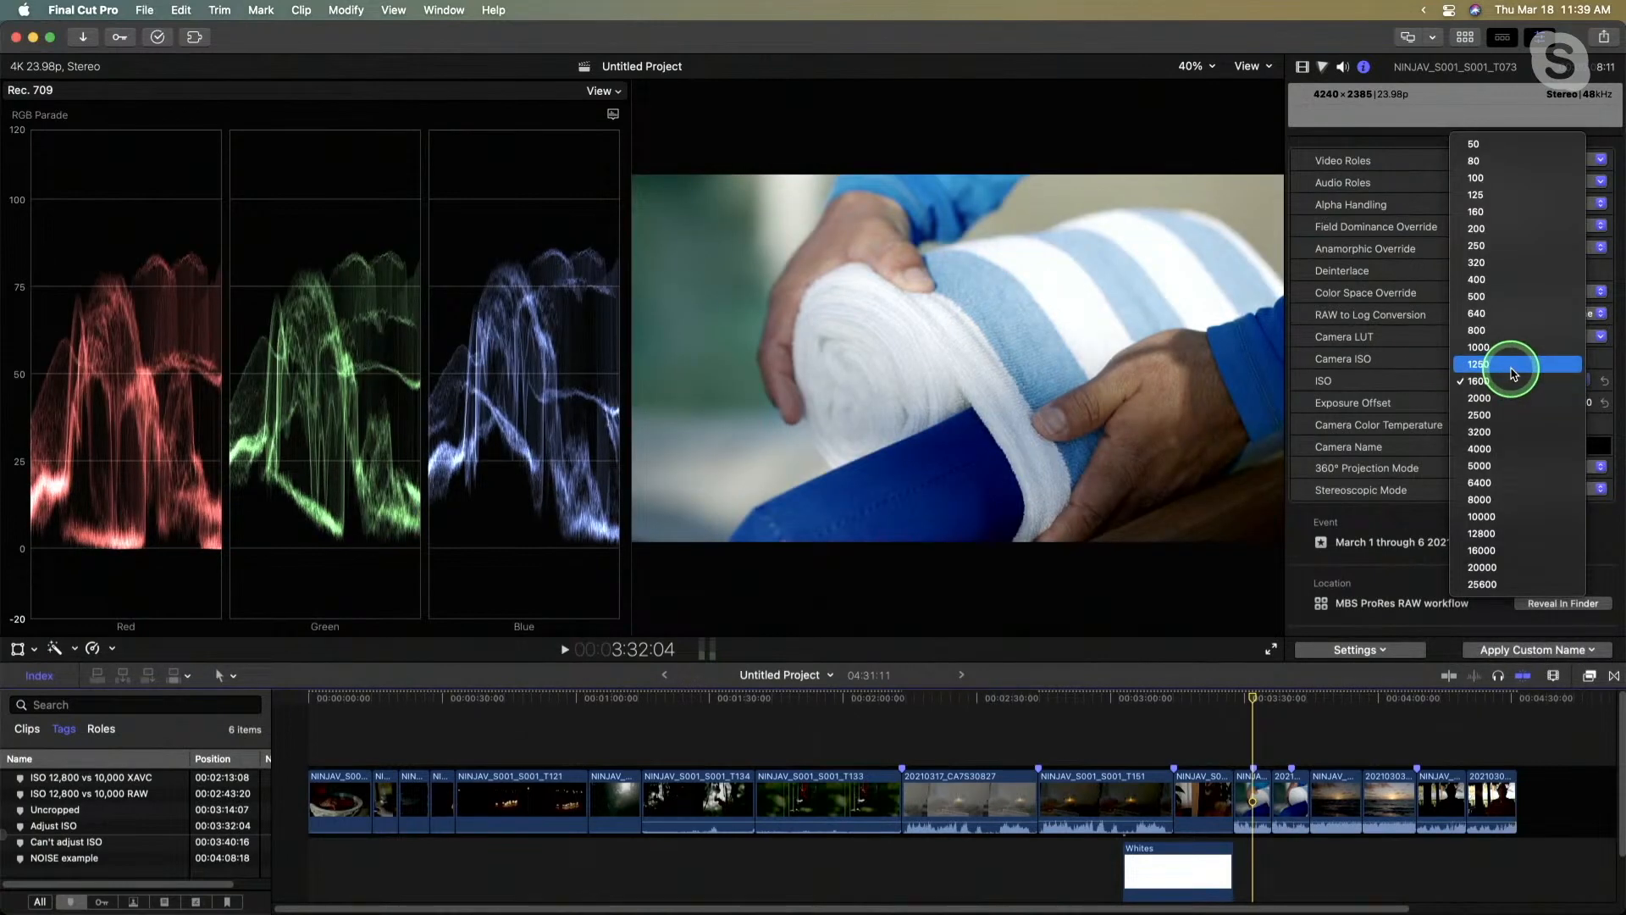
pyautogui.click(1509, 373)
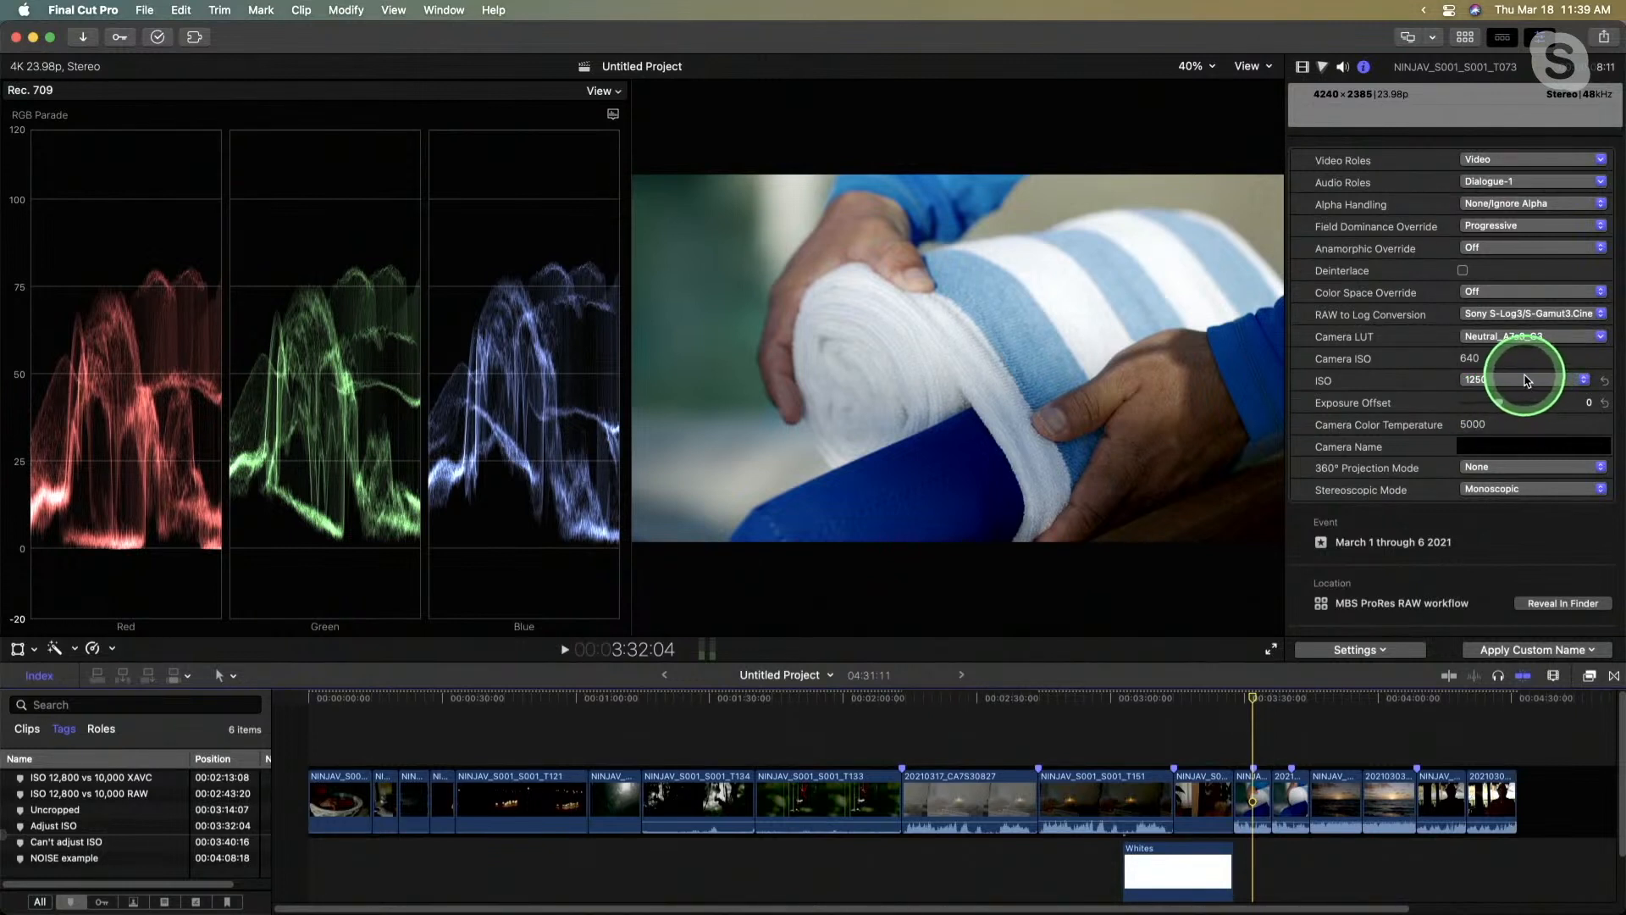
pyautogui.click(1527, 381)
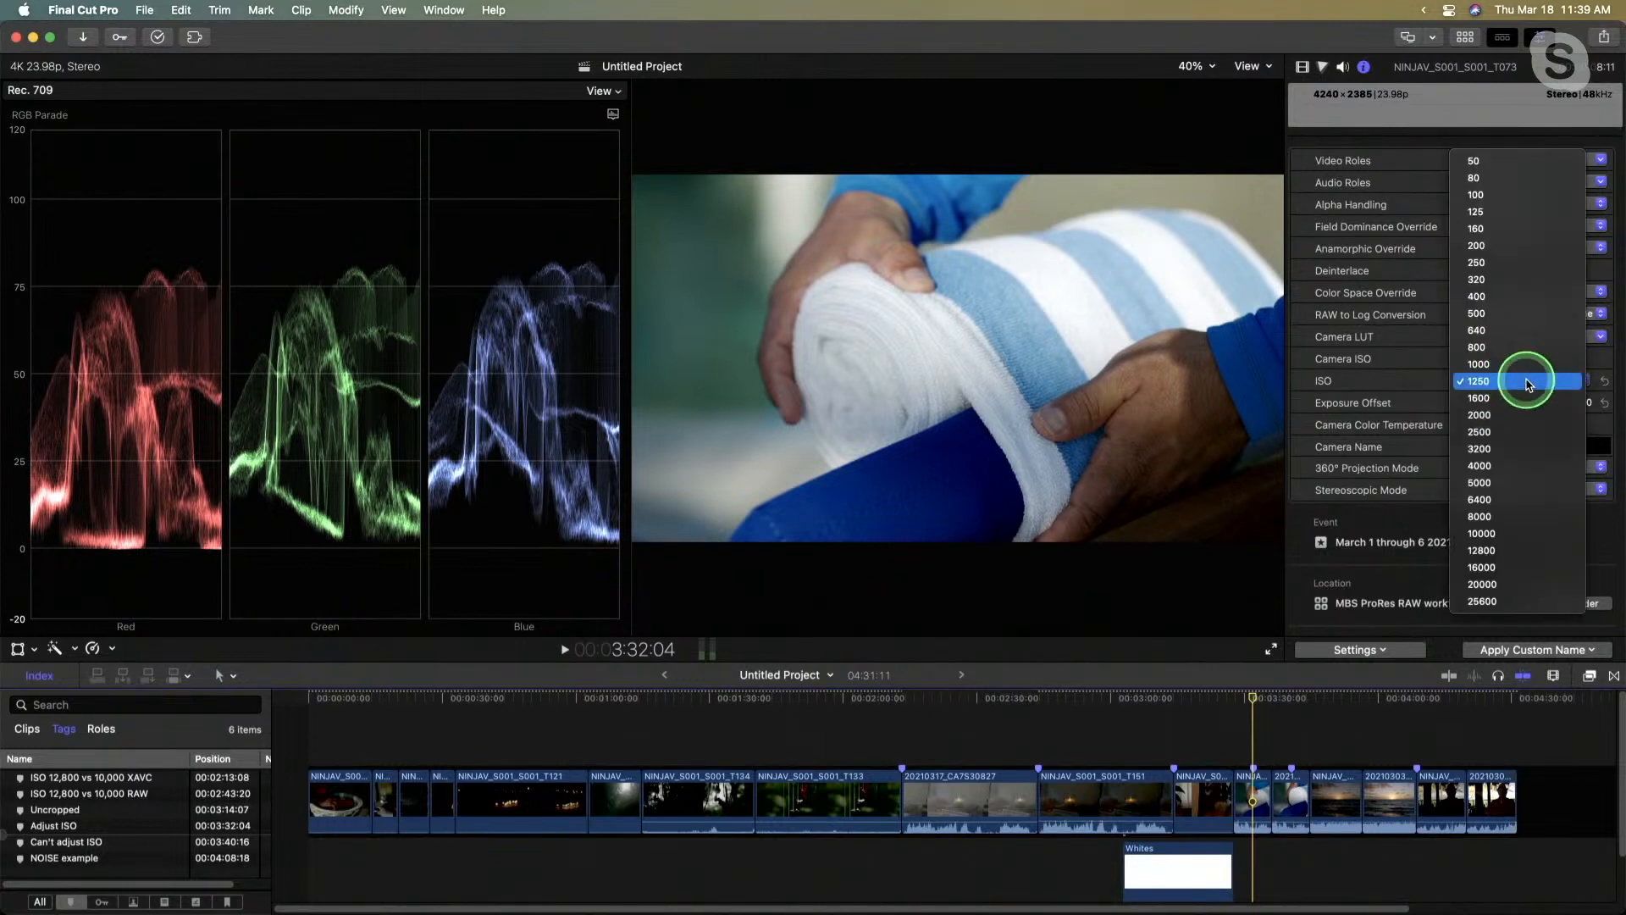
pyautogui.click(1527, 382)
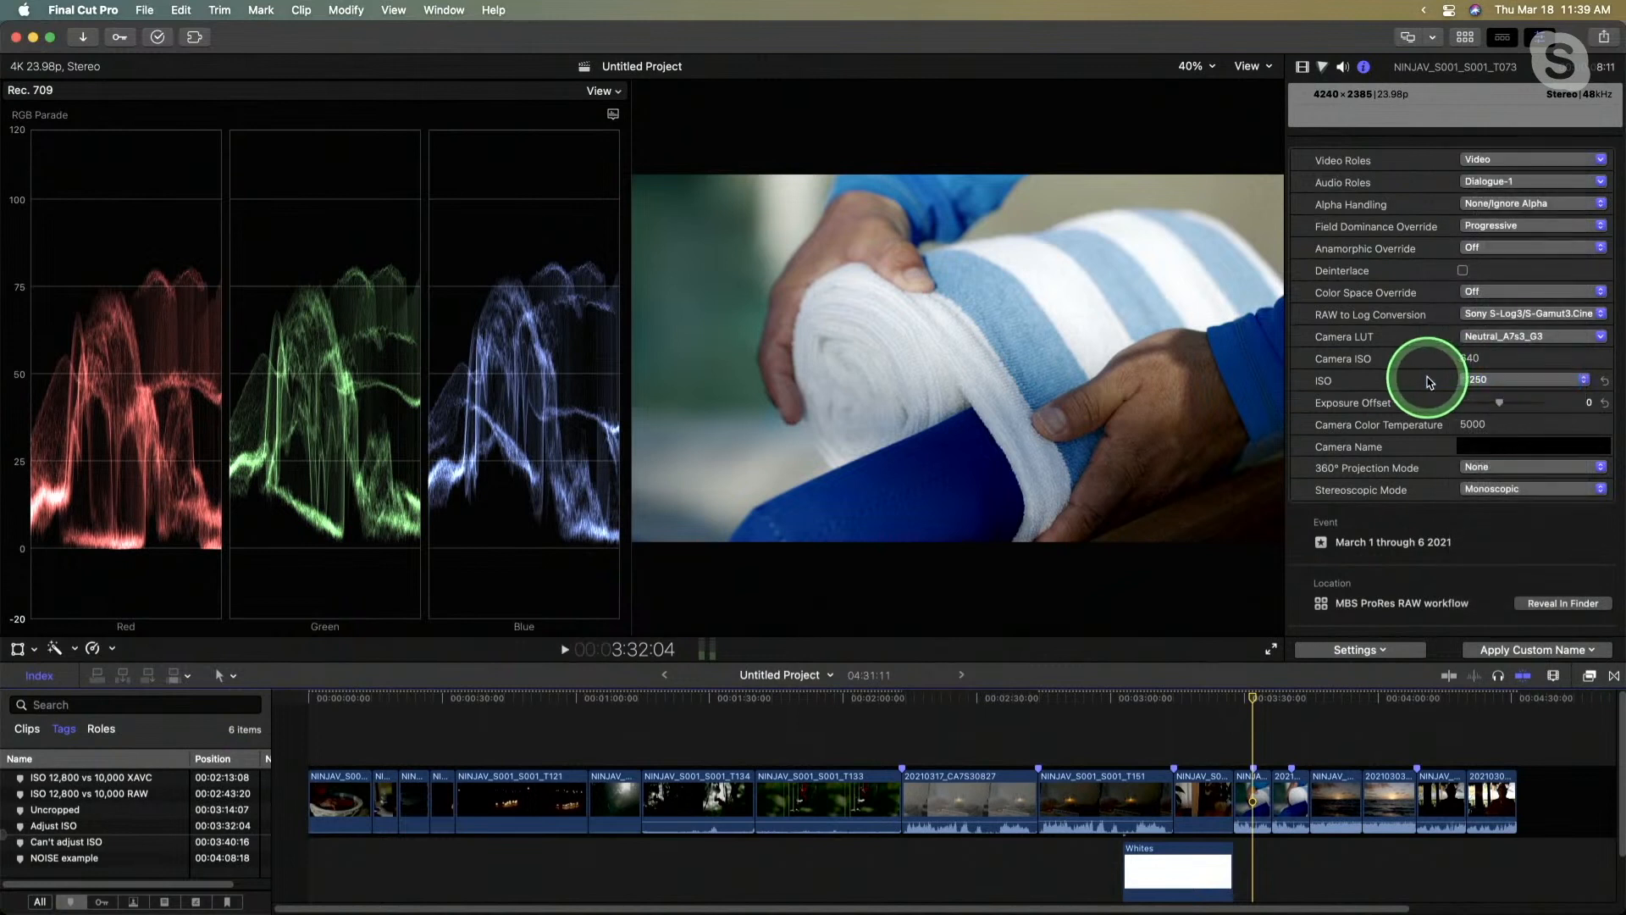
# - Try the clip at the extreme ISO values 10000 and 125, and restore its ISO to 640
pyautogui.click(1500, 381)
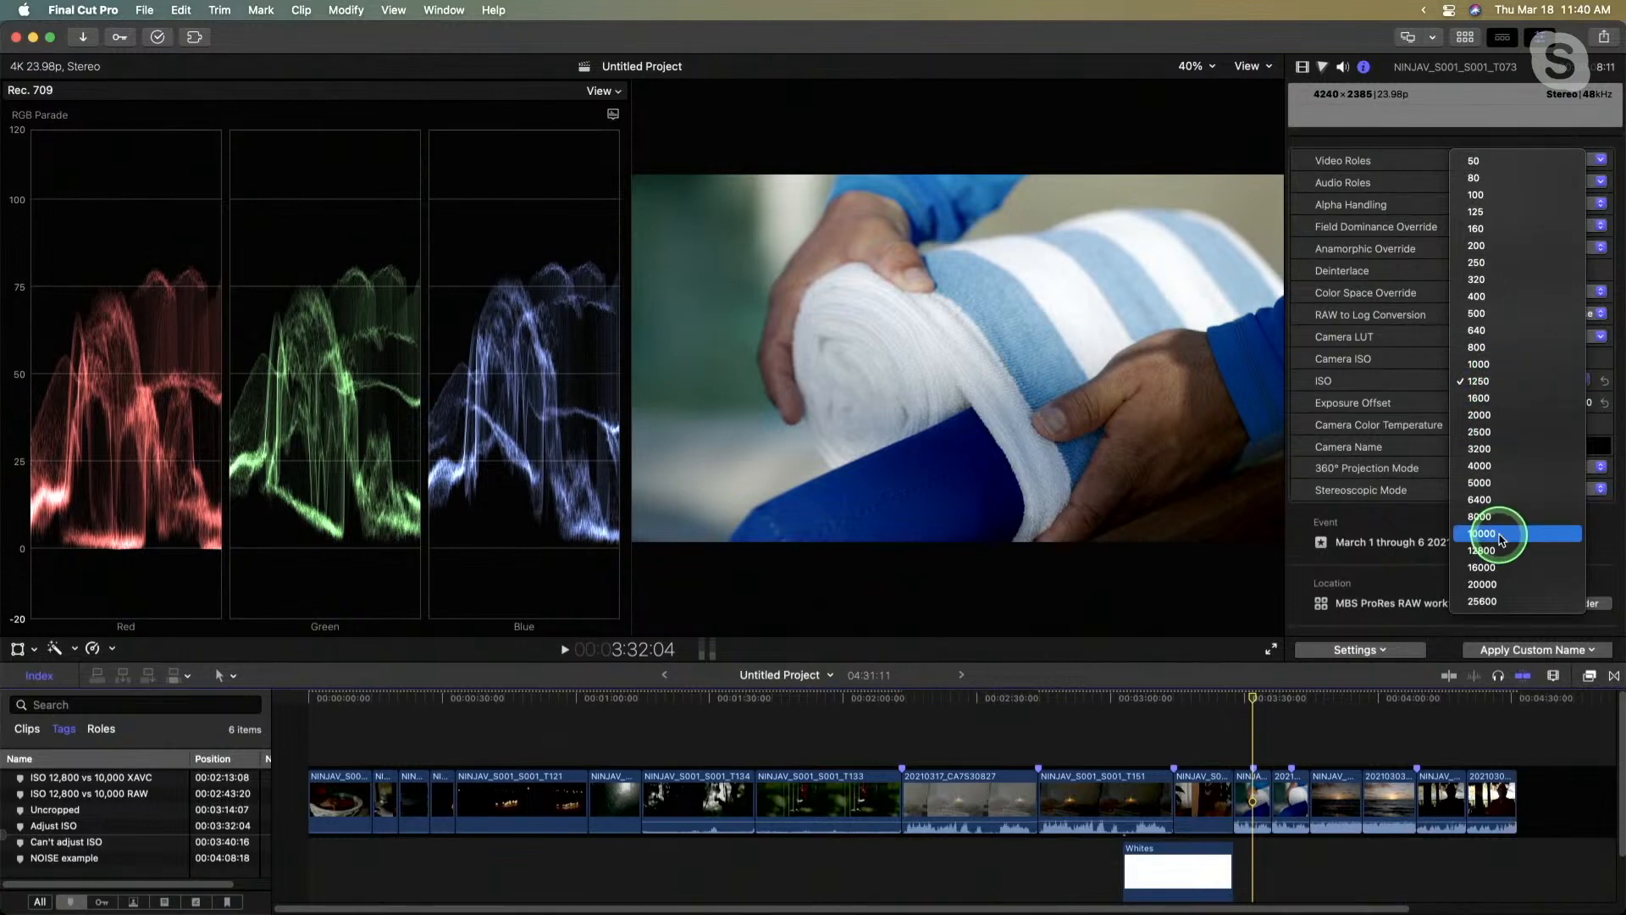
pyautogui.click(1567, 534)
pyautogui.click(1514, 384)
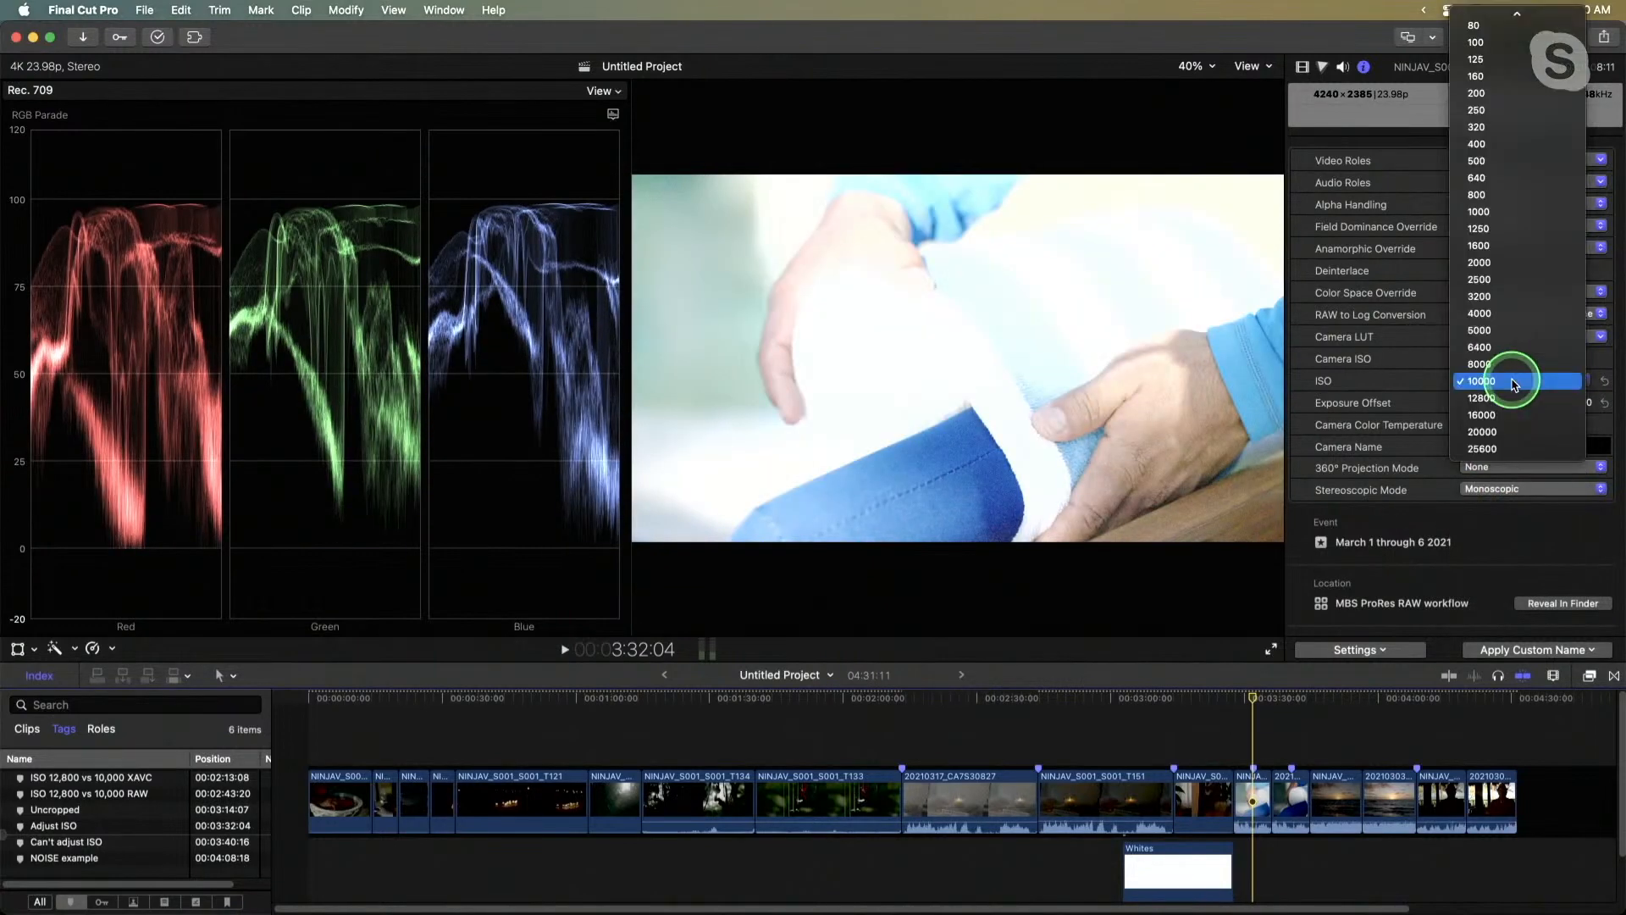
pyautogui.click(1508, 136)
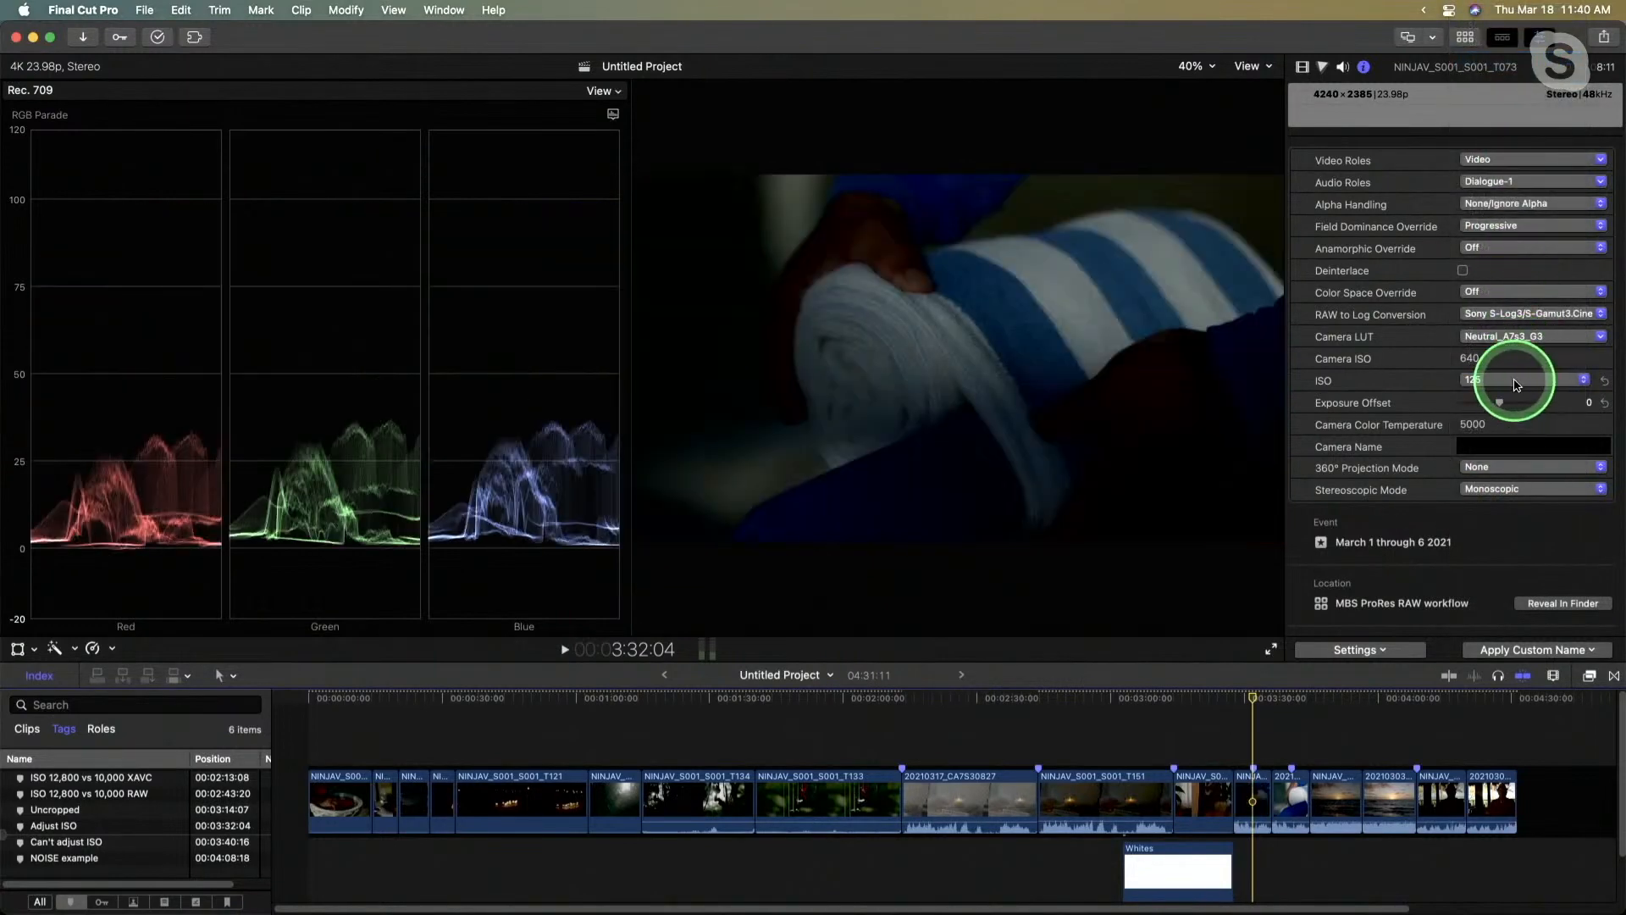
pyautogui.click(1515, 390)
pyautogui.click(1515, 421)
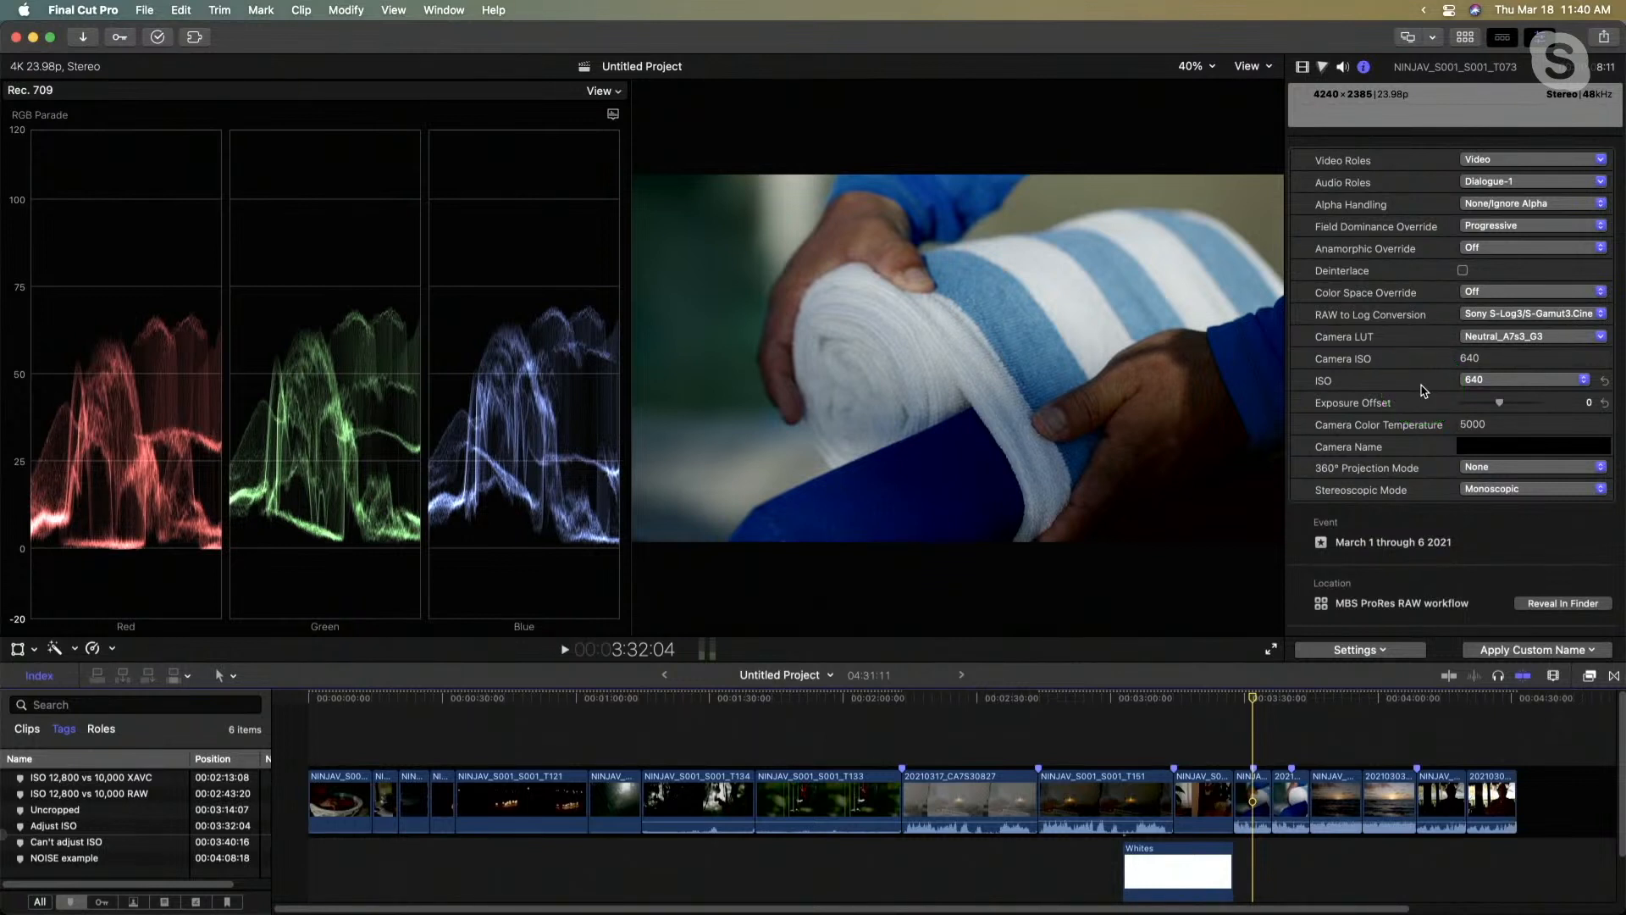
pyautogui.click(1479, 422)
# - Enable the clip's Color Board 1 correction and adjust its exposure: highlights to 55%, midtones to -1%, and shadows slightly lower
pyautogui.click(1303, 66)
pyautogui.click(1300, 119)
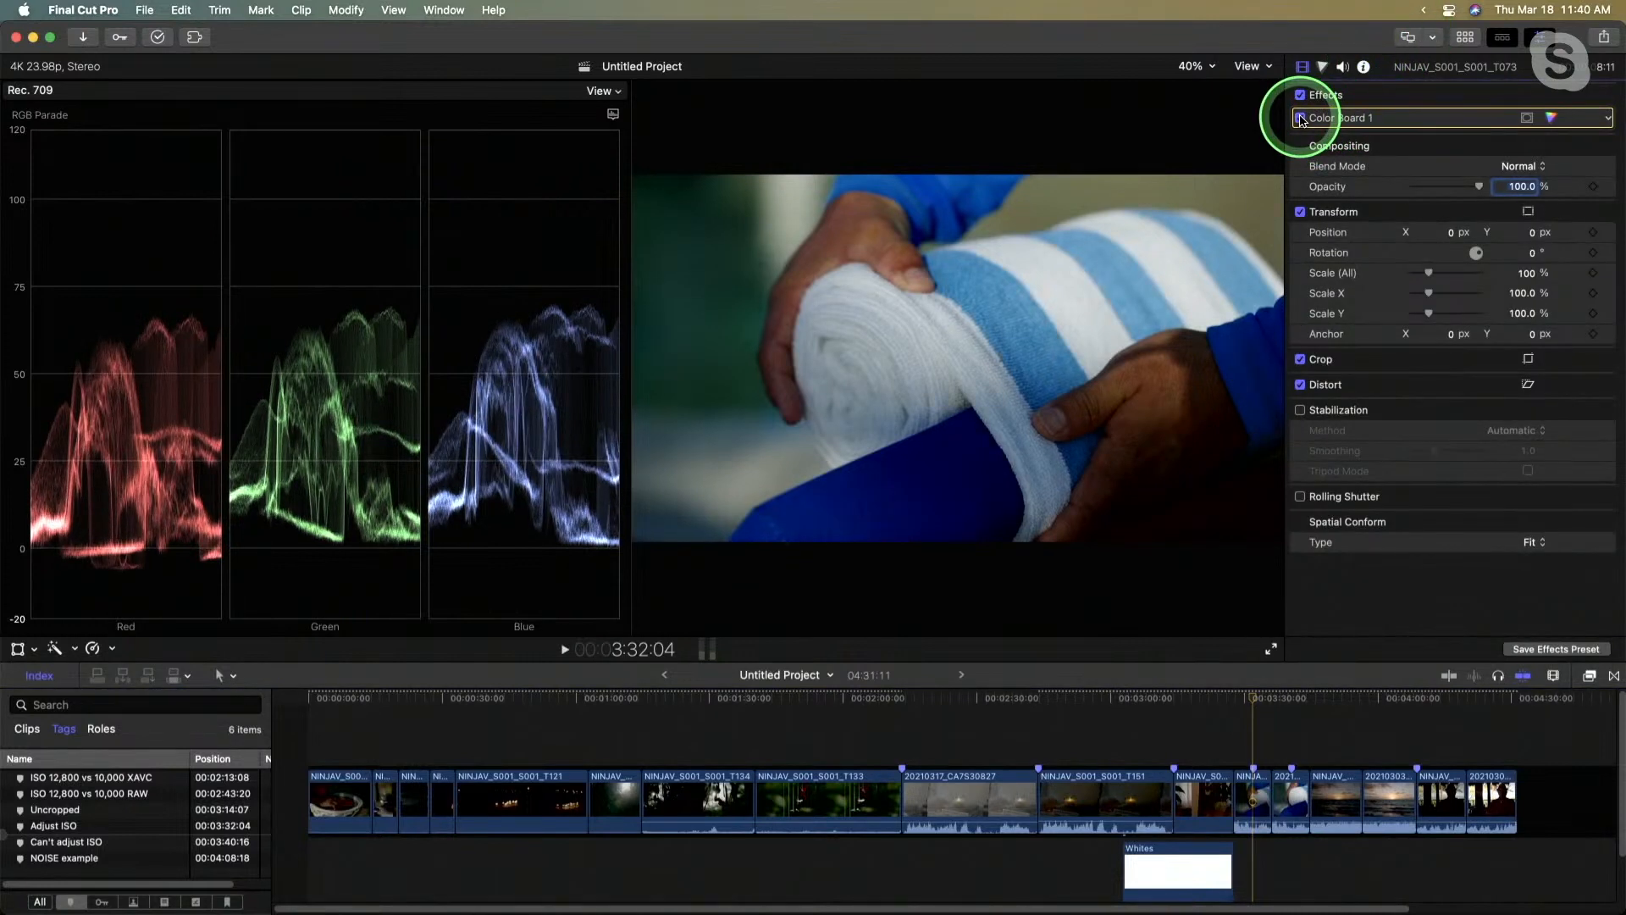
pyautogui.click(1397, 118)
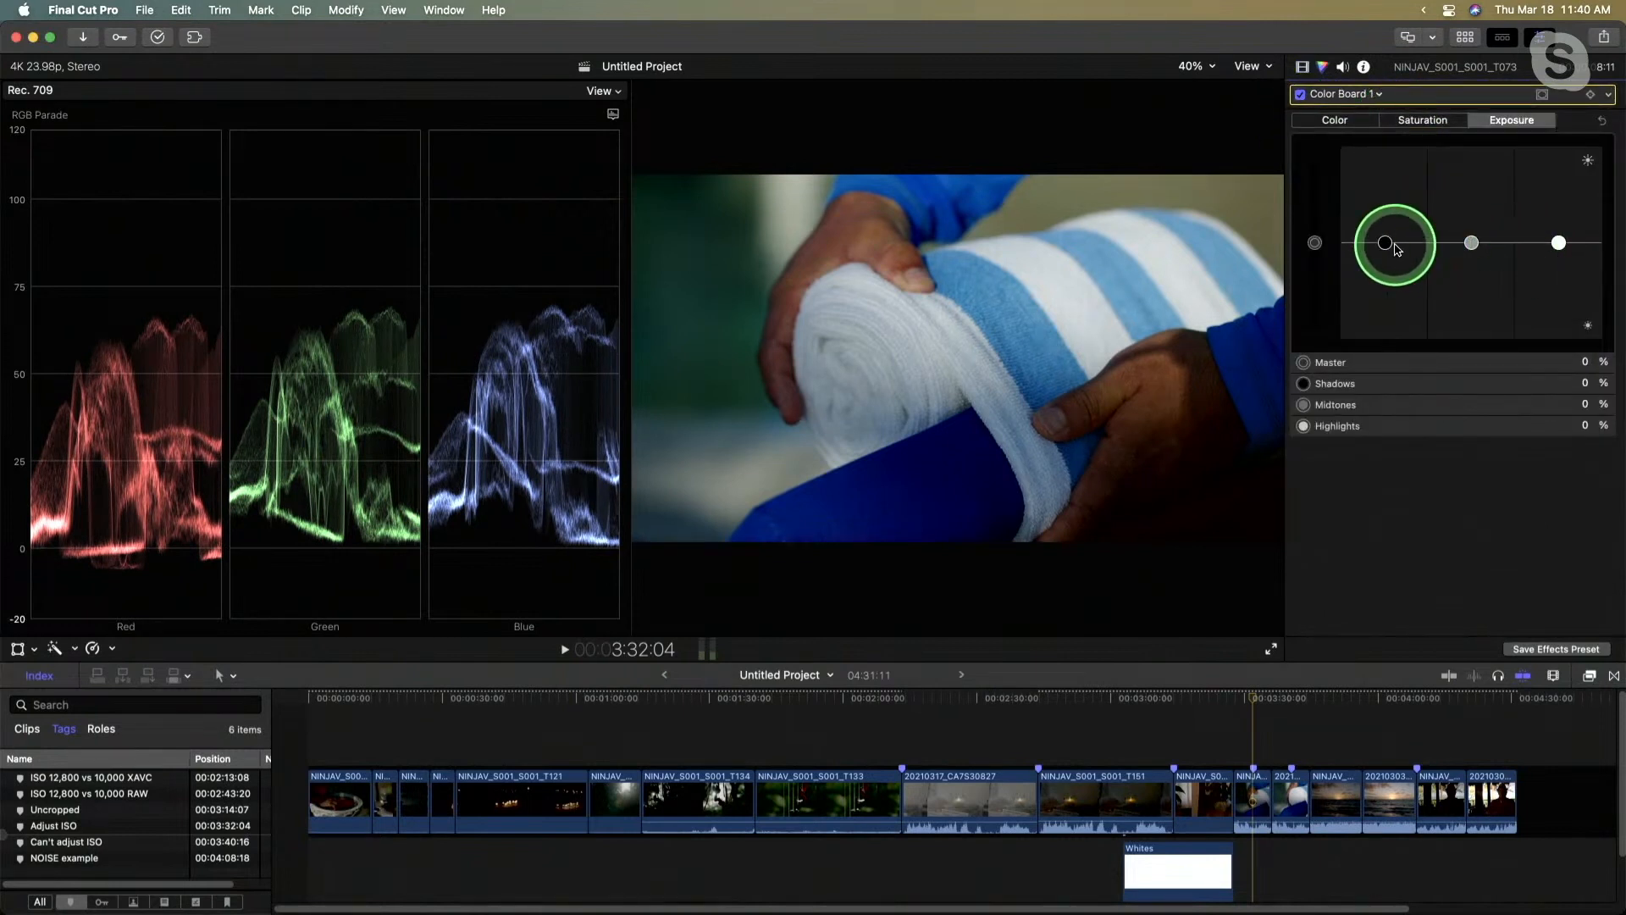
pyautogui.moveTo(1559, 243); pyautogui.dragTo(1556, 191)
pyautogui.click(1471, 243)
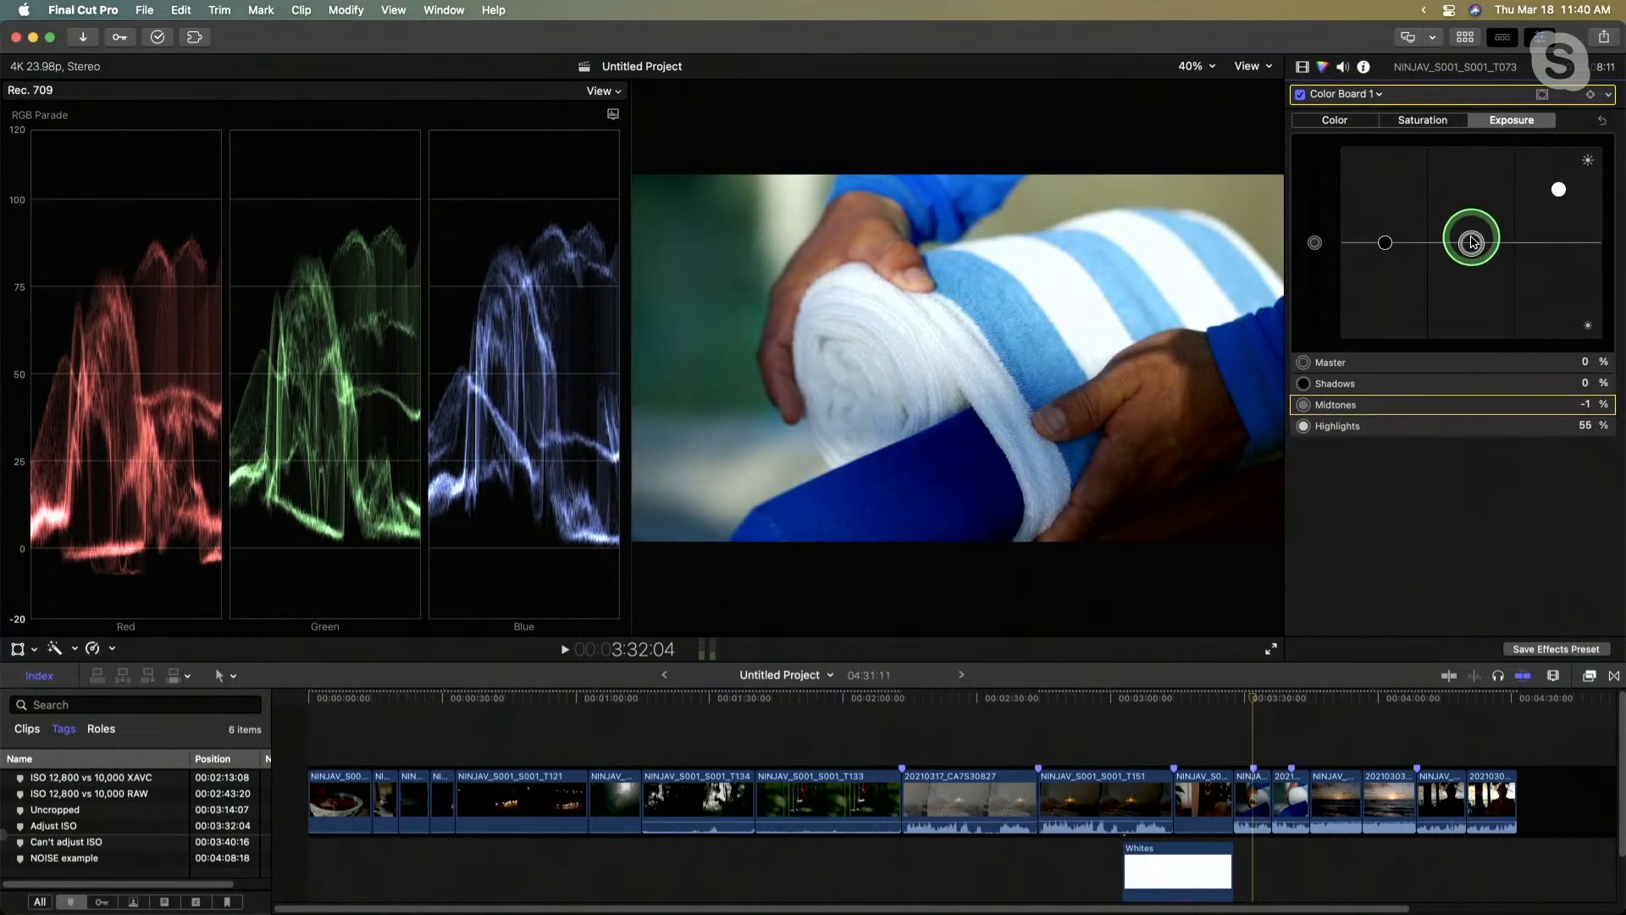
pyautogui.moveTo(1400, 246); pyautogui.dragTo(1393, 249)
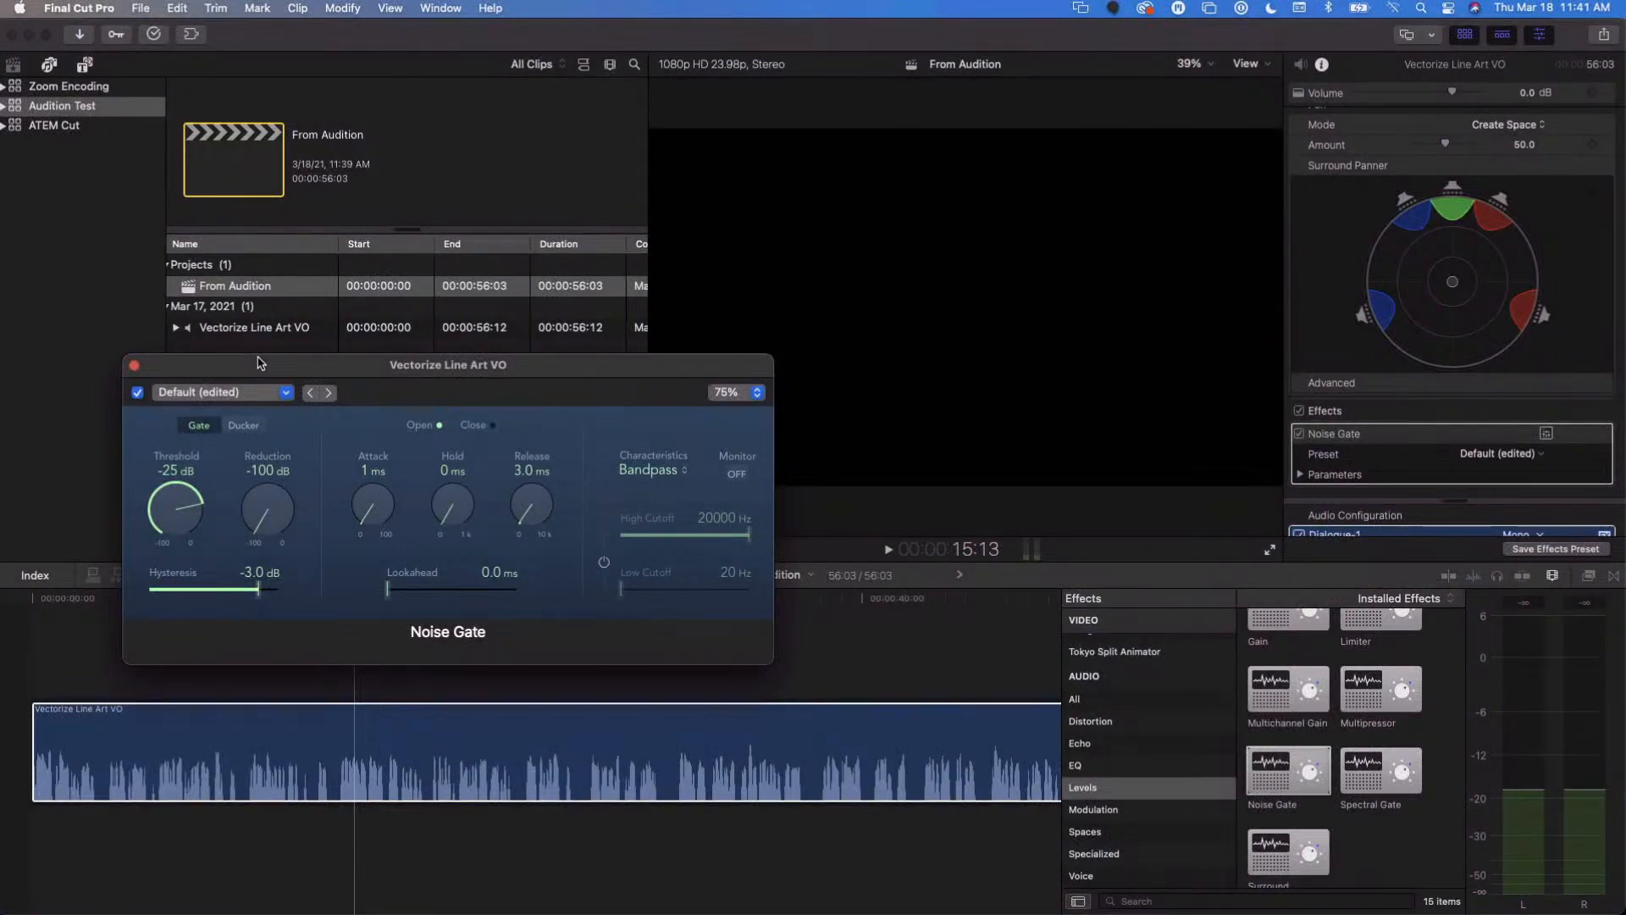
# - Bypass the Noise Gate on the Vectorize Line Art VO clip to compare the waveform and sound without it, and re-enable it
pyautogui.scroll(1, 1305, 684)
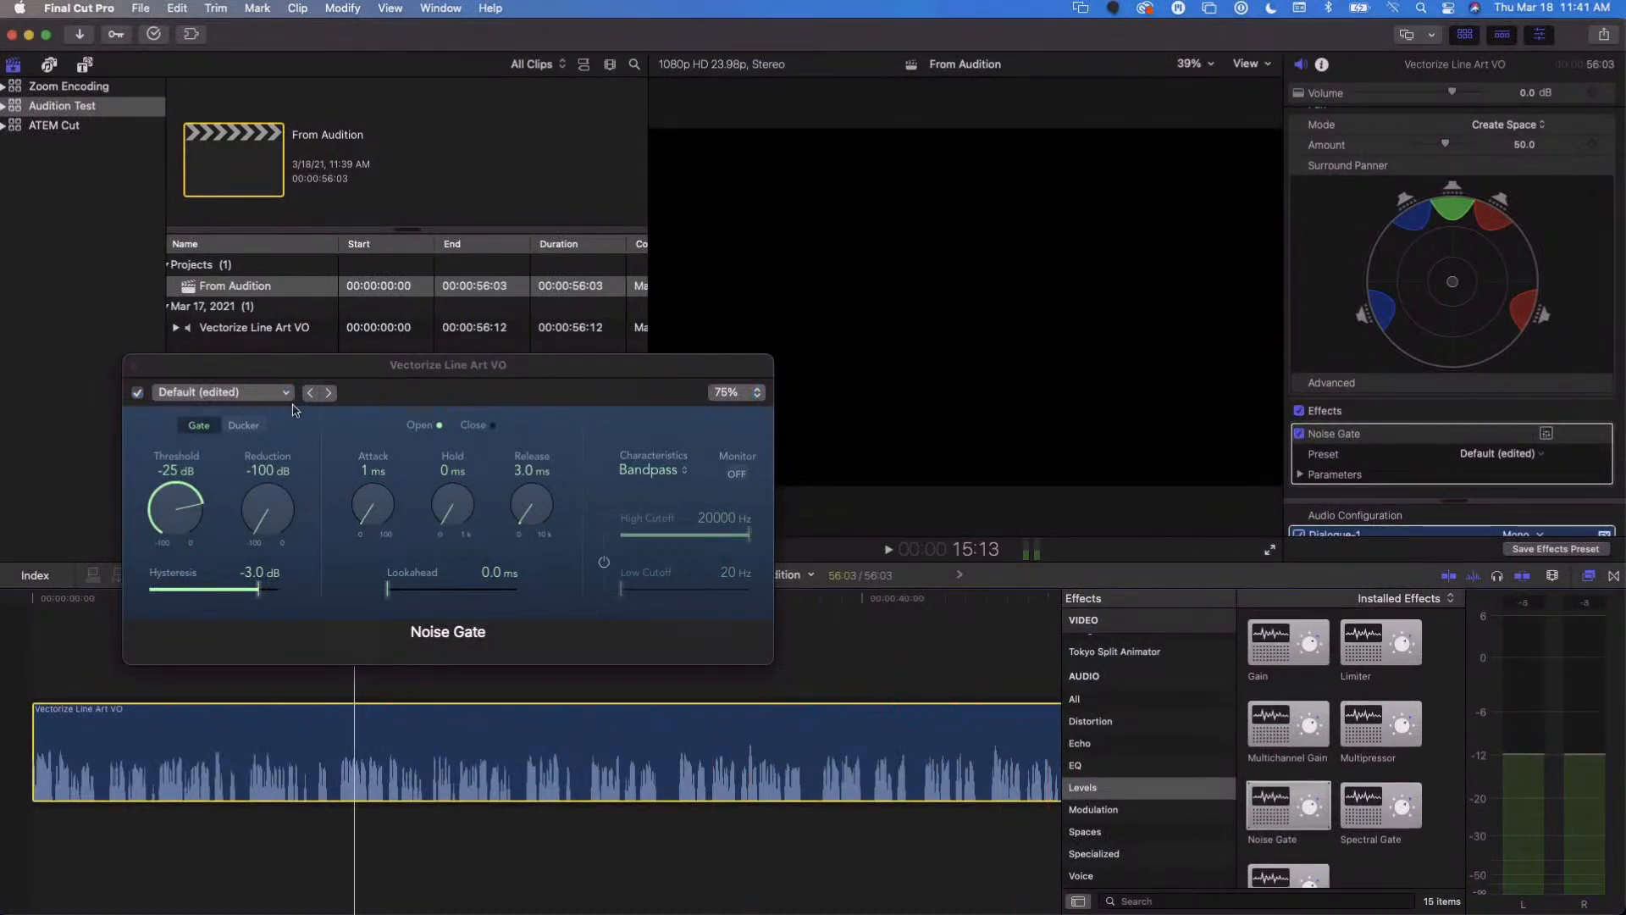
pyautogui.moveTo(400, 373); pyautogui.dragTo(505, 398)
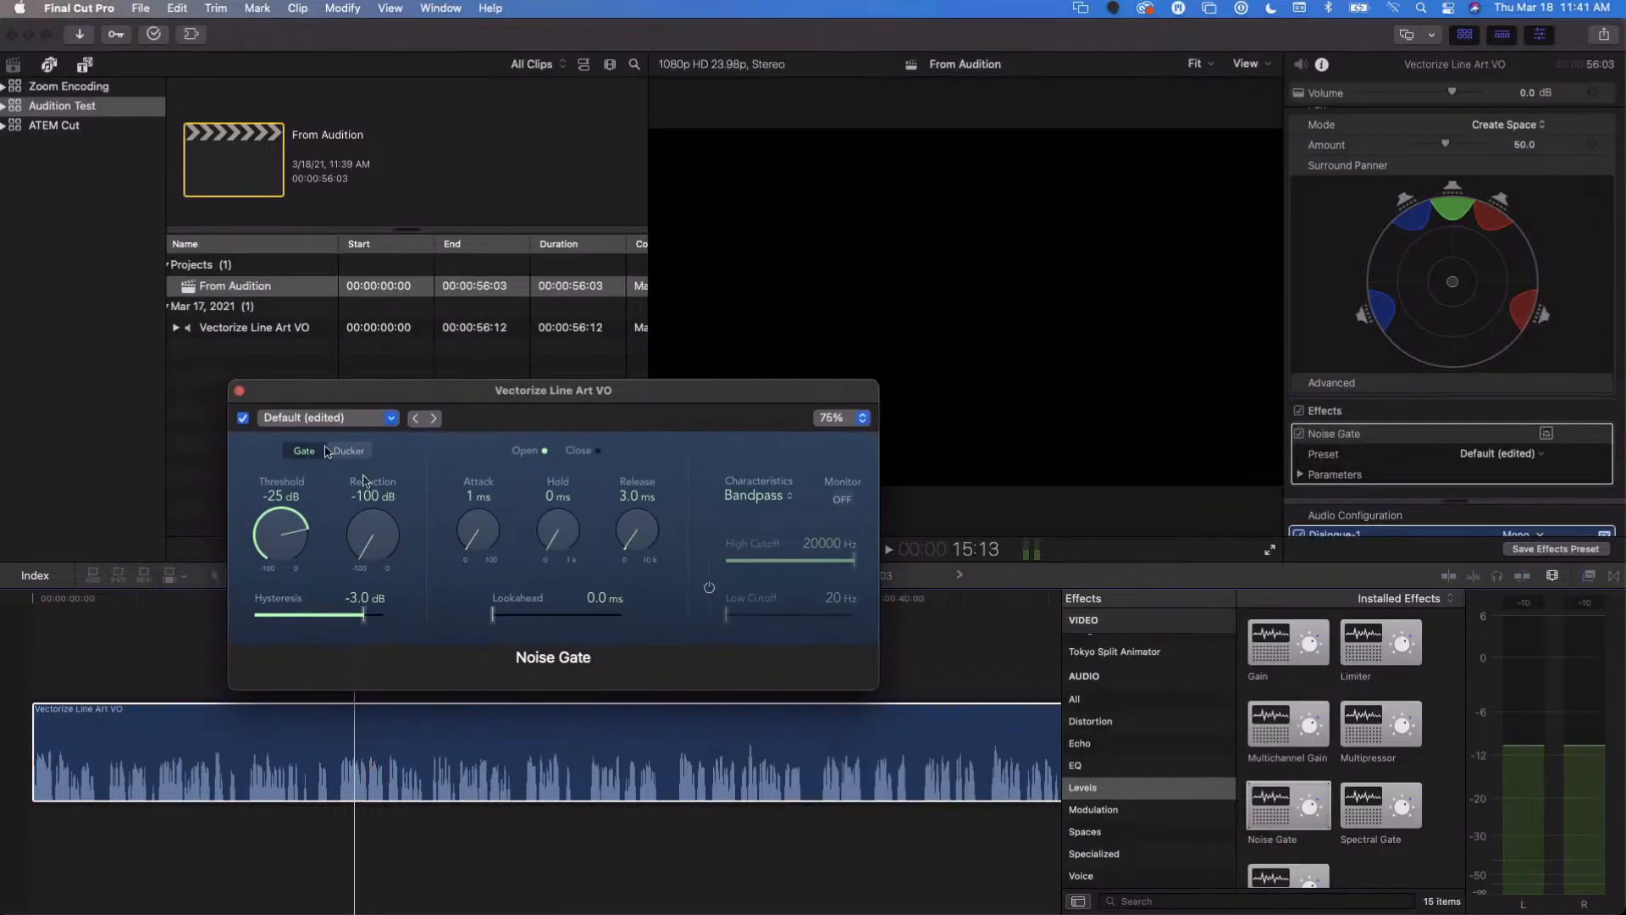
pyautogui.click(242, 420)
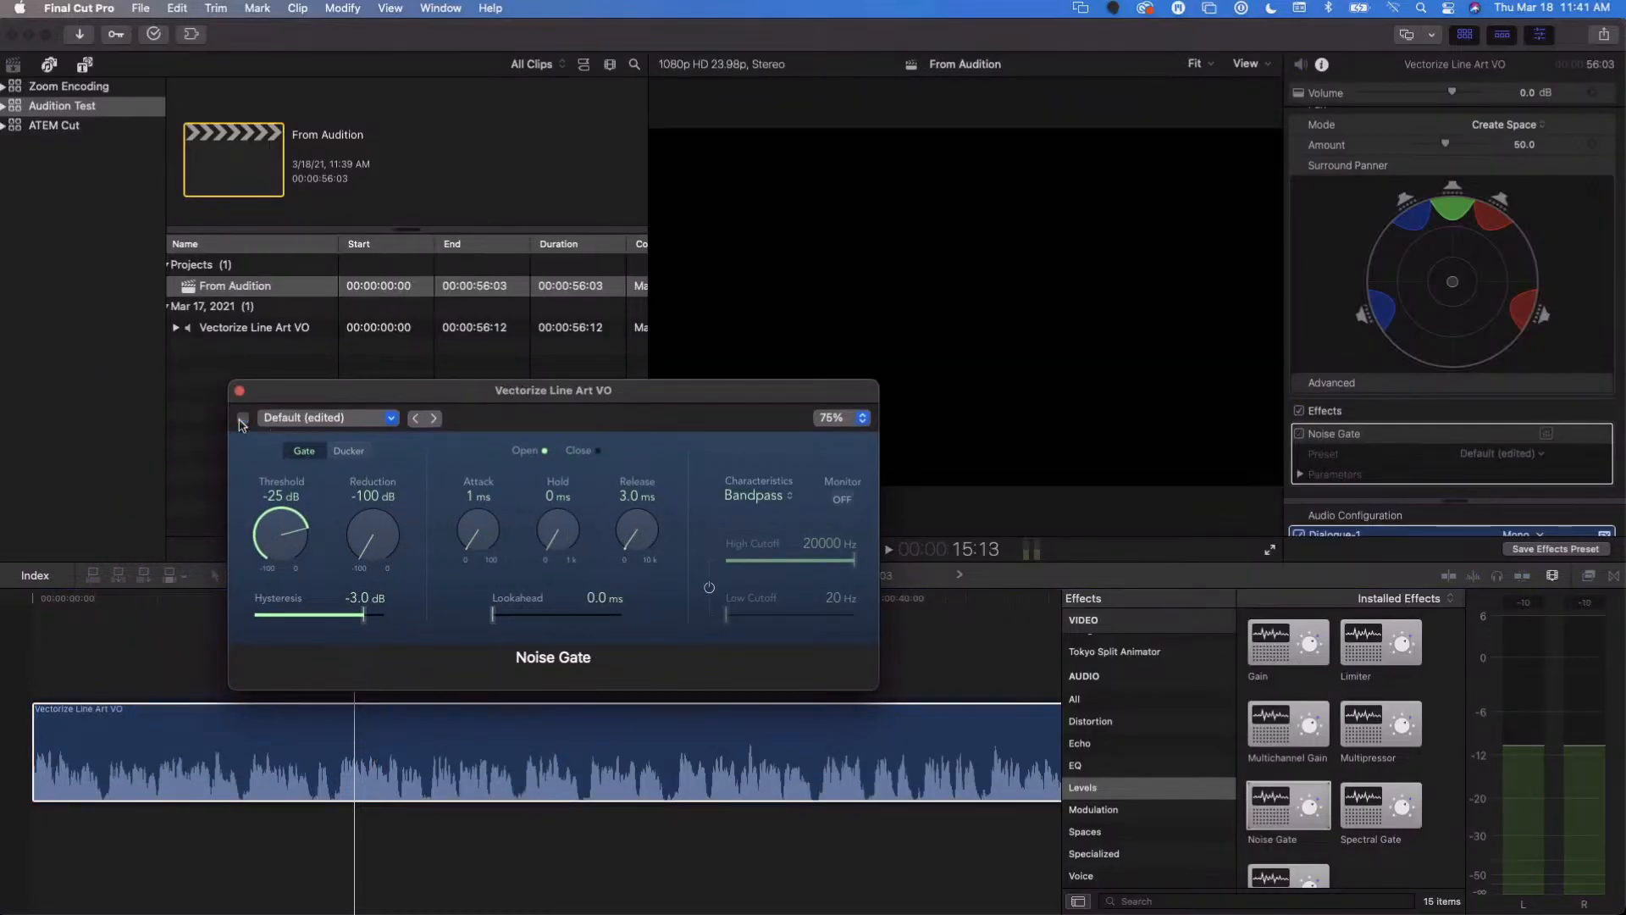
pyautogui.click(584, 798)
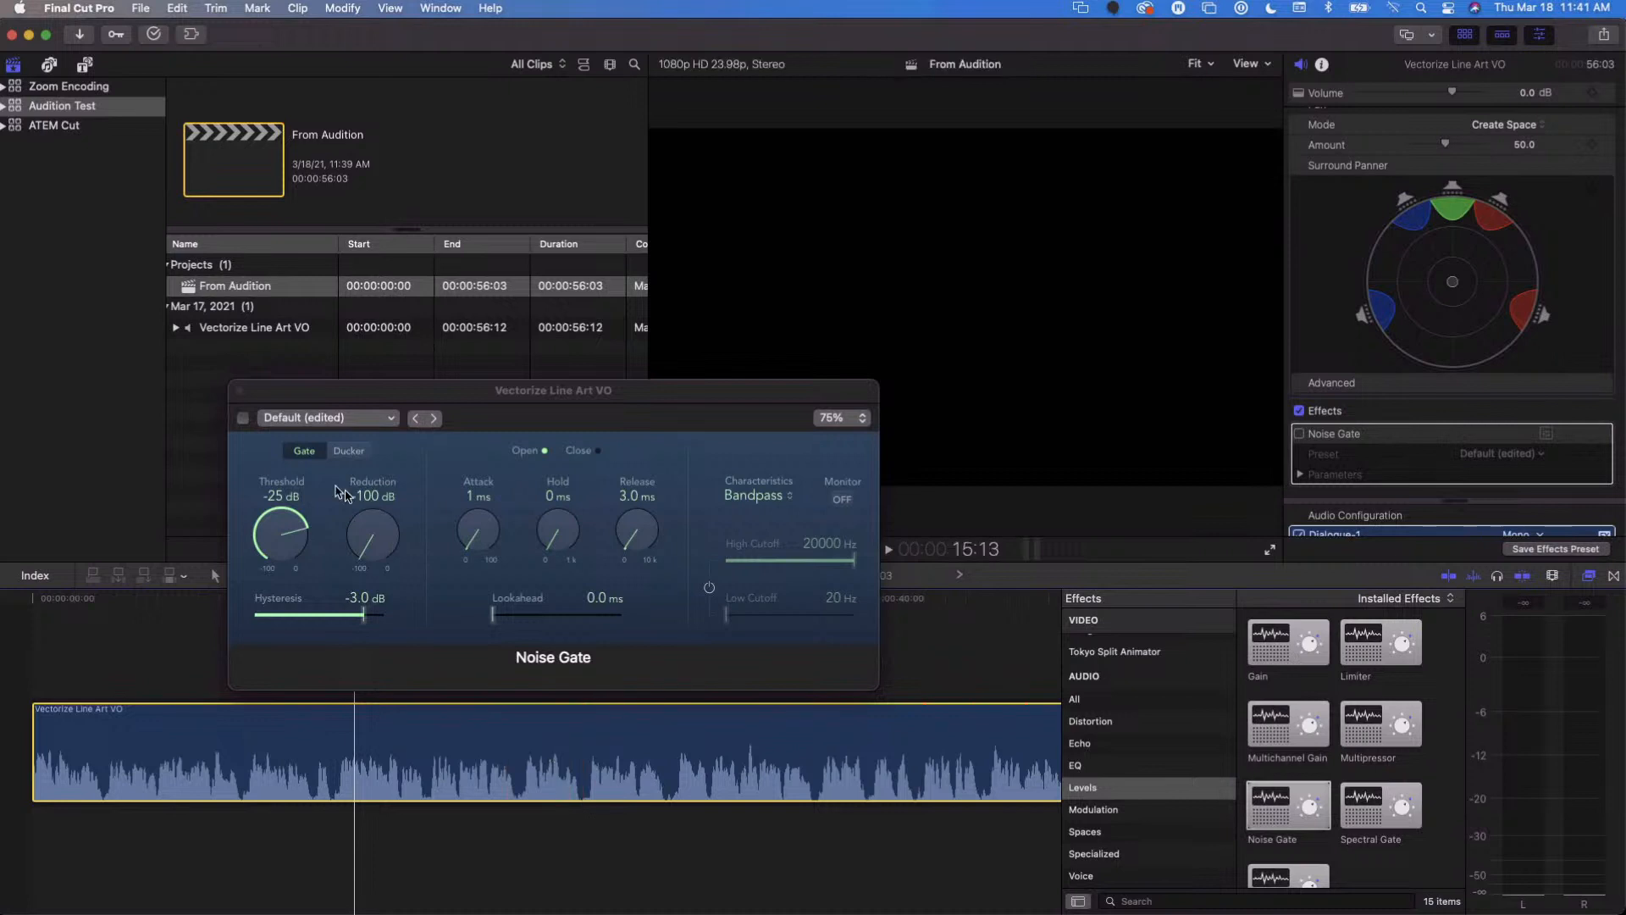
pyautogui.click(242, 418)
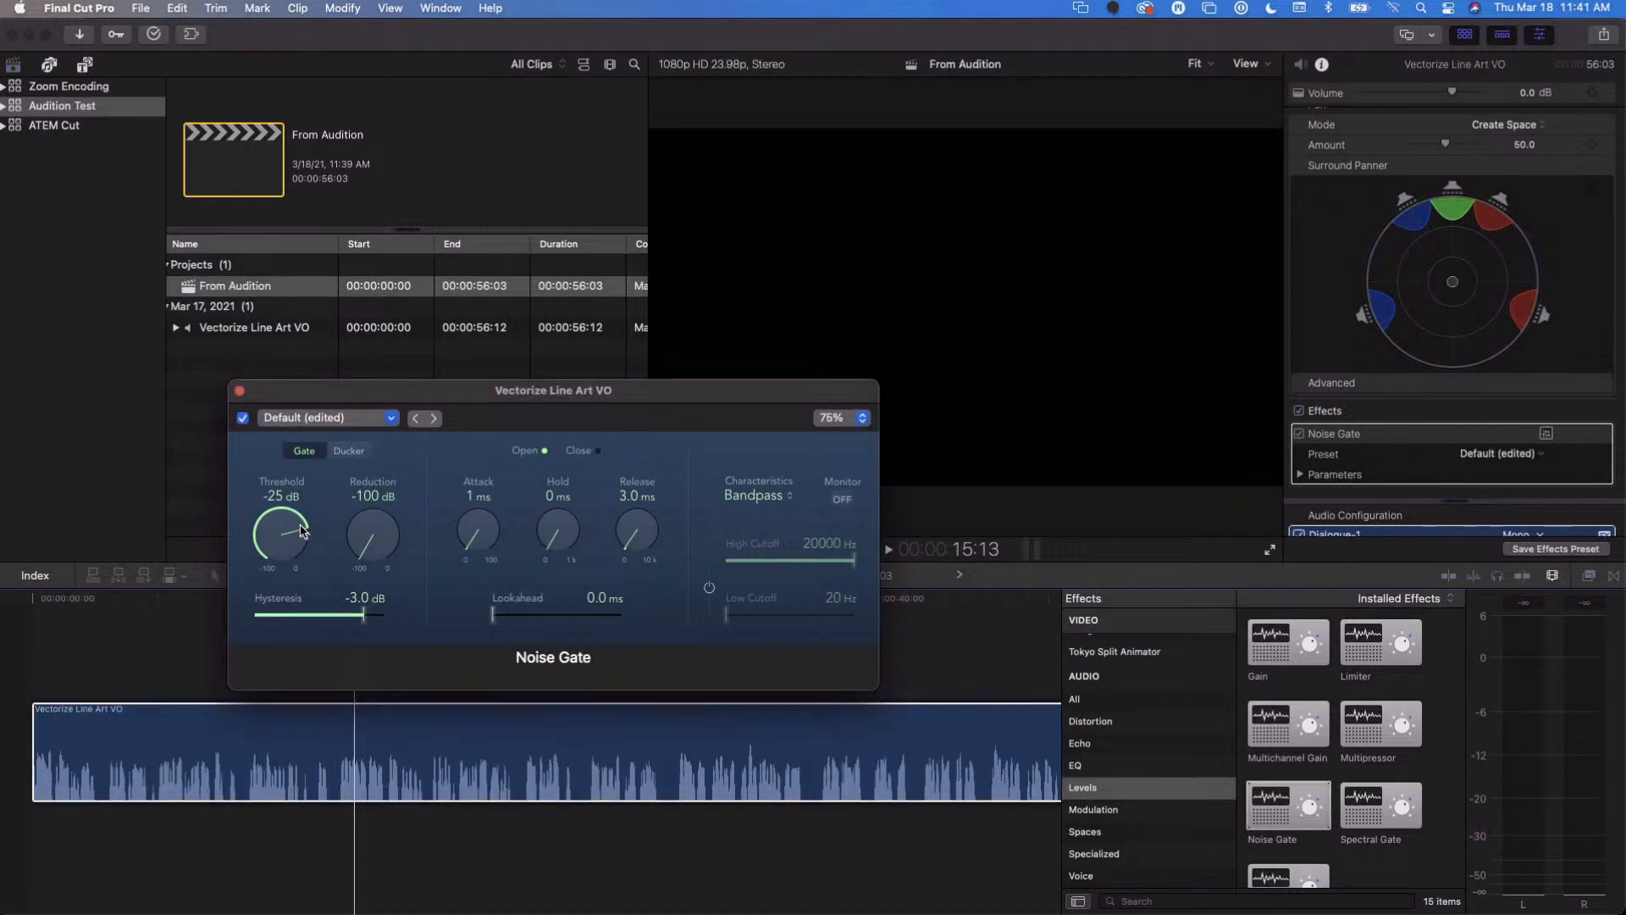
# - Lower the Noise Gate's threshold on the voice-over clip to -38 dB
pyautogui.moveTo(297, 520); pyautogui.dragTo(303, 535)
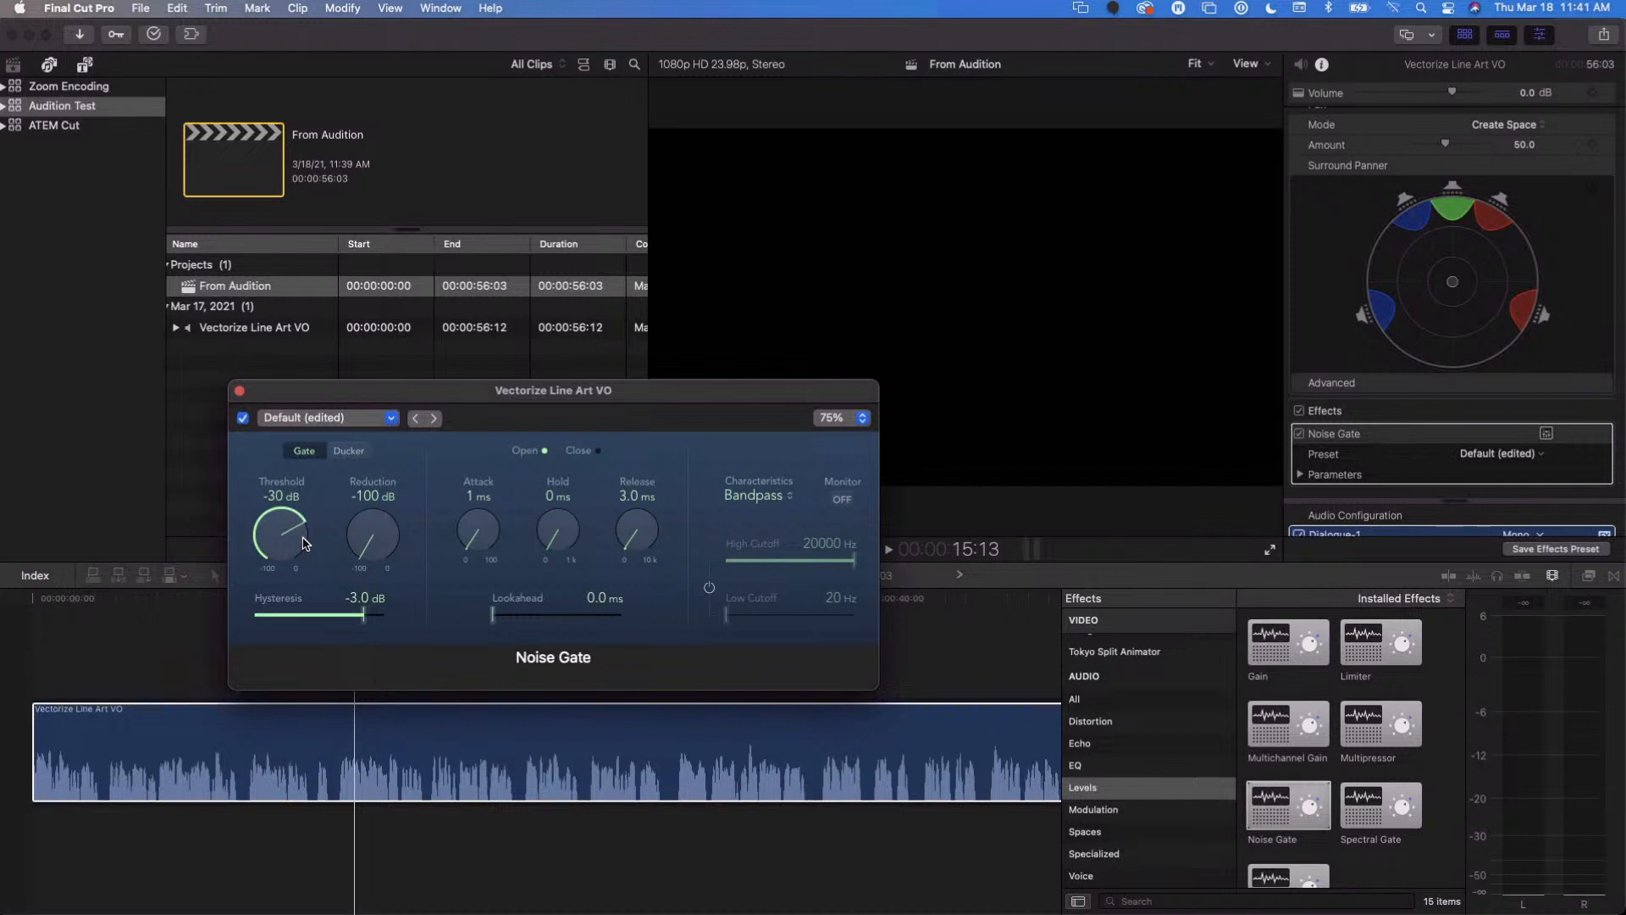
pyautogui.moveTo(305, 546); pyautogui.dragTo(303, 563)
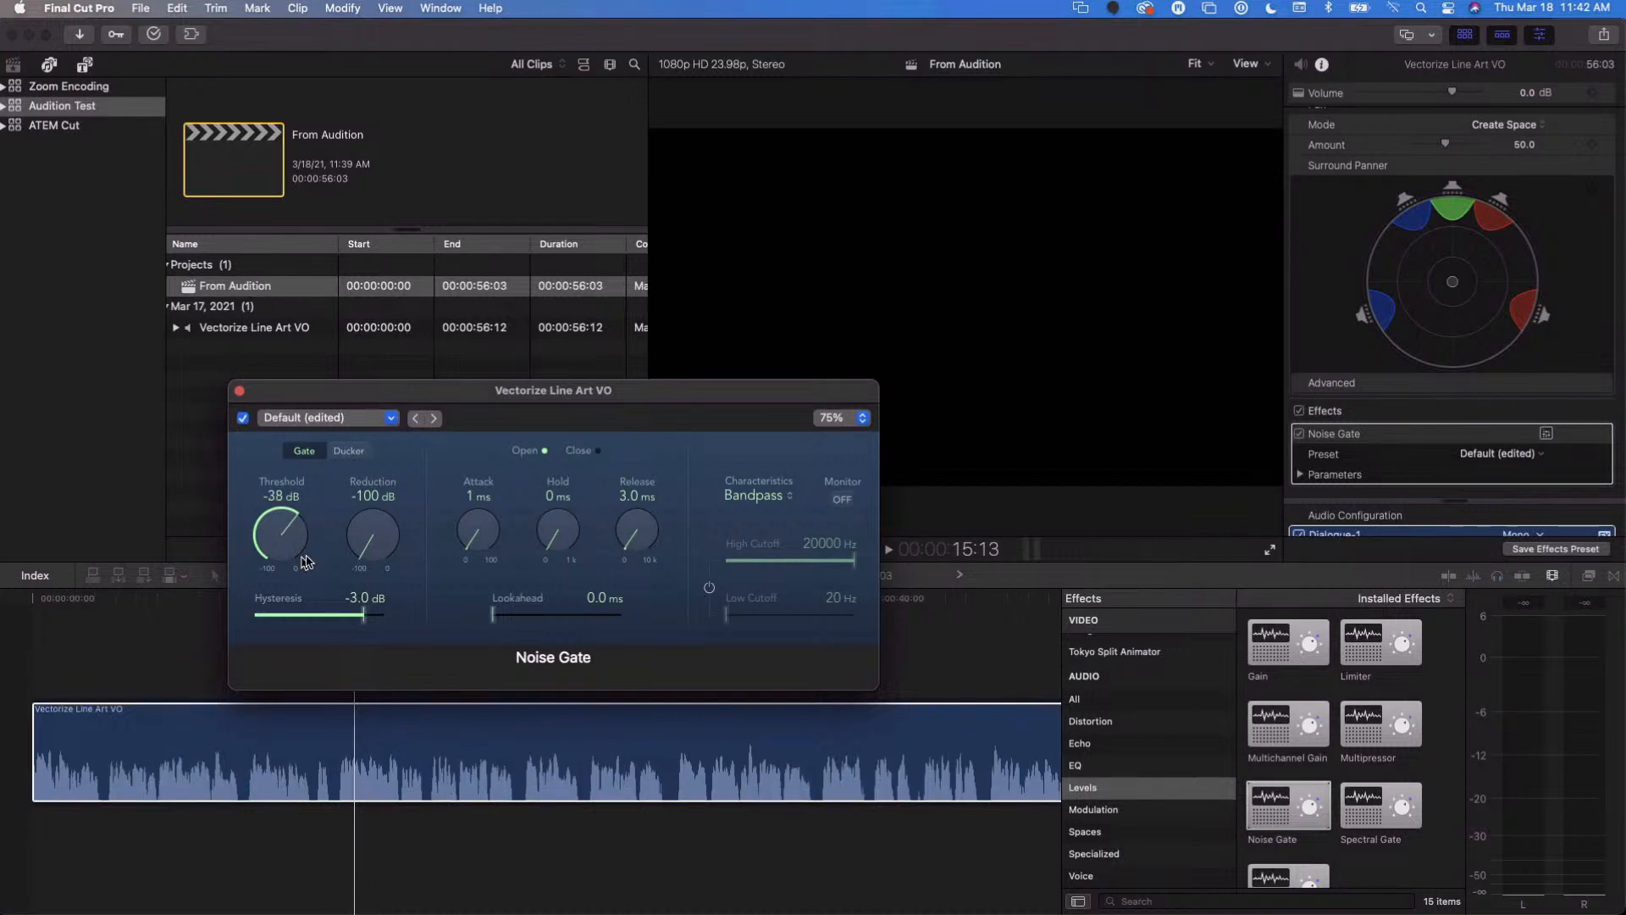
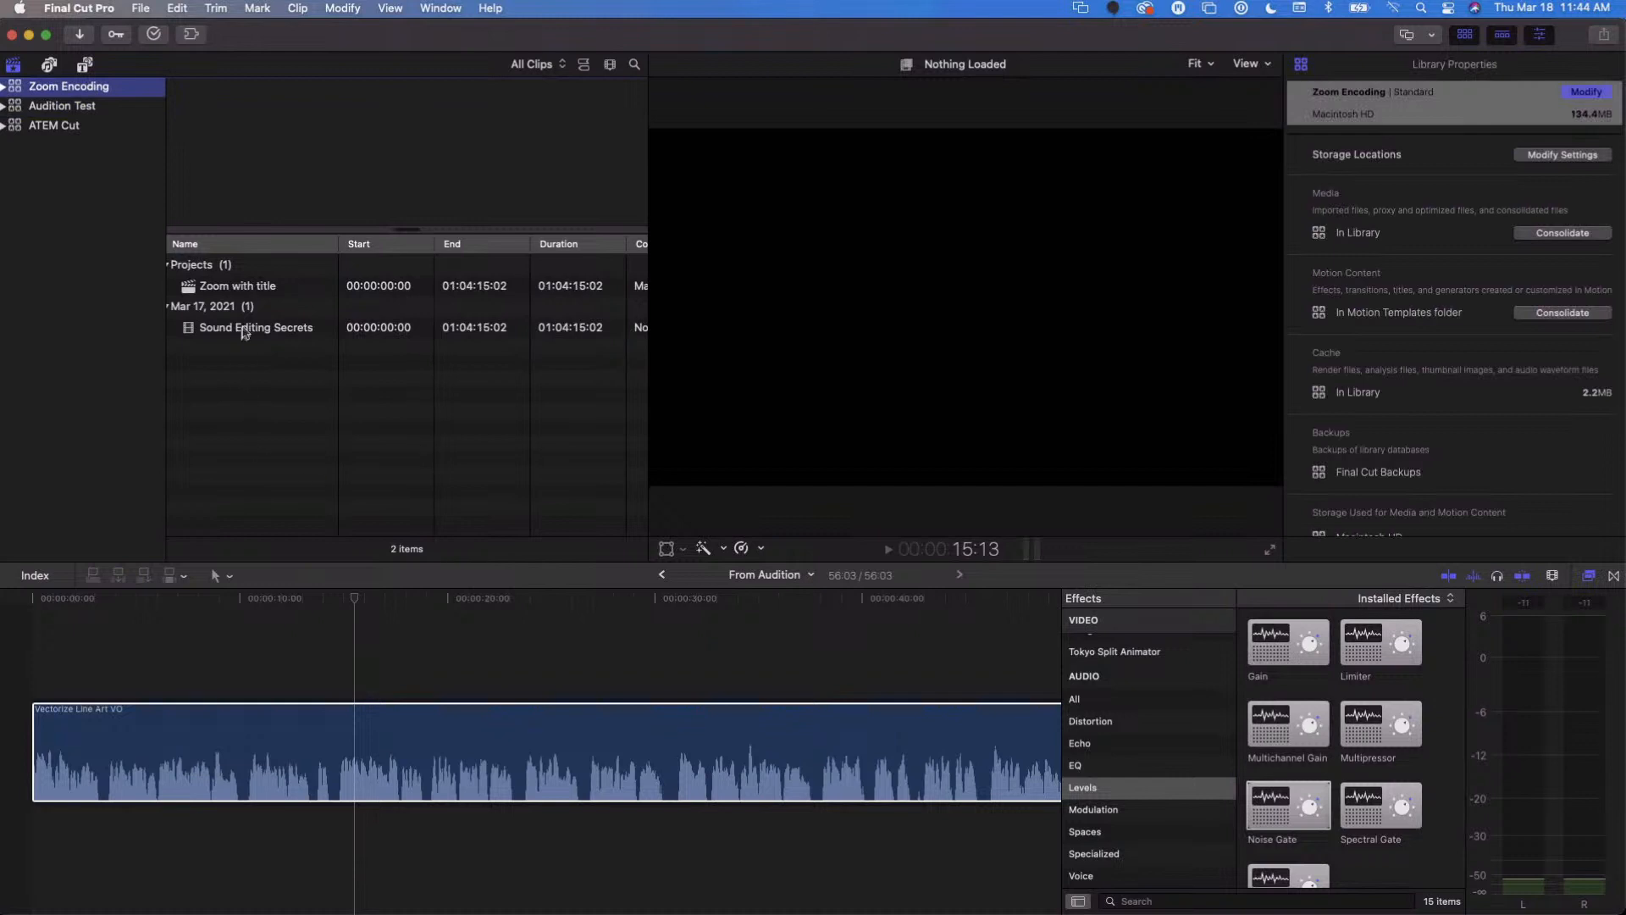
# - Open the Zoom with title project in the timeline, fit its whole length in view, and skim through its footage
pyautogui.click(245, 332)
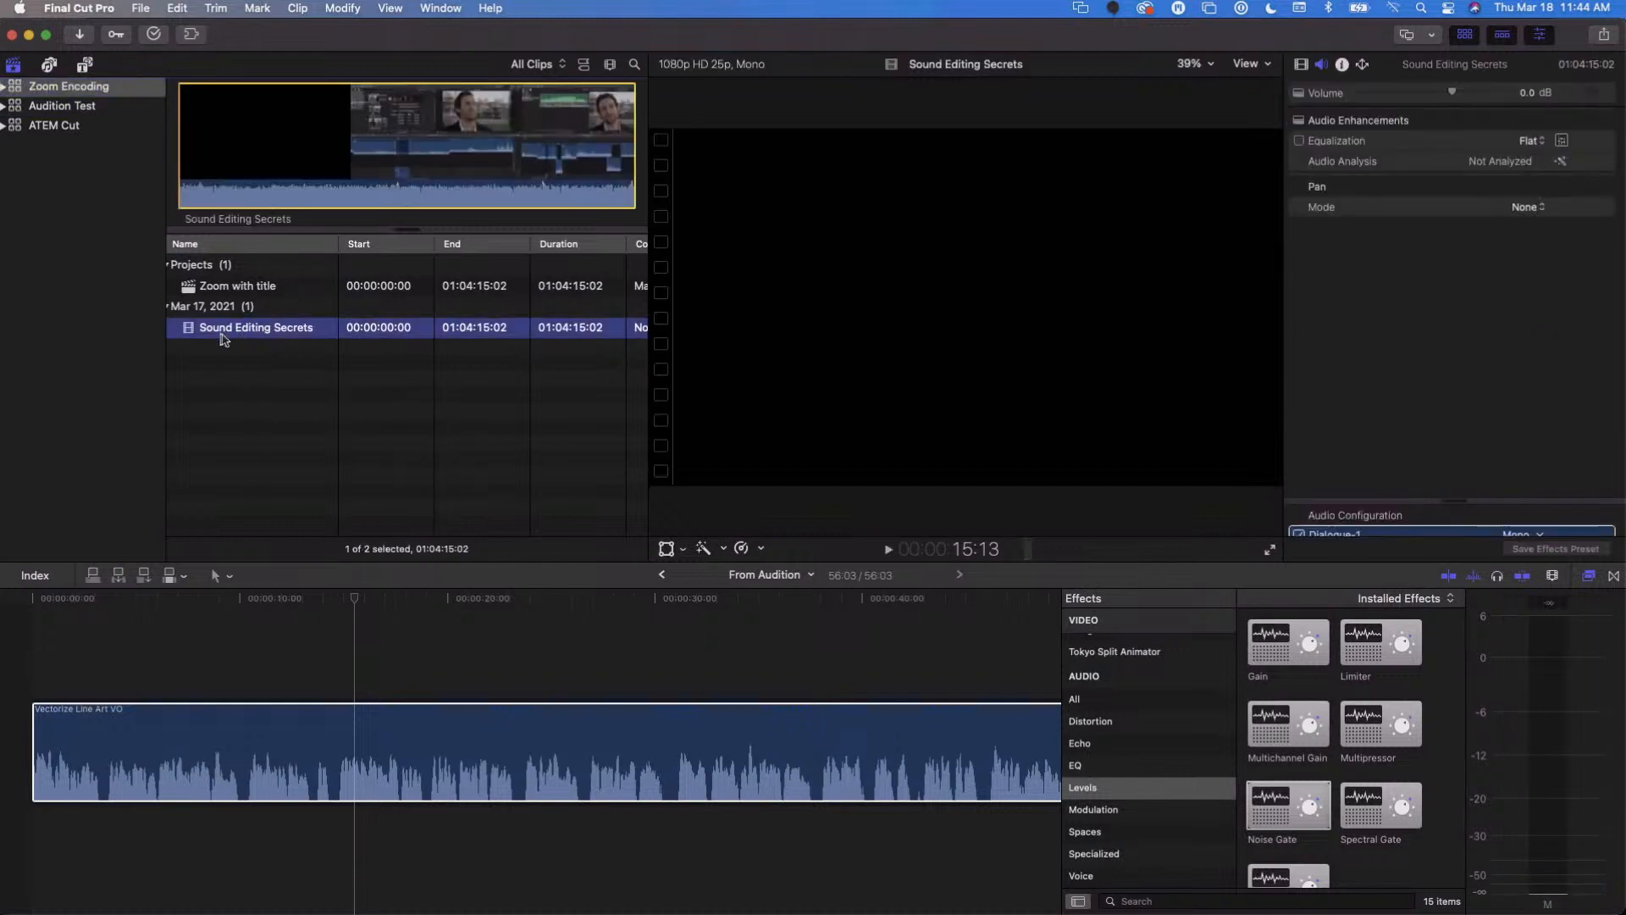
pyautogui.doubleClick(190, 284)
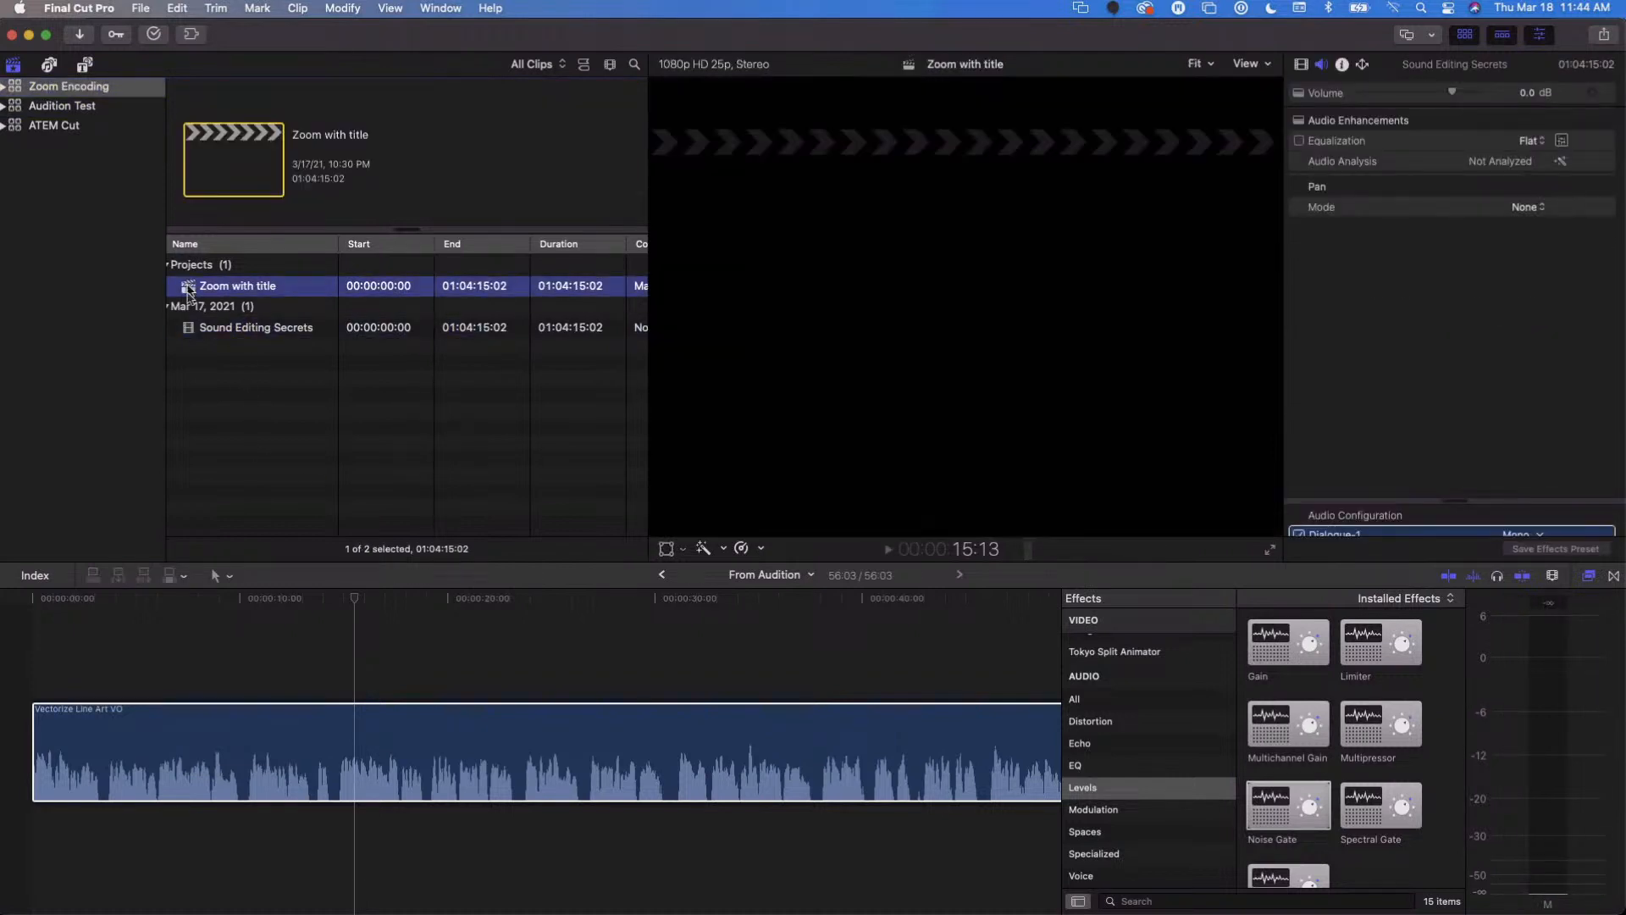
pyautogui.click(268, 673)
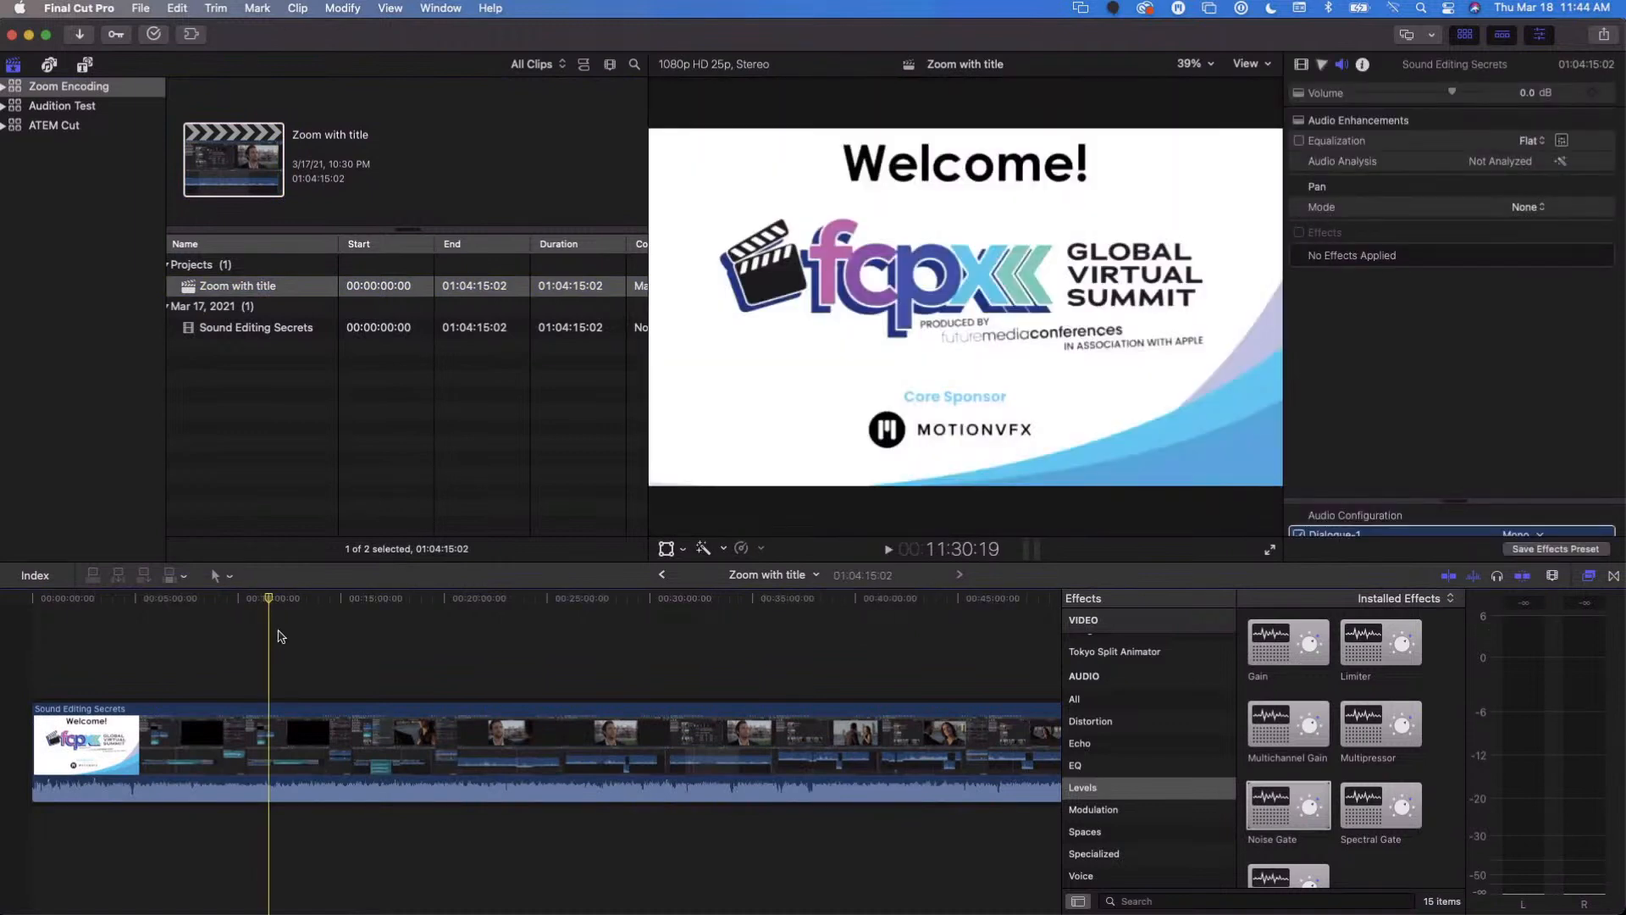
pyautogui.press('super+minus')
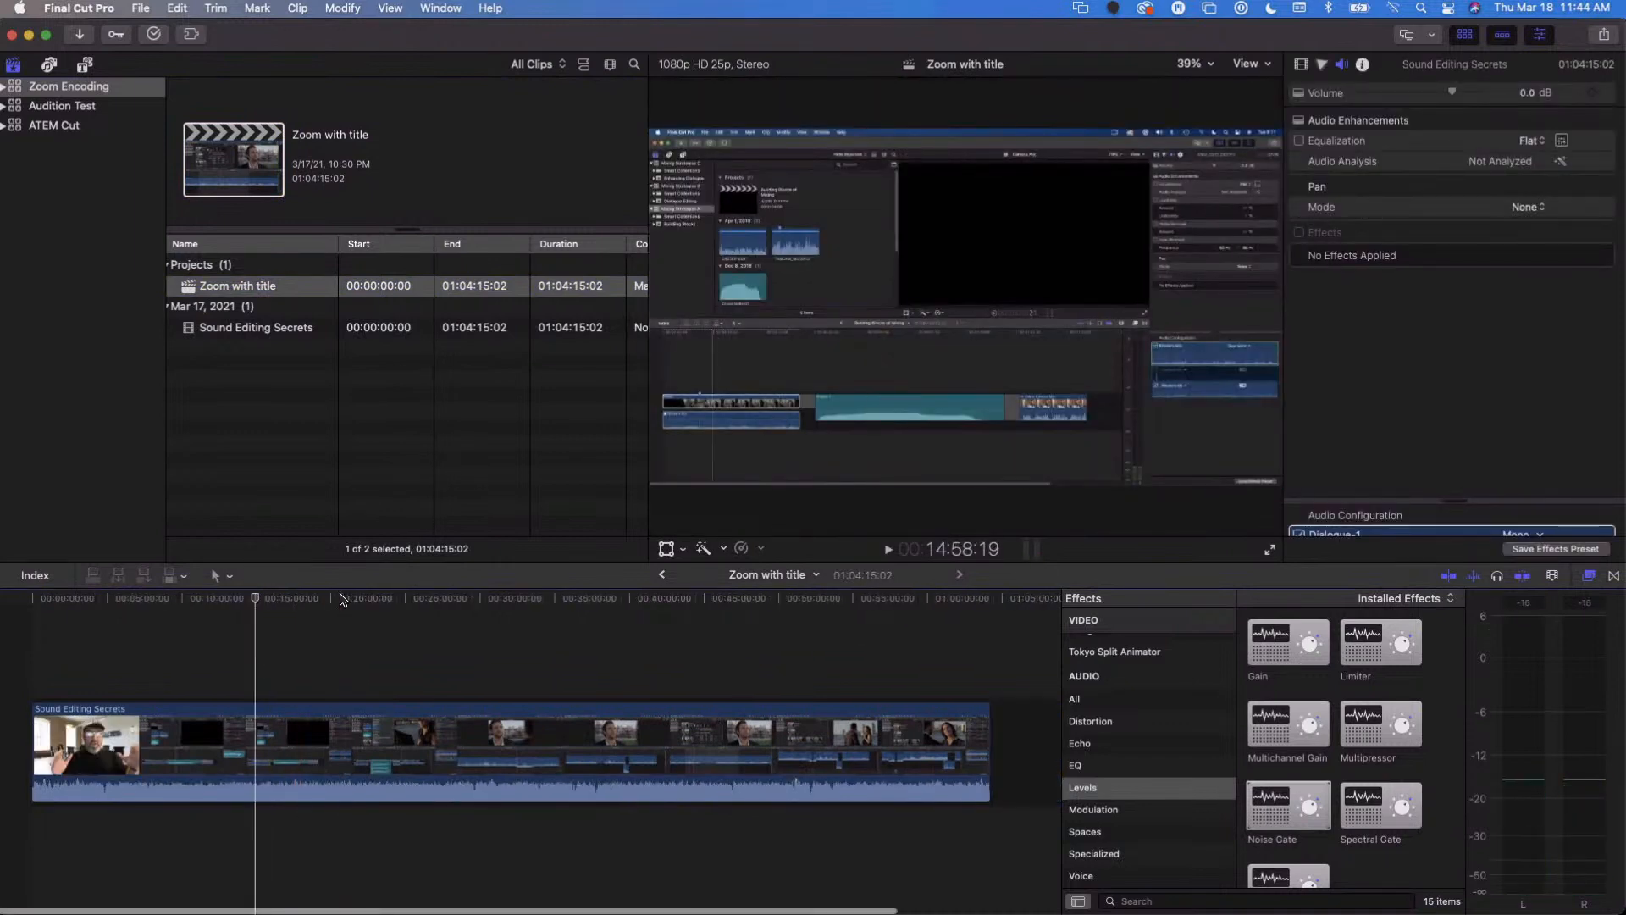
pyautogui.click(346, 602)
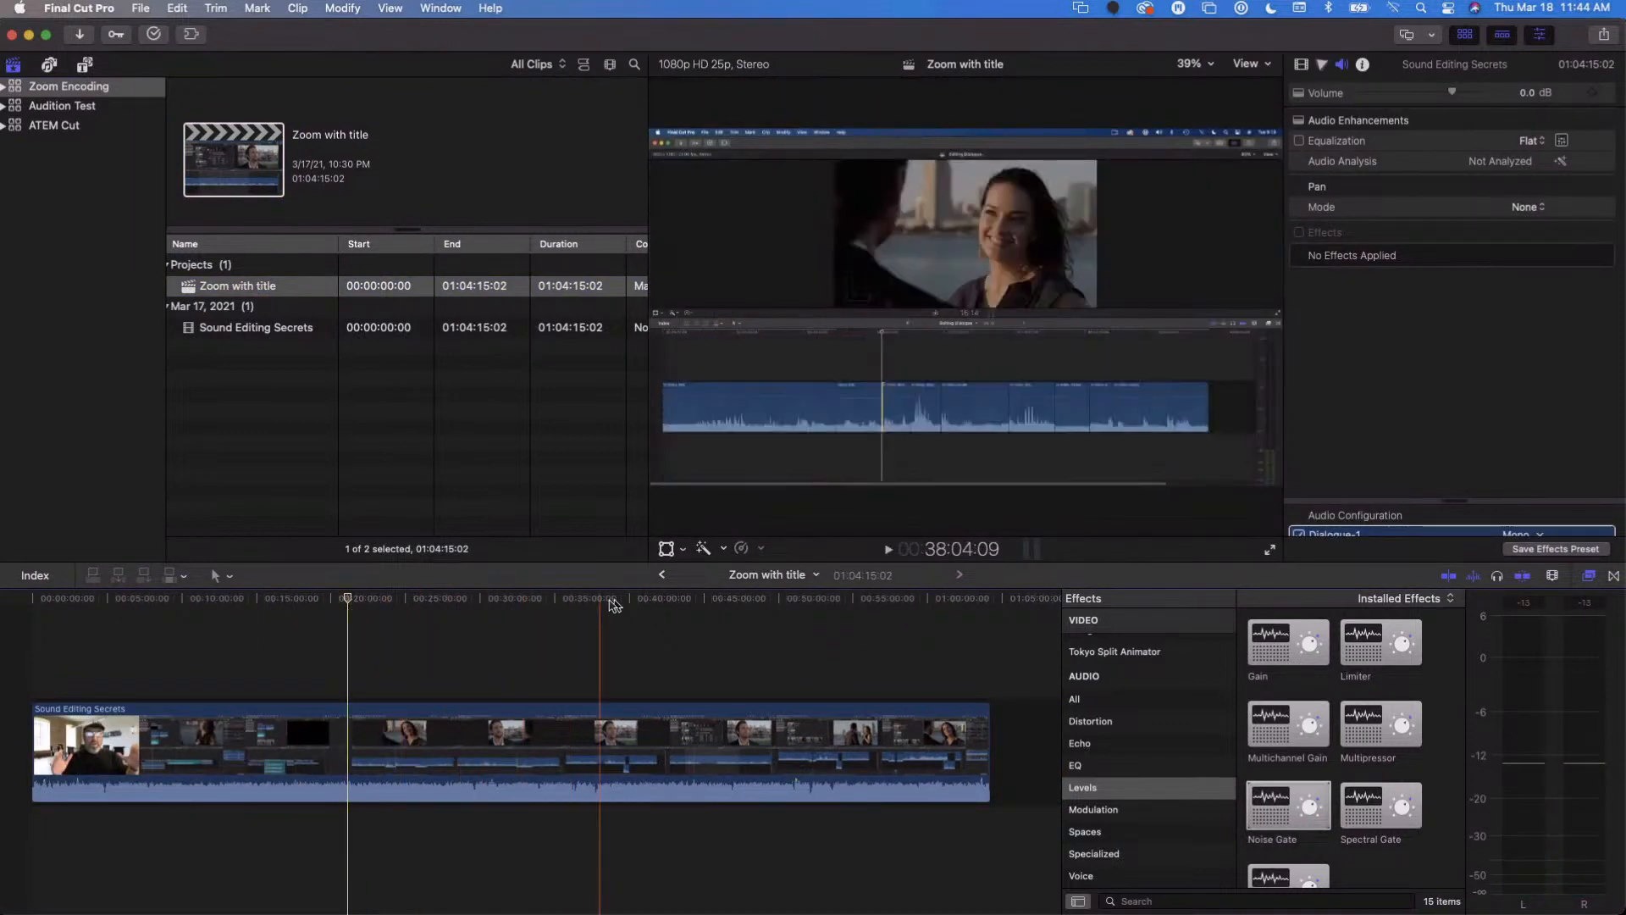
pyautogui.click(270, 629)
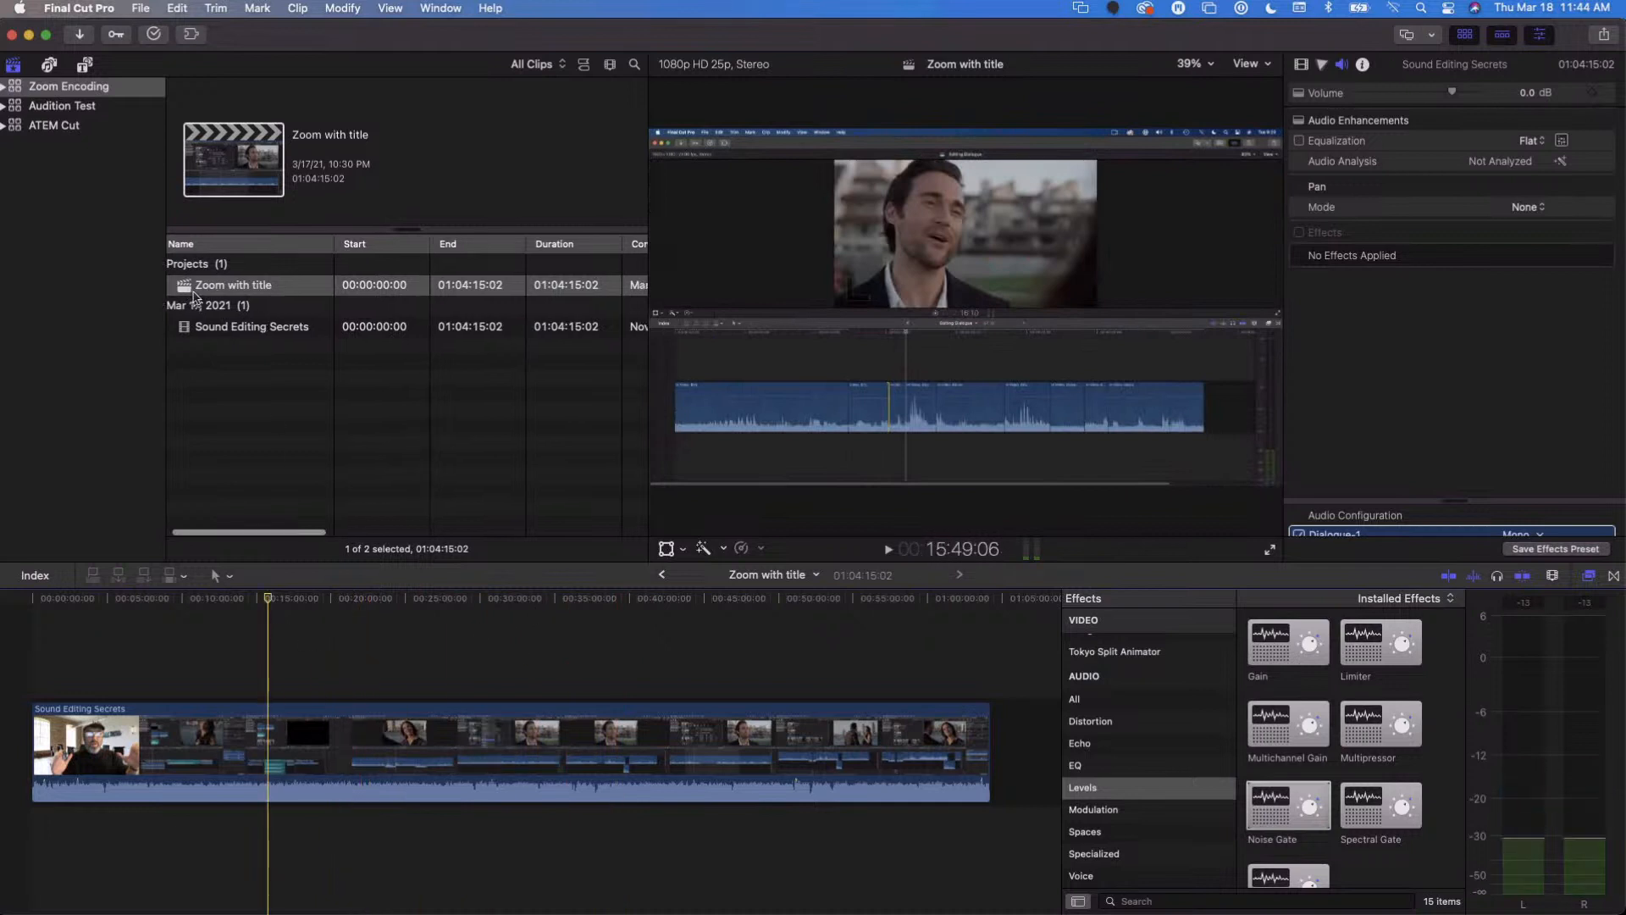
# - Examine the Sound Editing Secrets source clip in the browser, and return to the Zoom with title project to view another part of it
pyautogui.click(210, 332)
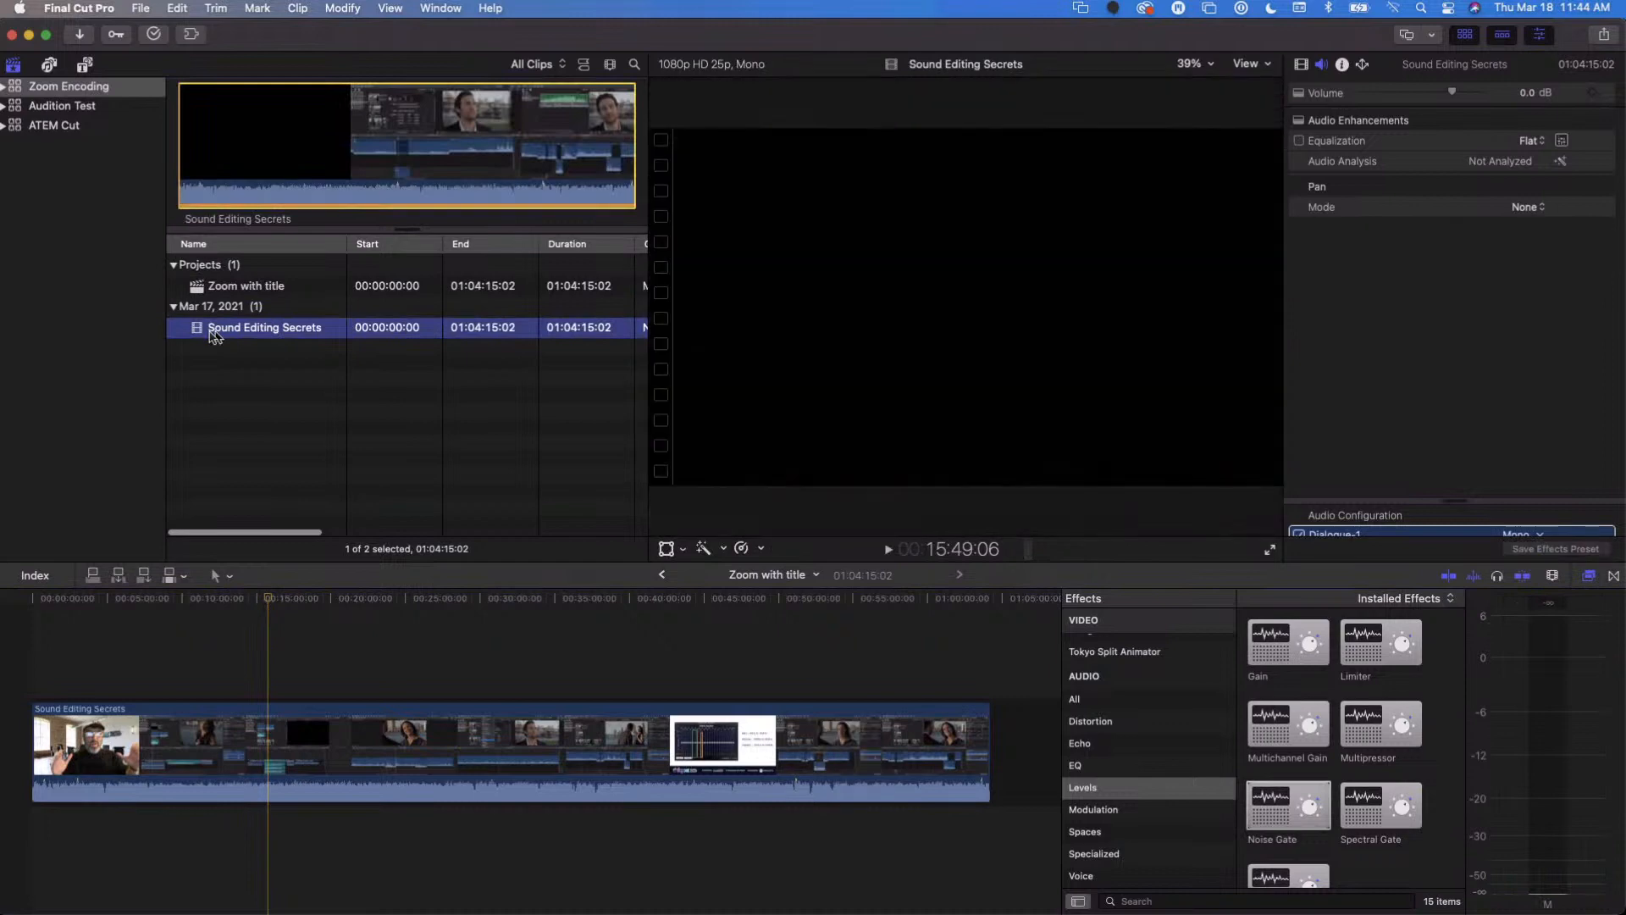
pyautogui.click(259, 350)
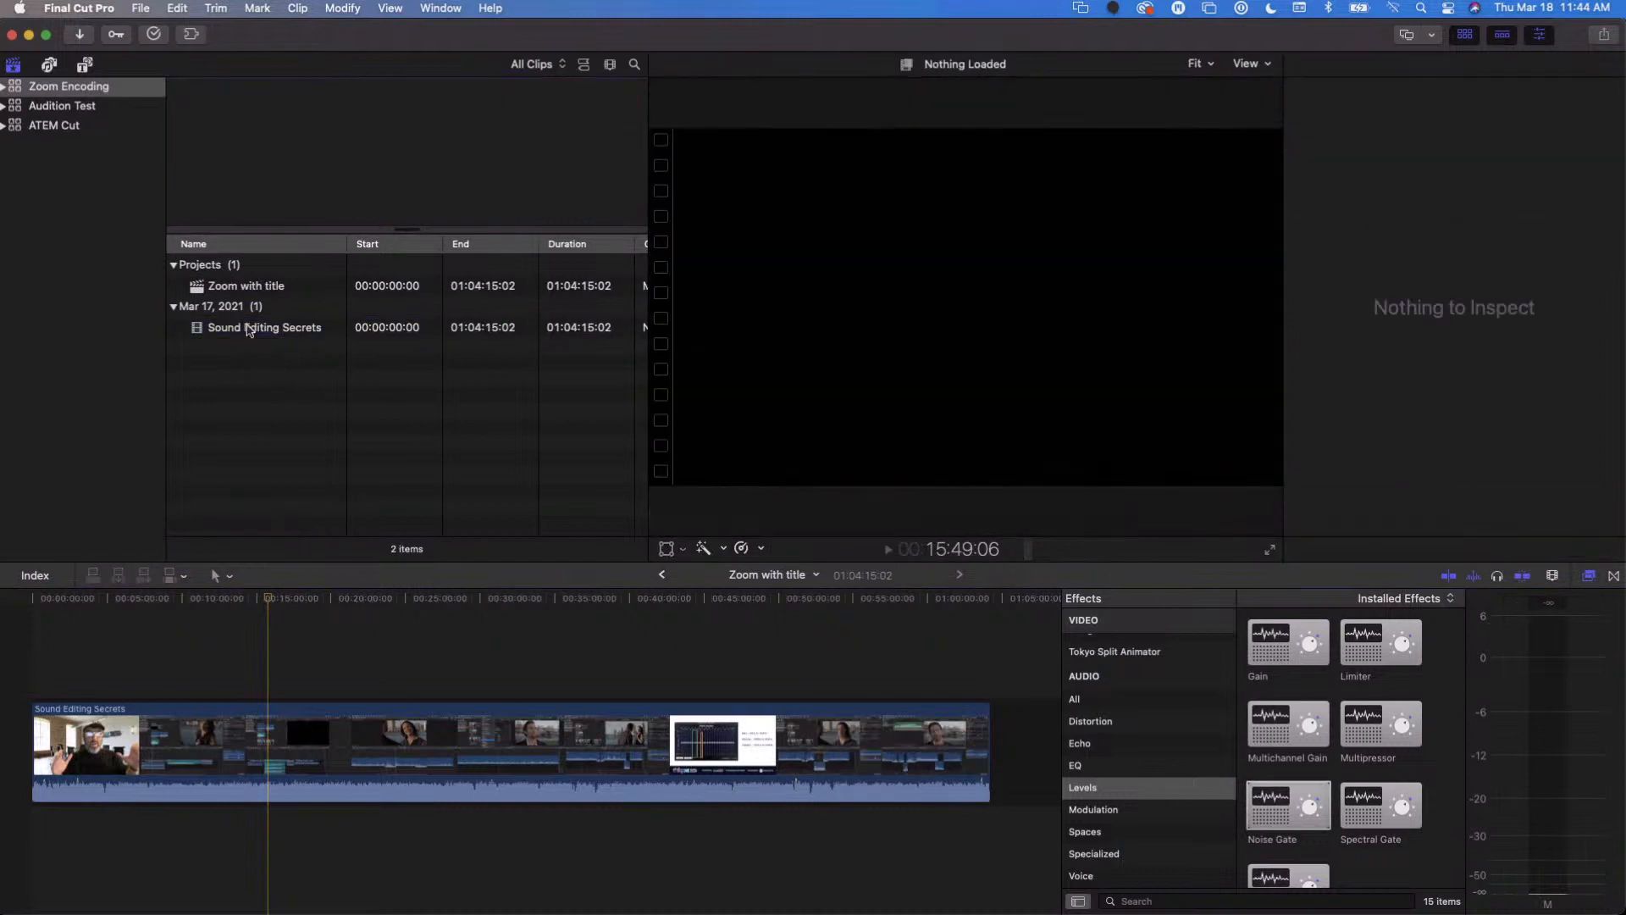
pyautogui.click(248, 329)
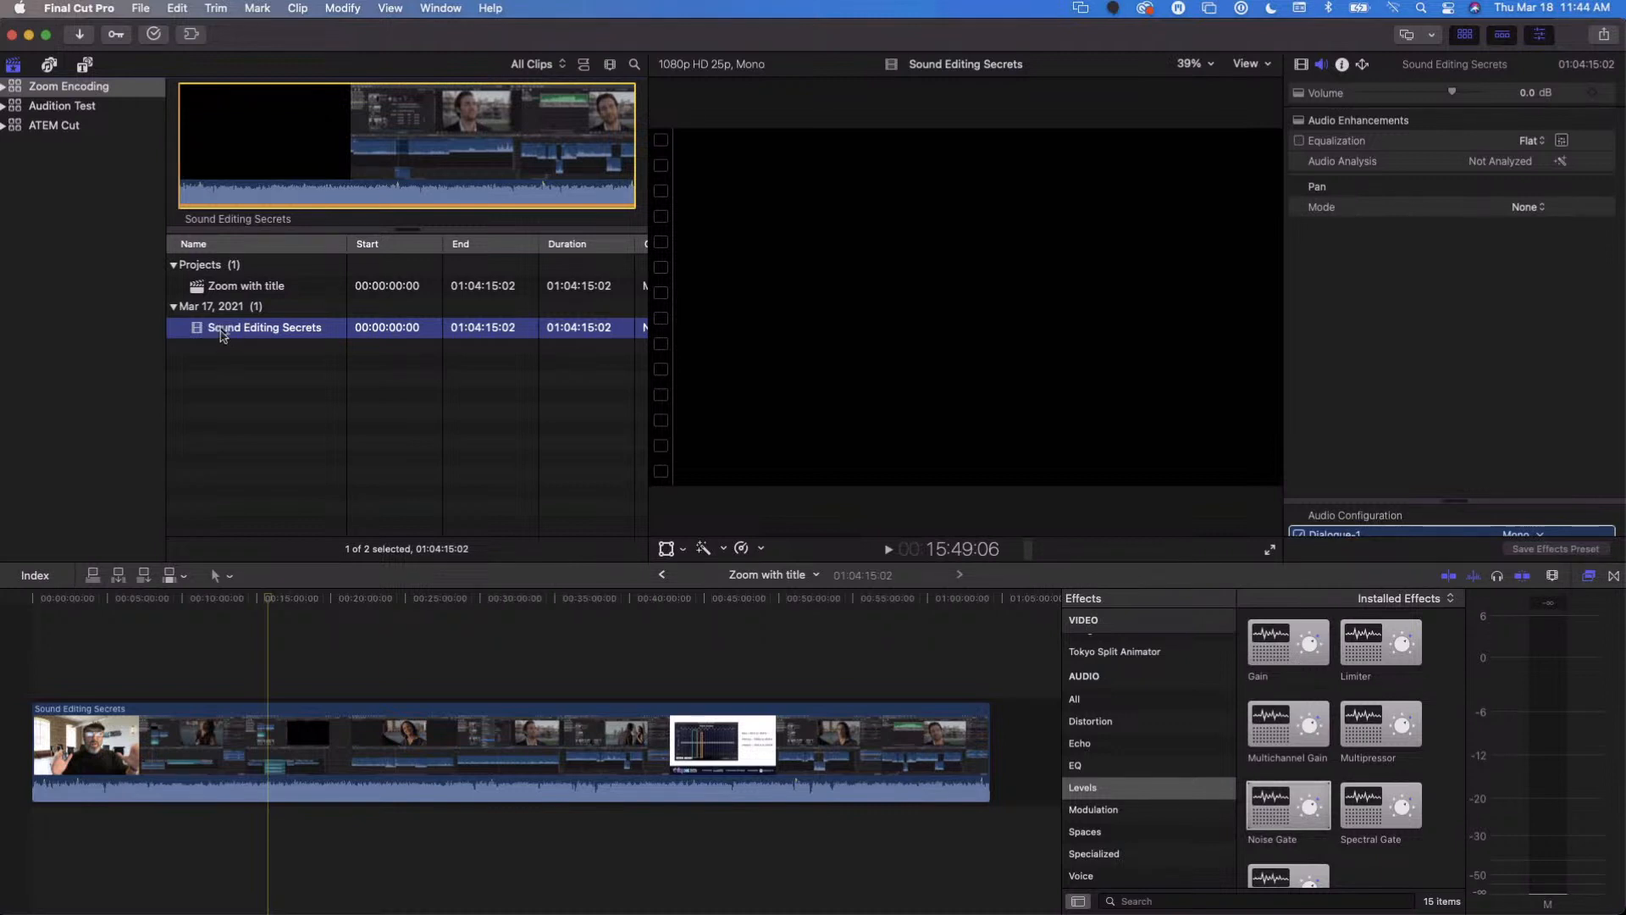
pyautogui.click(206, 288)
pyautogui.doubleClick(206, 288)
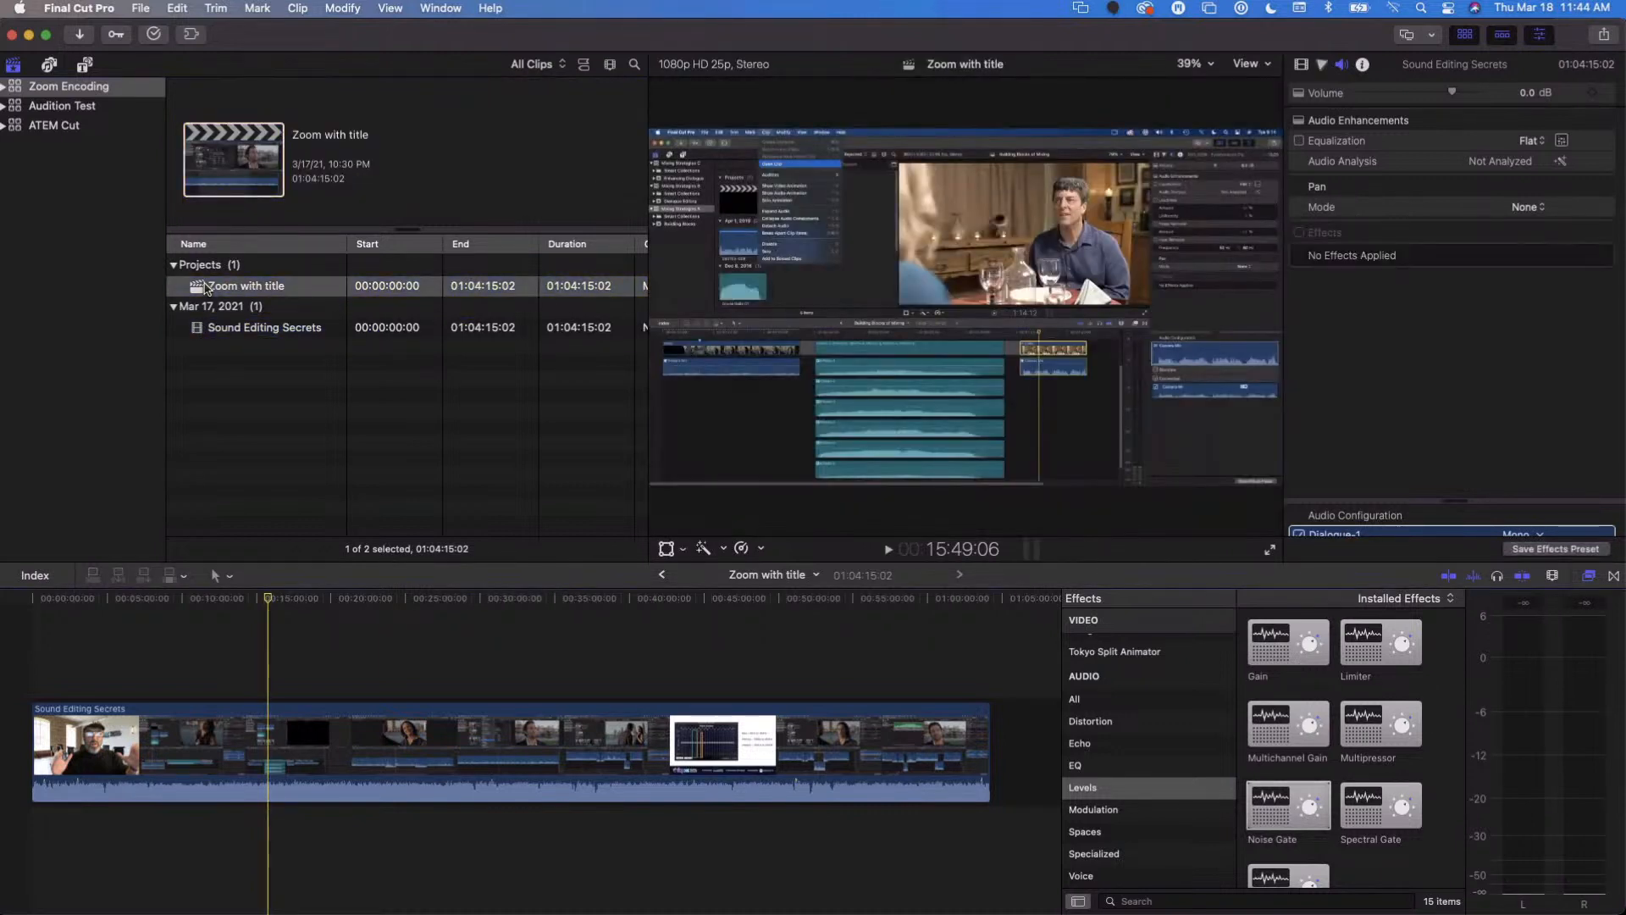
pyautogui.click(232, 673)
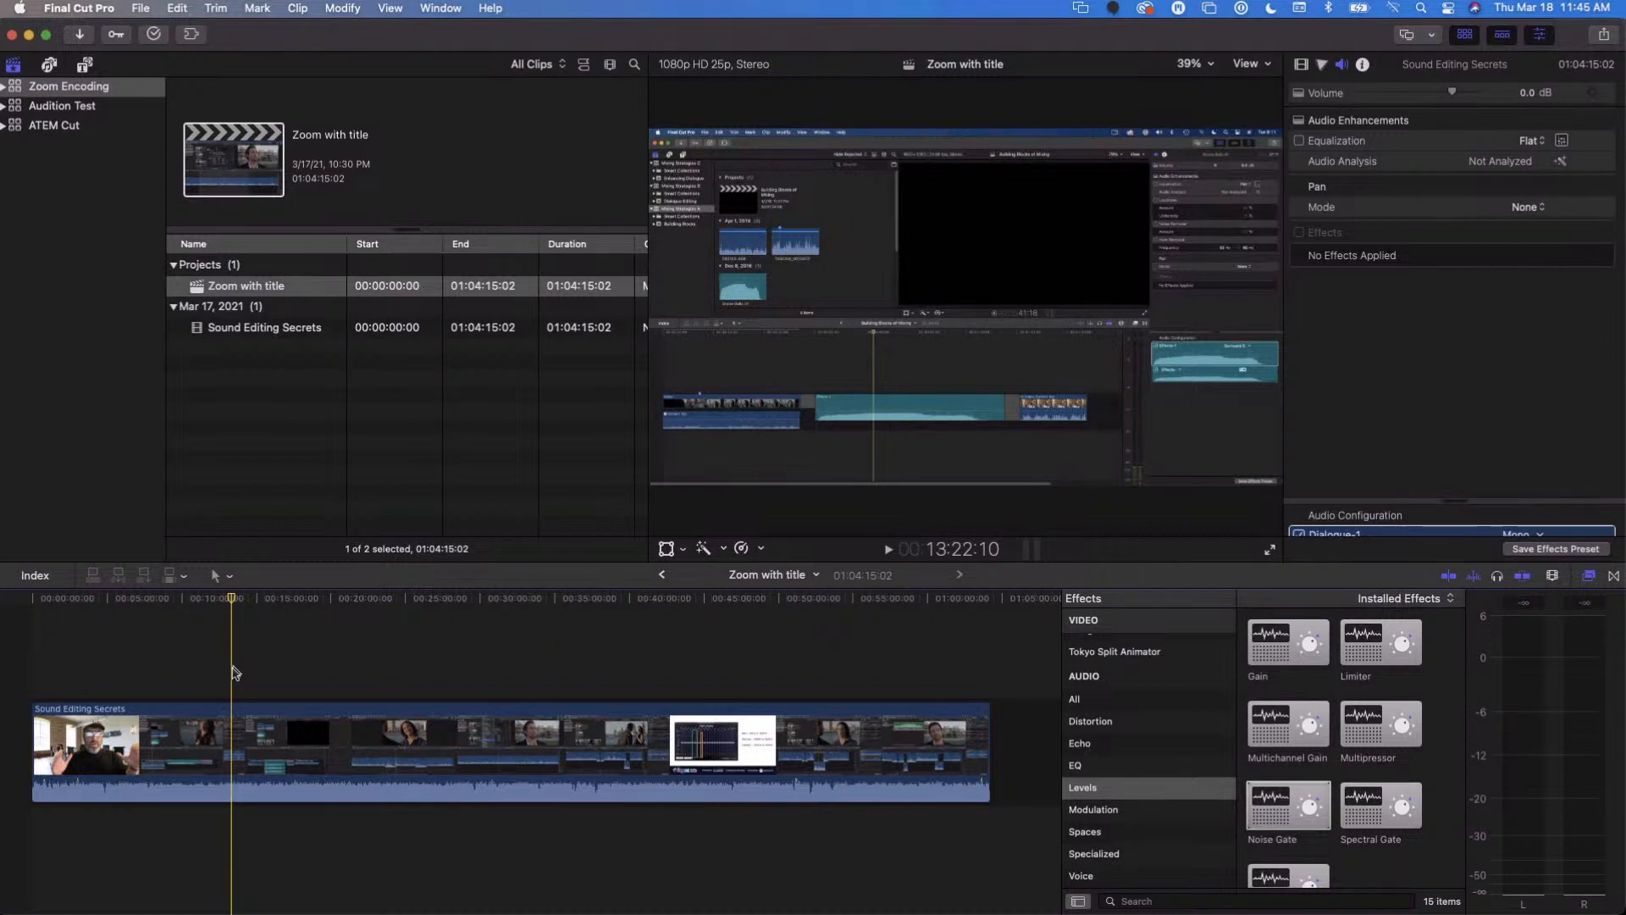
# - Try a Master File export with the Video and Audio format and H.264 codec to check its estimated size, and cancel it
pyautogui.click(110, 8)
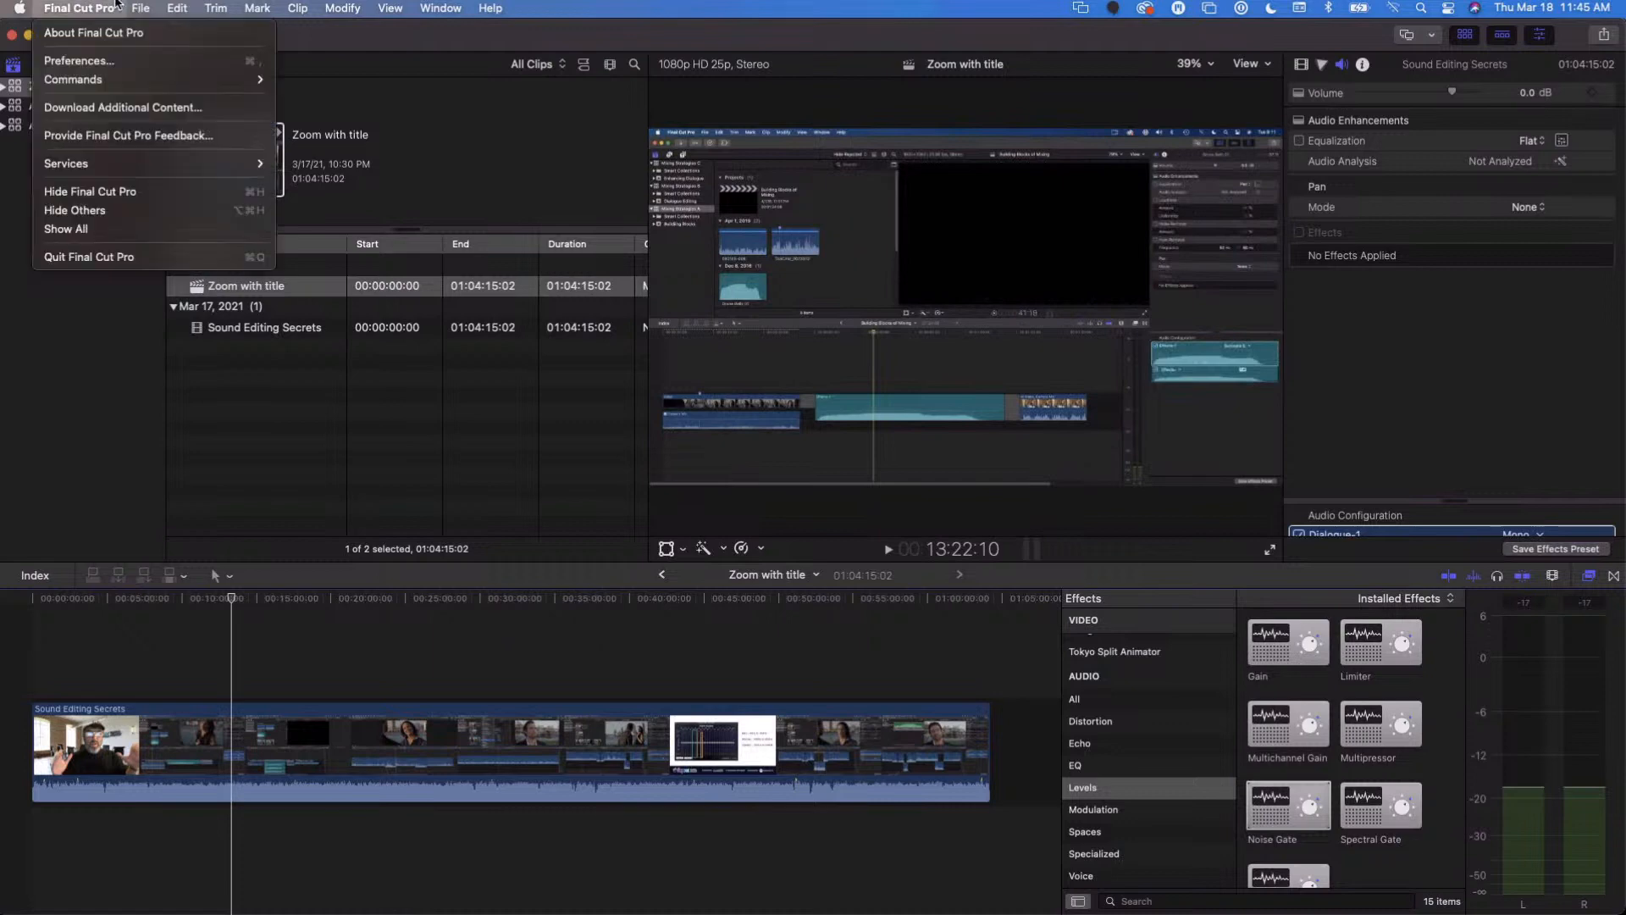
pyautogui.click(138, 63)
pyautogui.click(140, 8)
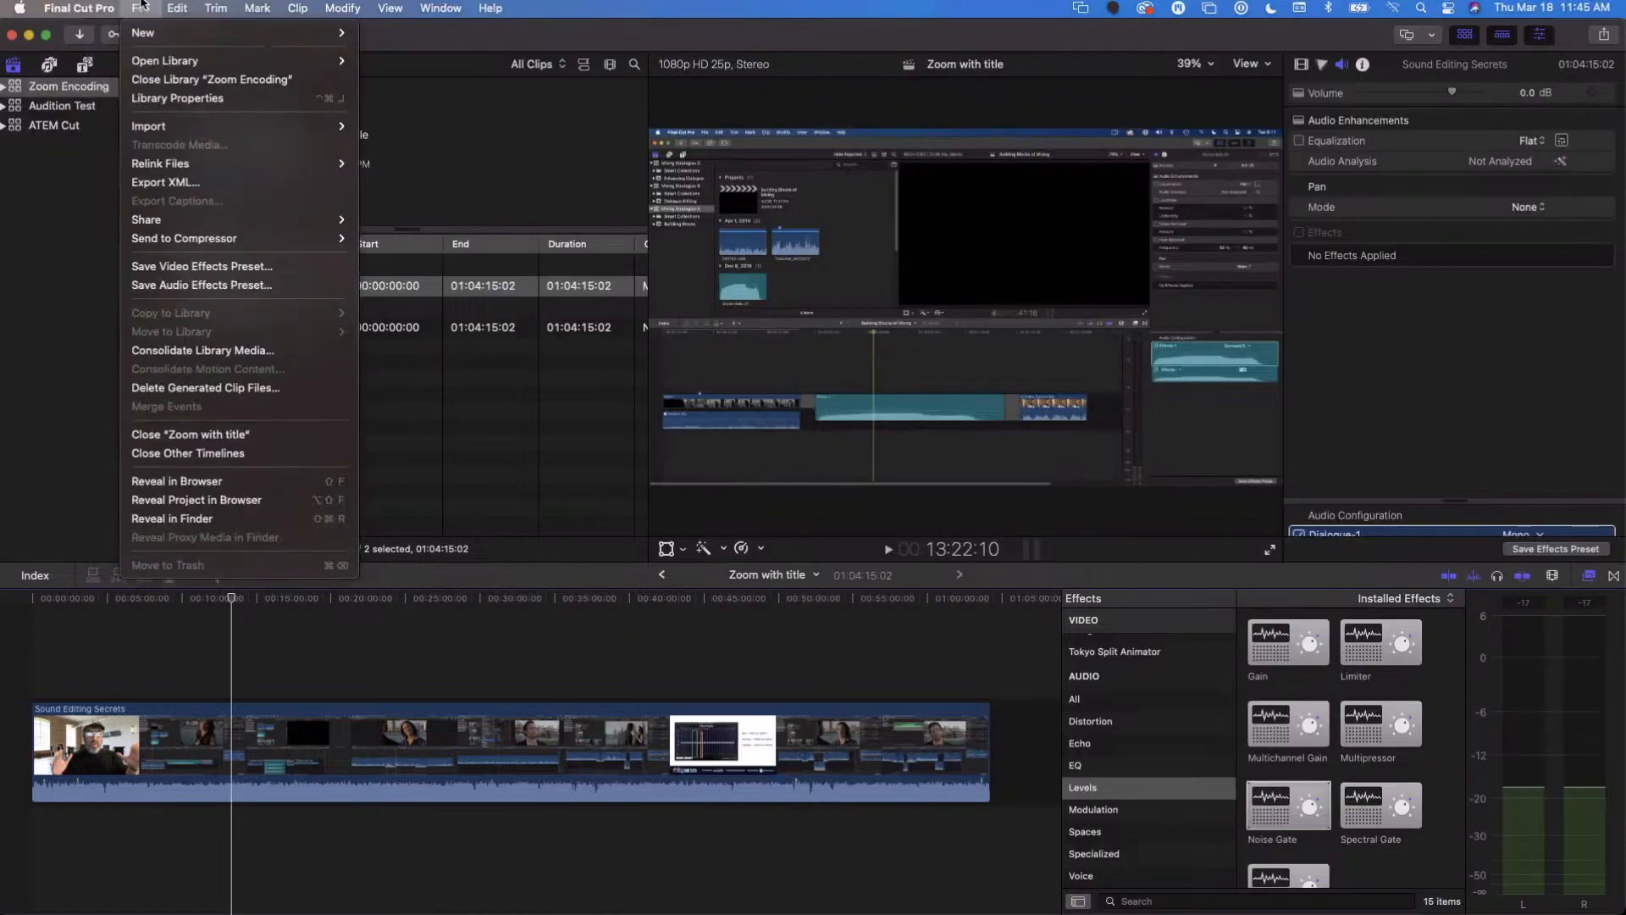
pyautogui.moveTo(182, 220)
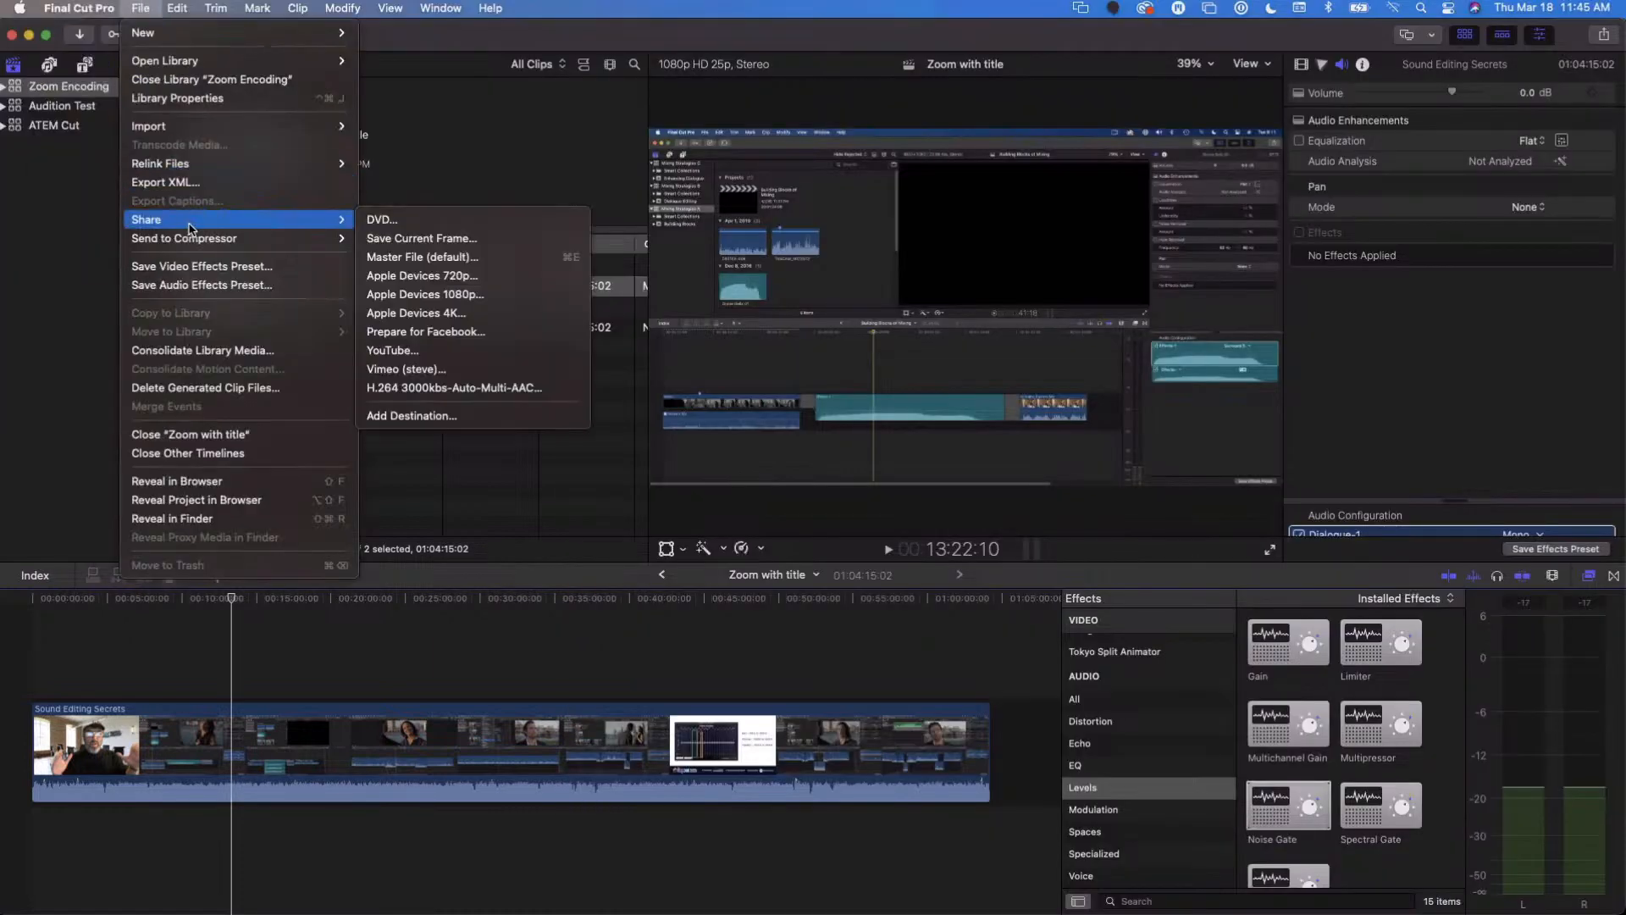
pyautogui.click(480, 257)
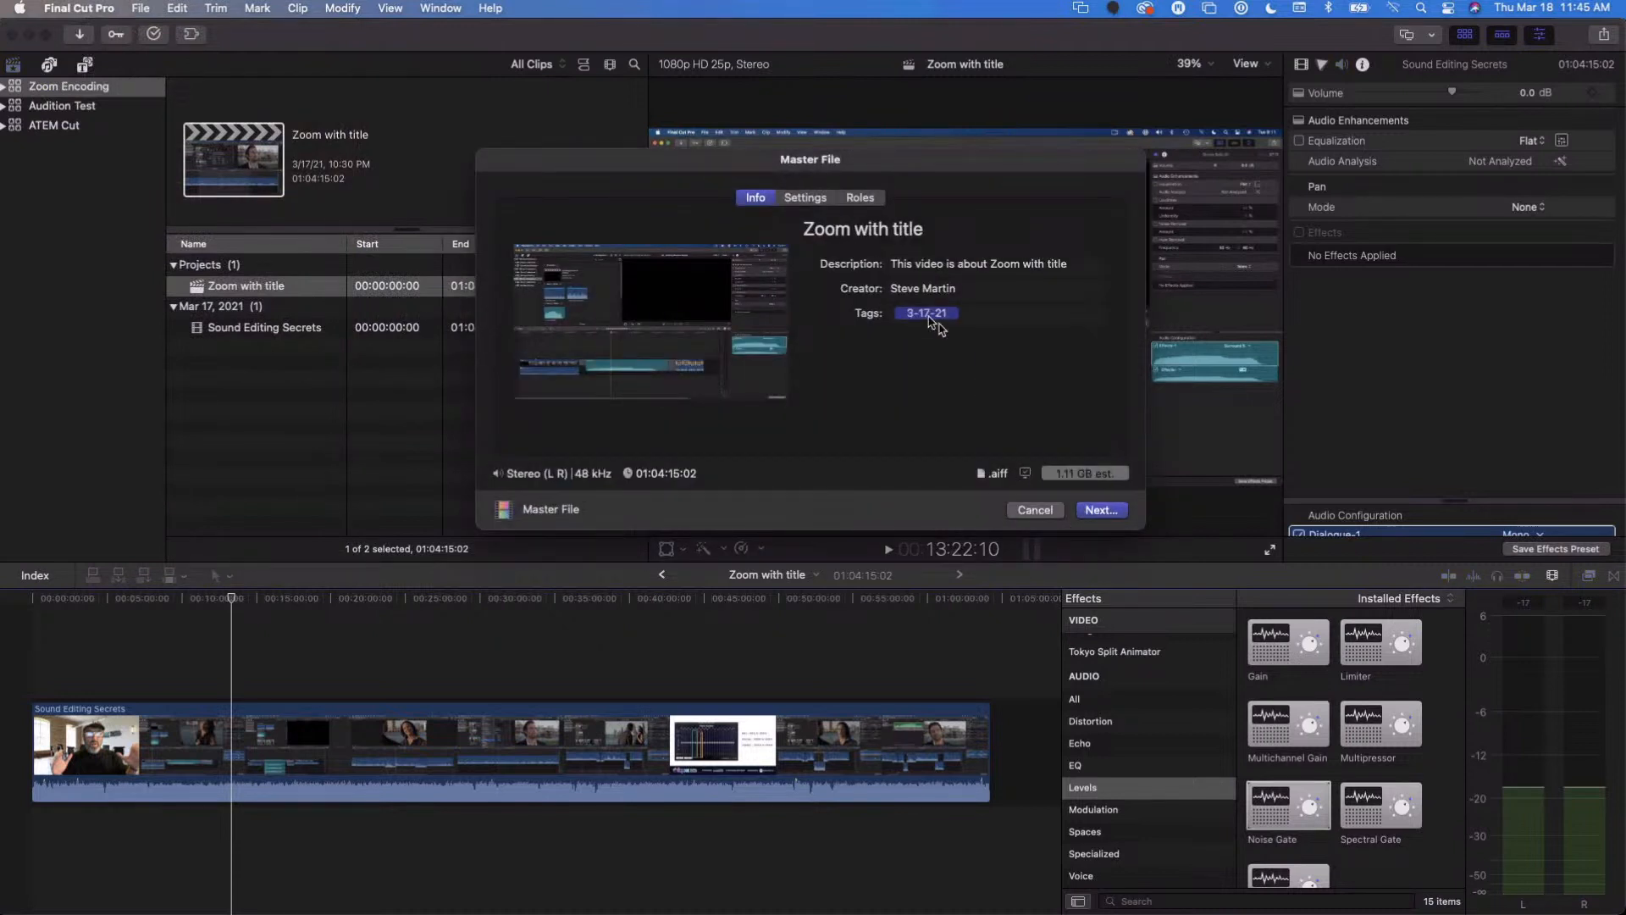
pyautogui.click(806, 199)
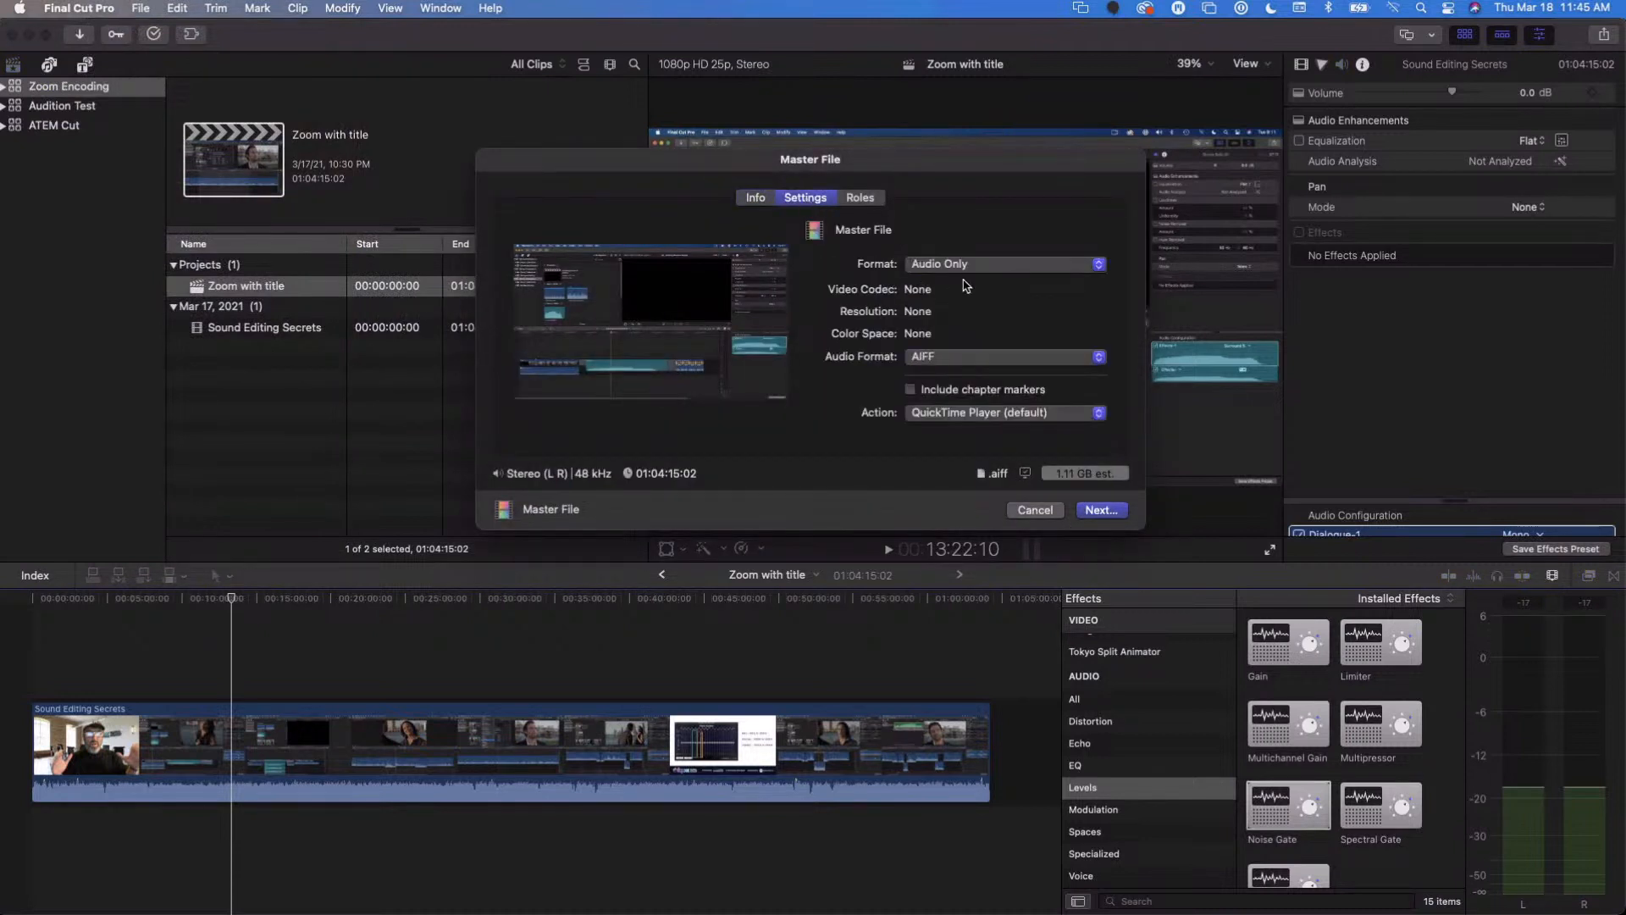
pyautogui.click(965, 267)
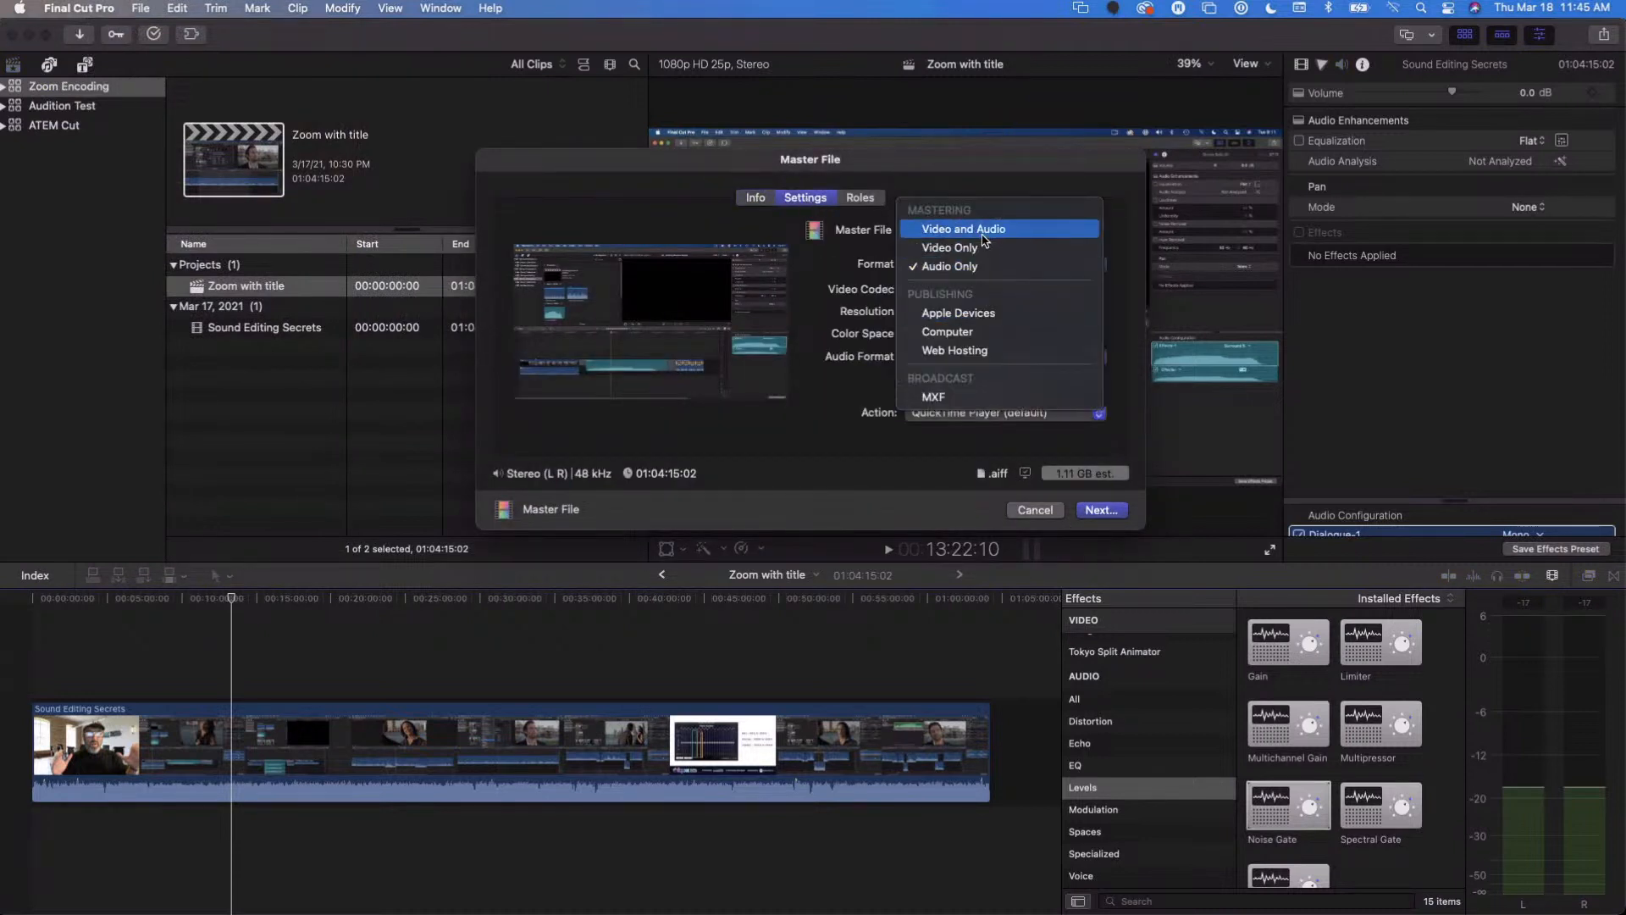
pyautogui.click(964, 229)
pyautogui.click(1004, 290)
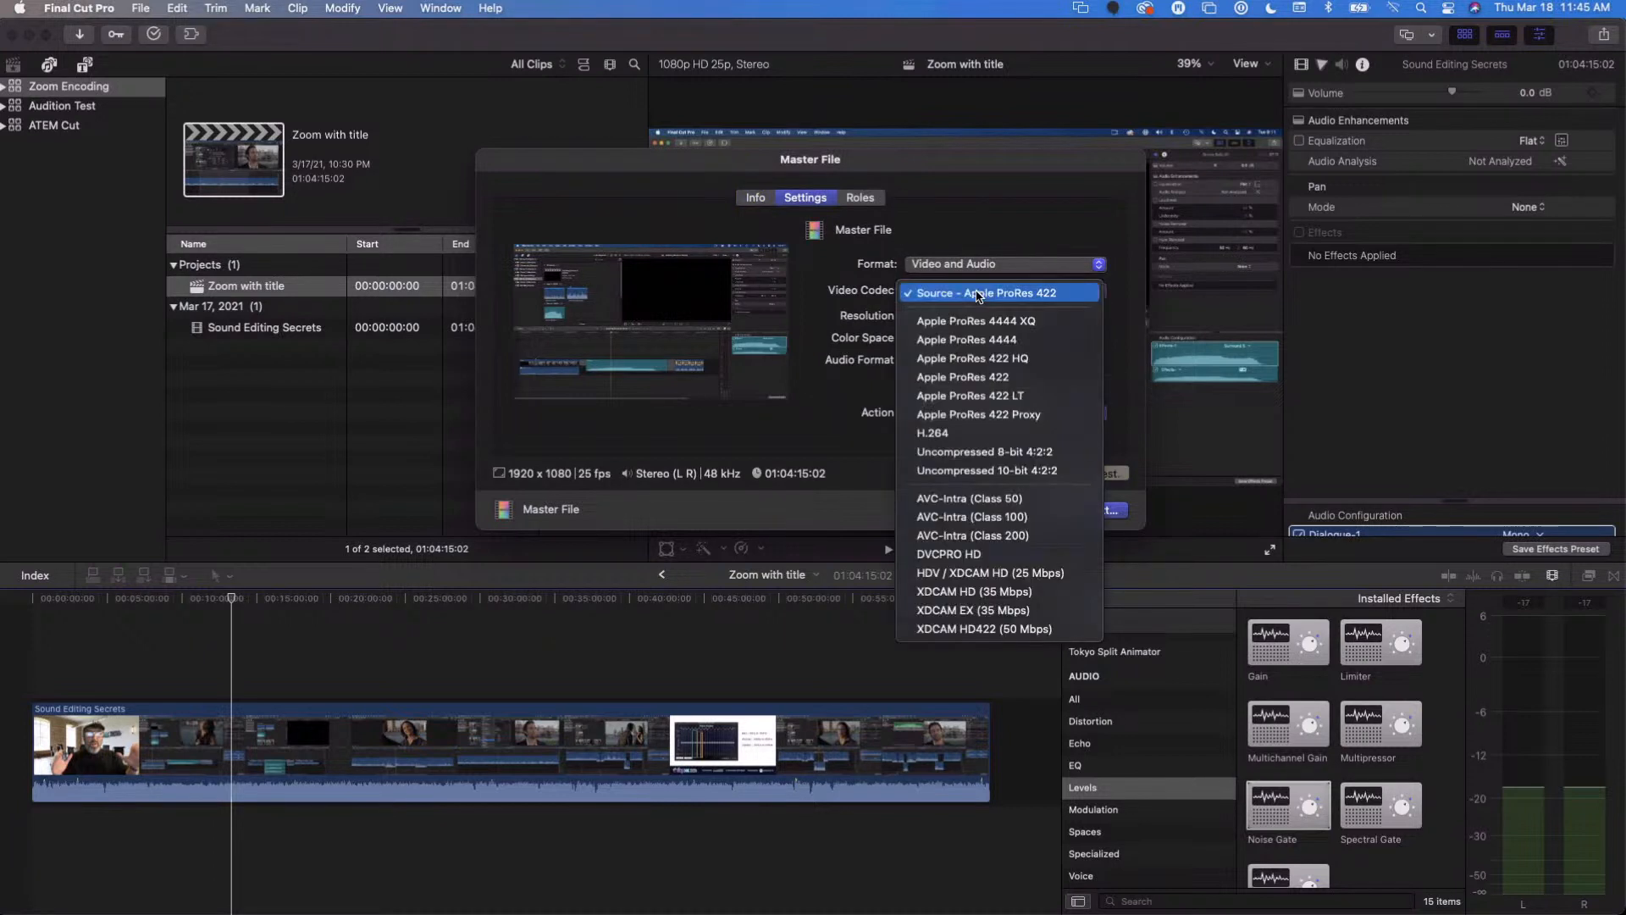
pyautogui.click(995, 432)
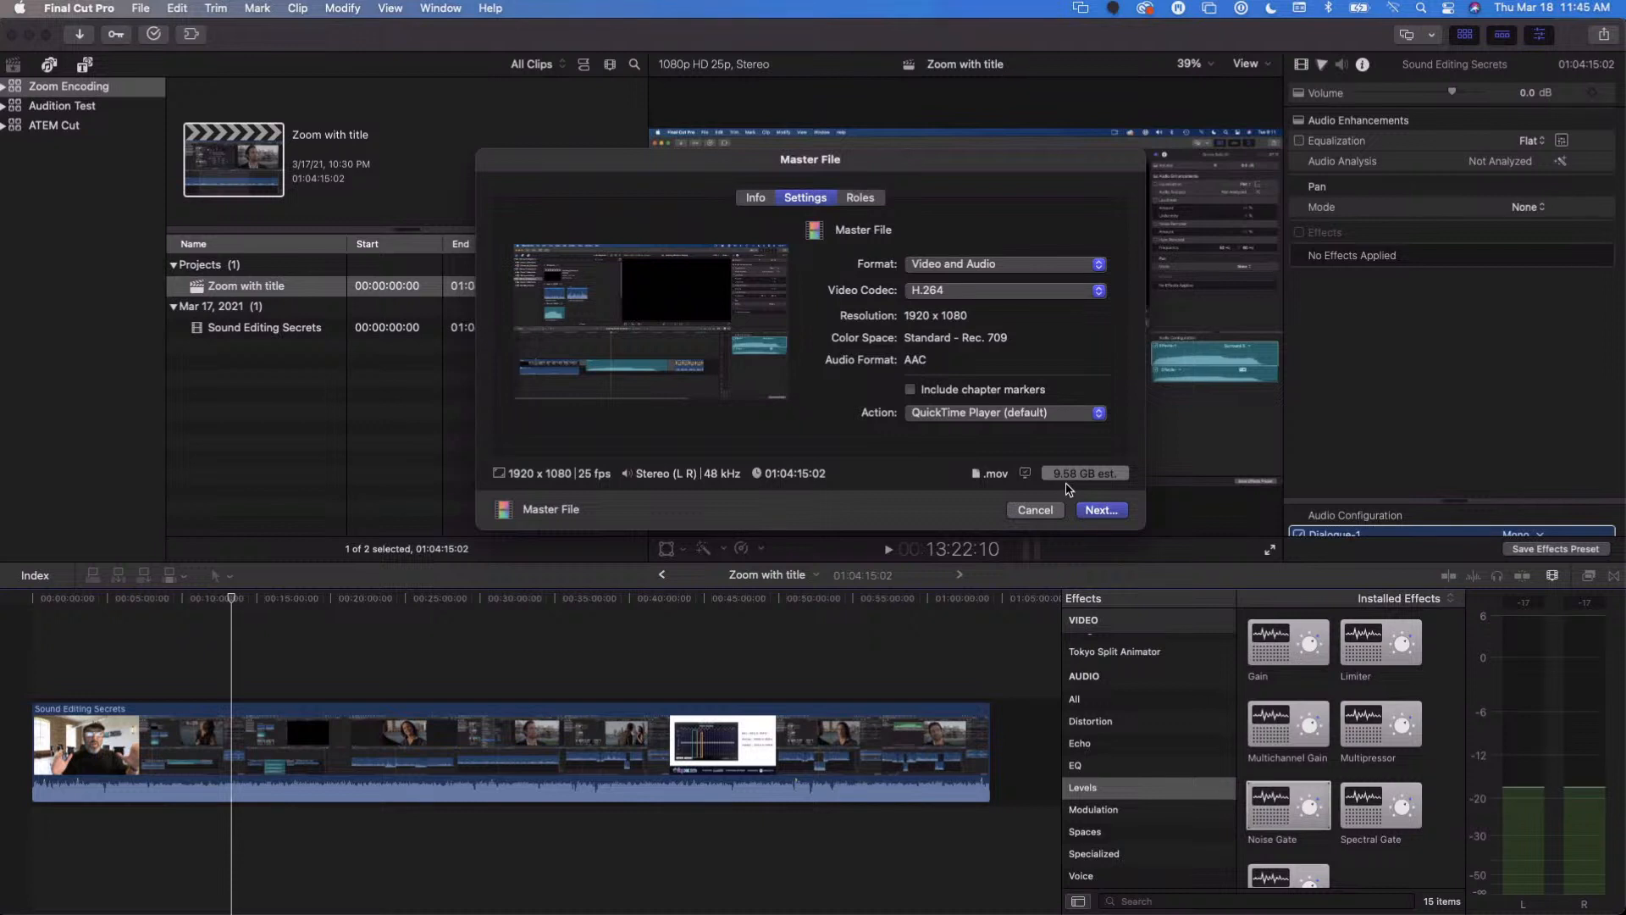
pyautogui.click(1037, 510)
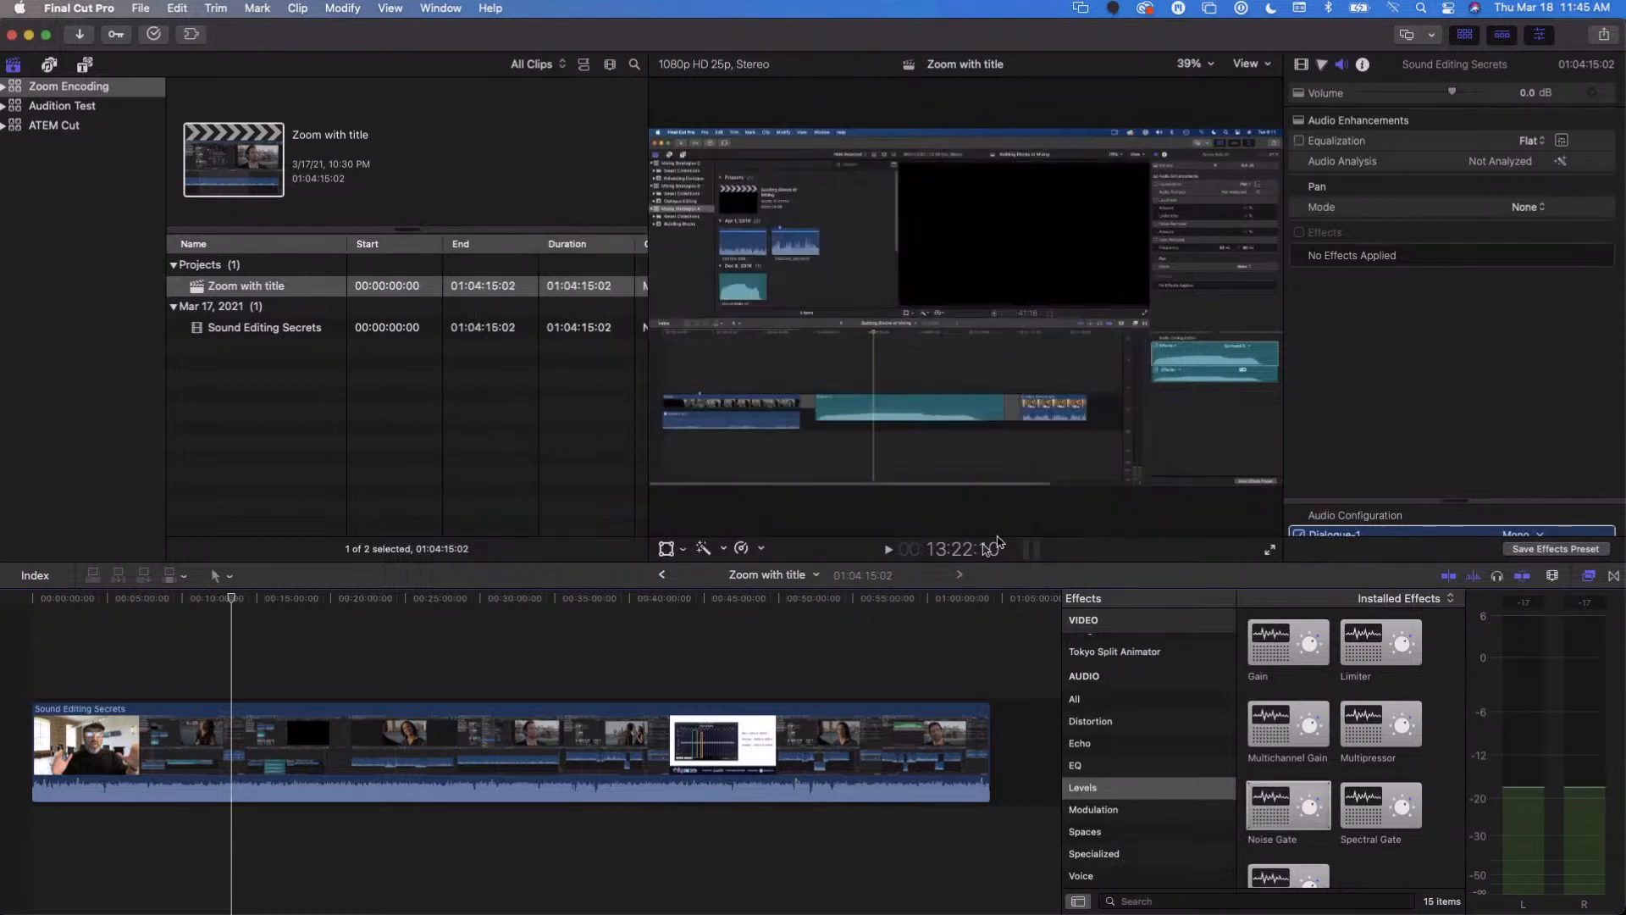
# - Send the Zoom with title project to Compressor as a new batch, and switch to Compressor
pyautogui.click(111, 672)
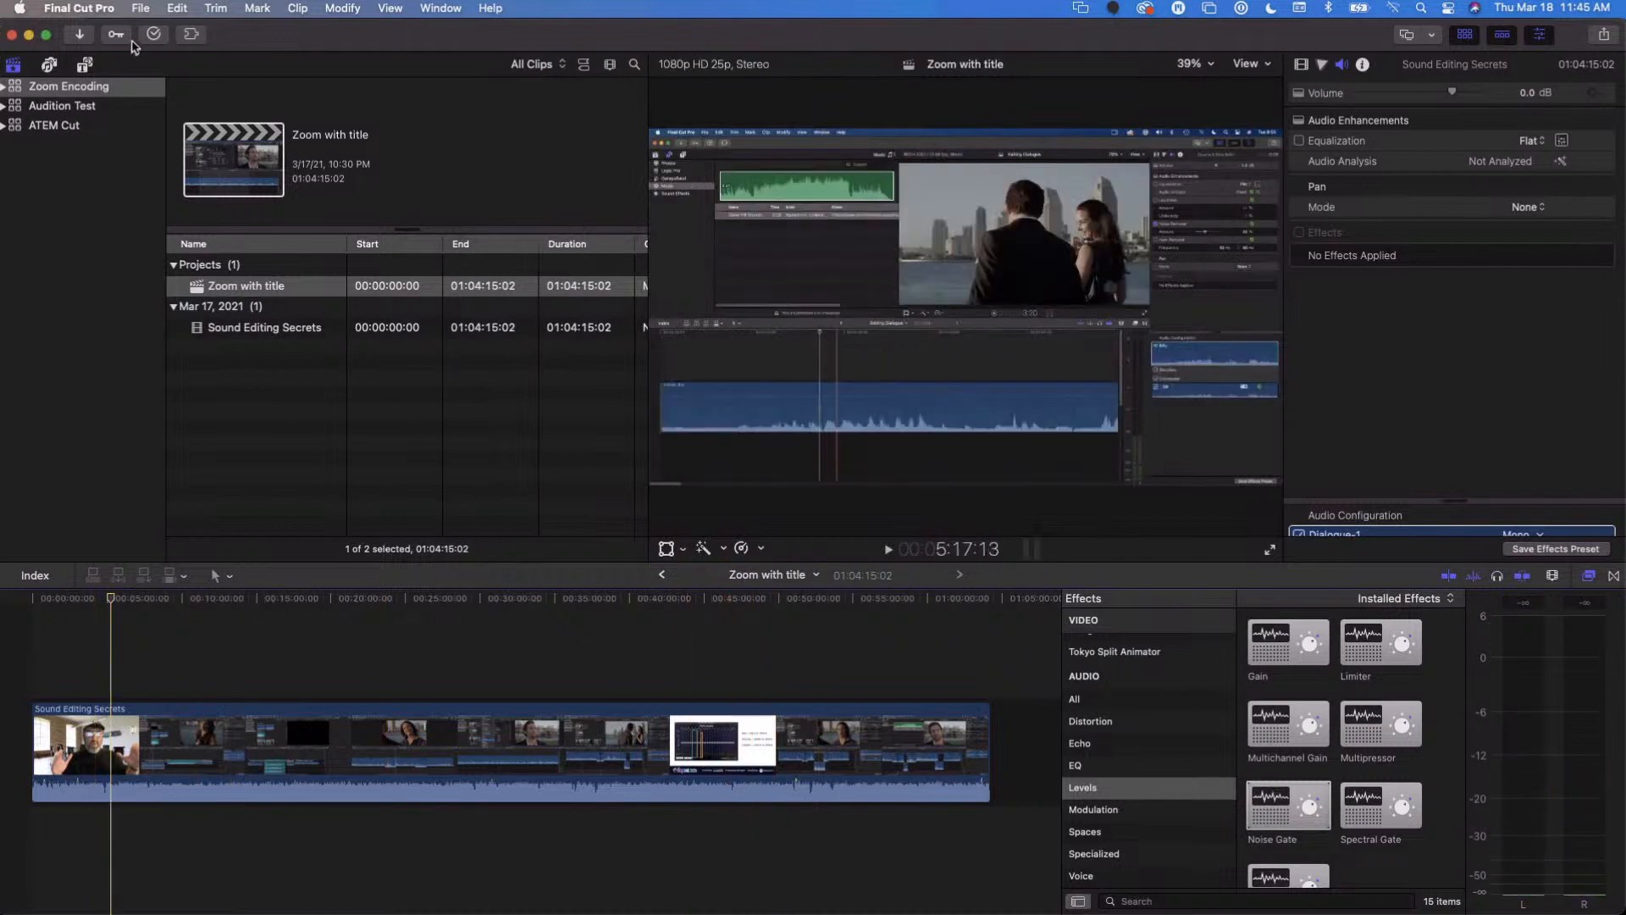
pyautogui.click(138, 8)
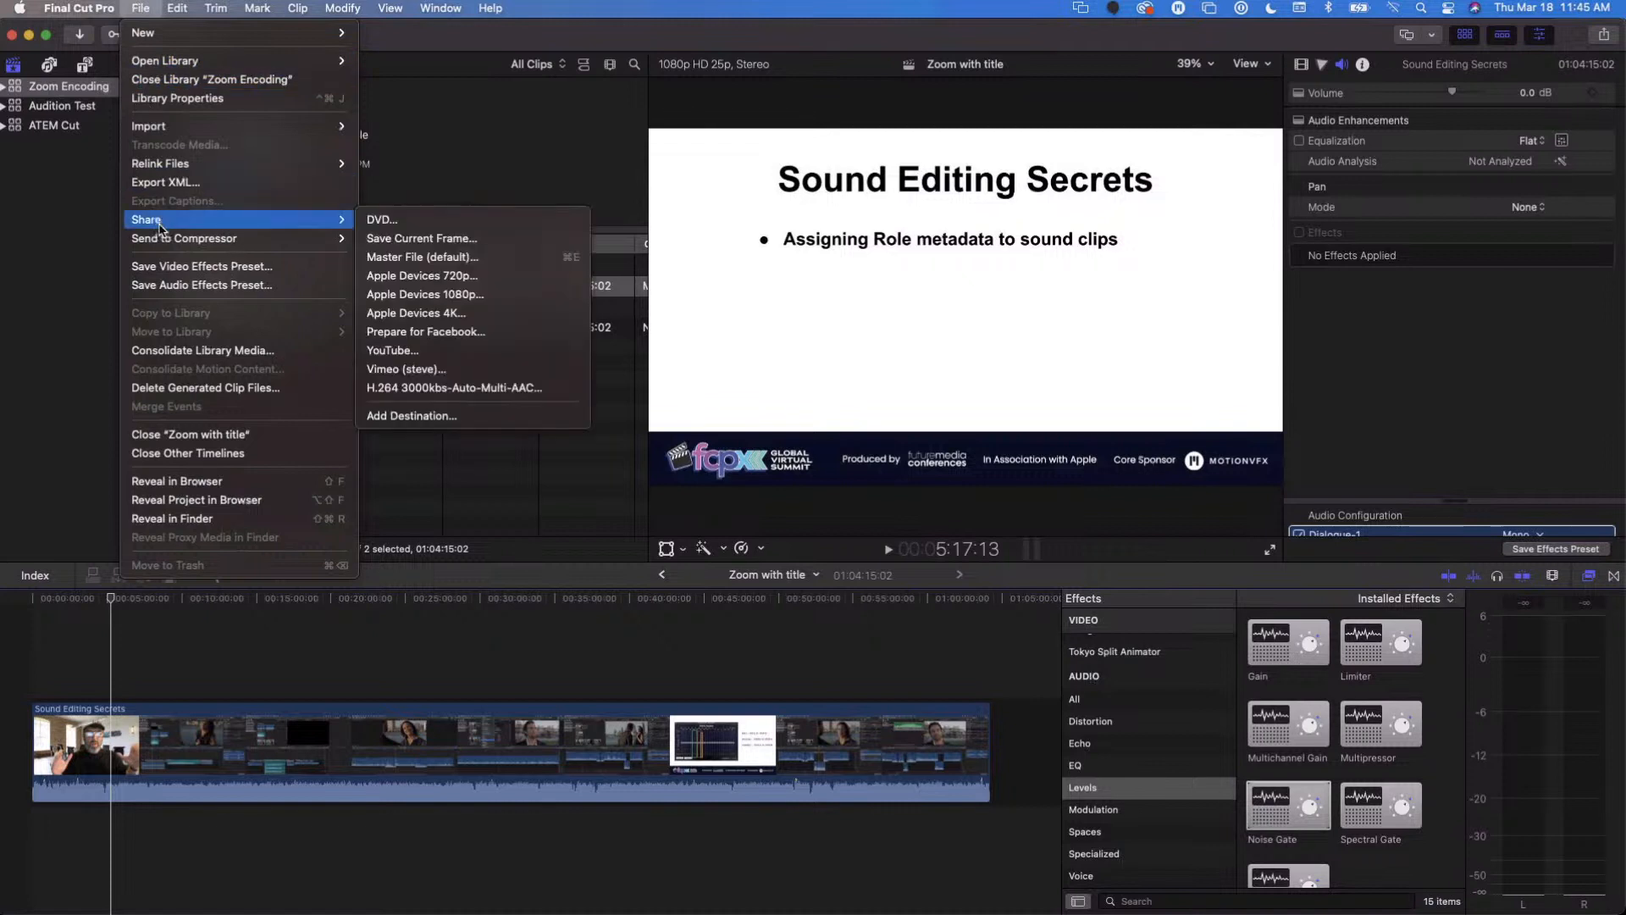
pyautogui.moveTo(158, 243)
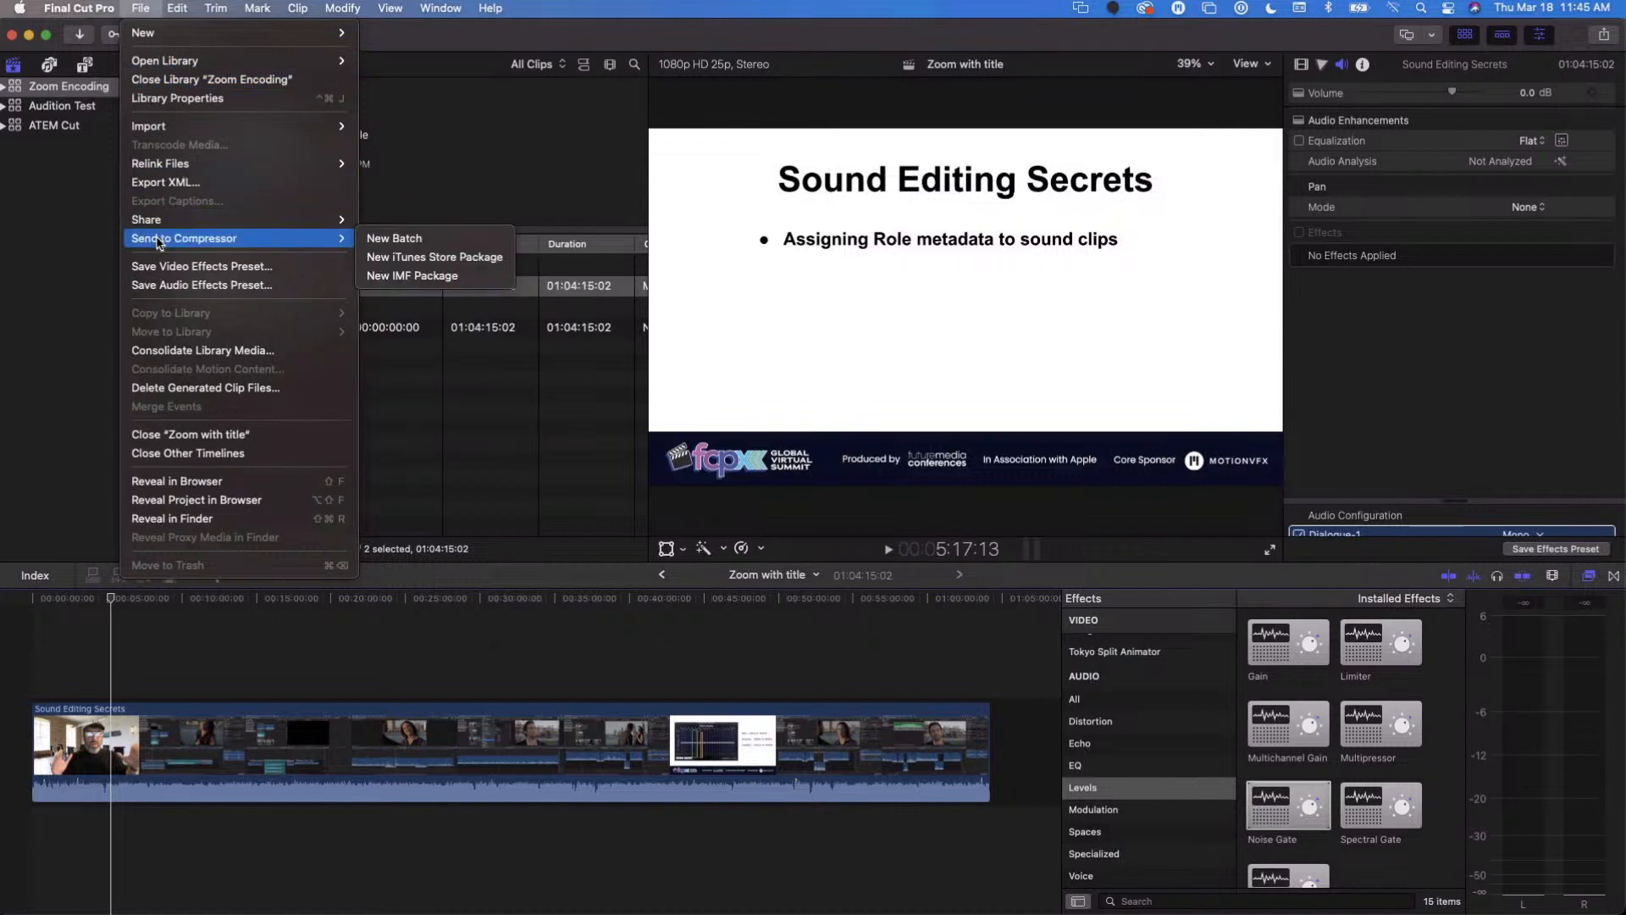
pyautogui.click(403, 240)
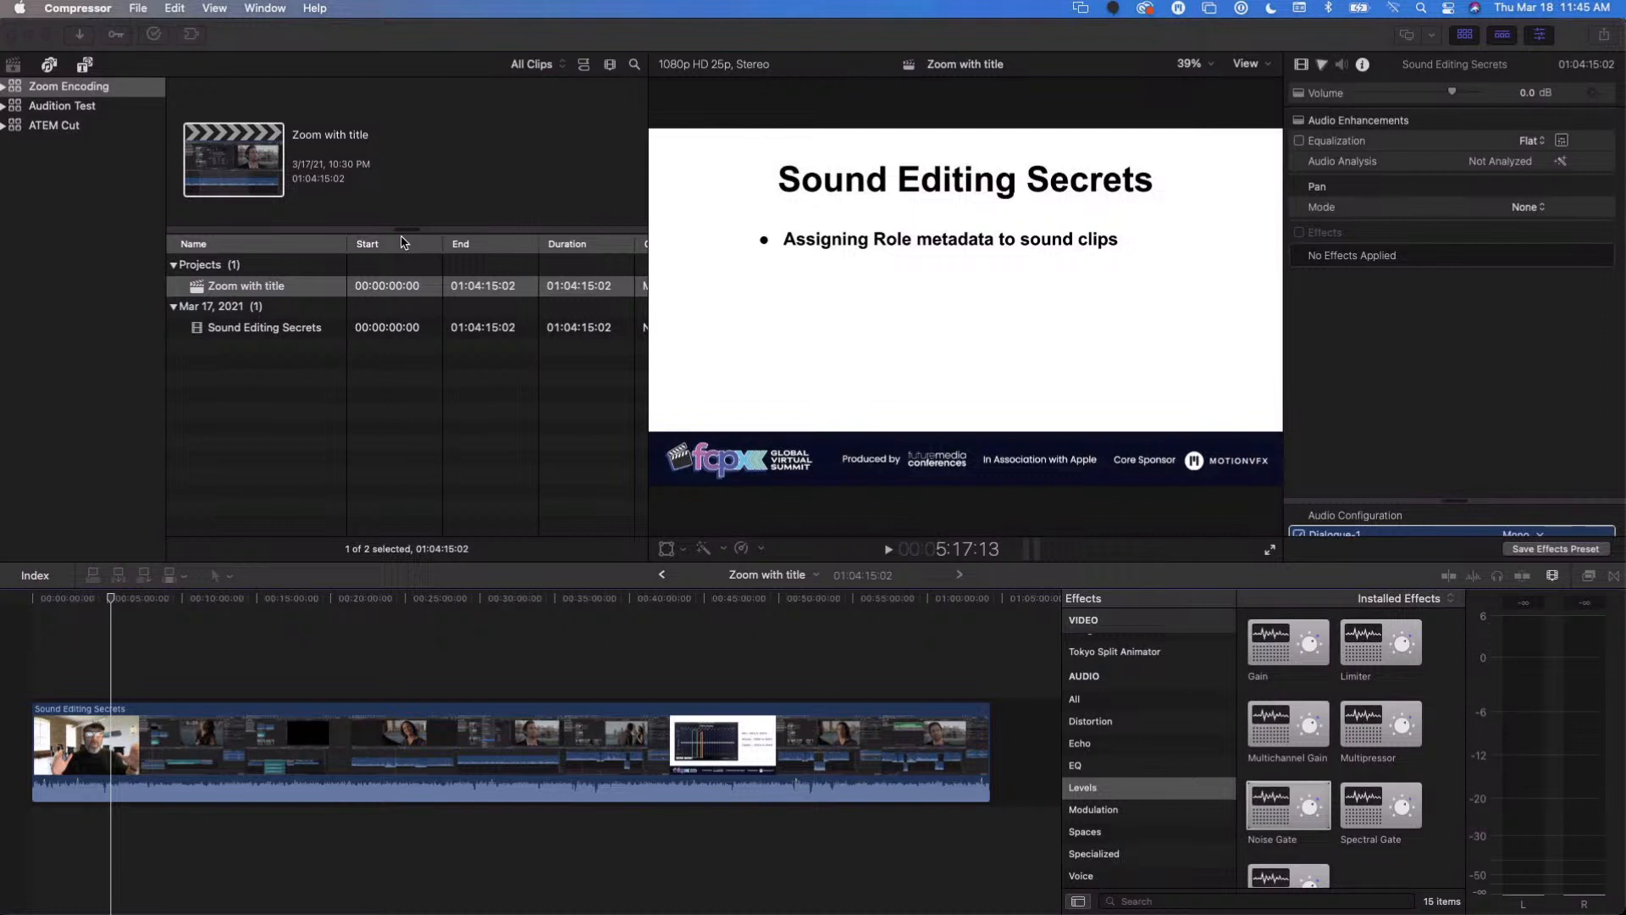
pyautogui.moveTo(606, 881)
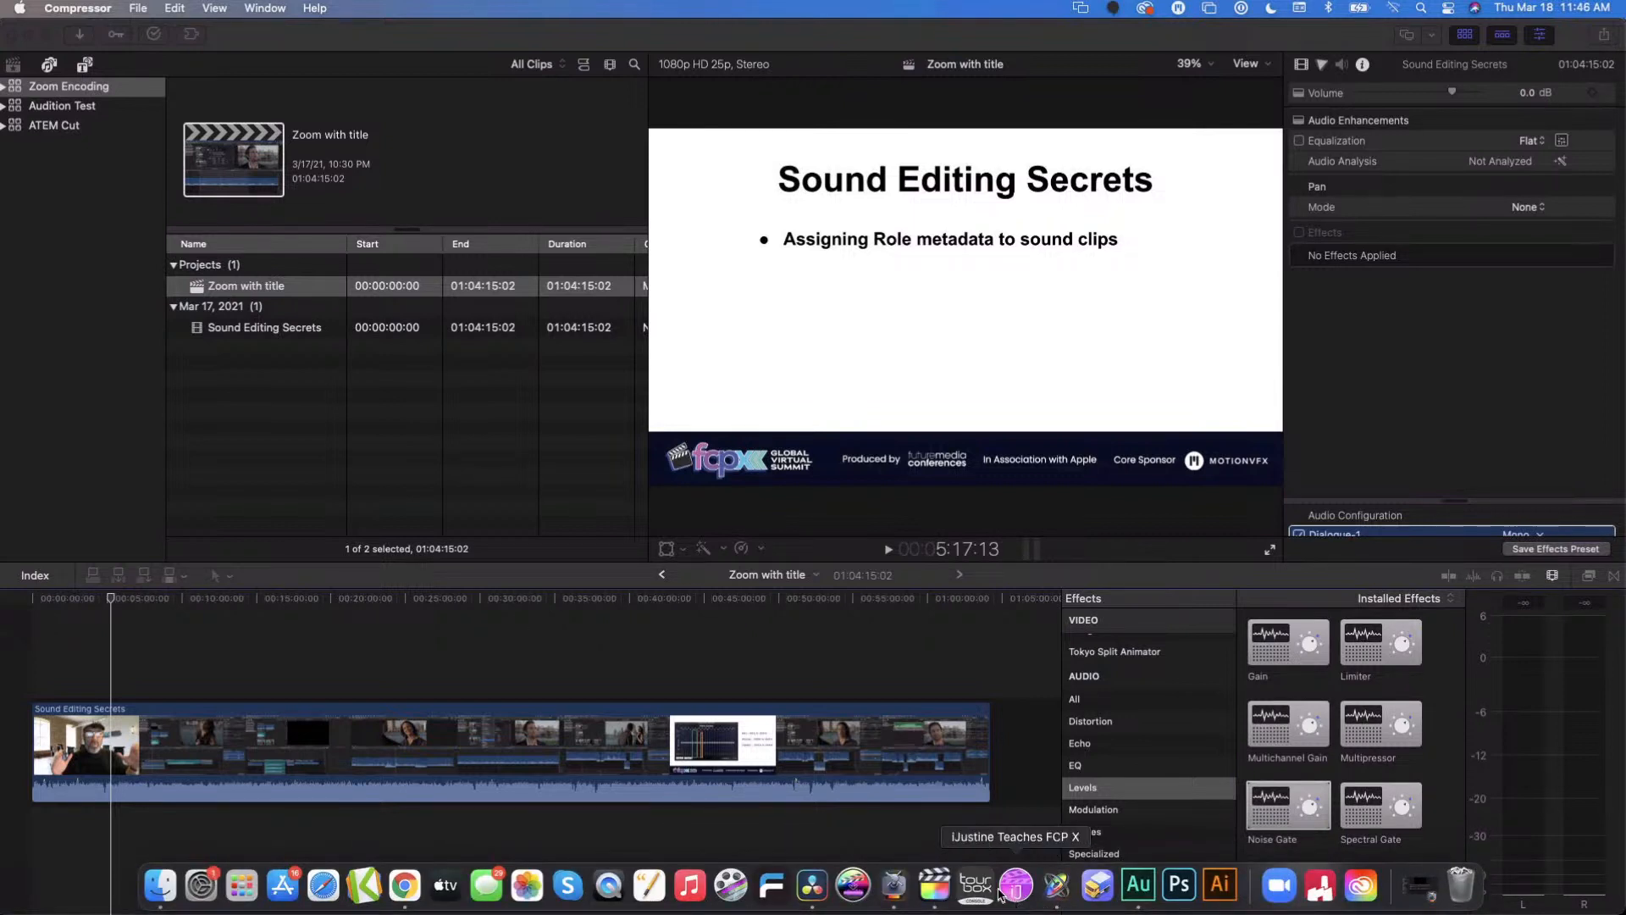
pyautogui.click(893, 896)
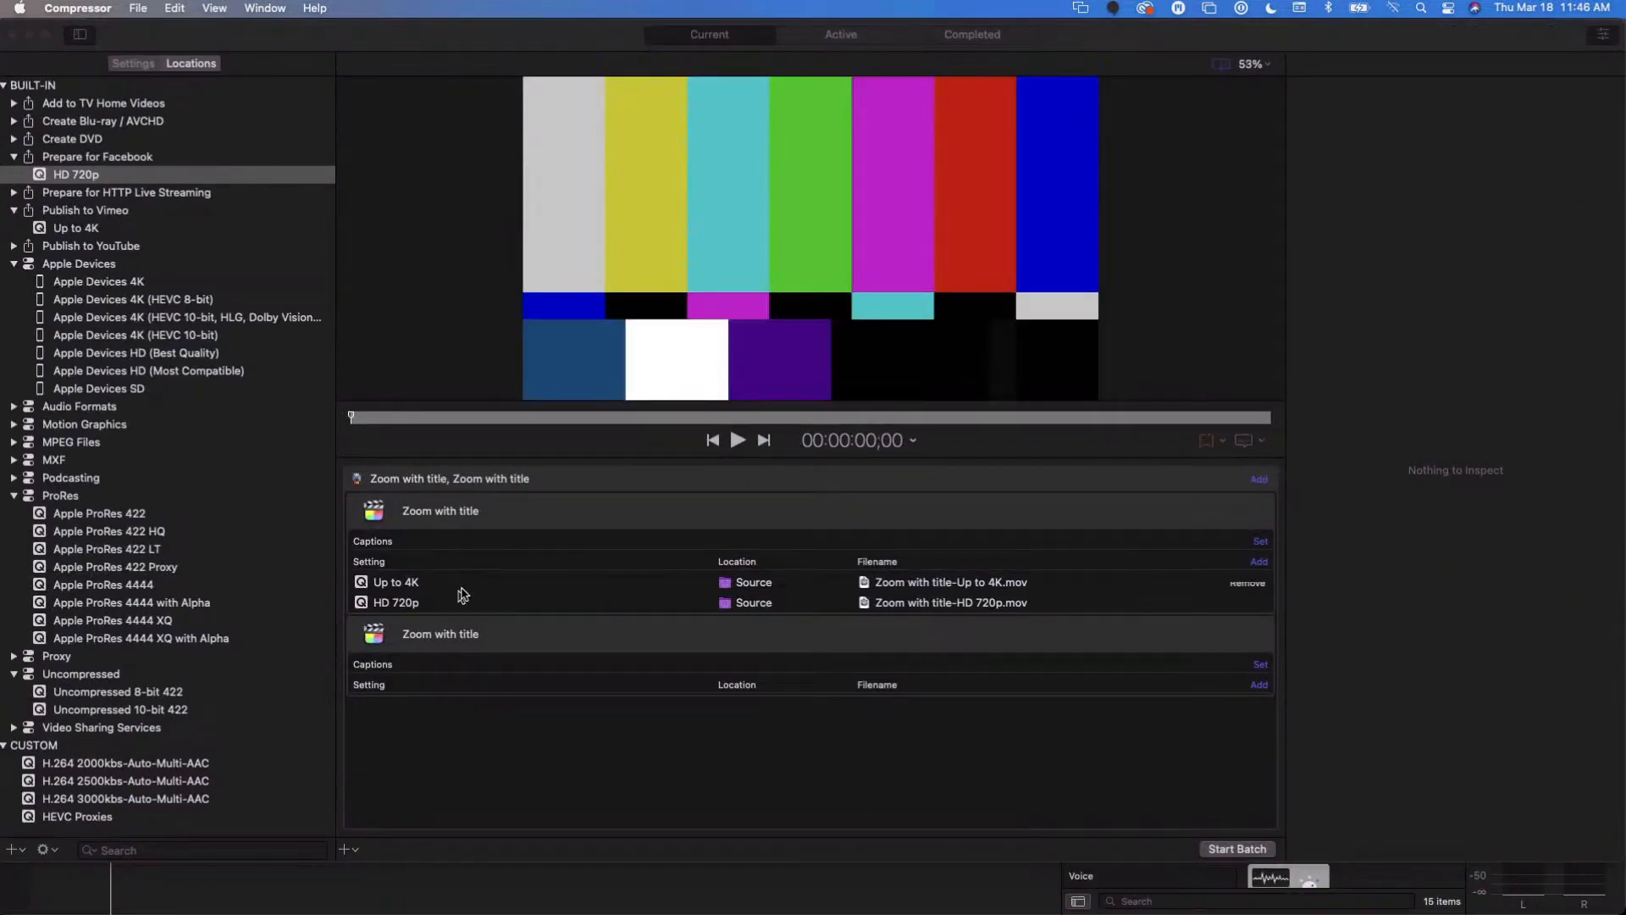
# - Remove the duplicate Zoom with title job without settings and the remaining job's HD 720p output from the batch
pyautogui.click(466, 641)
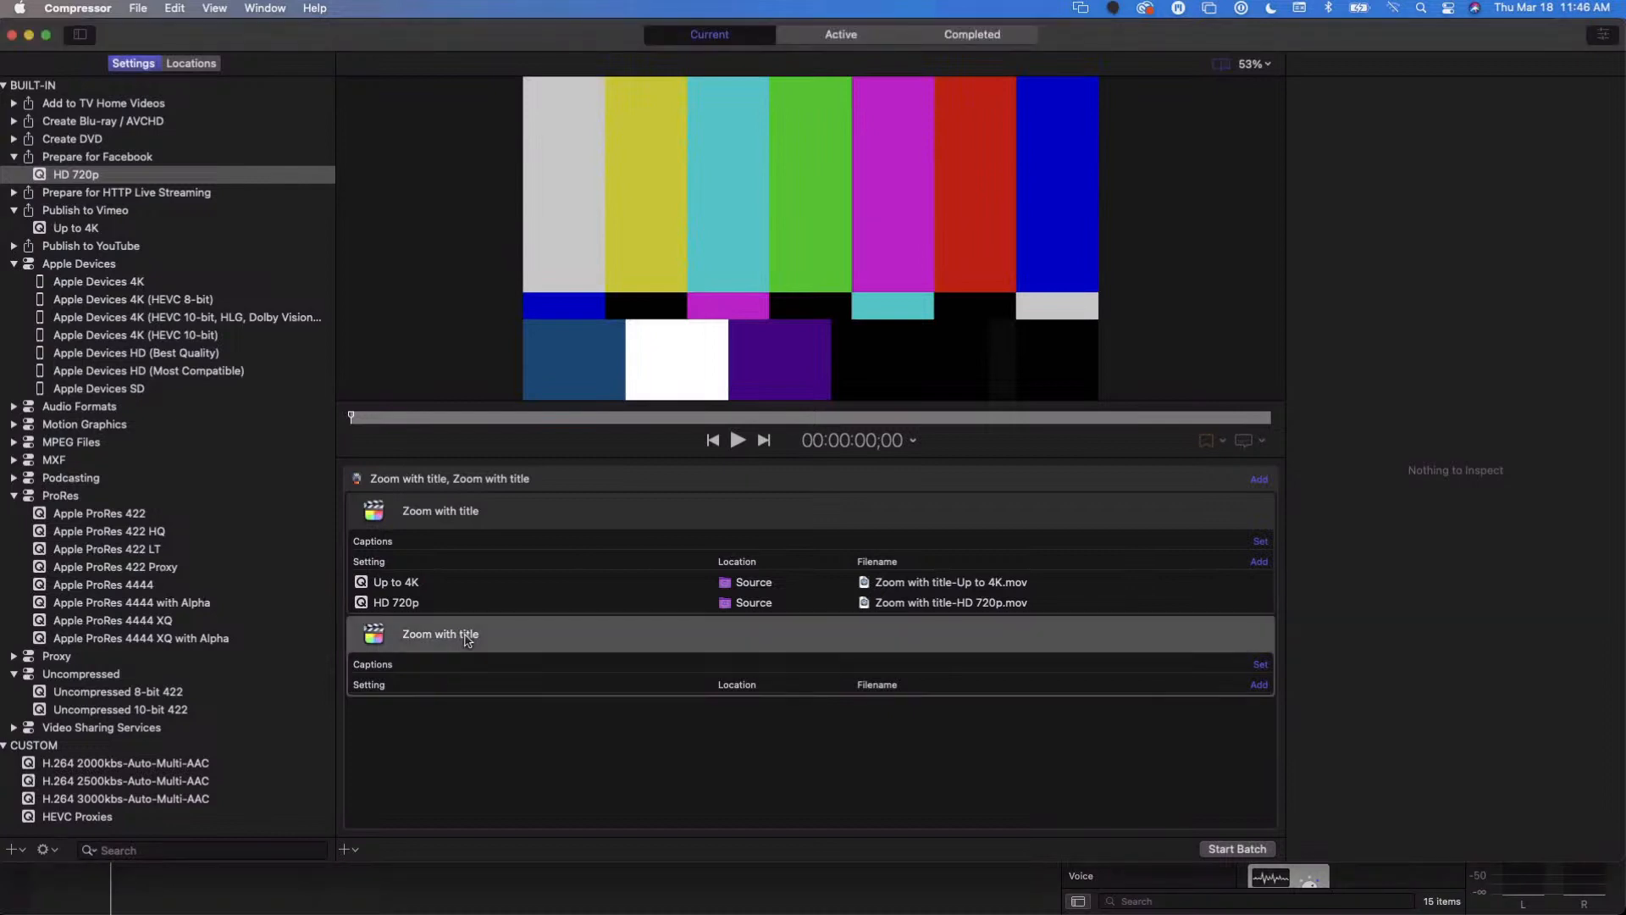
pyautogui.press('Delete')
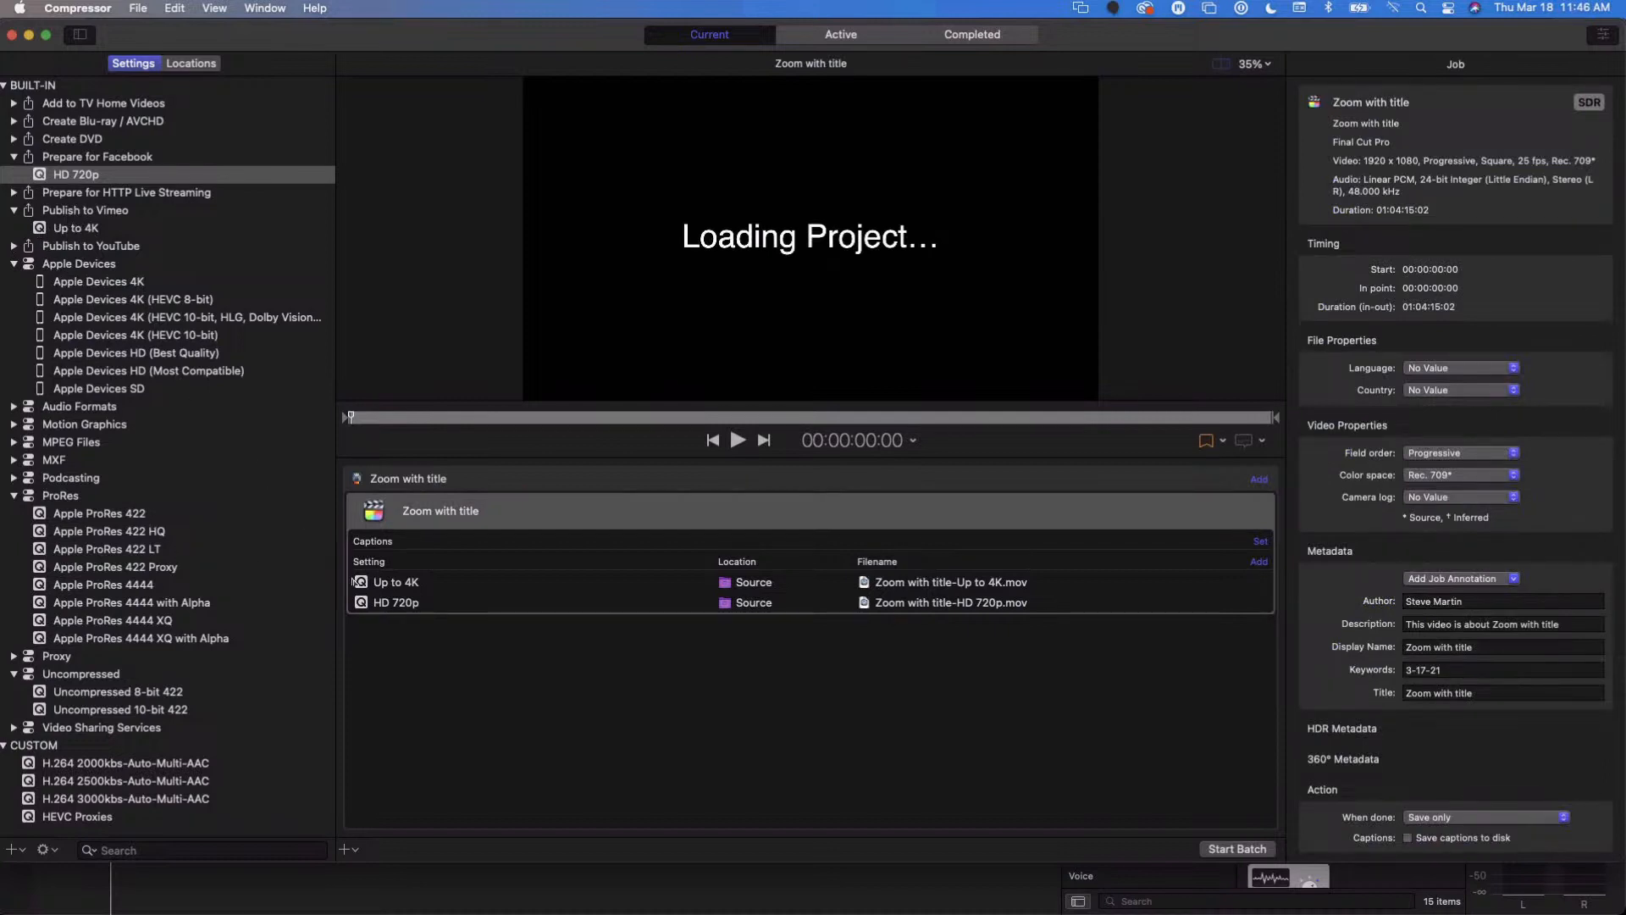
pyautogui.click(370, 604)
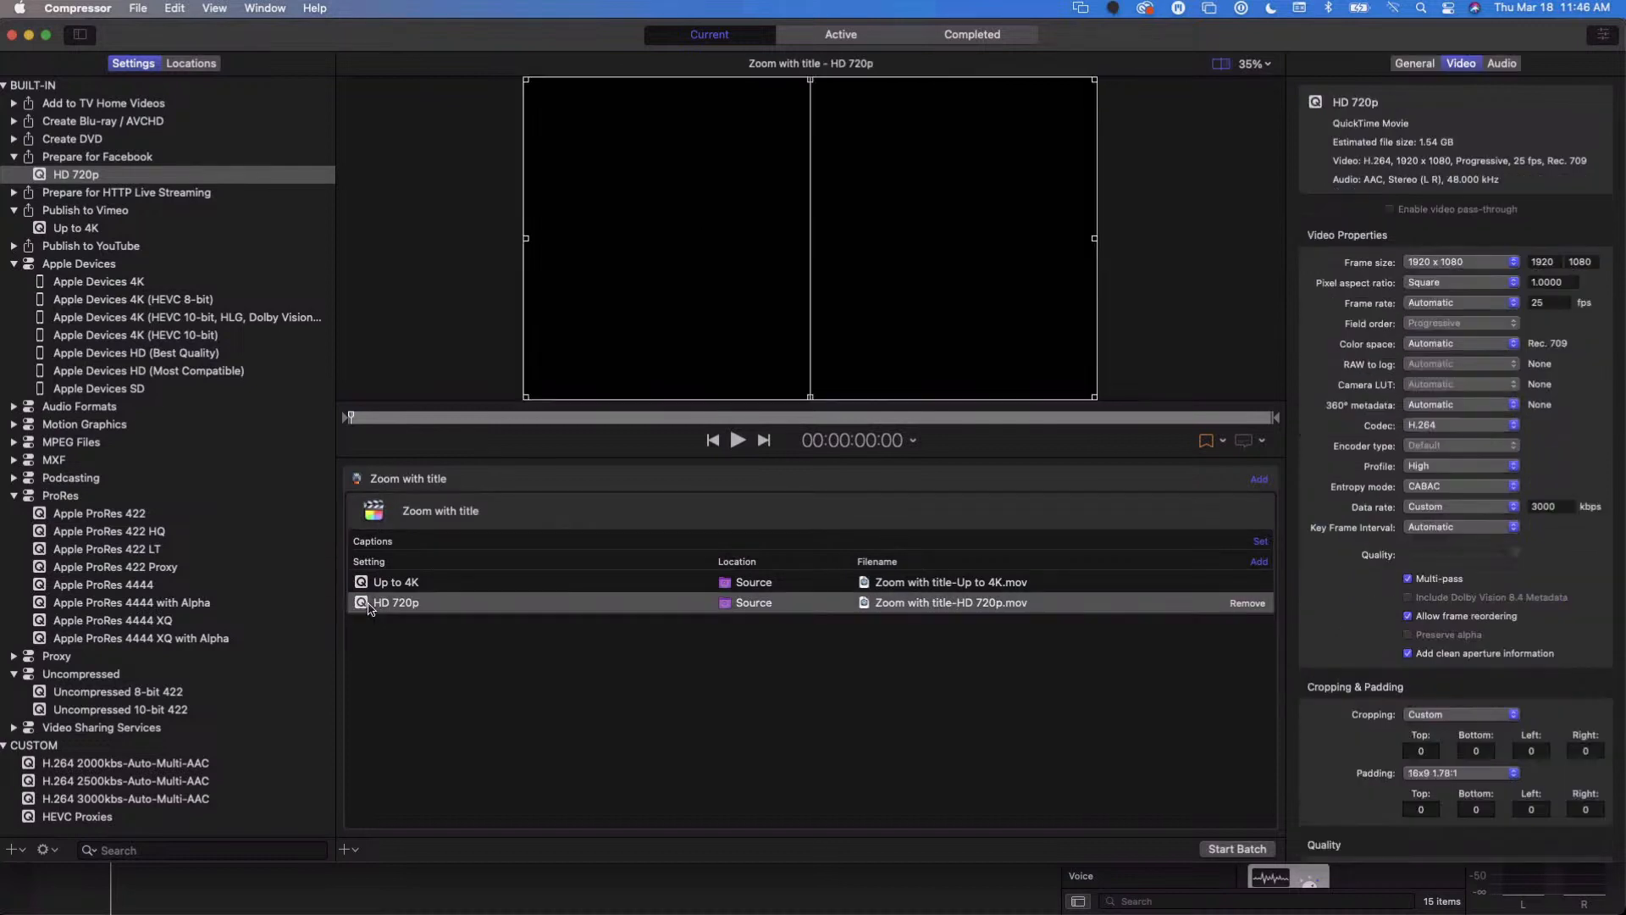
pyautogui.press('Delete')
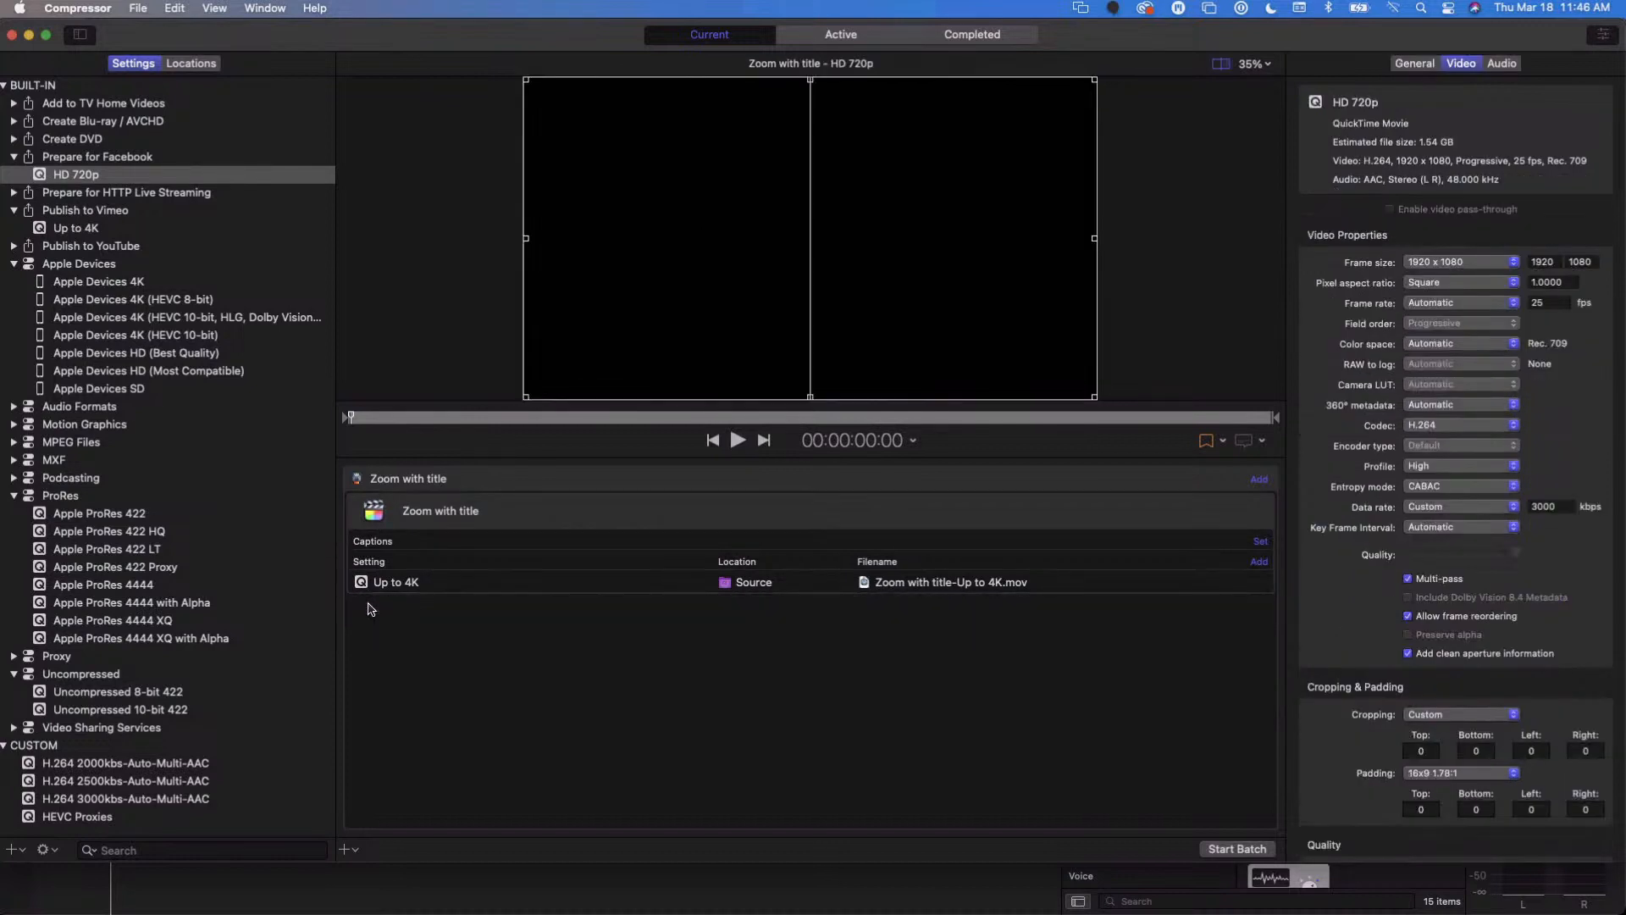
# - Try the Web publishing data rate on the Up to 4K output, and change the data rate to Computer playback
pyautogui.click(372, 583)
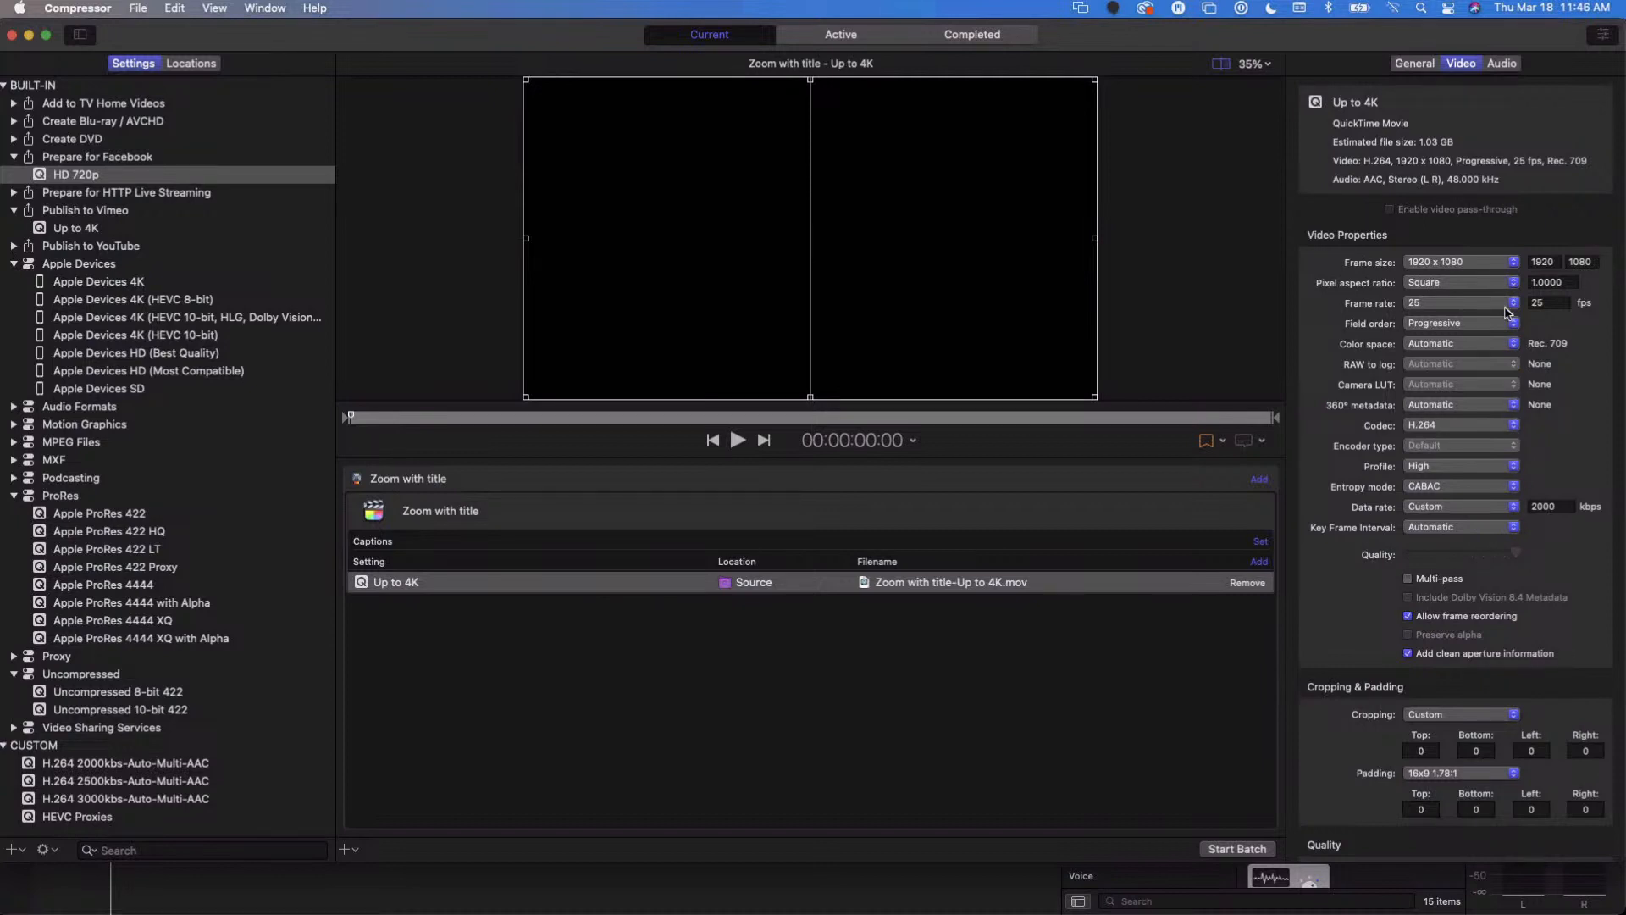
pyautogui.click(1454, 511)
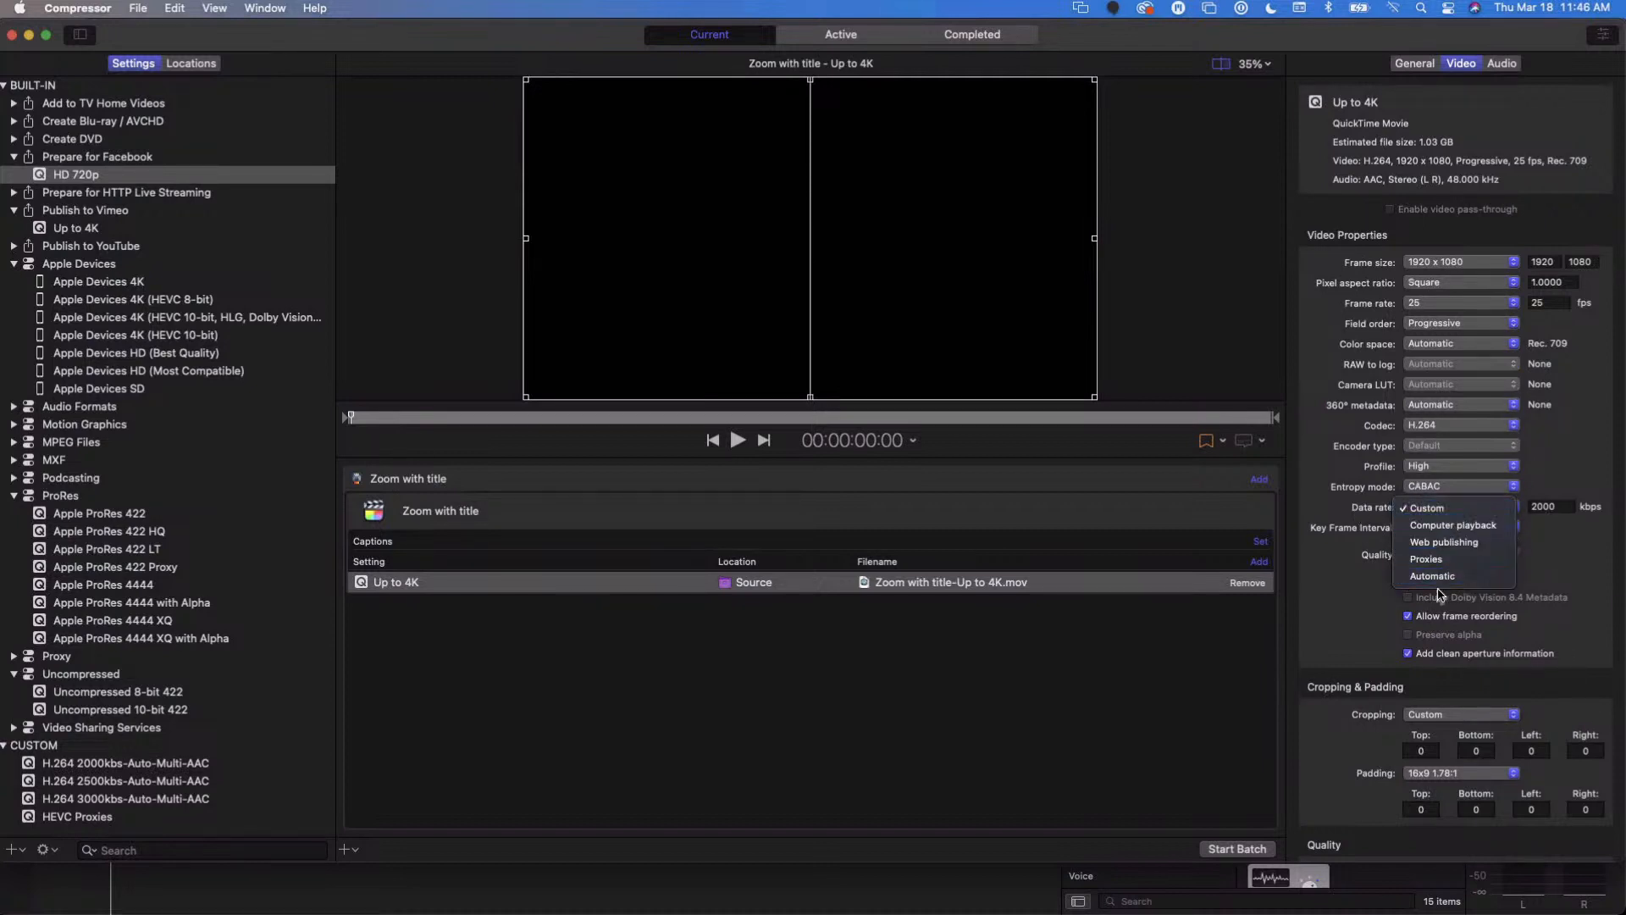
pyautogui.click(1428, 547)
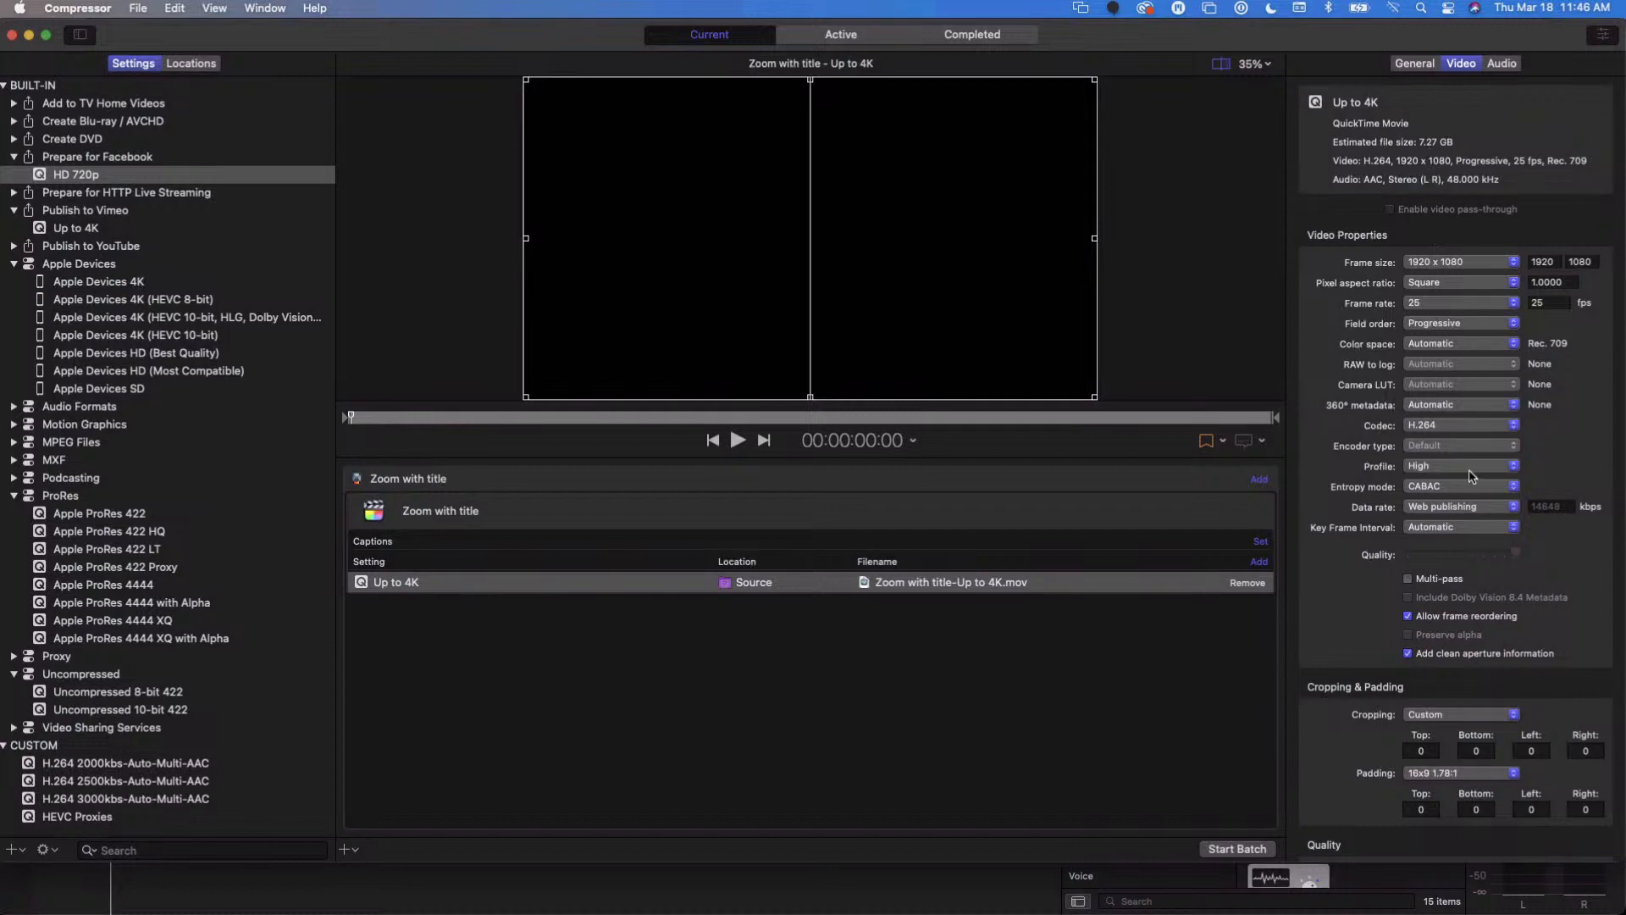
pyautogui.click(1462, 506)
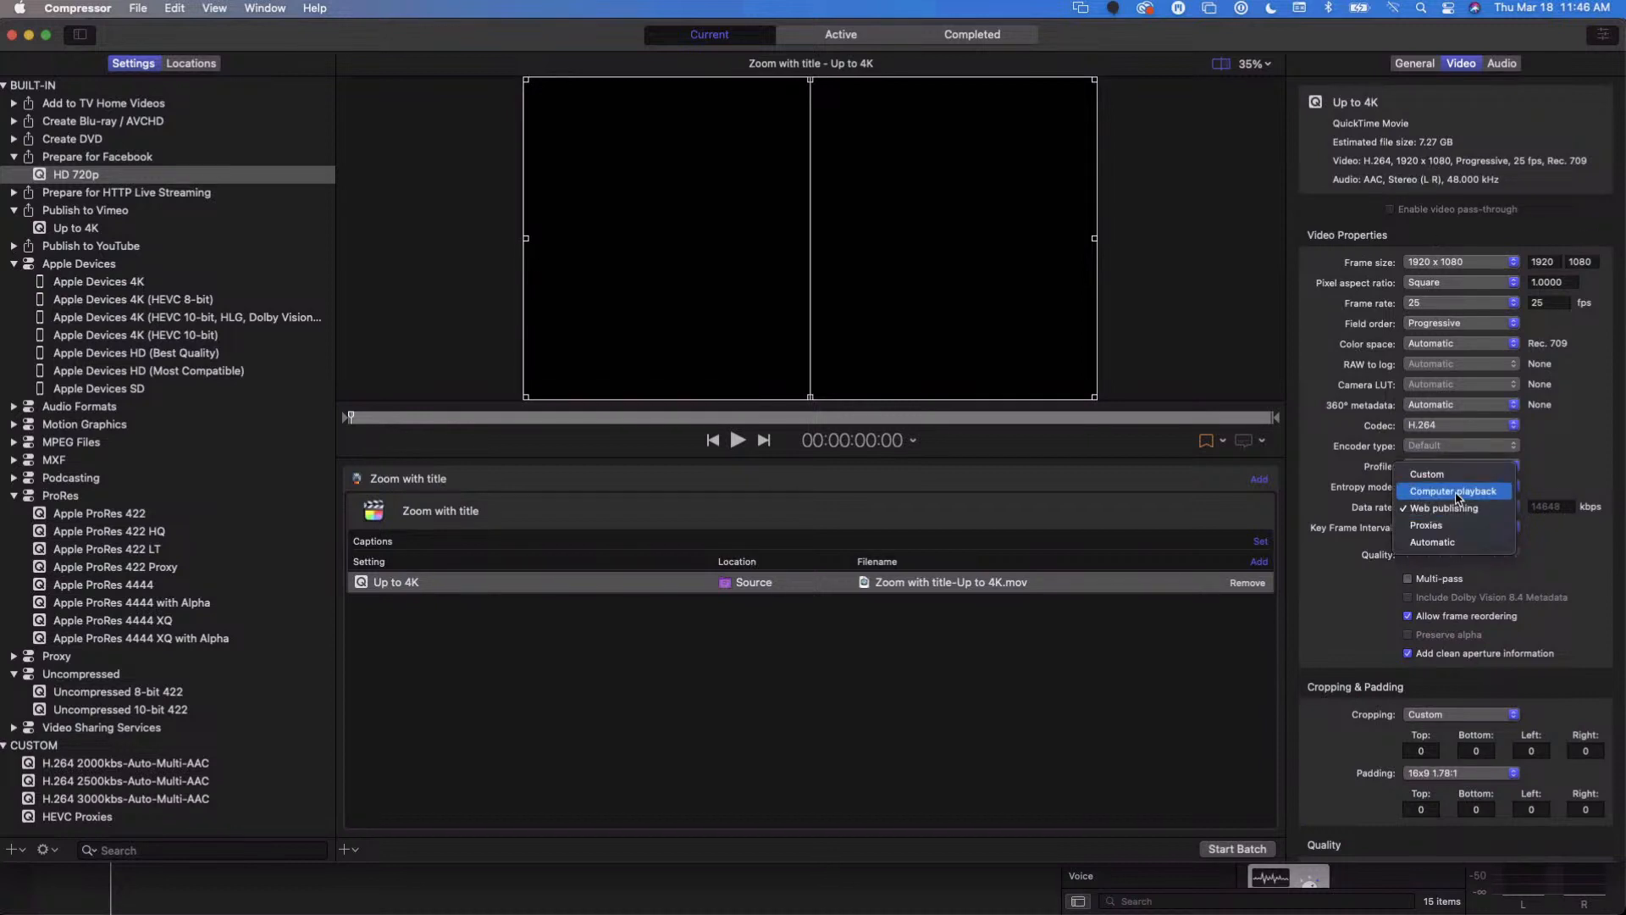
pyautogui.click(1457, 496)
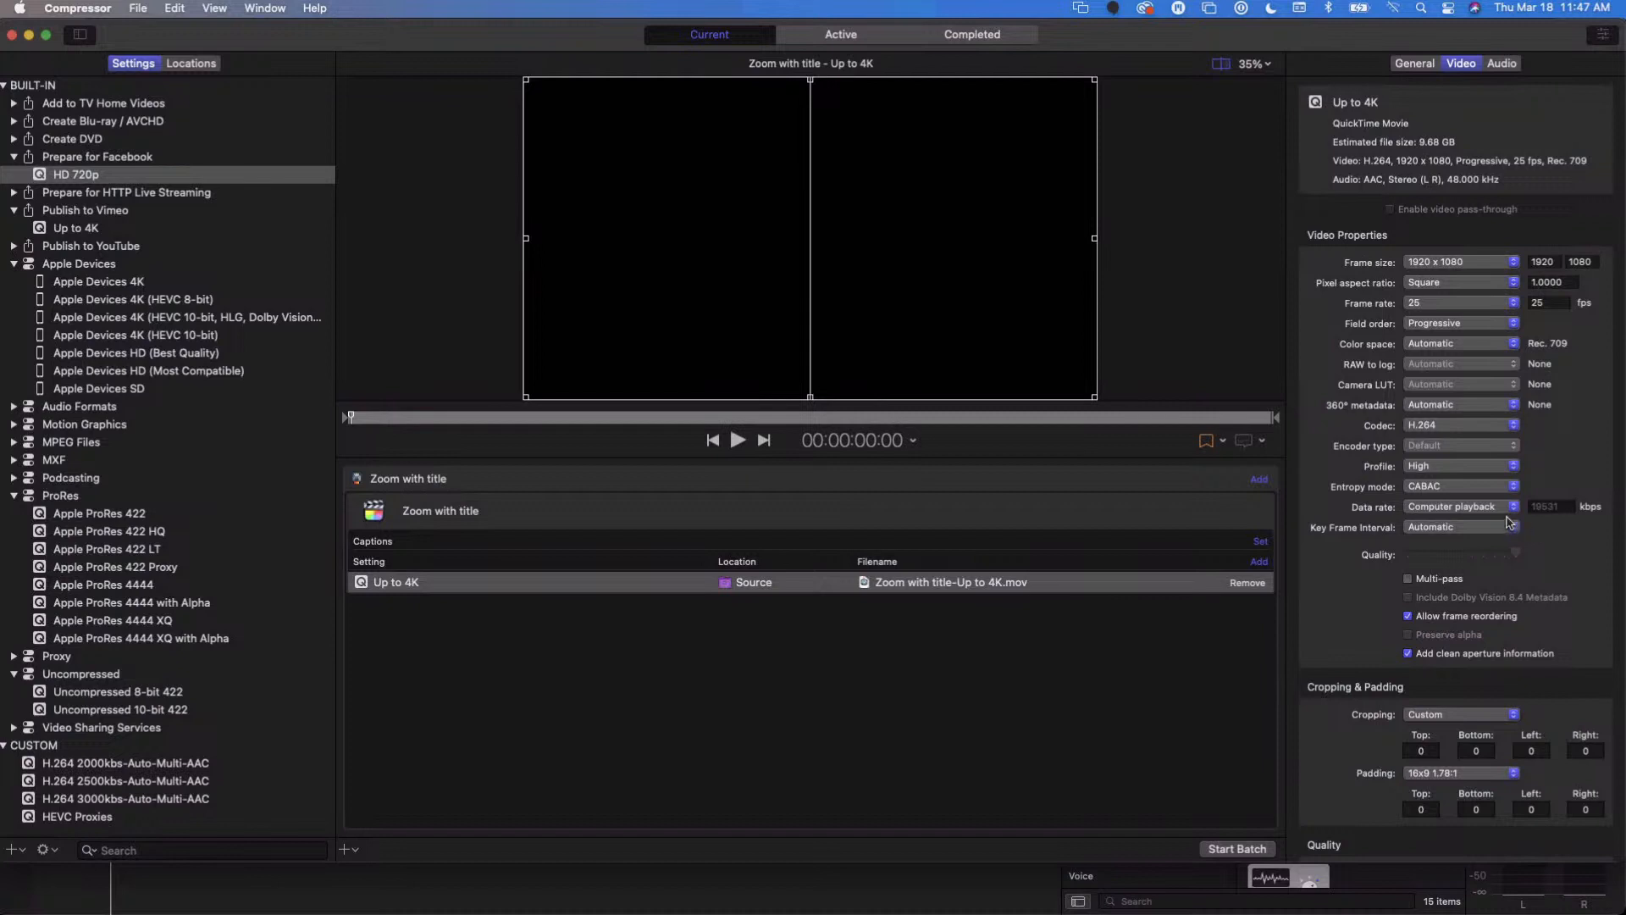
# - Set the Up to 4K output's data rate to Custom and replace its kbps value
pyautogui.click(1457, 509)
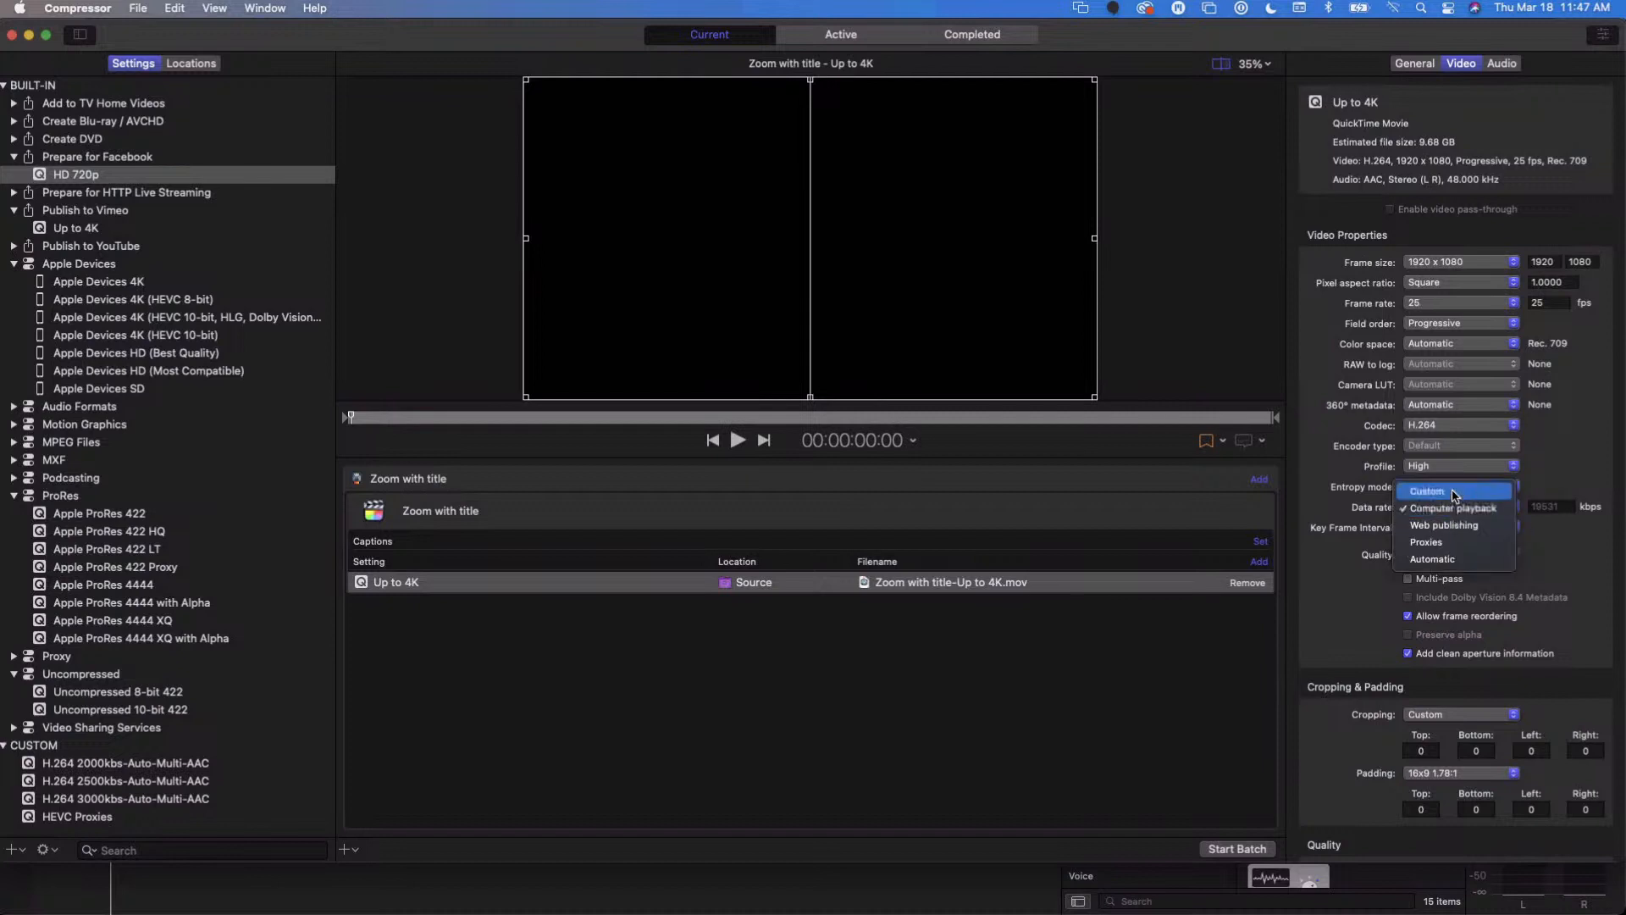
pyautogui.click(1454, 492)
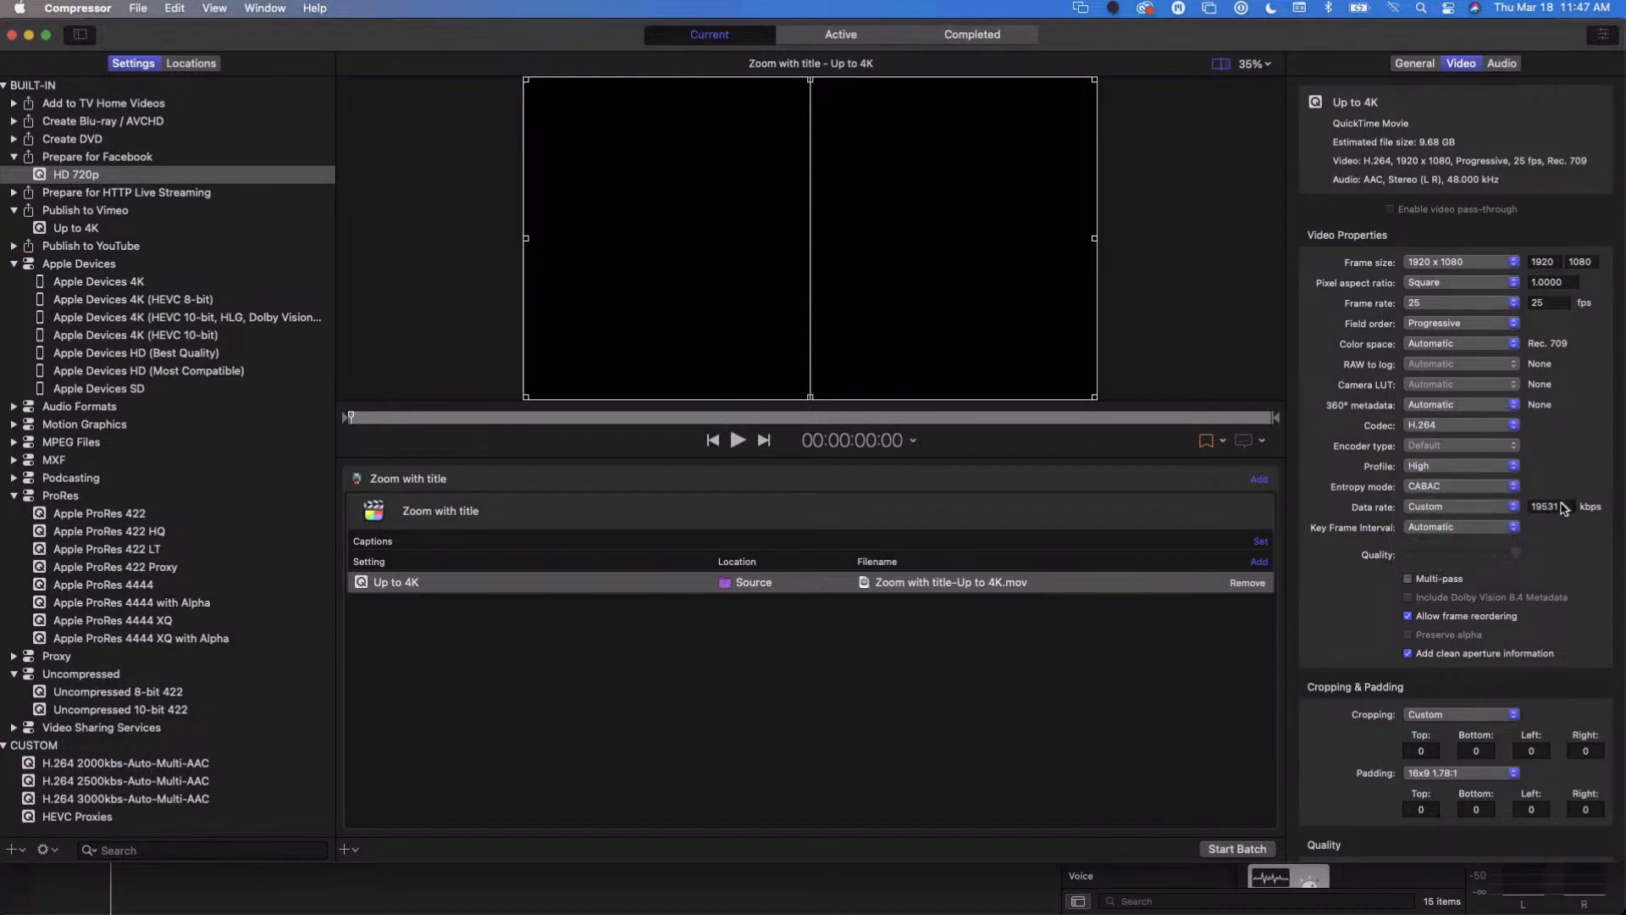
pyautogui.click(1567, 505)
pyautogui.moveTo(1569, 502); pyautogui.dragTo(1534, 511)
pyautogui.write('3000')
pyautogui.press('Return')
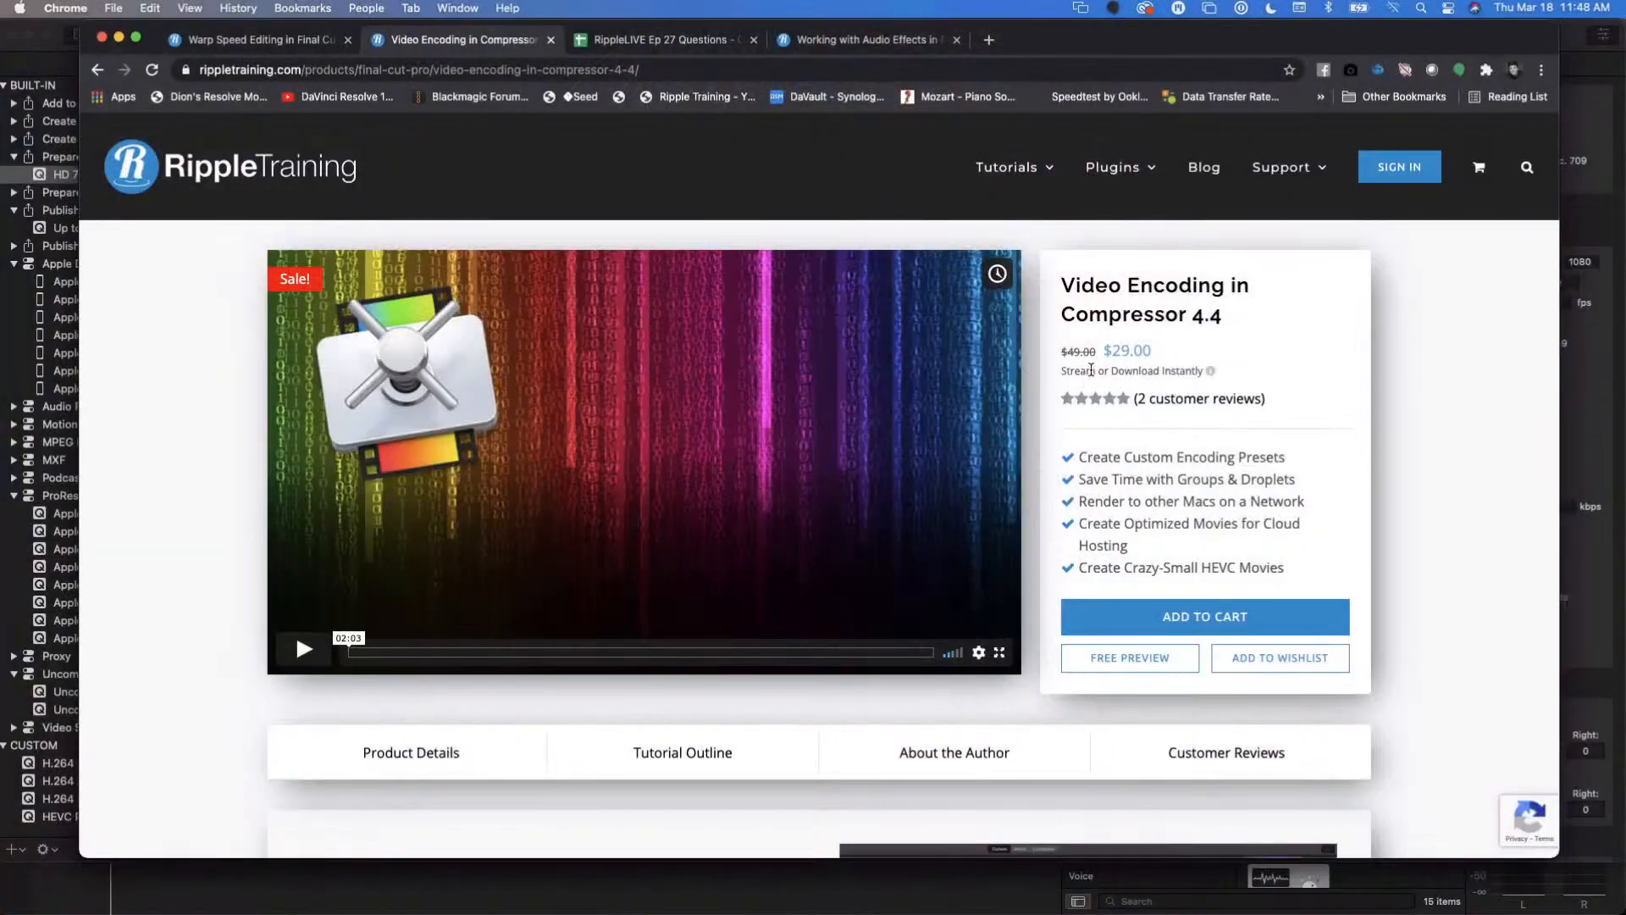
# - In Chrome, look through the Video Encoding in Compressor 4.4 tutorial page, from the product overview to the topic descriptions
pyautogui.scroll(-1, 1091, 371)
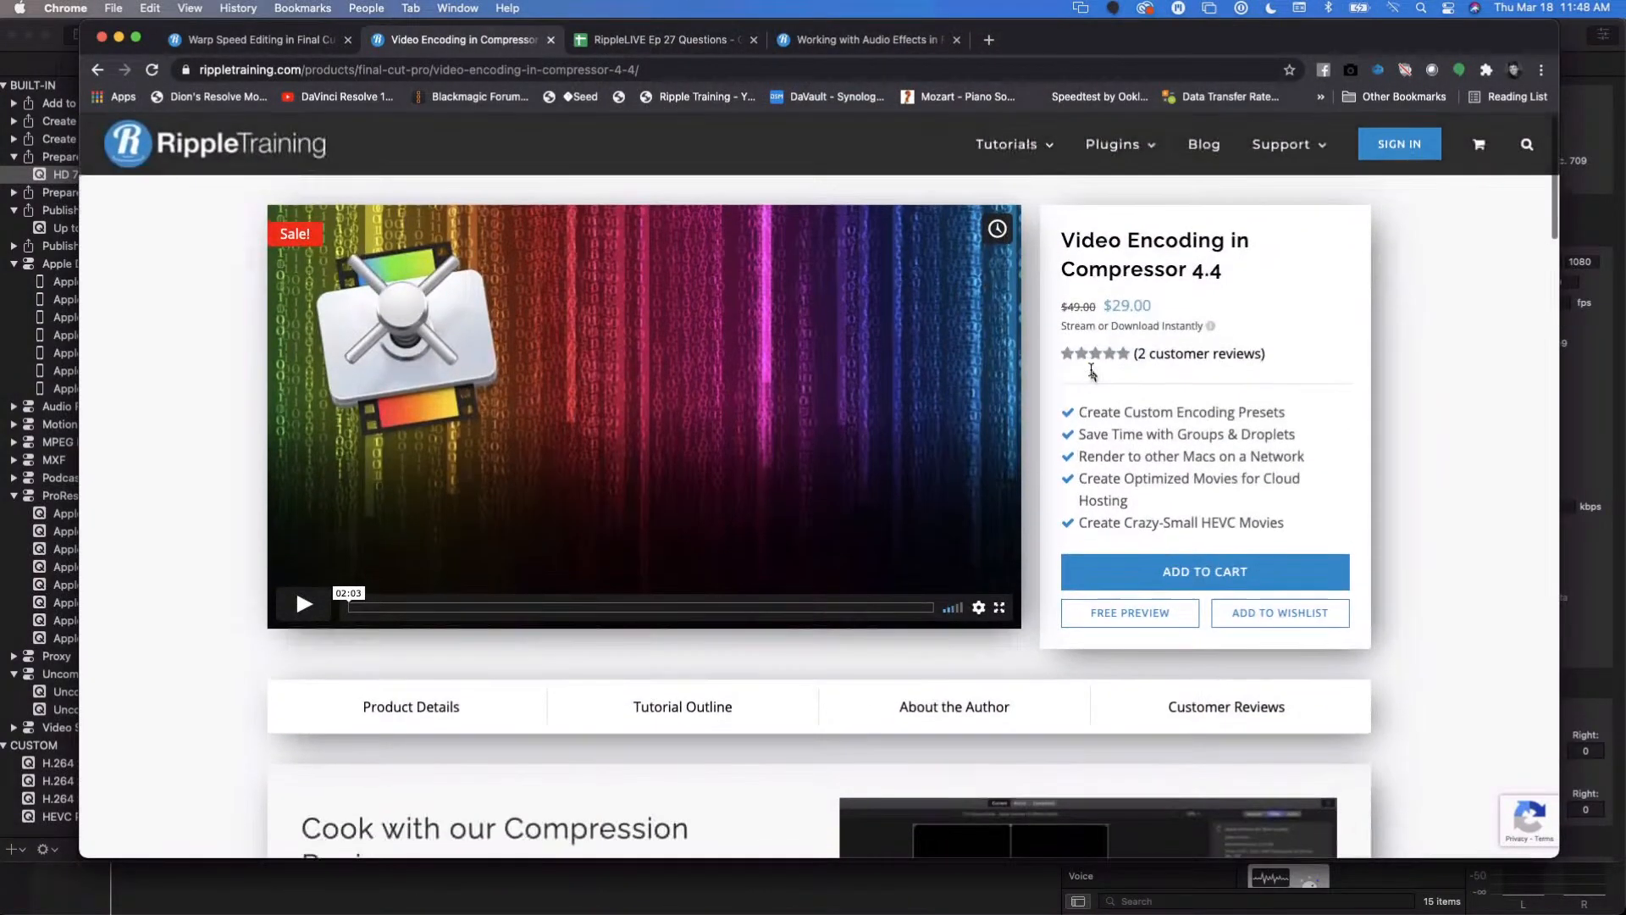
pyautogui.scroll(1, 1091, 371)
pyautogui.scroll(-2, 1091, 371)
pyautogui.scroll(2, 1091, 370)
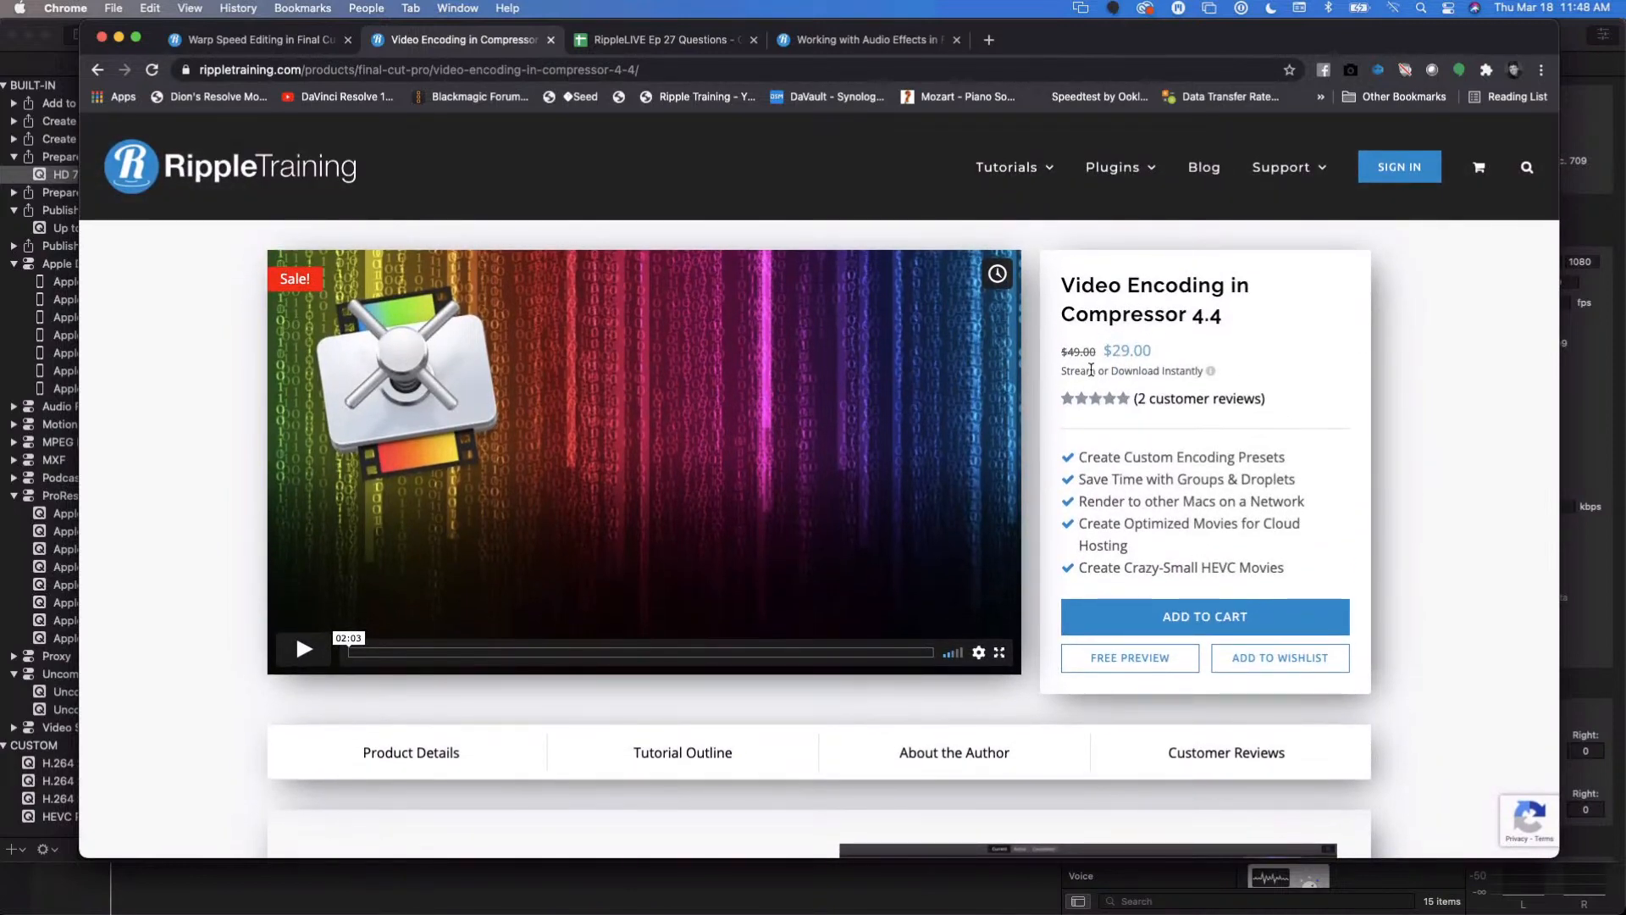
pyautogui.scroll(-3, 769, 347)
pyautogui.scroll(3, 769, 348)
pyautogui.scroll(-3, 769, 347)
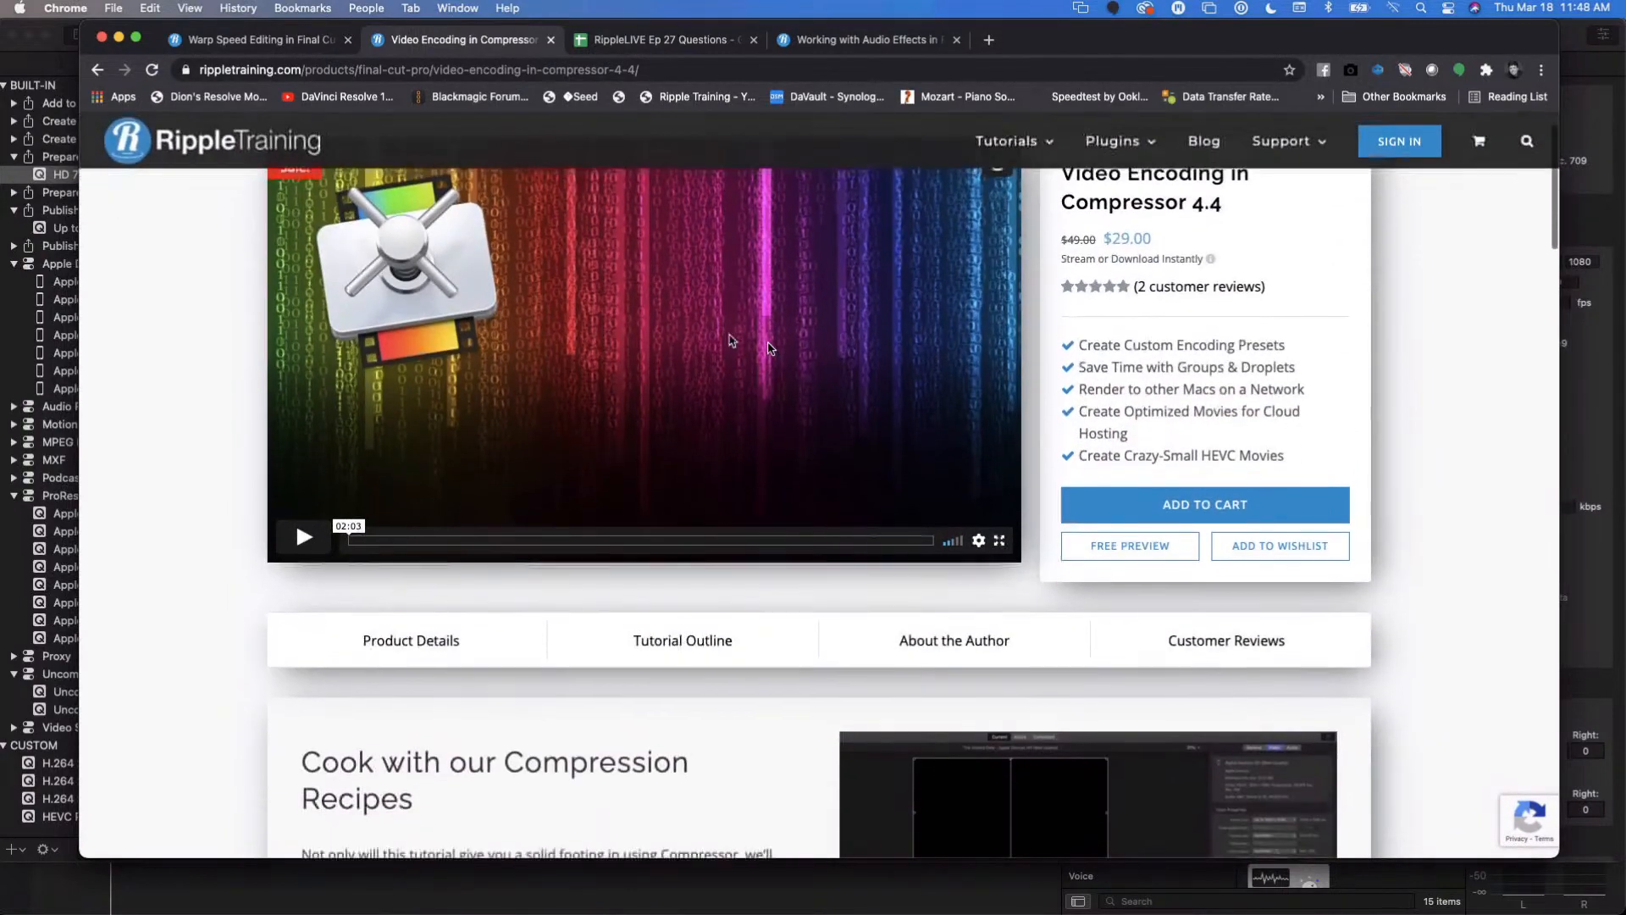
pyautogui.scroll(-2, 769, 347)
pyautogui.scroll(-5, 770, 347)
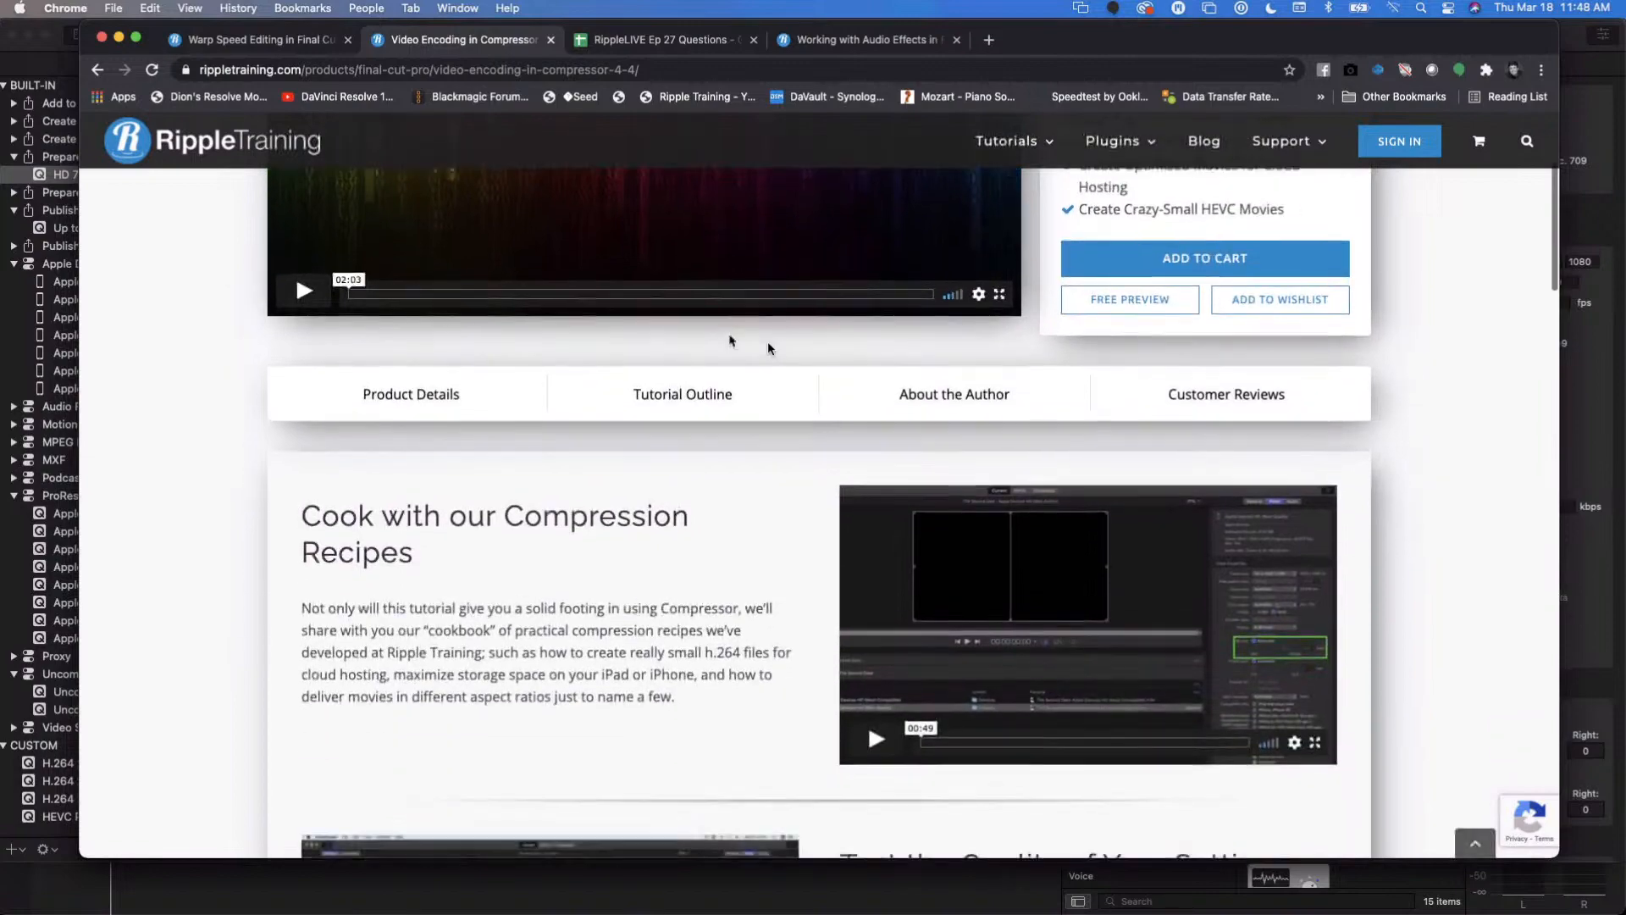
pyautogui.scroll(-3, 584, 405)
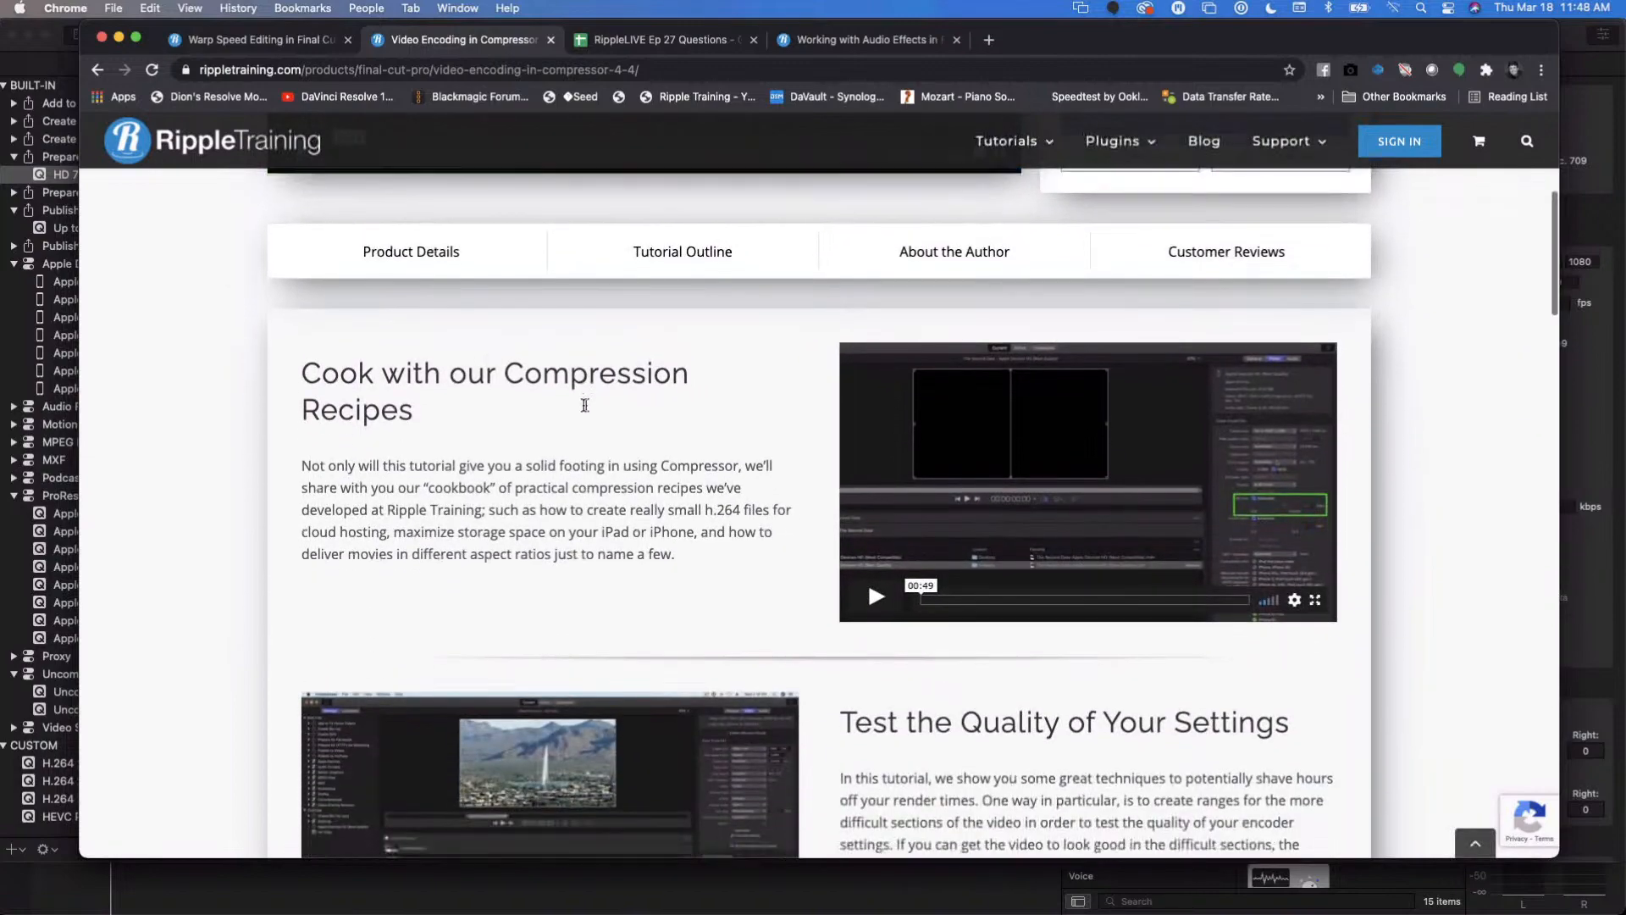
pyautogui.scroll(-10, 585, 405)
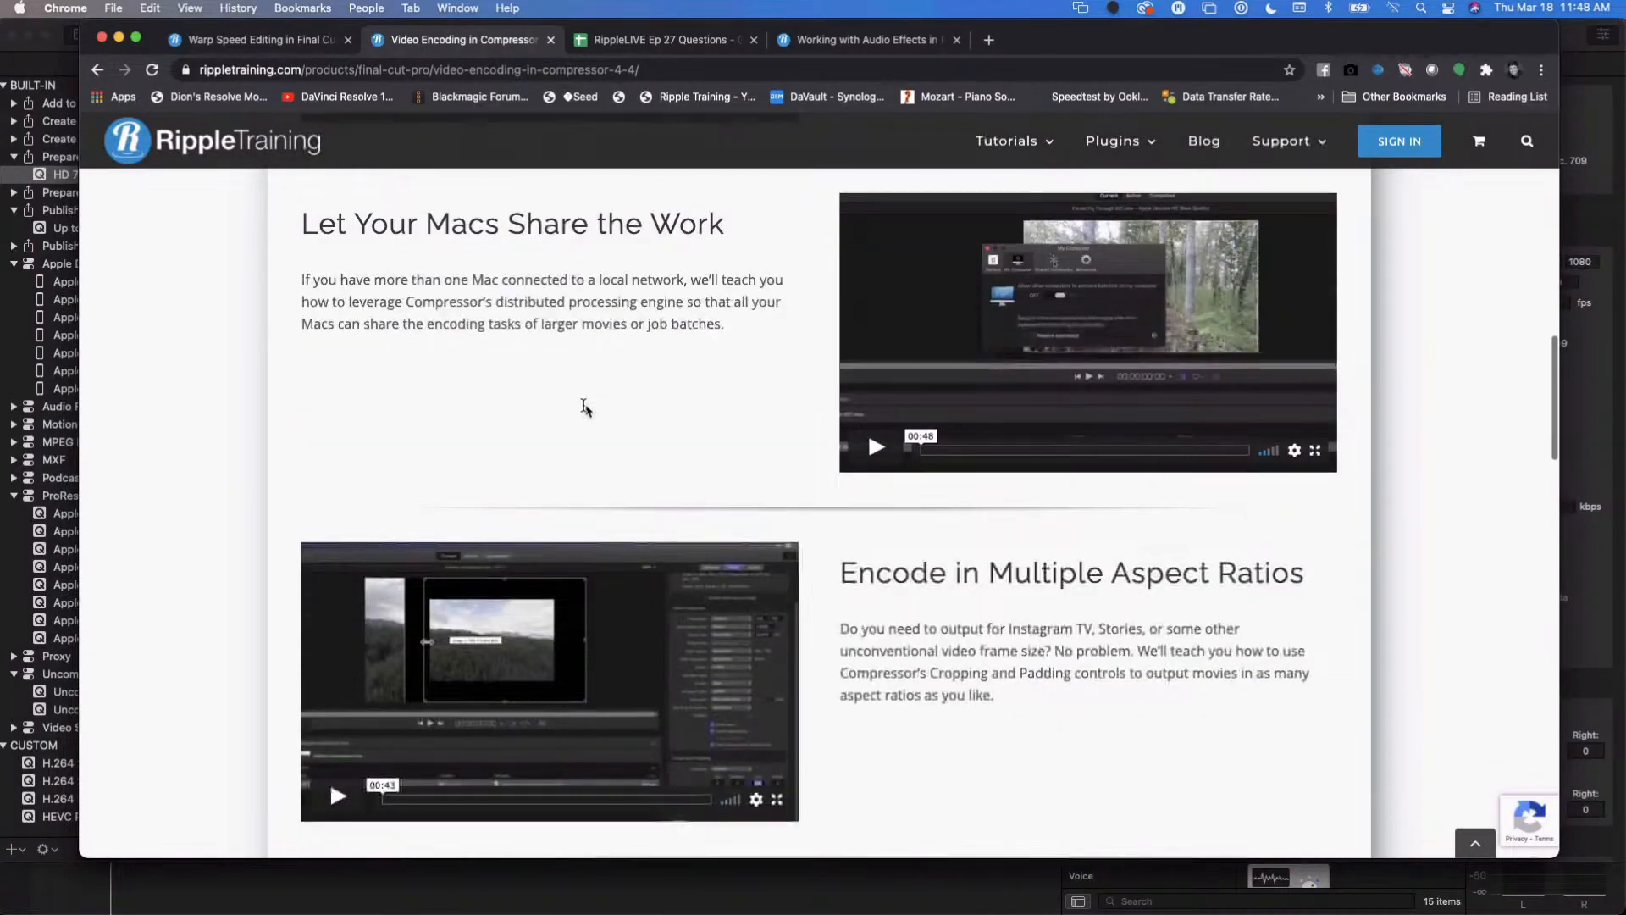
pyautogui.scroll(15, 585, 407)
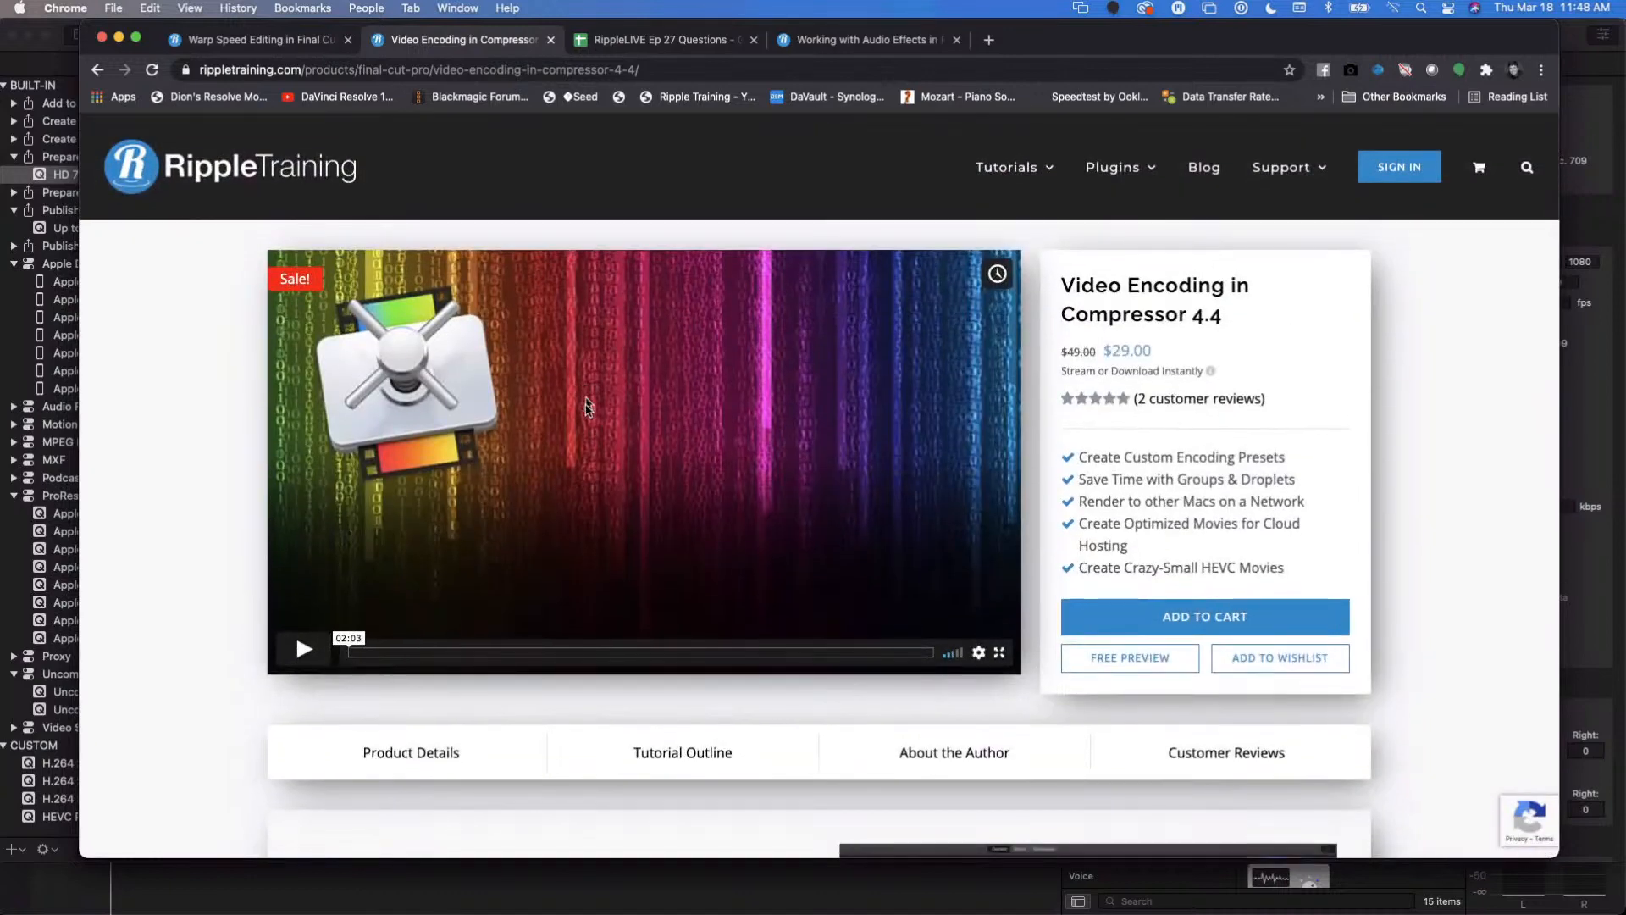
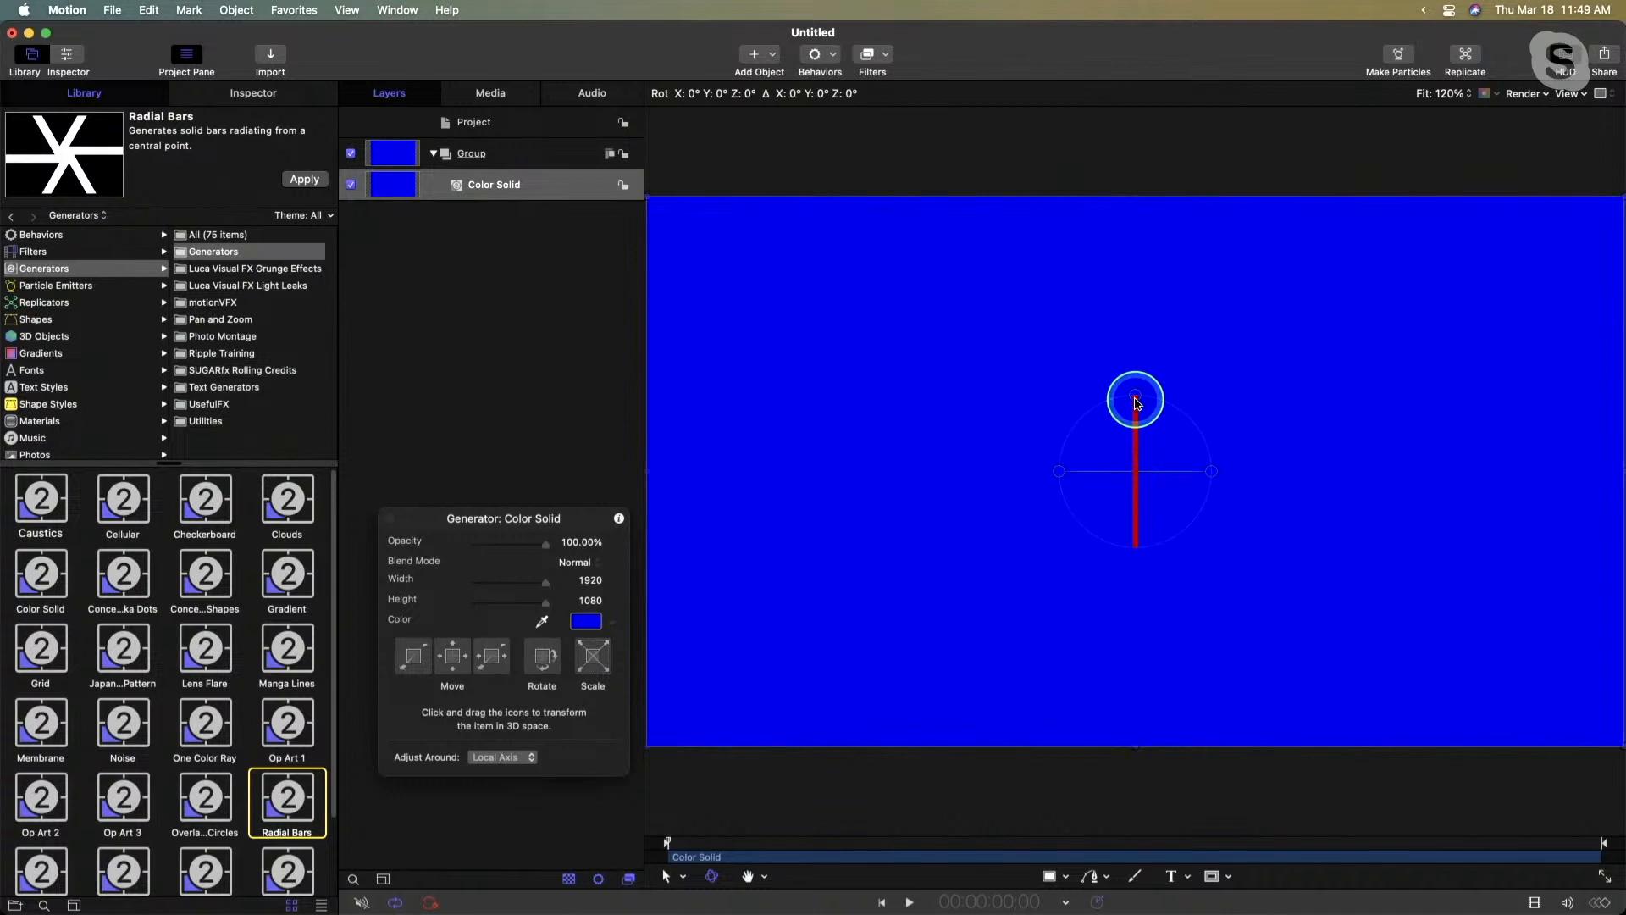
# - In Motion, rotate the blue Color Solid flat as a floor and add a camera above it, switching the 2D groups to 3D
pyautogui.moveTo(1136, 403); pyautogui.dragTo(1176, 409)
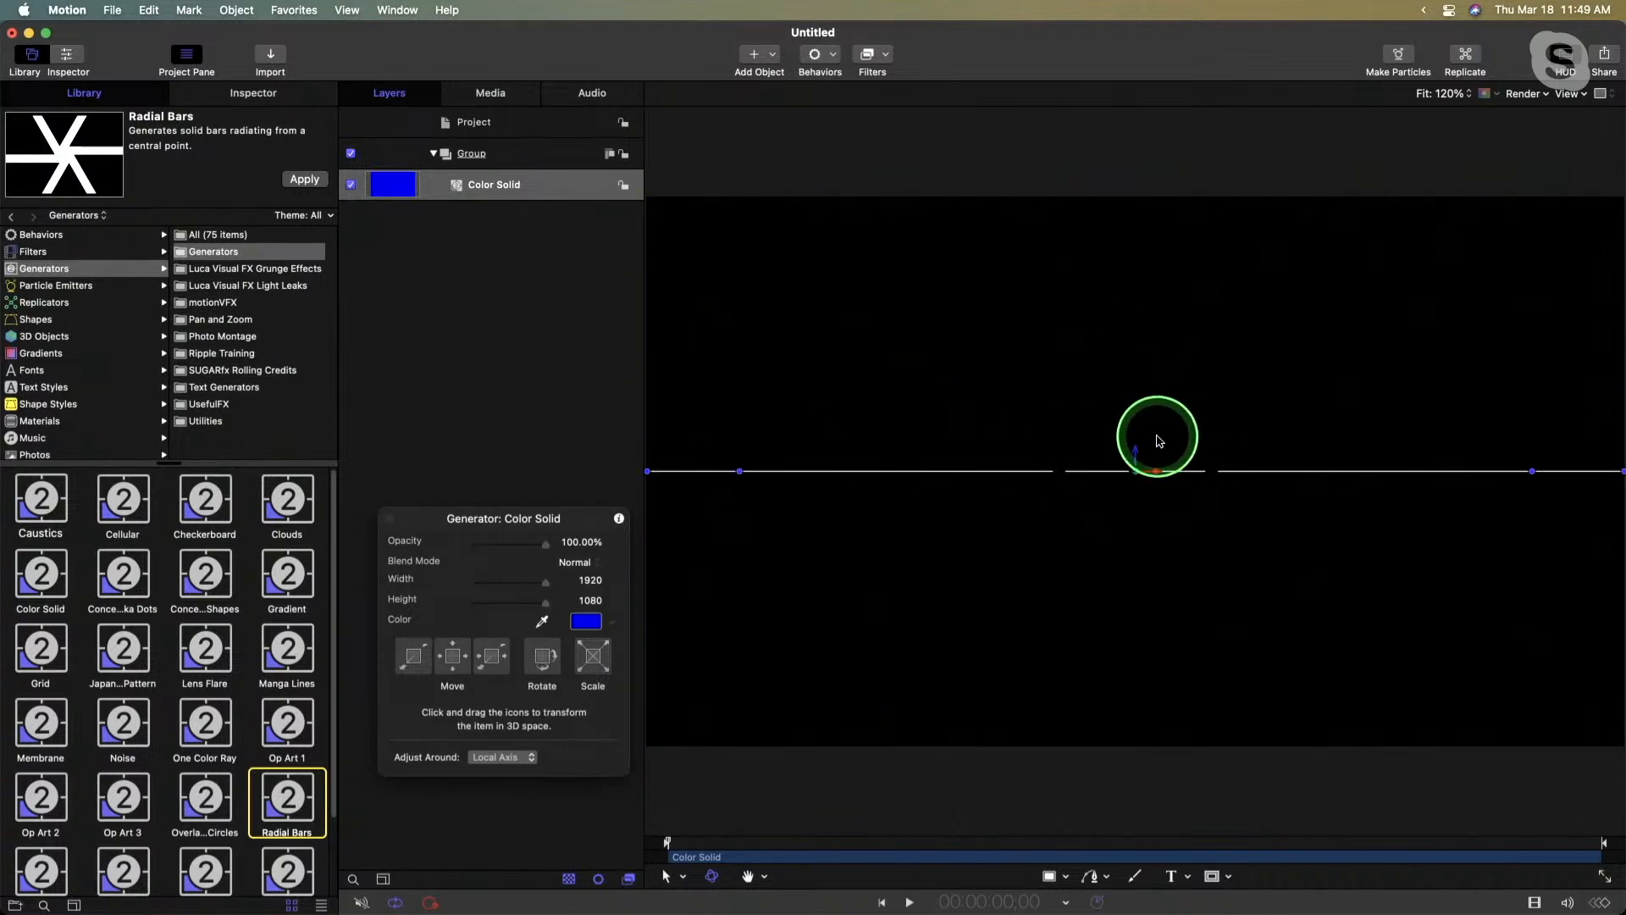
pyautogui.click(752, 53)
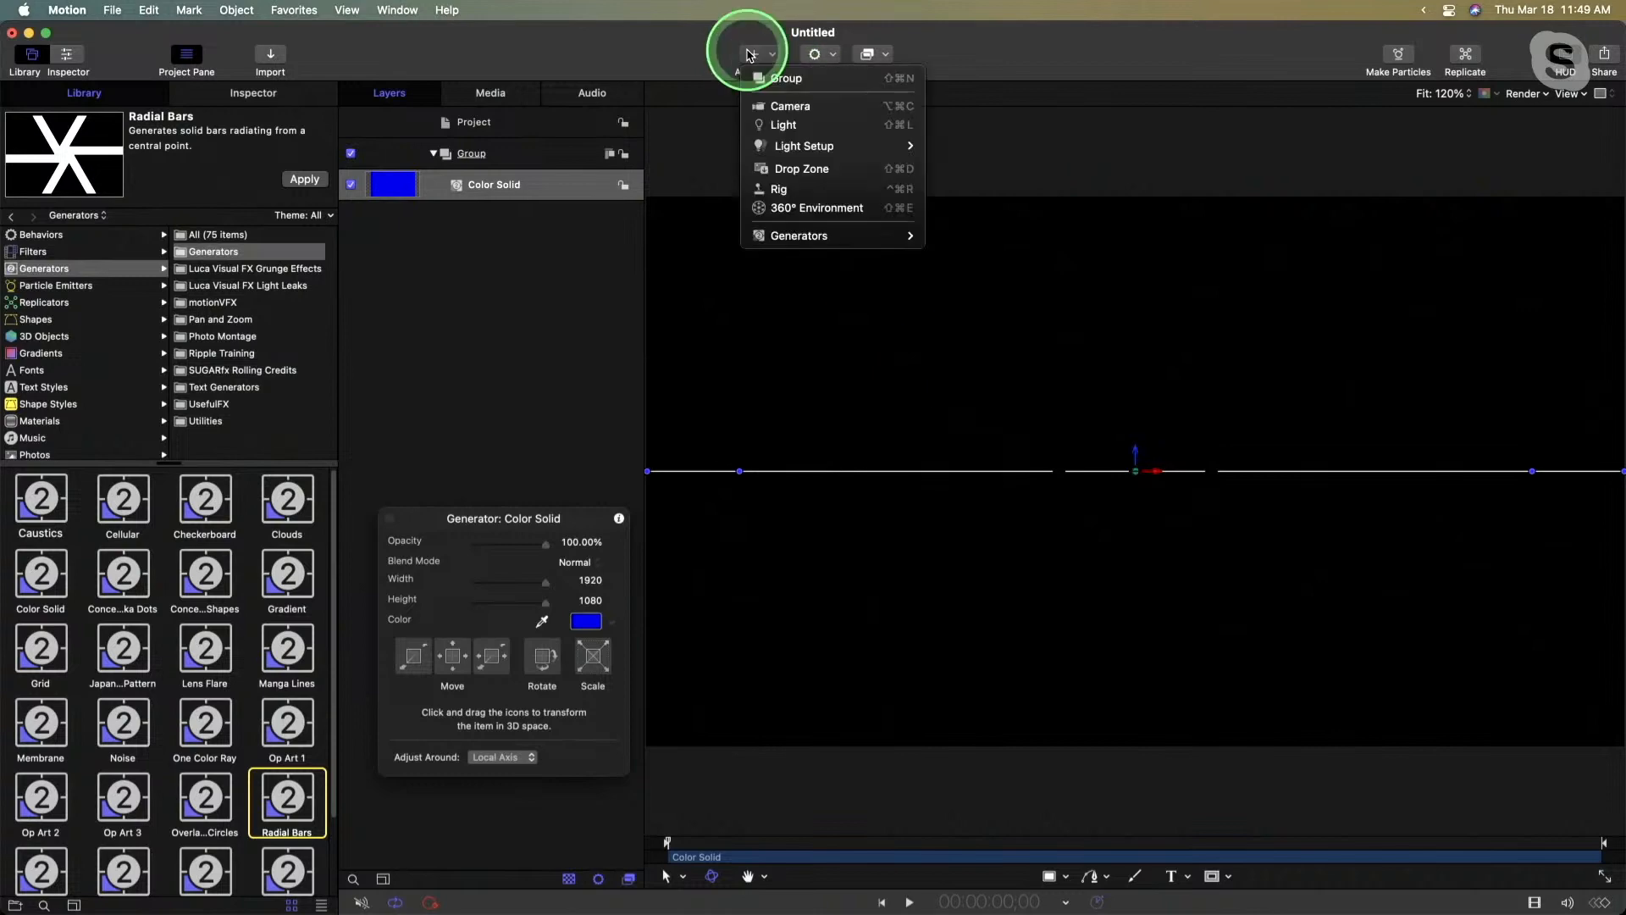
pyautogui.click(790, 108)
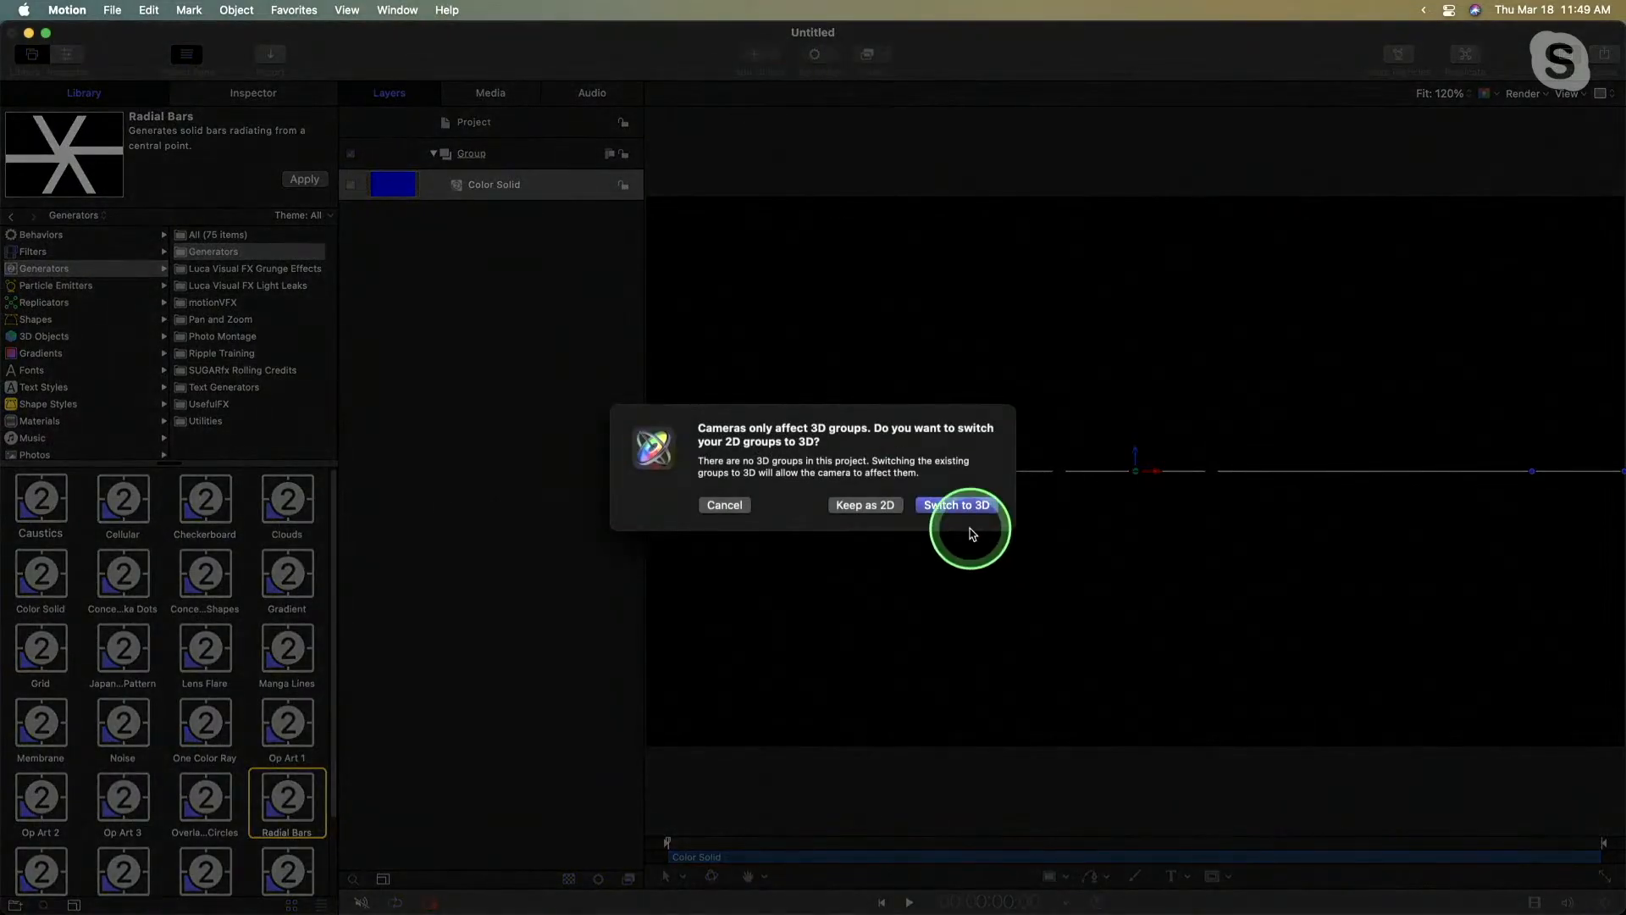
pyautogui.click(961, 506)
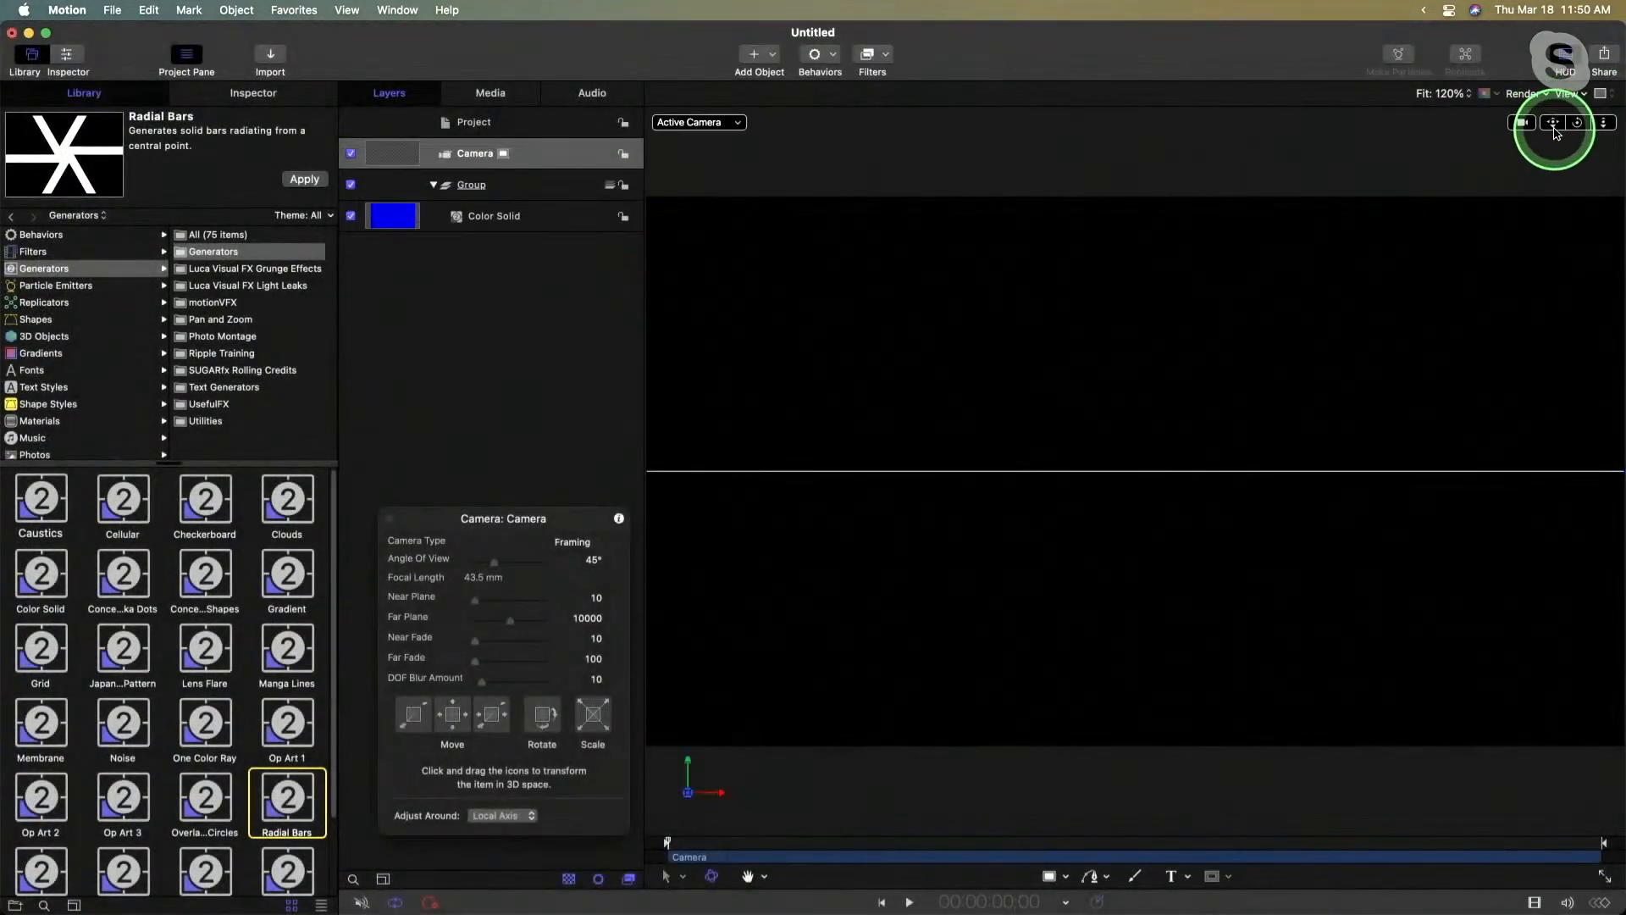
pyautogui.moveTo(1553, 125); pyautogui.dragTo(1553, 121)
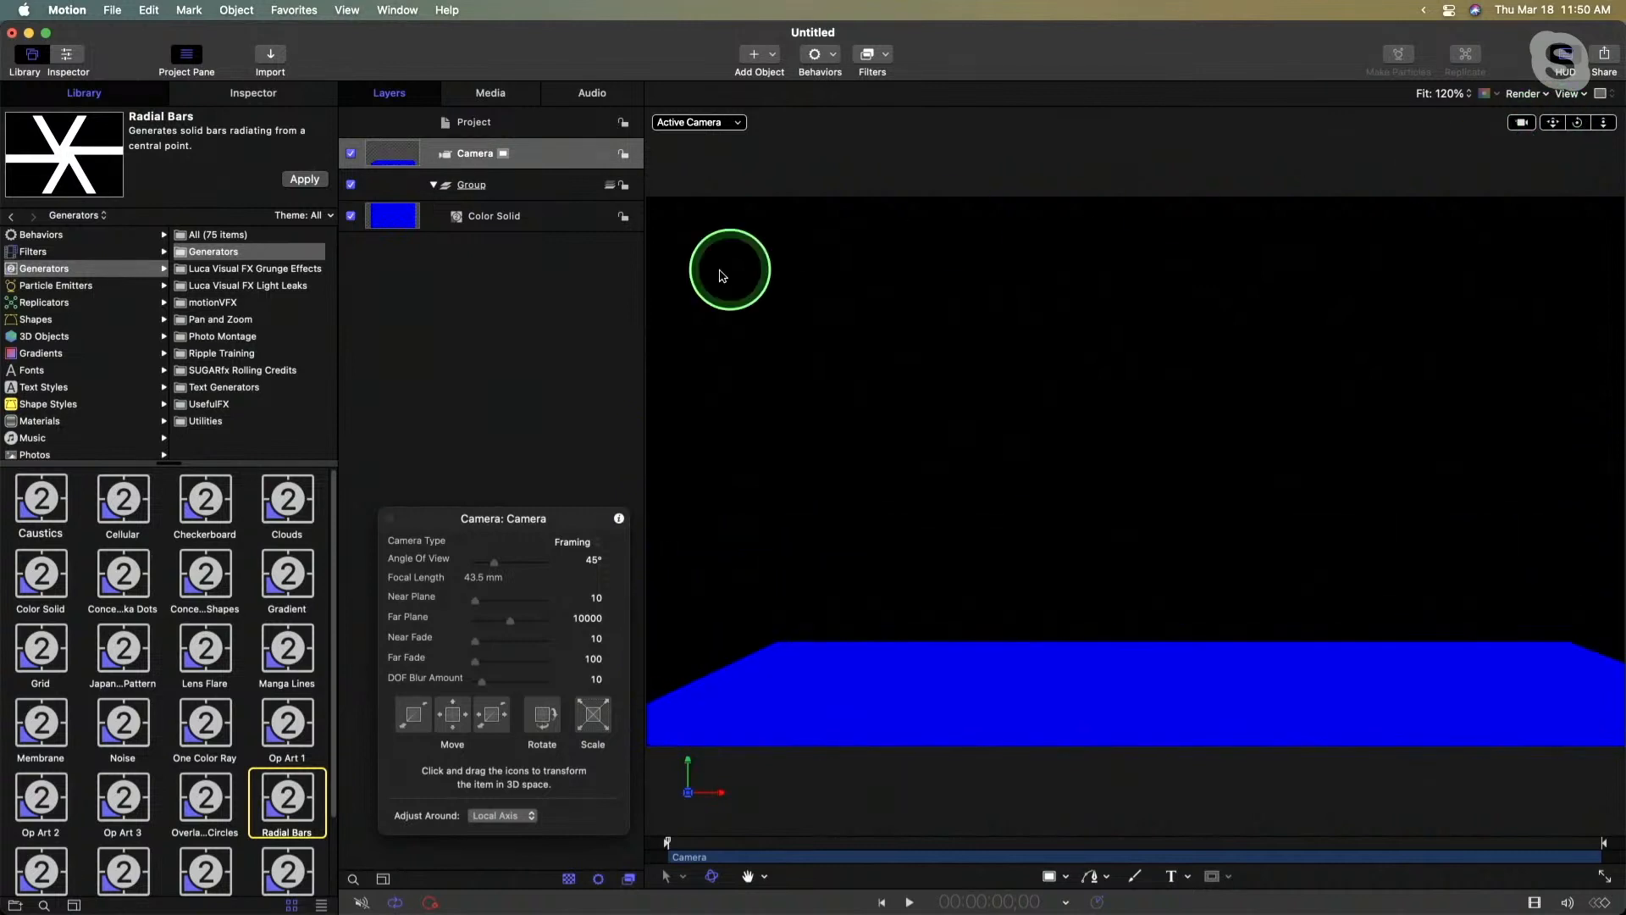
# - Add the text HELLO above the blue floor
pyautogui.press('t')
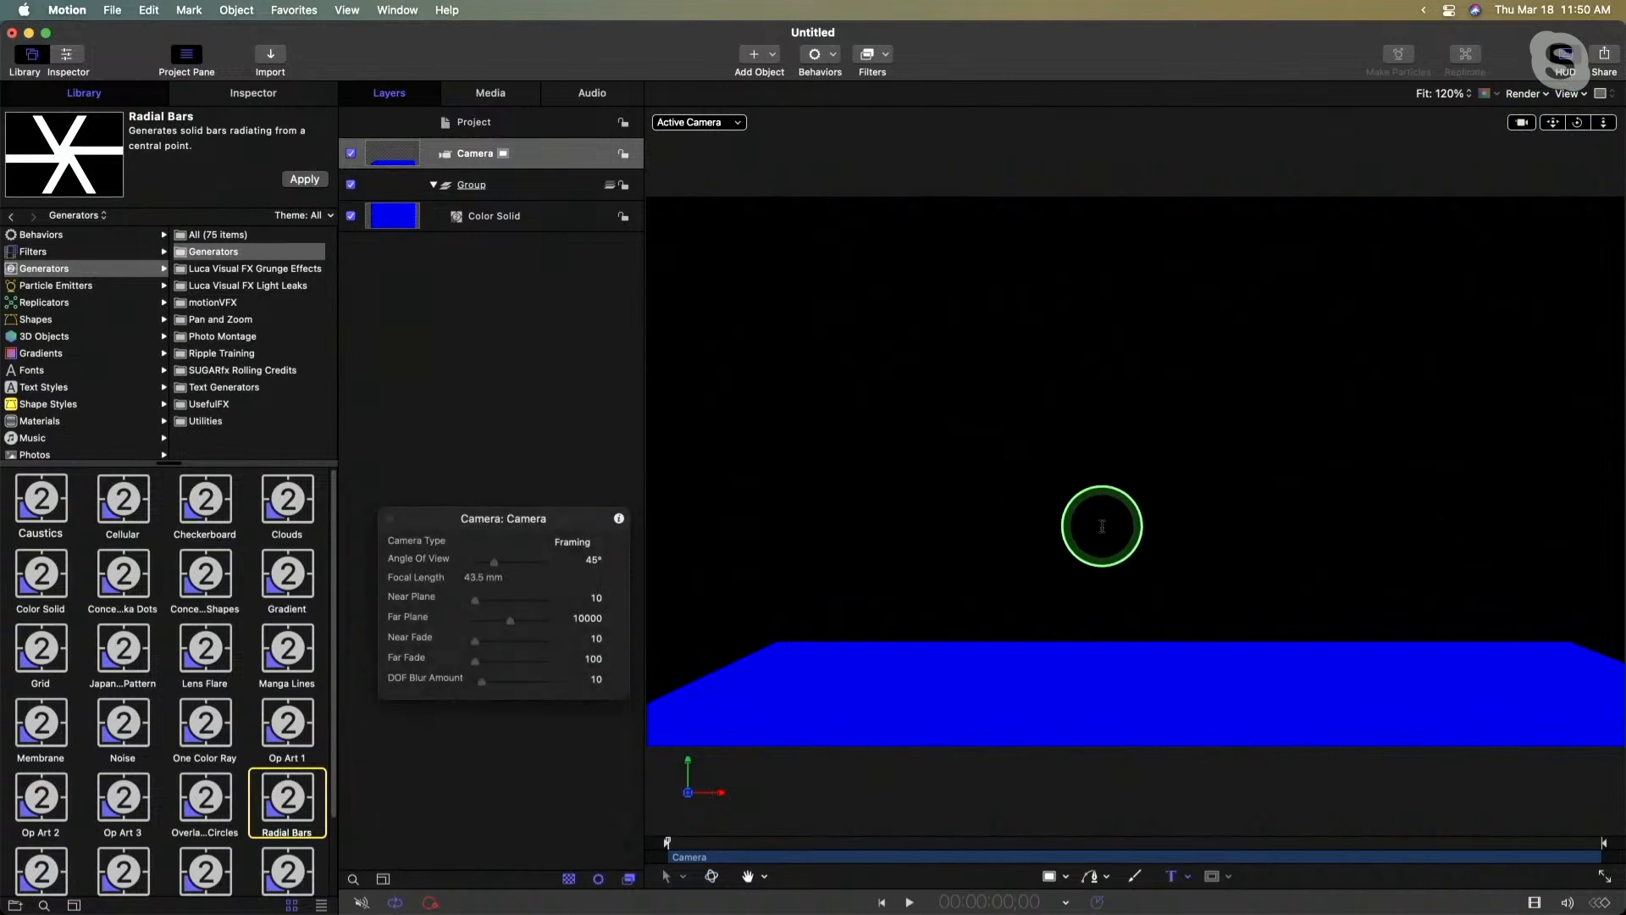
pyautogui.click(1102, 526)
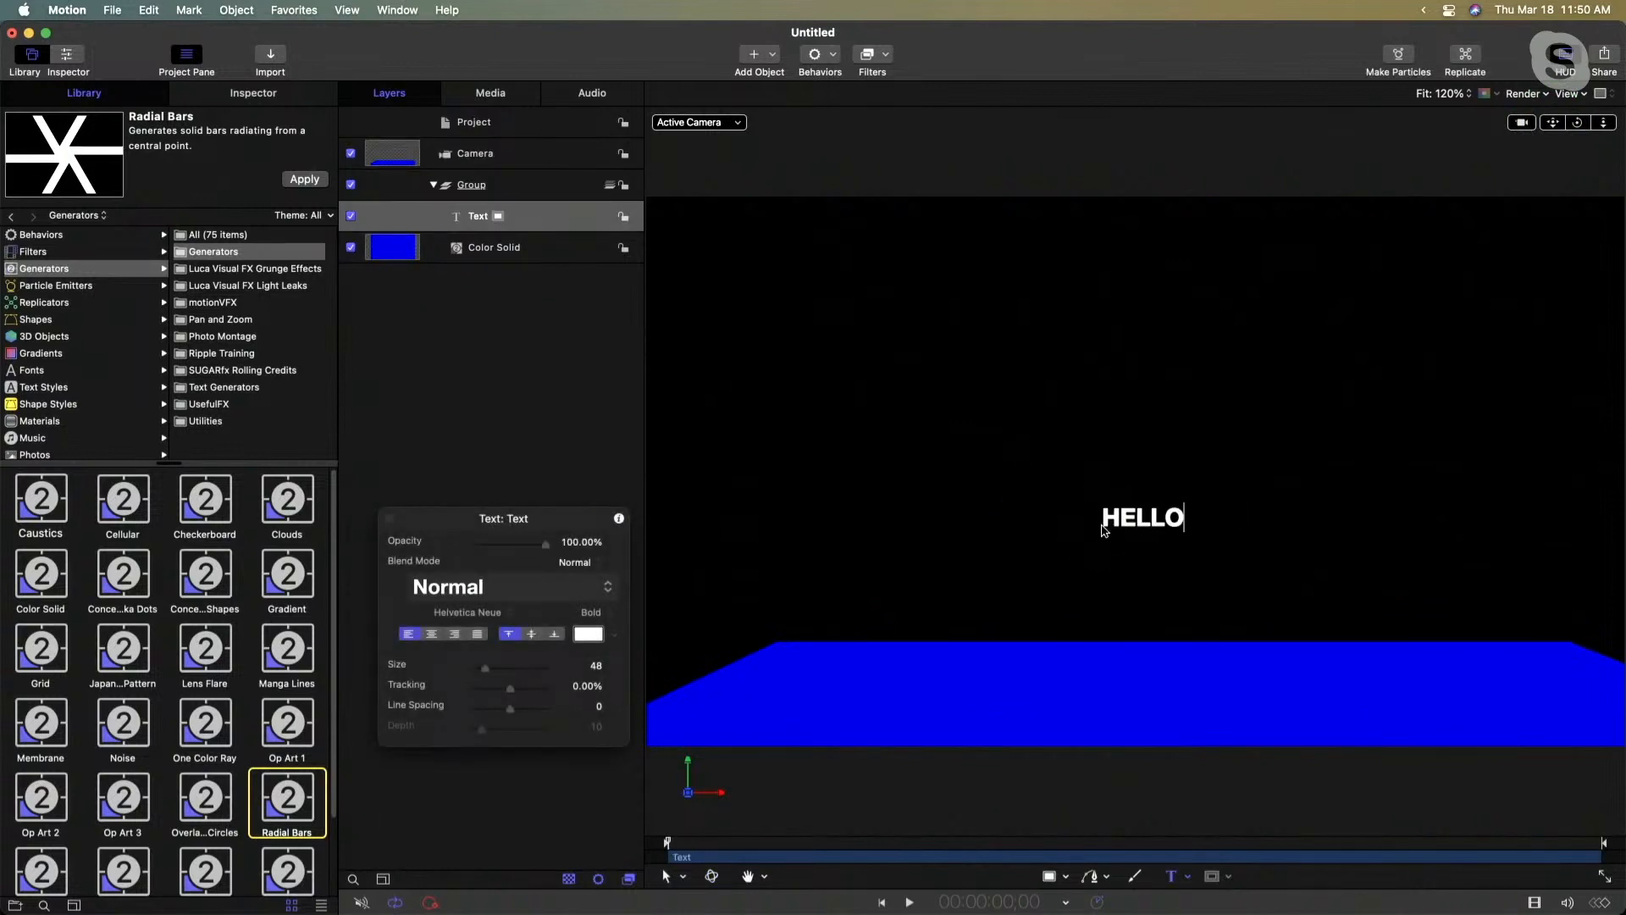
pyautogui.press('Escape')
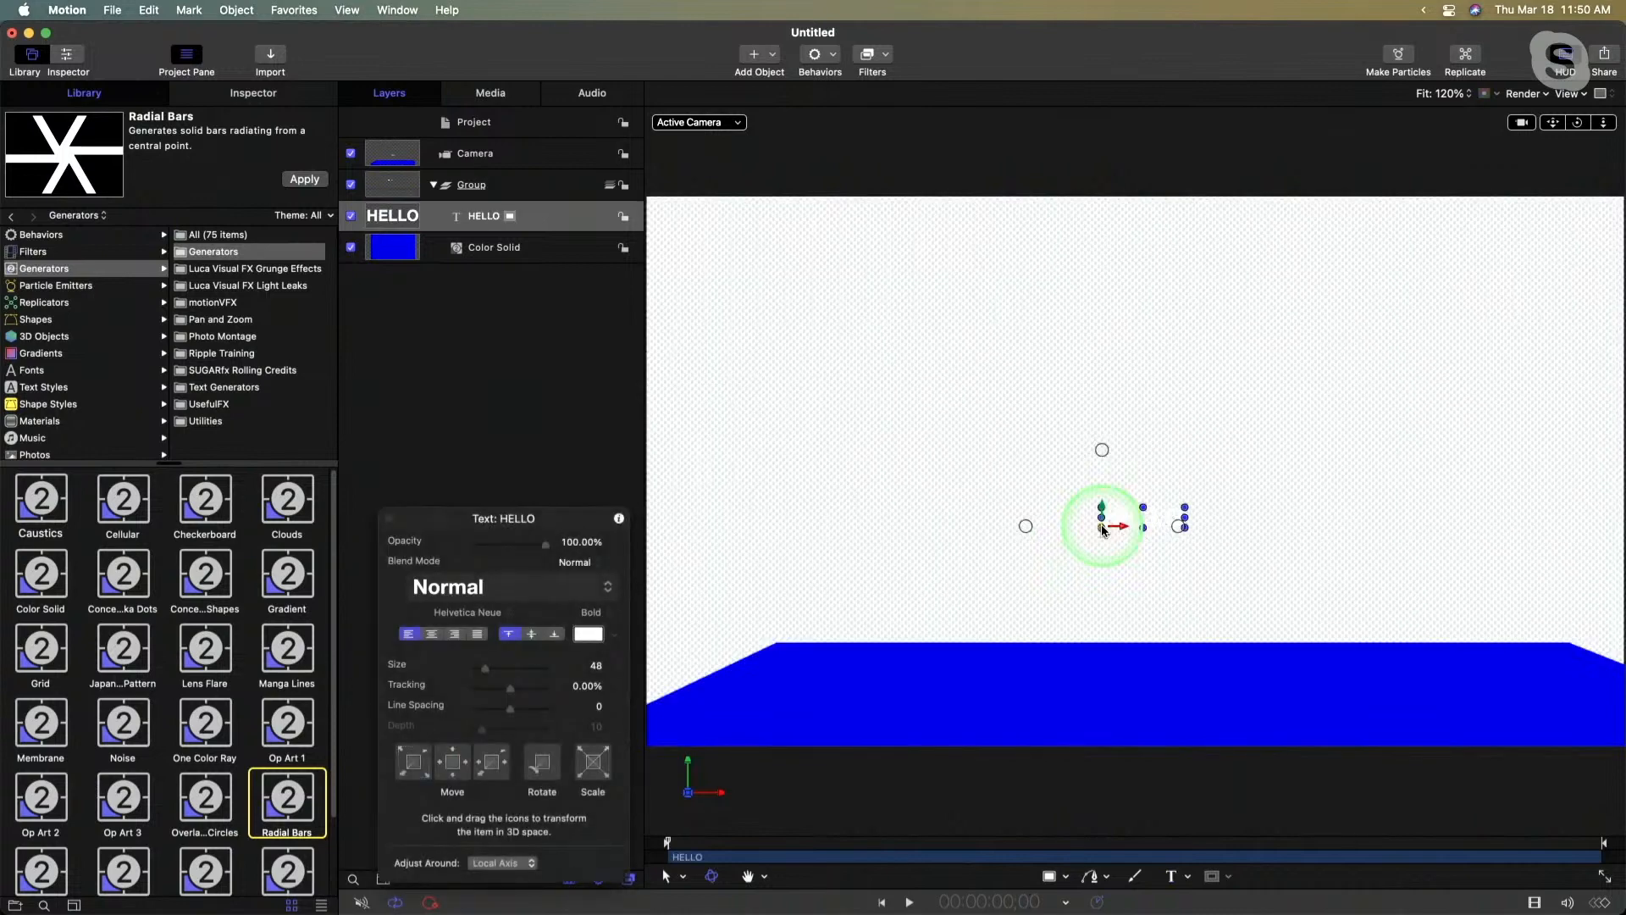
# - Set the canvas channel display to Color and scale the HELLO text up to about 261%
pyautogui.click(1487, 95)
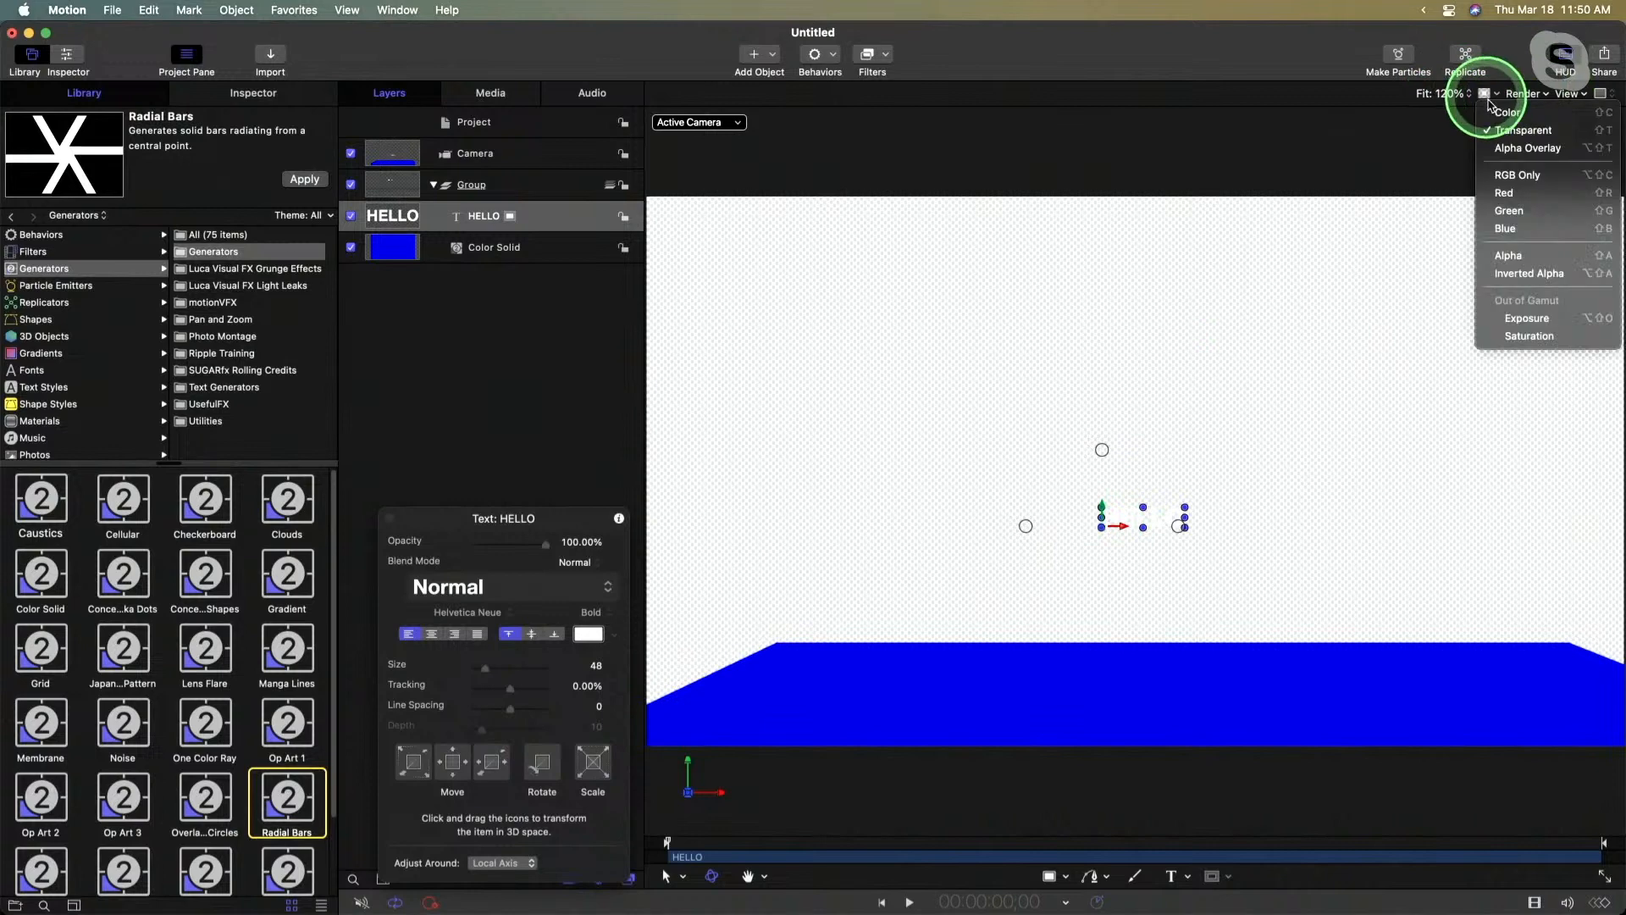
pyautogui.click(1498, 110)
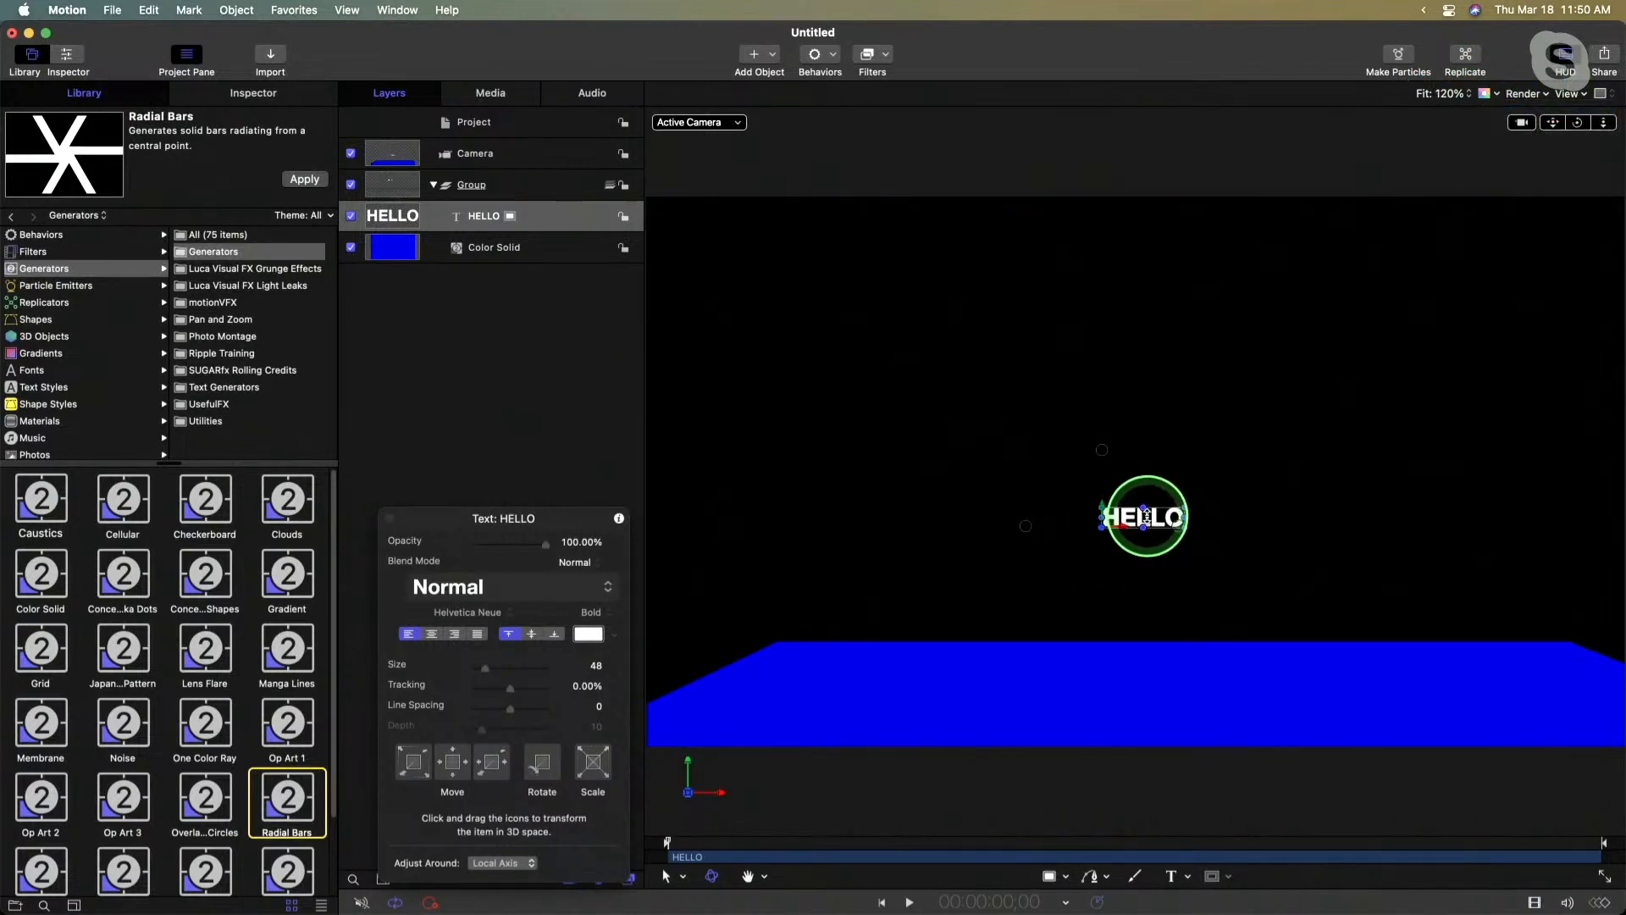
pyautogui.moveTo(1184, 508); pyautogui.dragTo(1253, 475)
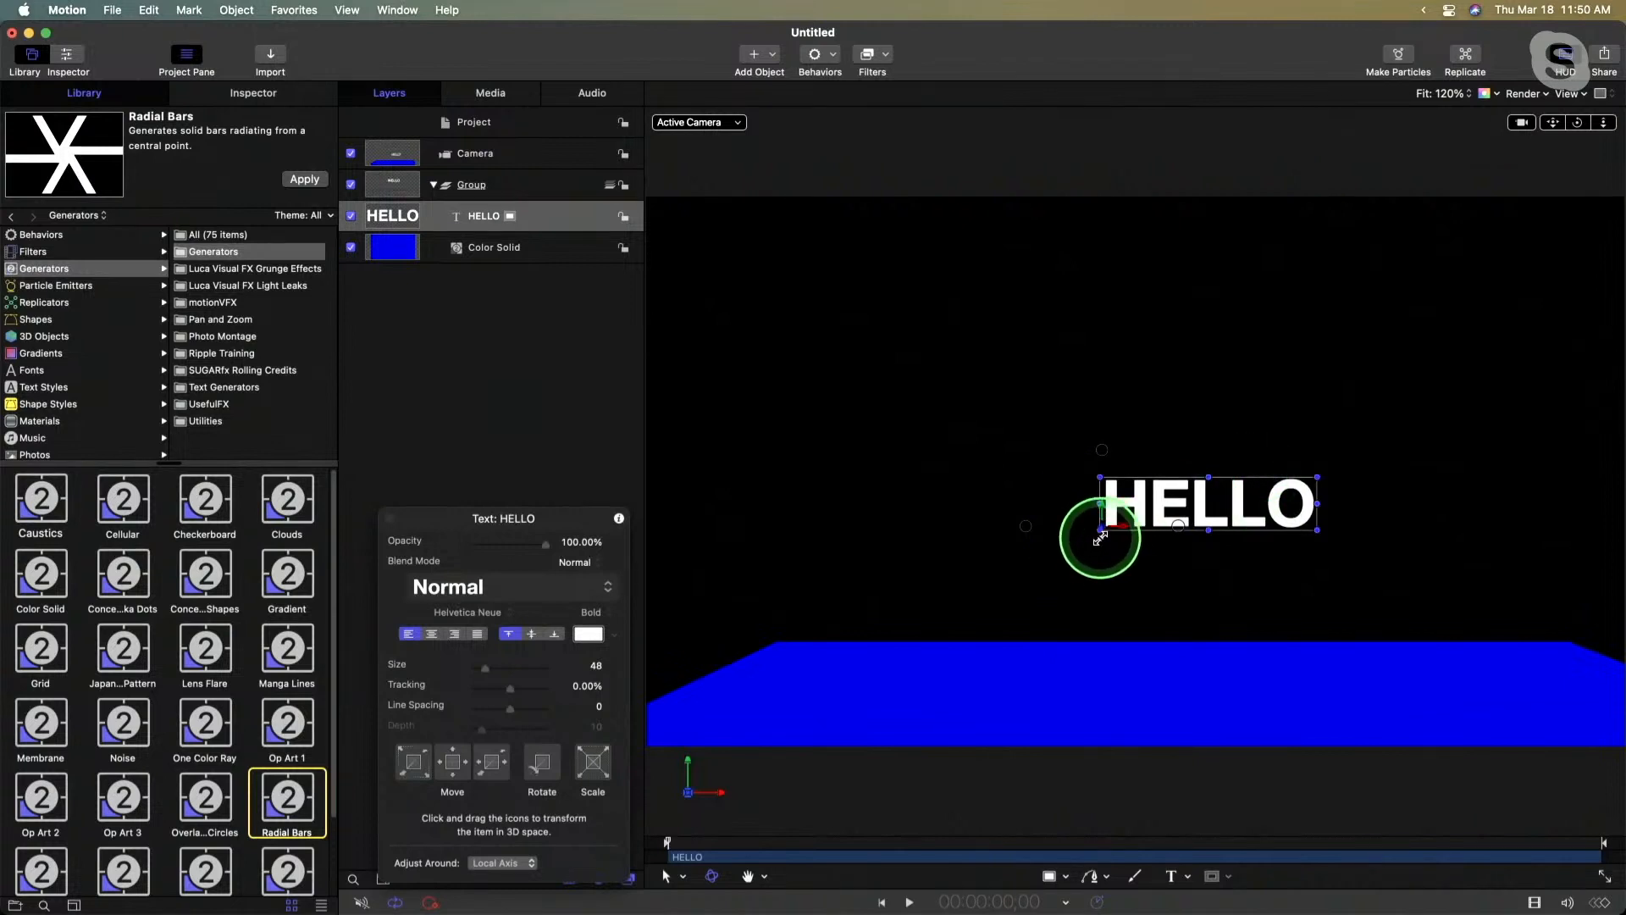
# - Set the HELLO text's Y position to 0 px
pyautogui.click(243, 96)
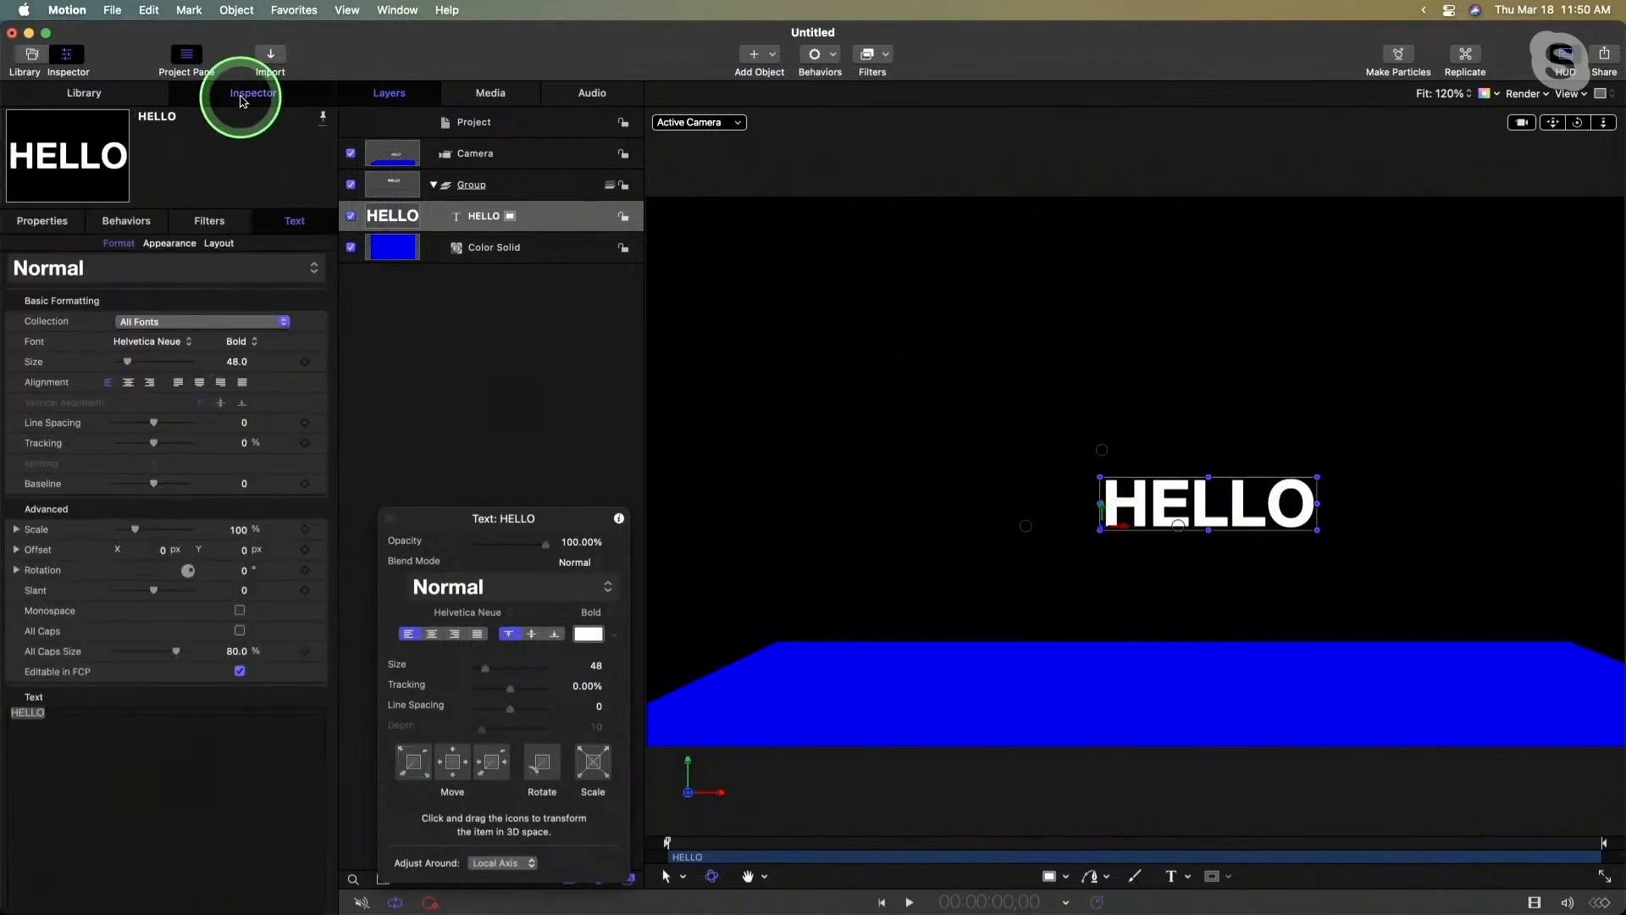
pyautogui.click(44, 221)
pyautogui.click(239, 273)
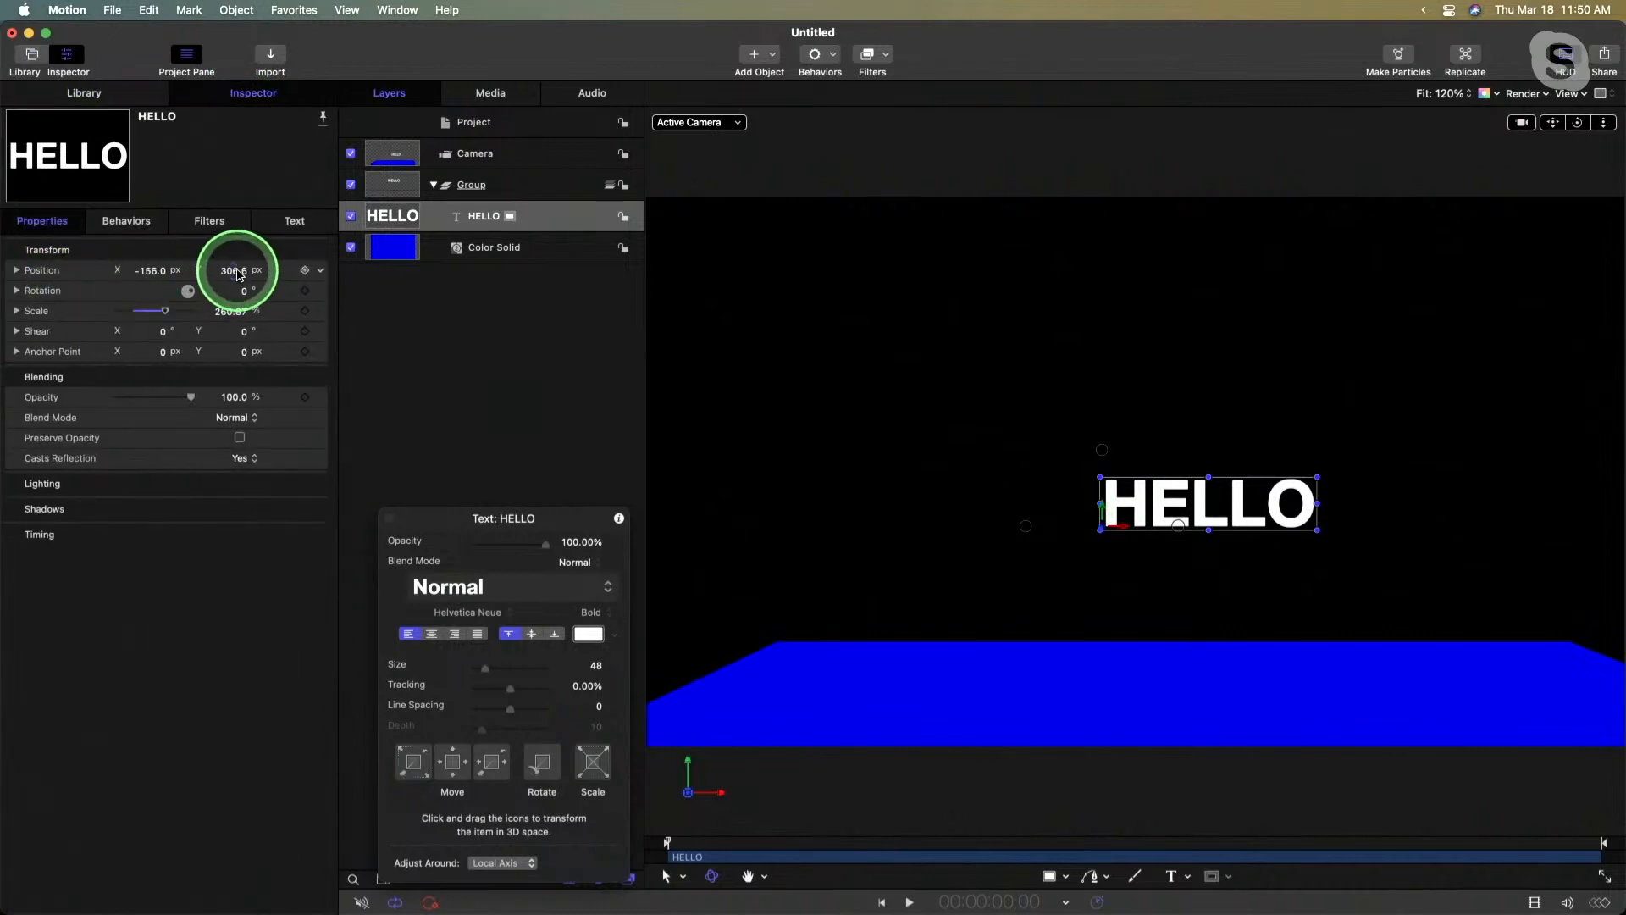
pyautogui.write('0')
pyautogui.press('Return')
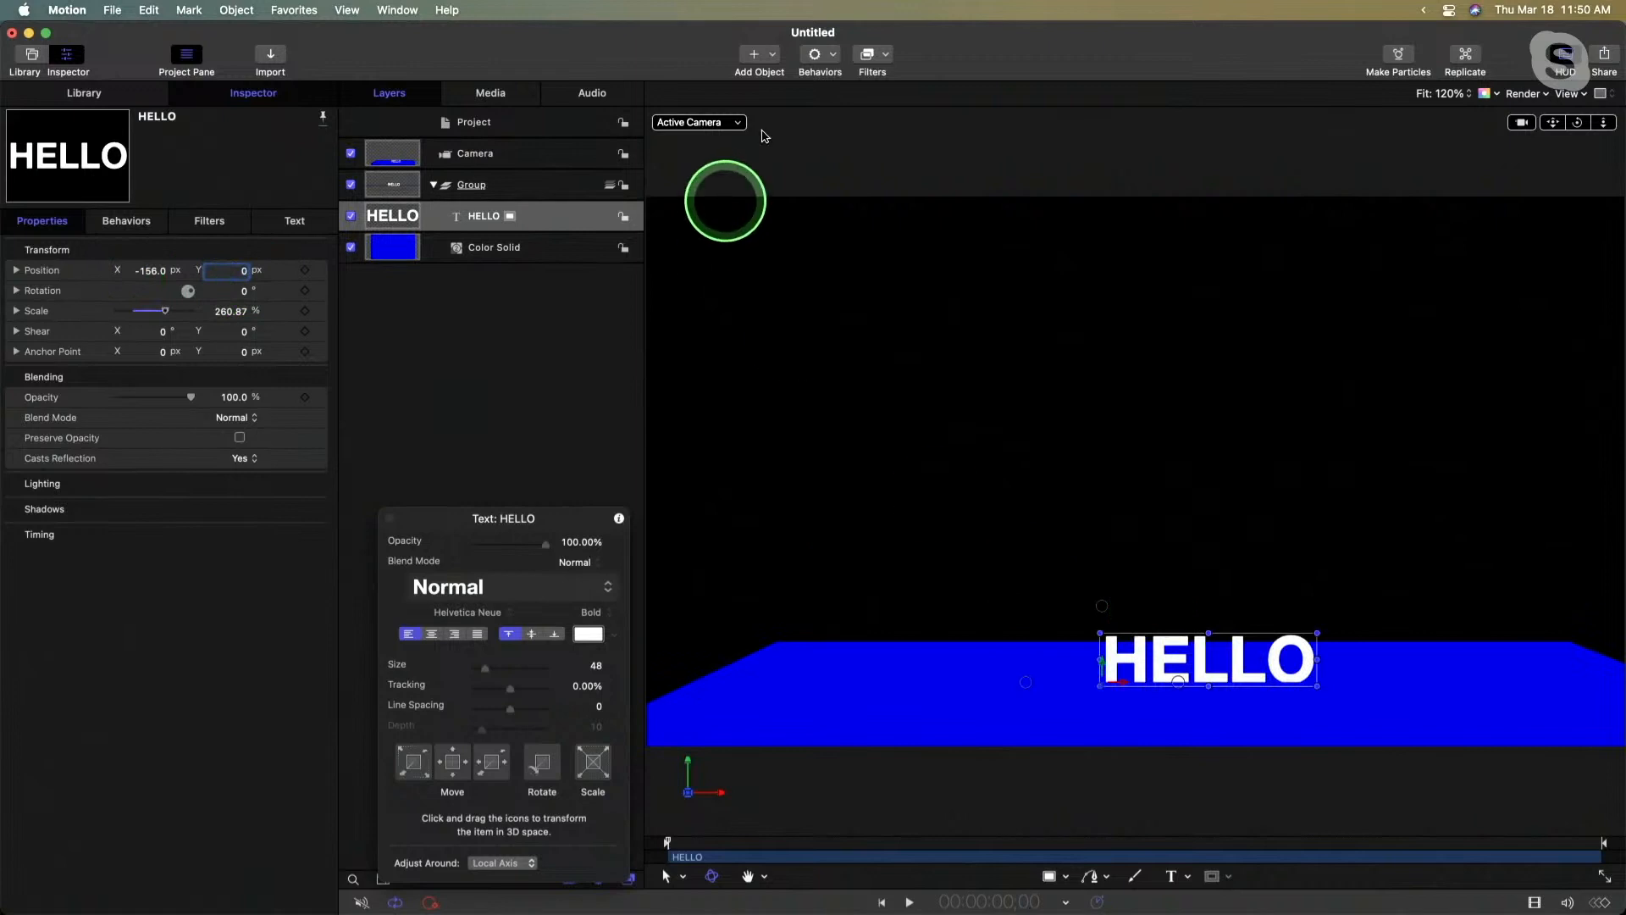
# - Add a light to the scene and move it above the blue floor, near the HELLO text
pyautogui.click(768, 56)
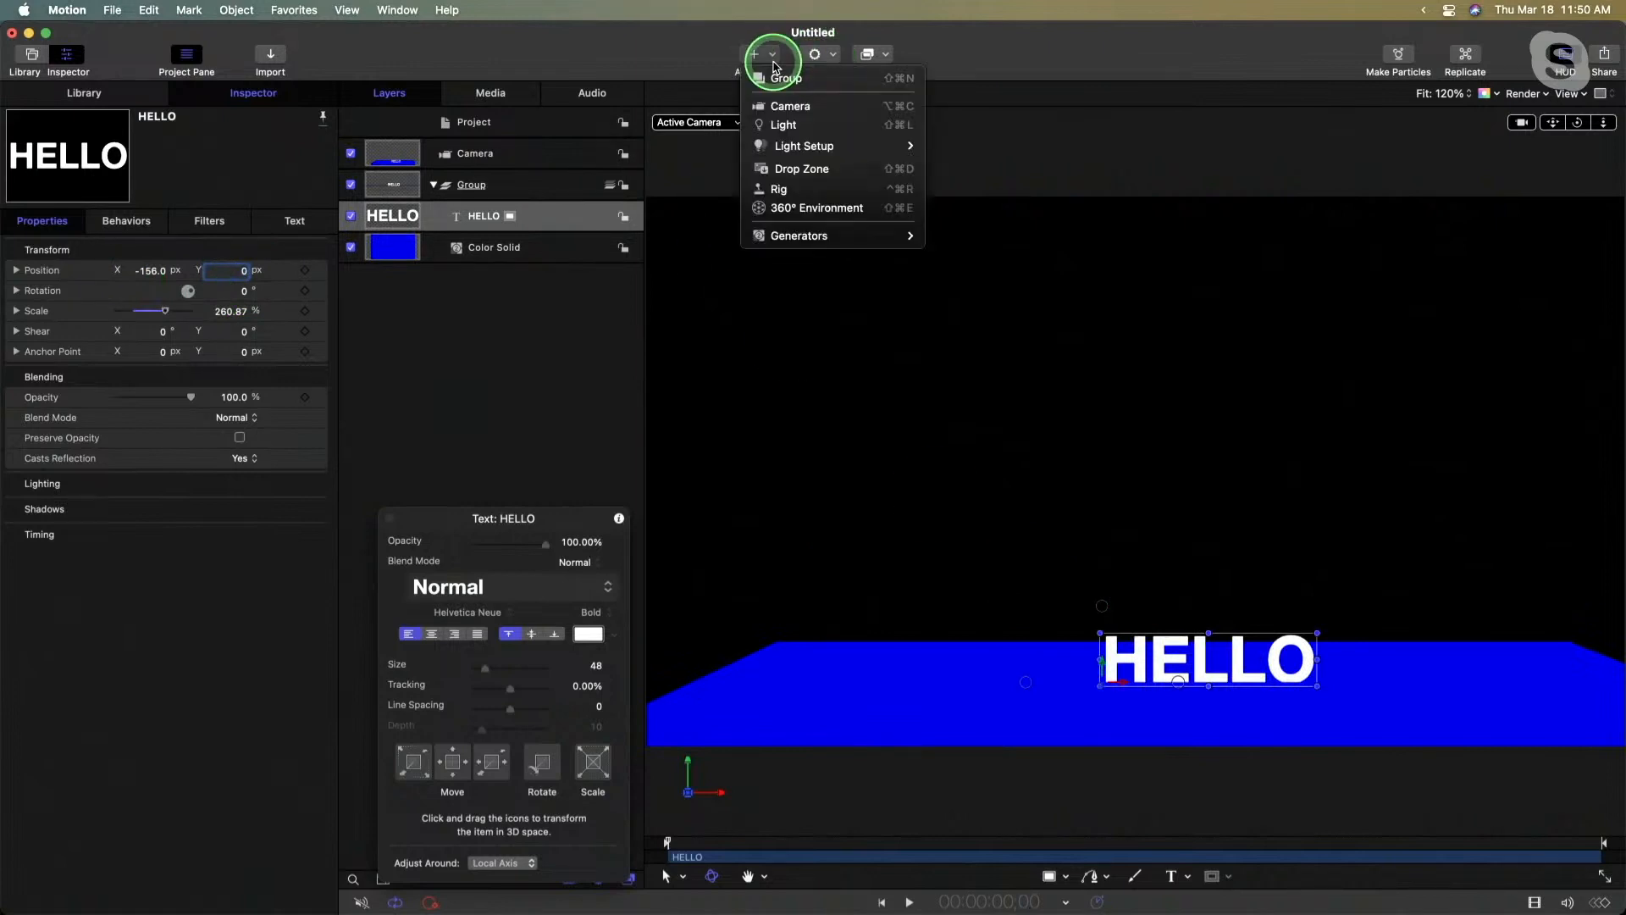
pyautogui.click(779, 127)
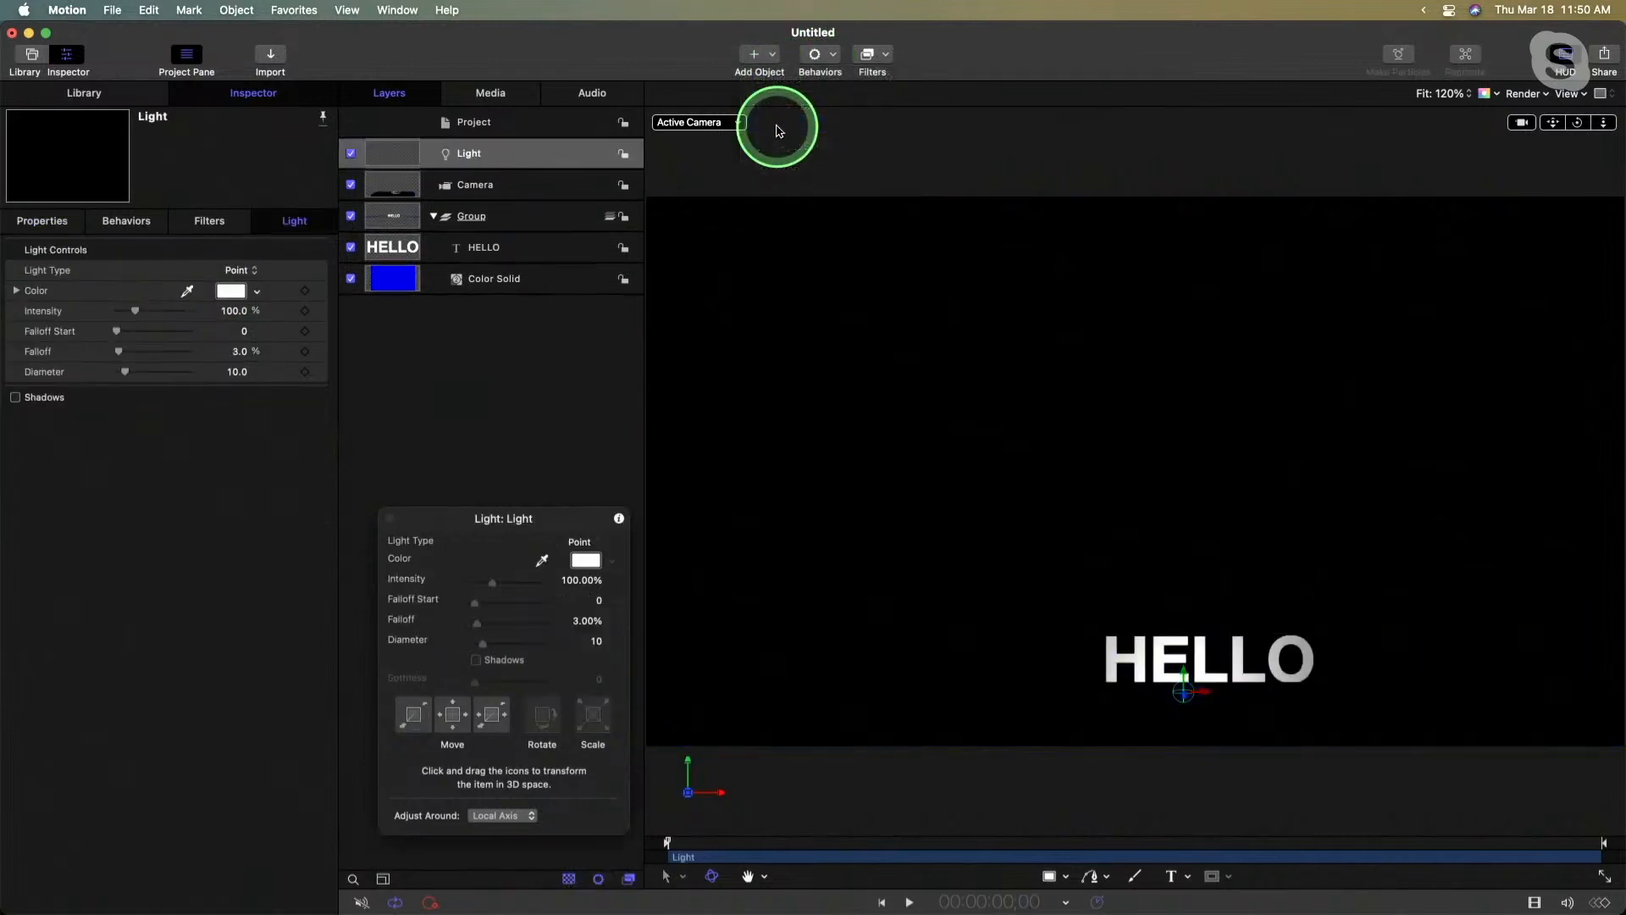
pyautogui.moveTo(1180, 682); pyautogui.dragTo(1401, 685)
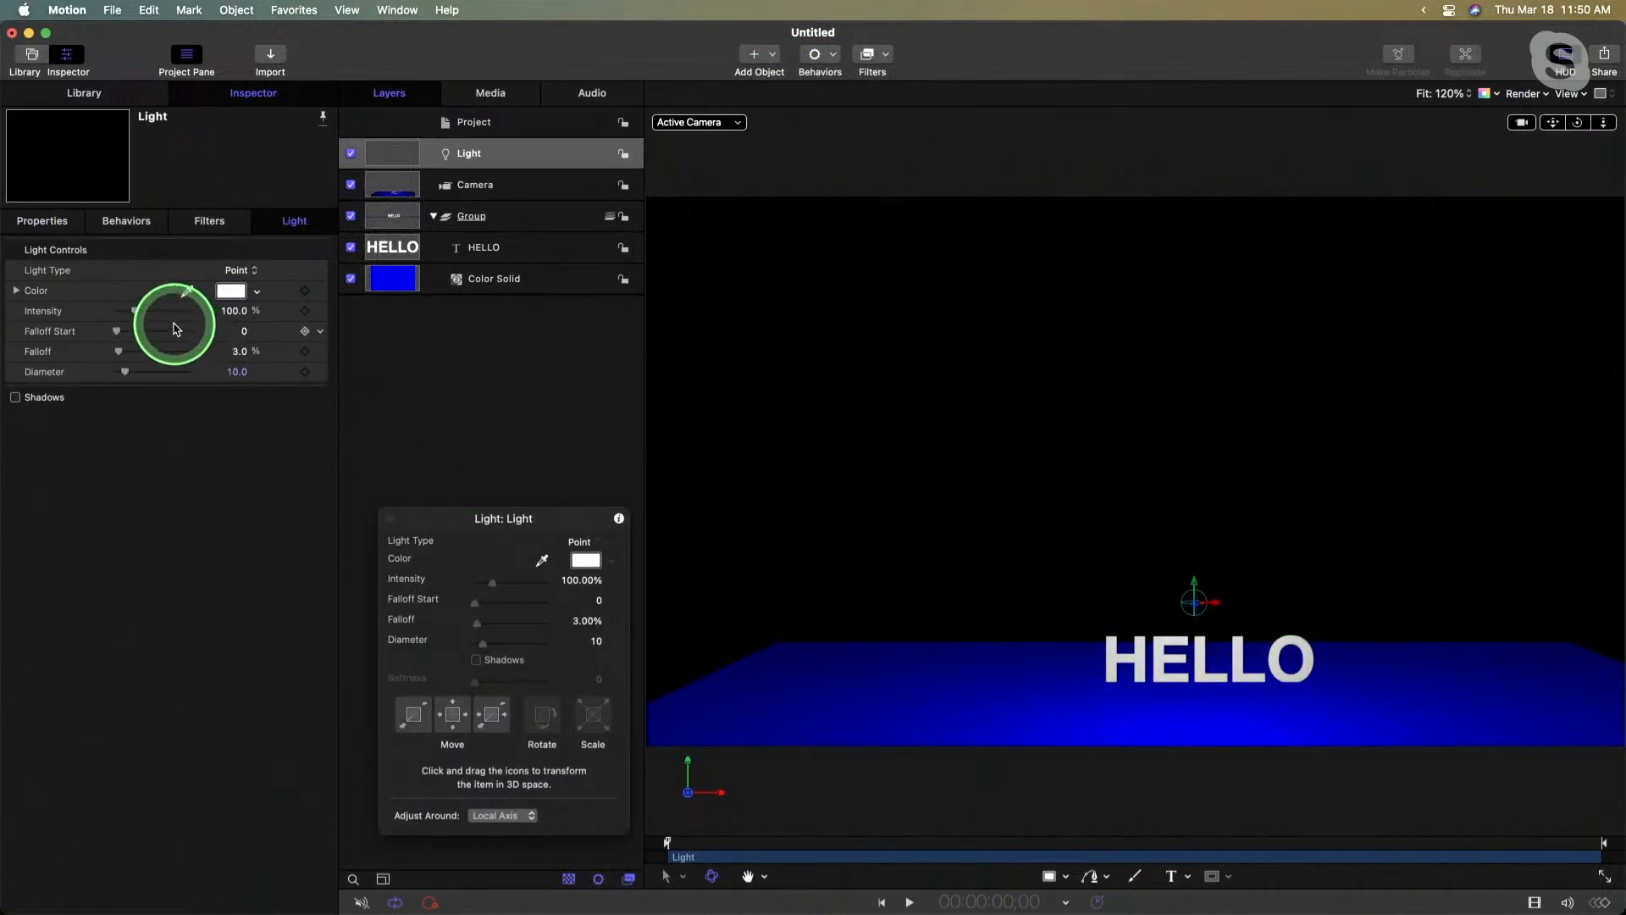
# - Raise the light's intensity to about 229% and turn on its shadows
pyautogui.moveTo(136, 311); pyautogui.dragTo(159, 316)
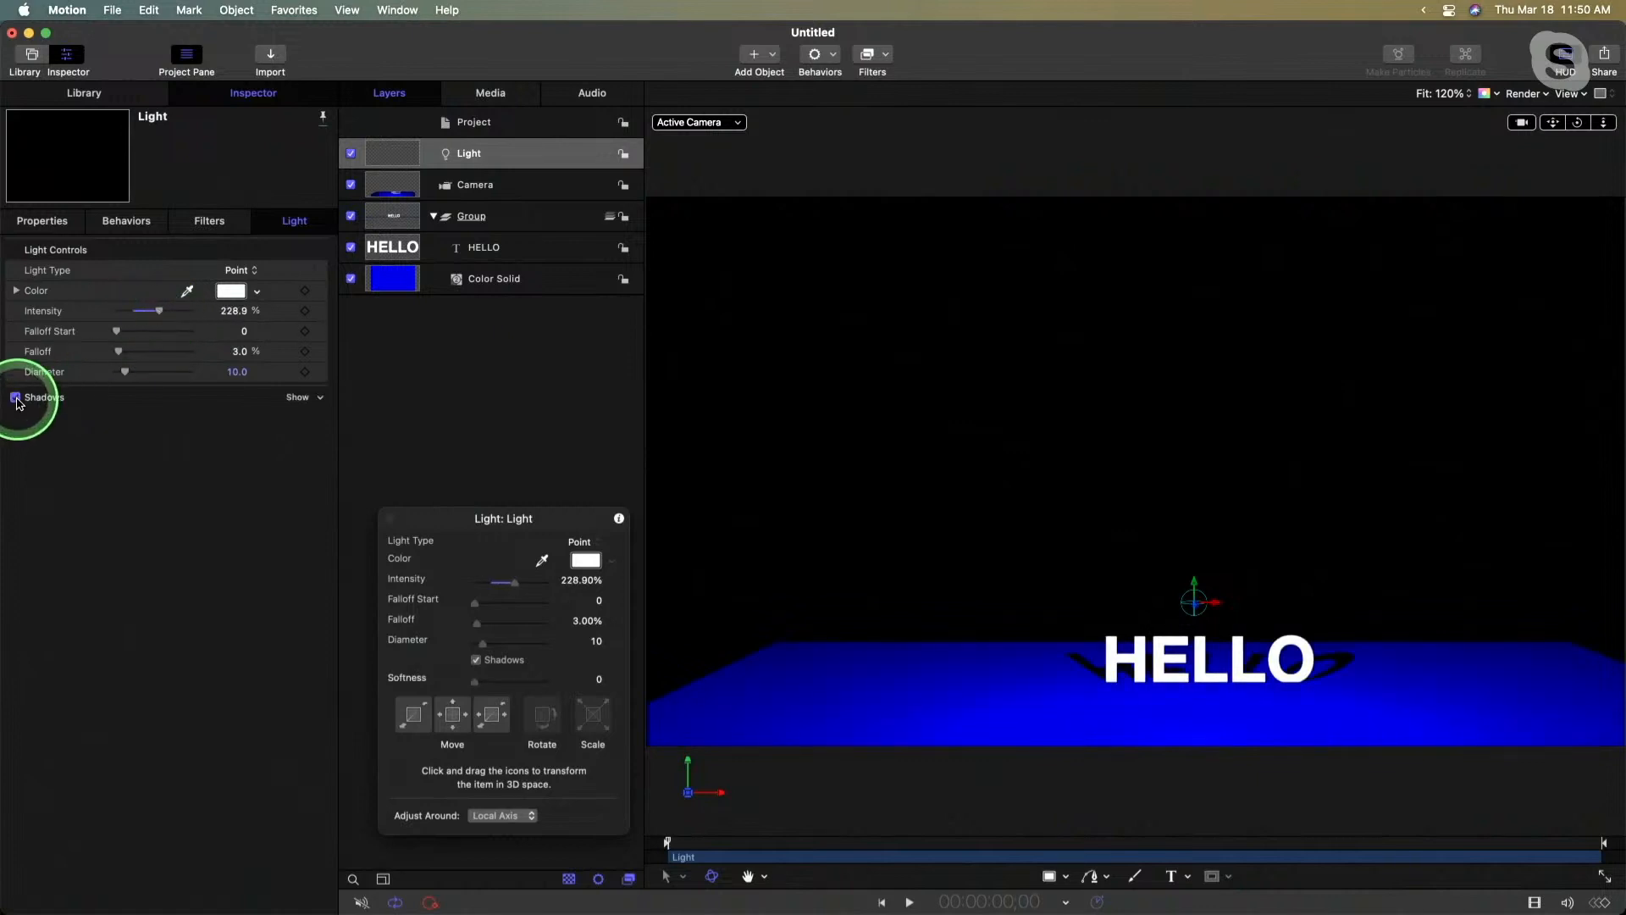
pyautogui.moveTo(1578, 123); pyautogui.dragTo(1574, 125)
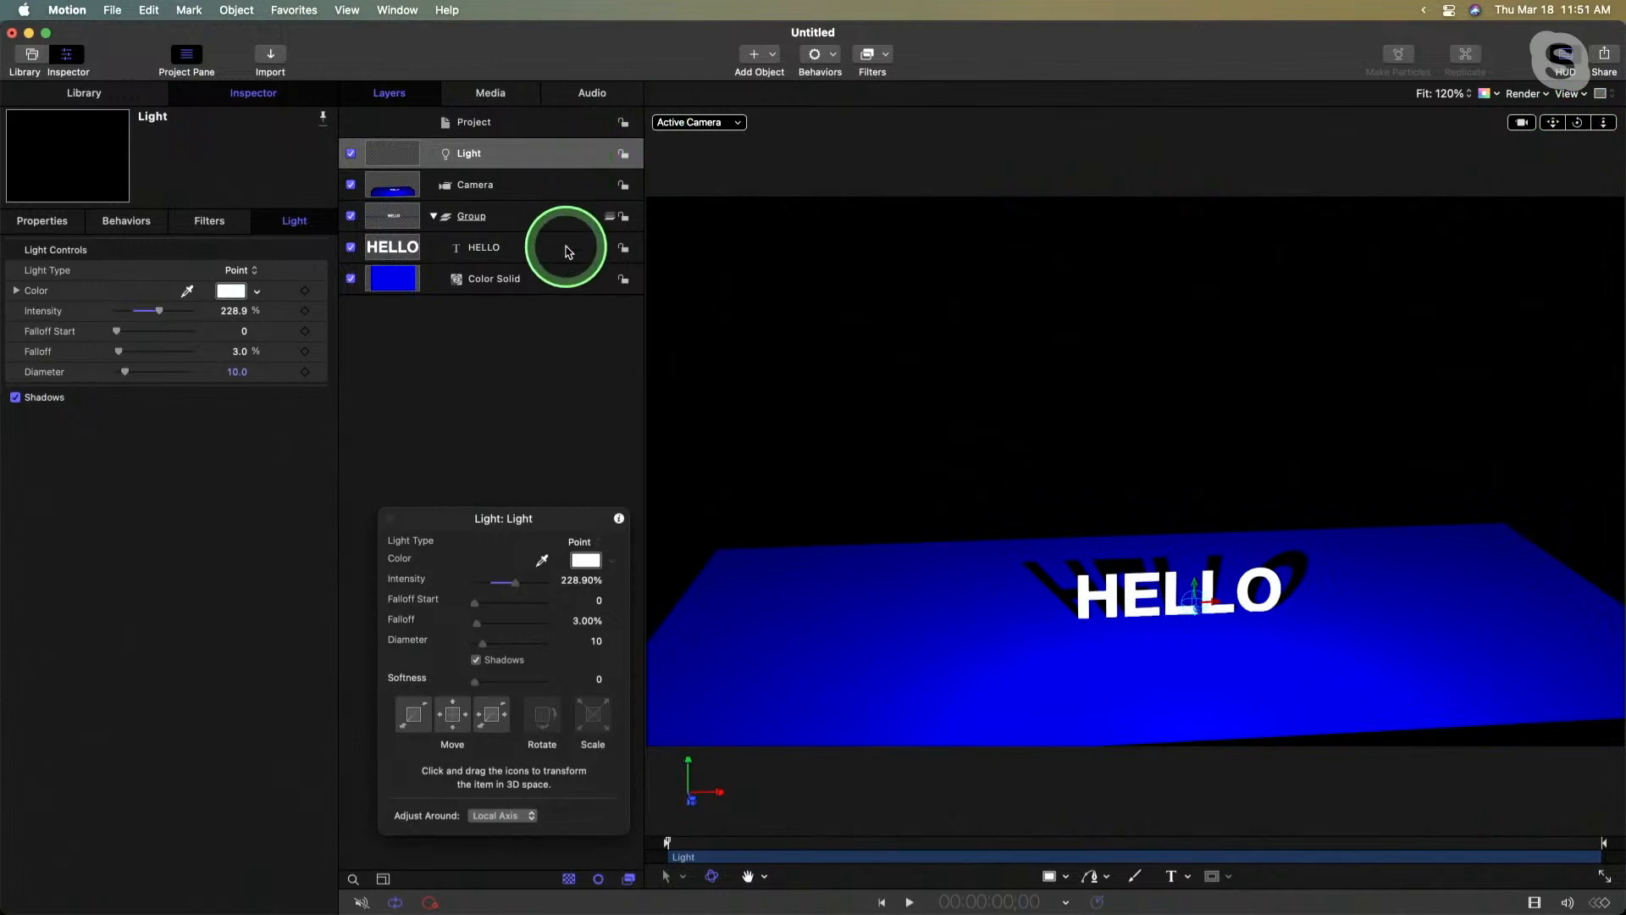
# - Import all the PNG images in the Motion 3D graphics folder, from player-reach-2.png through 0_61_hamburger.png
pyautogui.press('super+i')
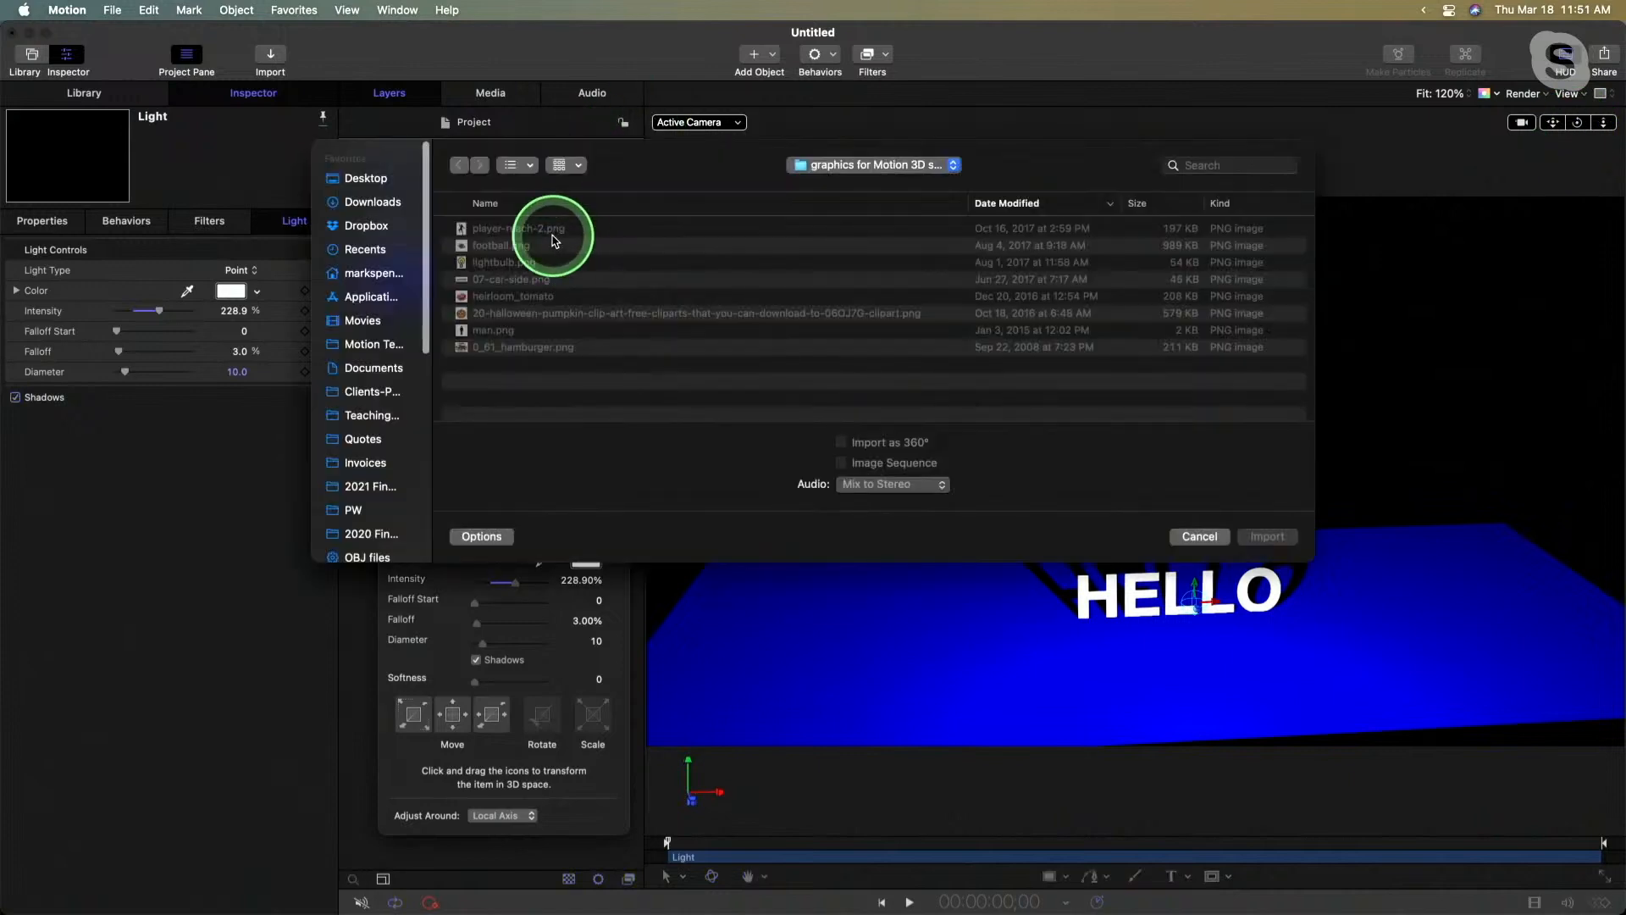
pyautogui.click(527, 227)
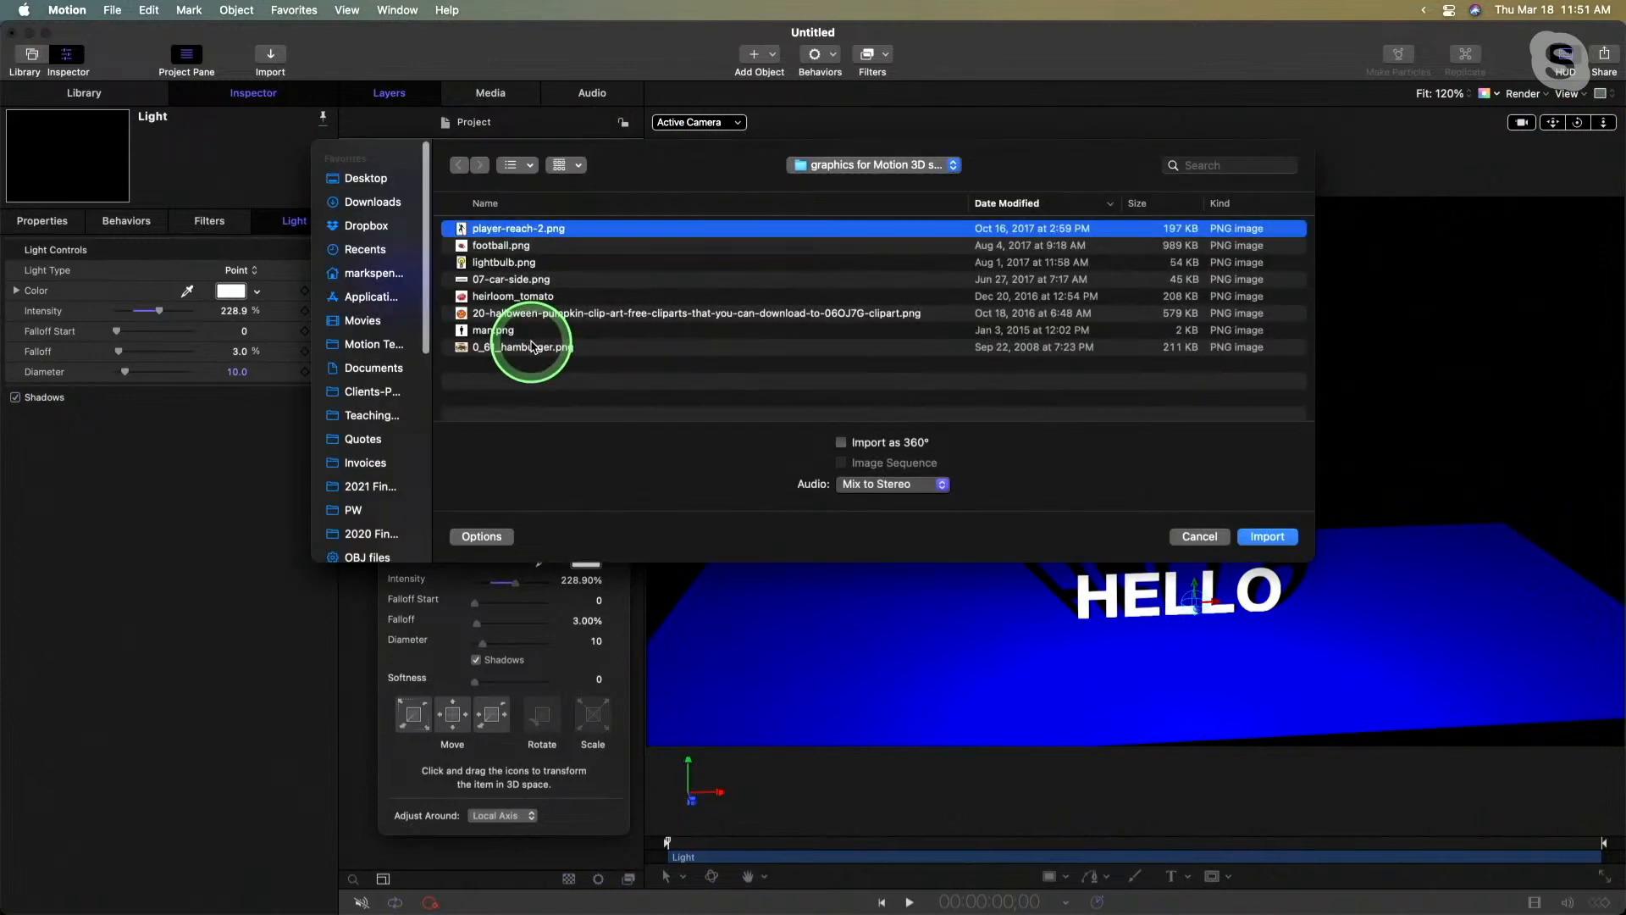
pyautogui.keyDown('shift'); pyautogui.click(531, 348); pyautogui.keyUp('shift')
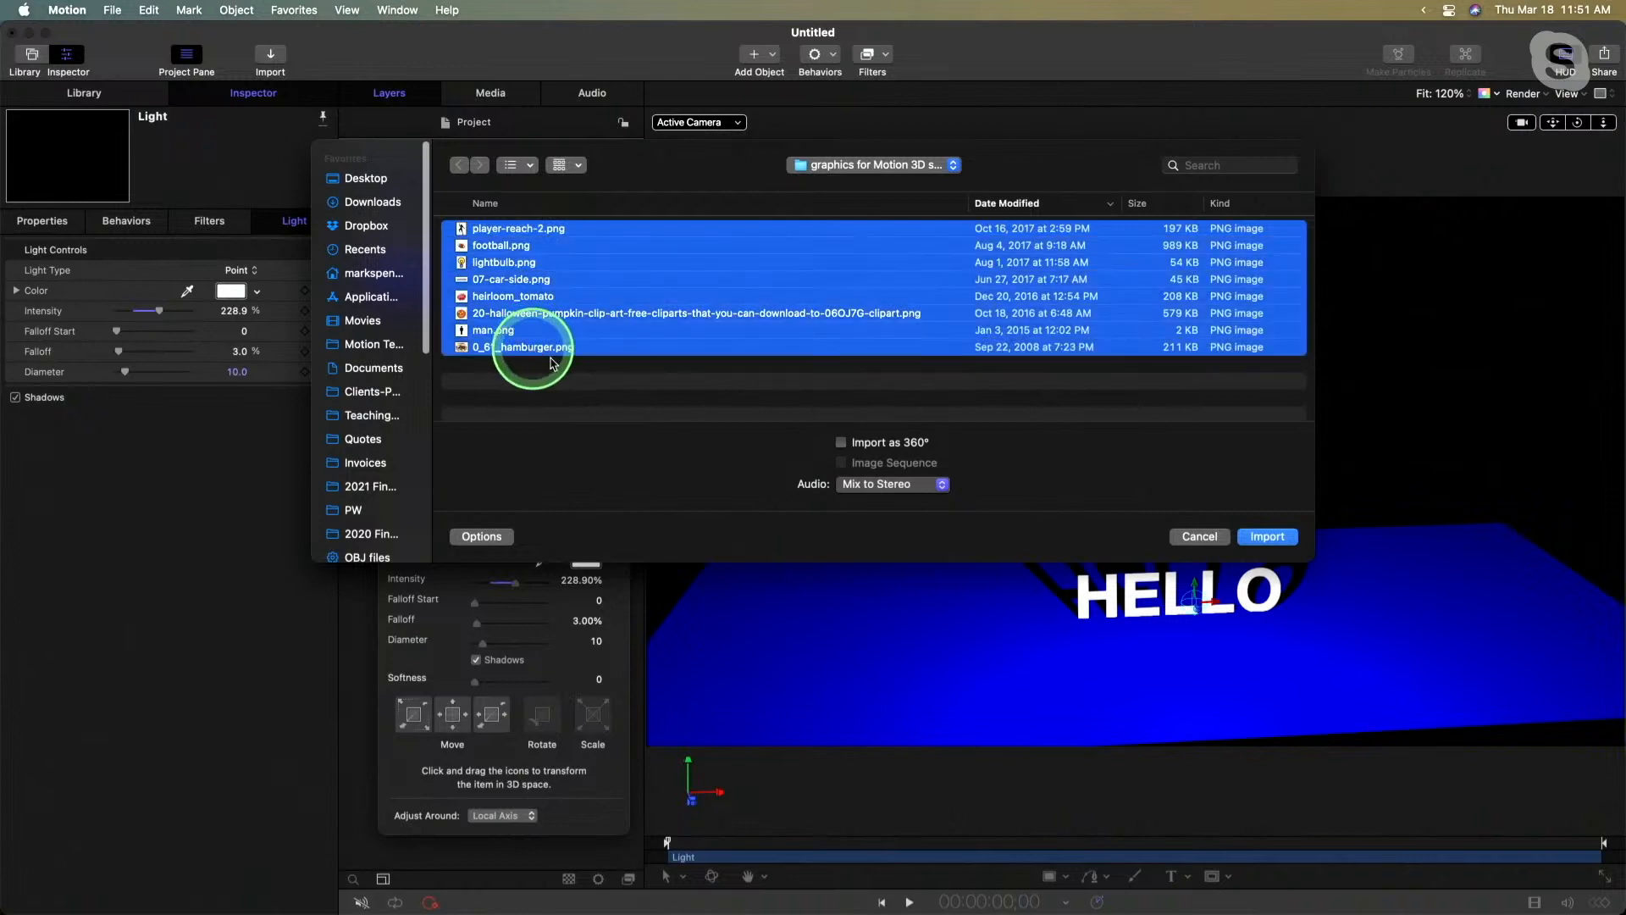
pyautogui.click(1267, 537)
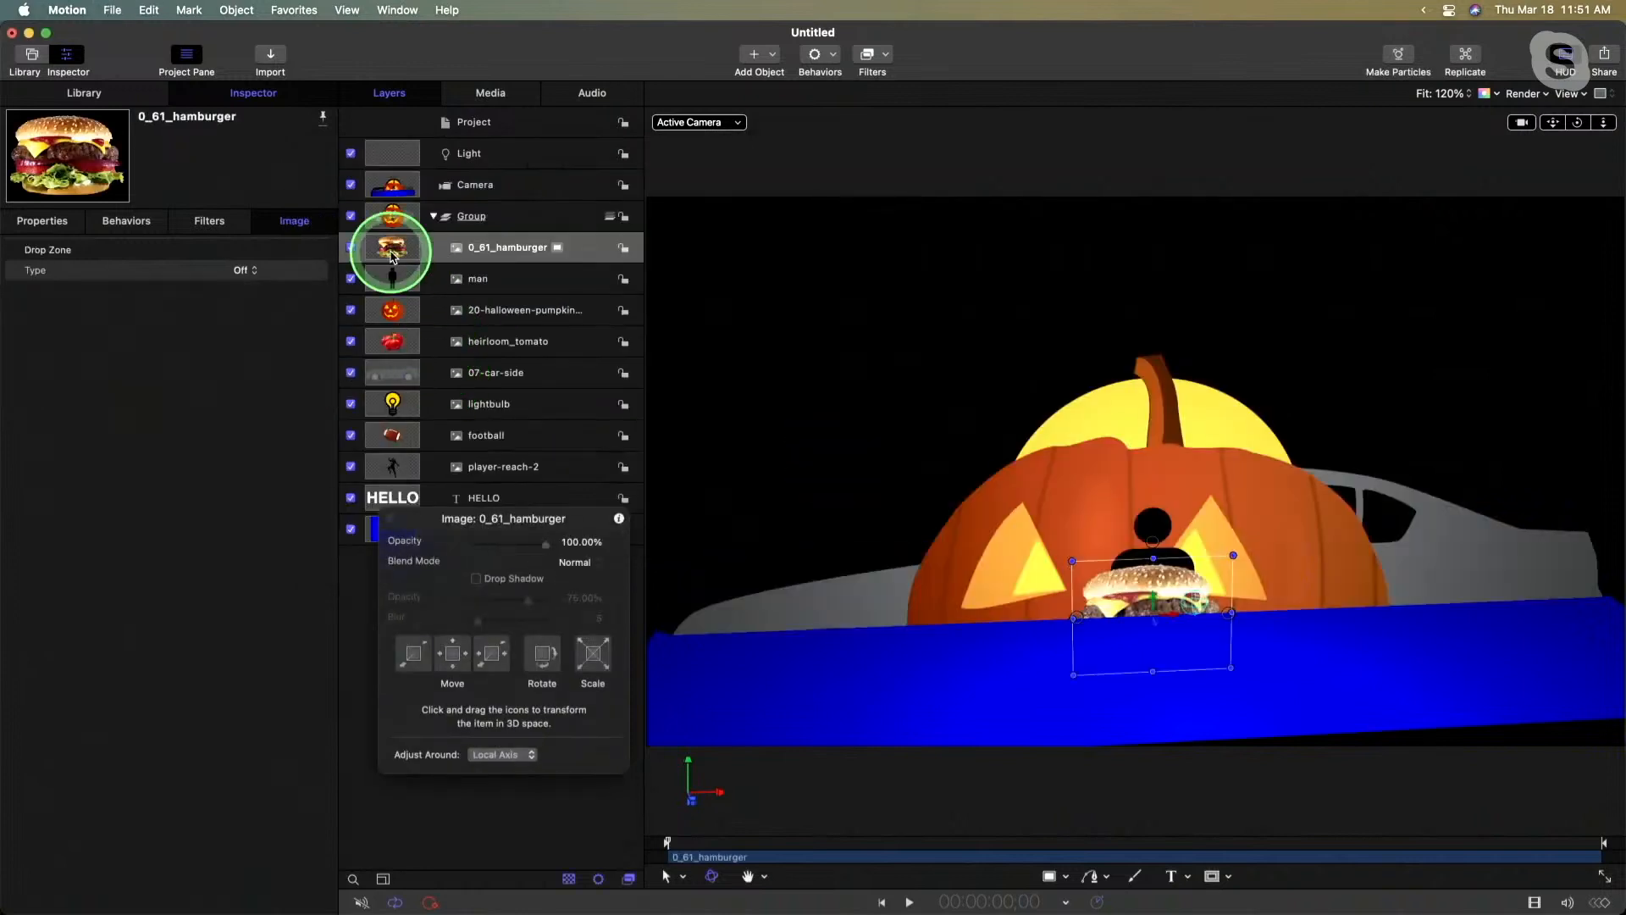
# - Hide all the imported image layers, from 0_61_hamburger down to player-reach-2
pyautogui.click(352, 247)
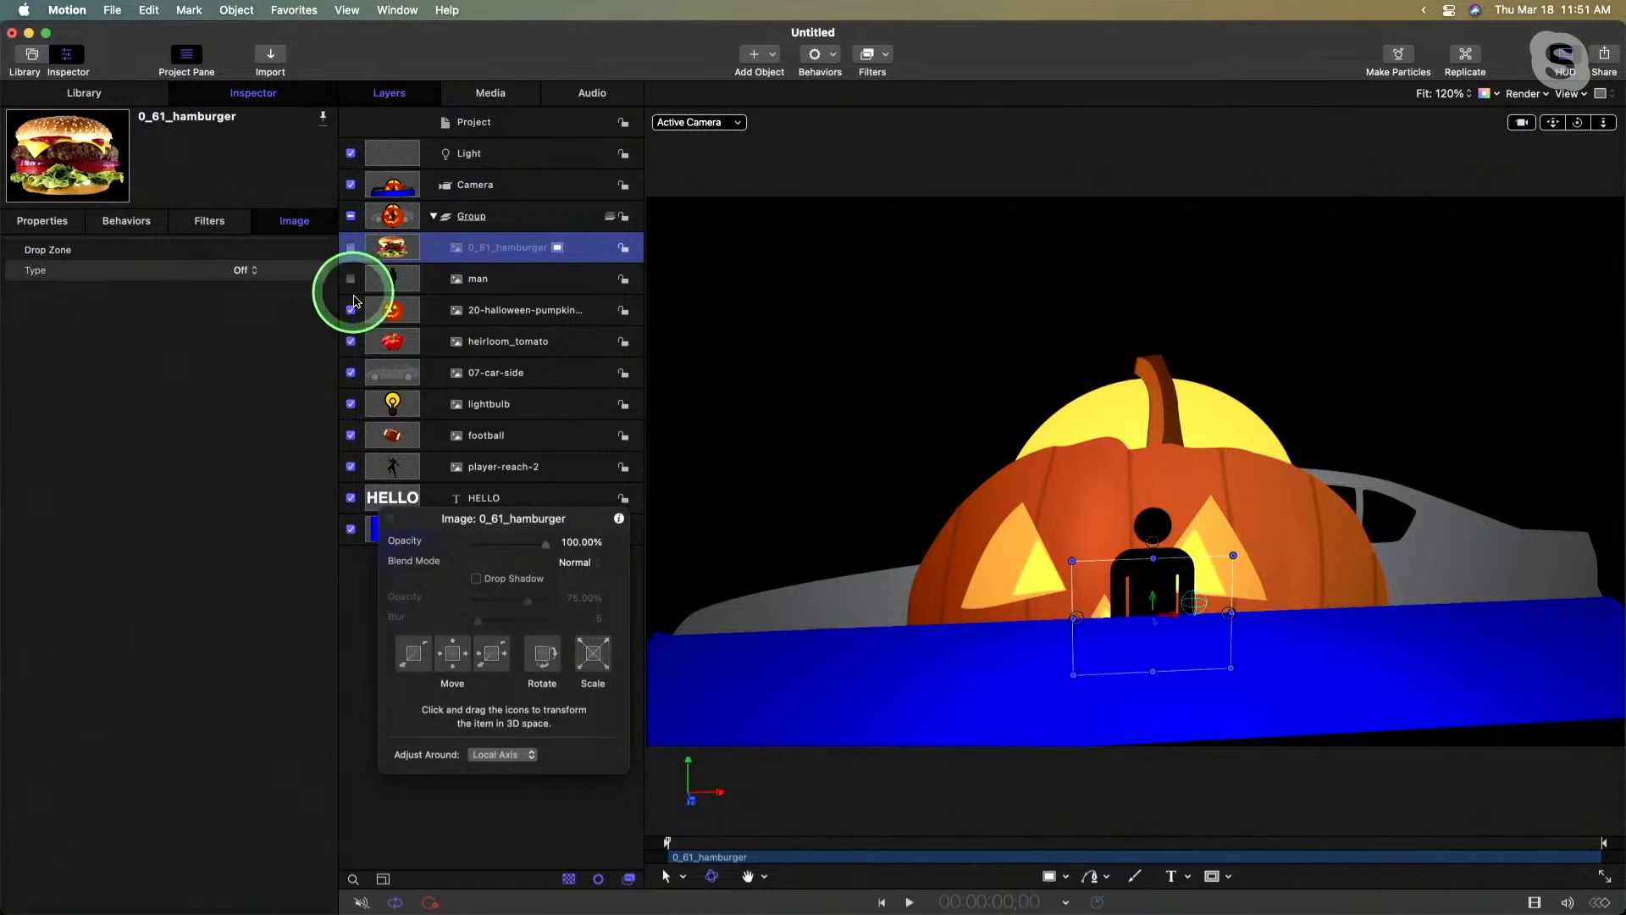
pyautogui.click(474, 308)
pyautogui.keyDown('shift'); pyautogui.click(509, 471); pyautogui.keyUp('shift')
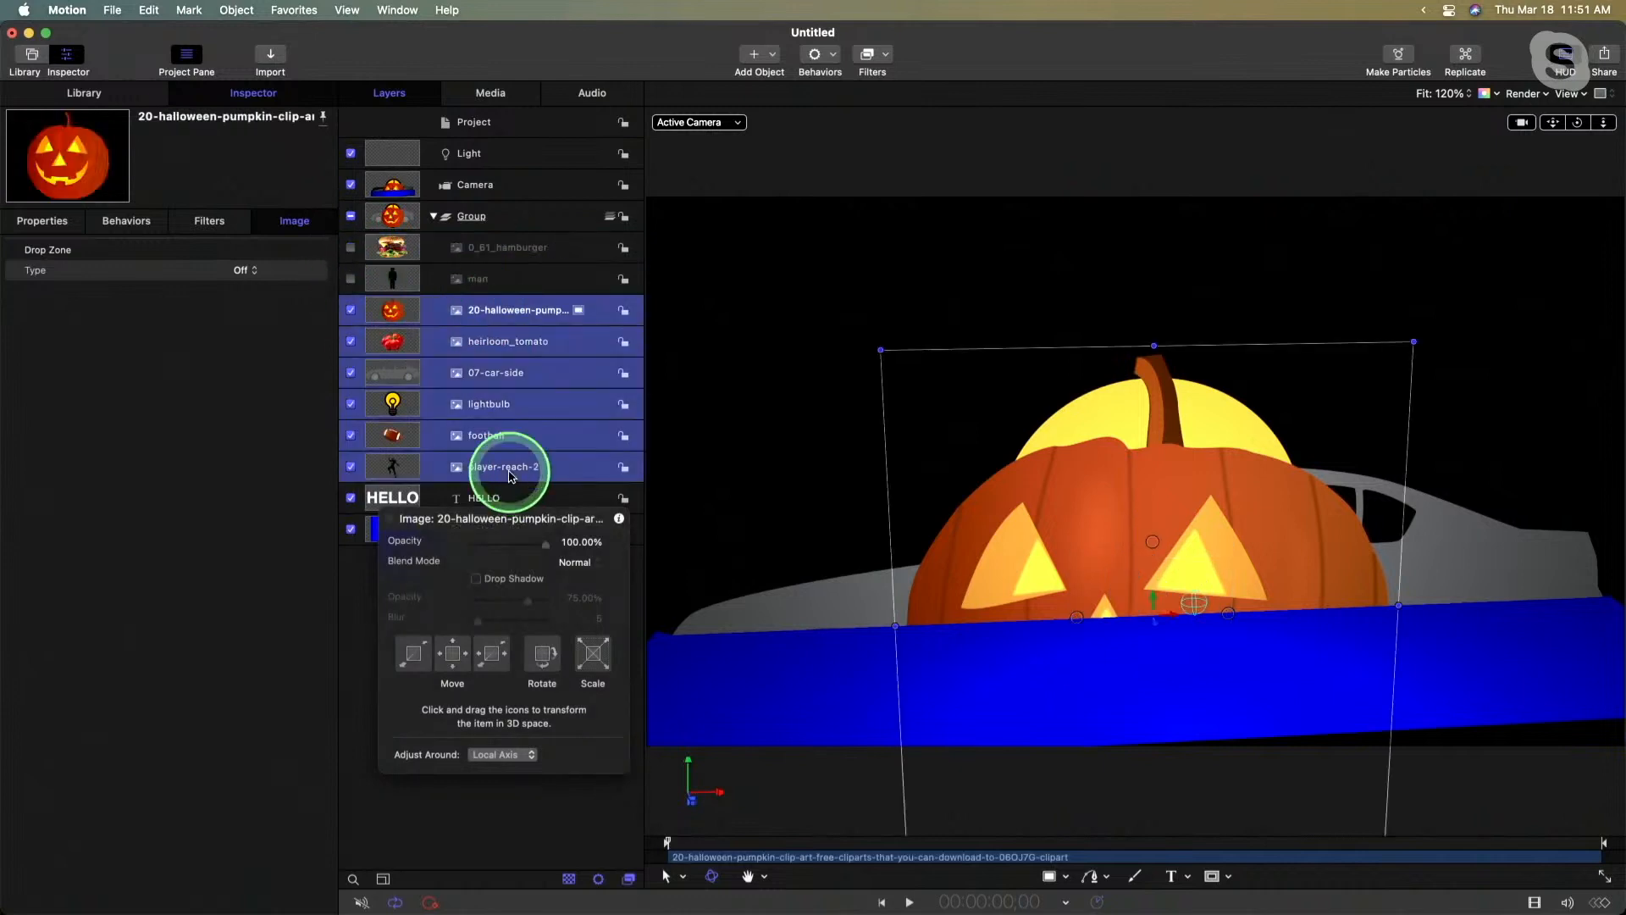
pyautogui.click(351, 466)
pyautogui.click(522, 354)
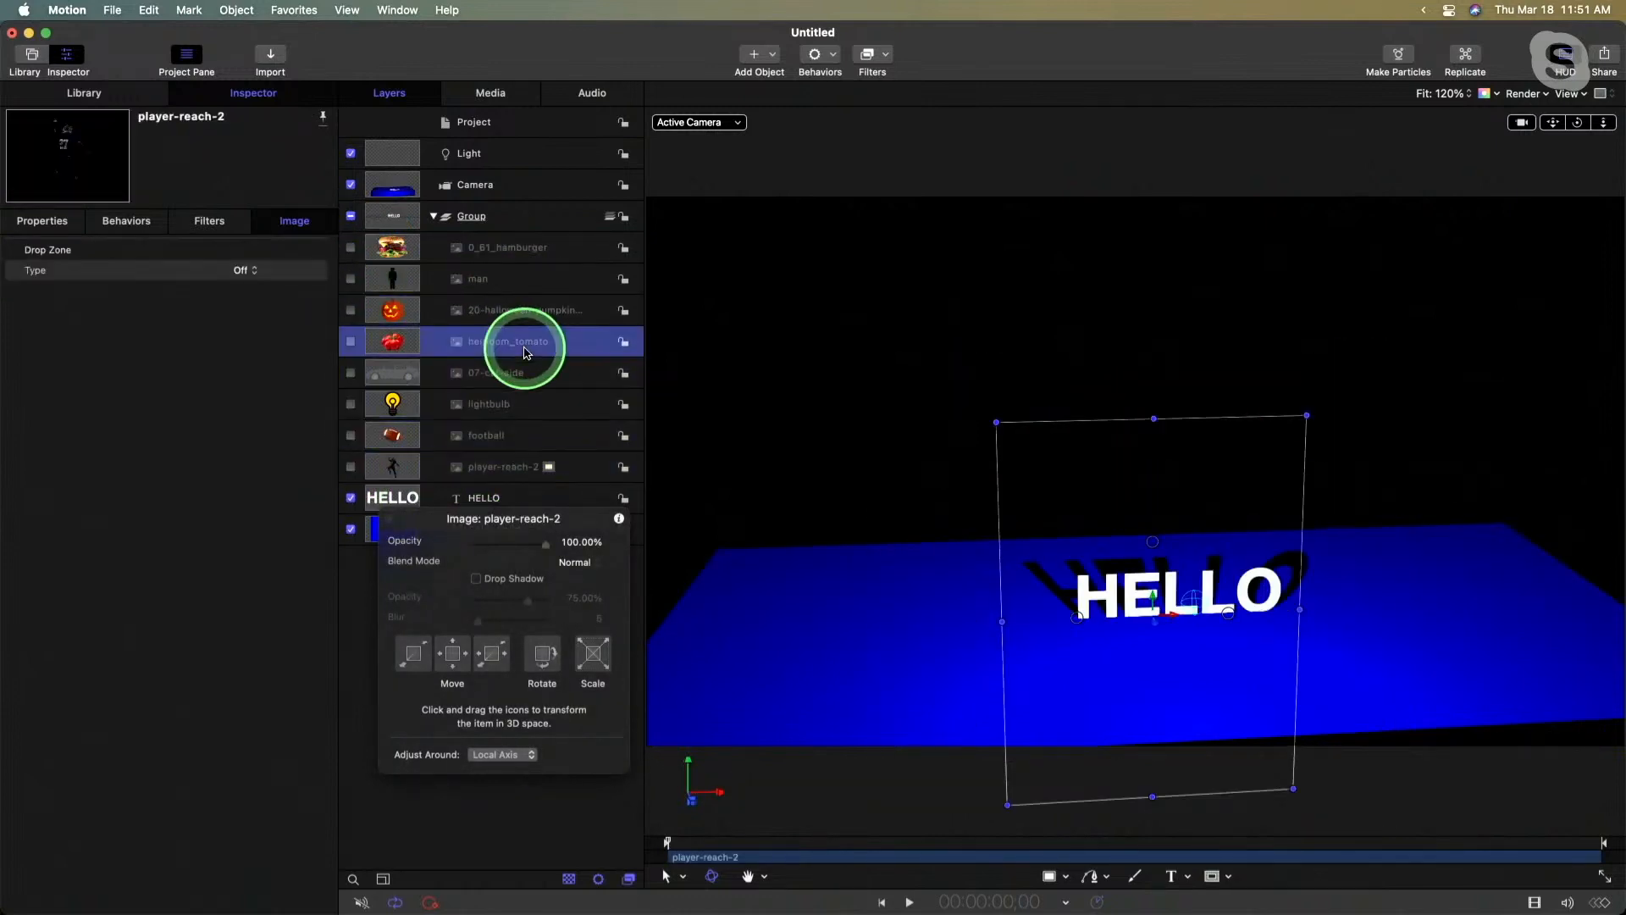
# - Show the man image again and move it to the back left of the HELLO text, at about X -482 px
pyautogui.click(509, 283)
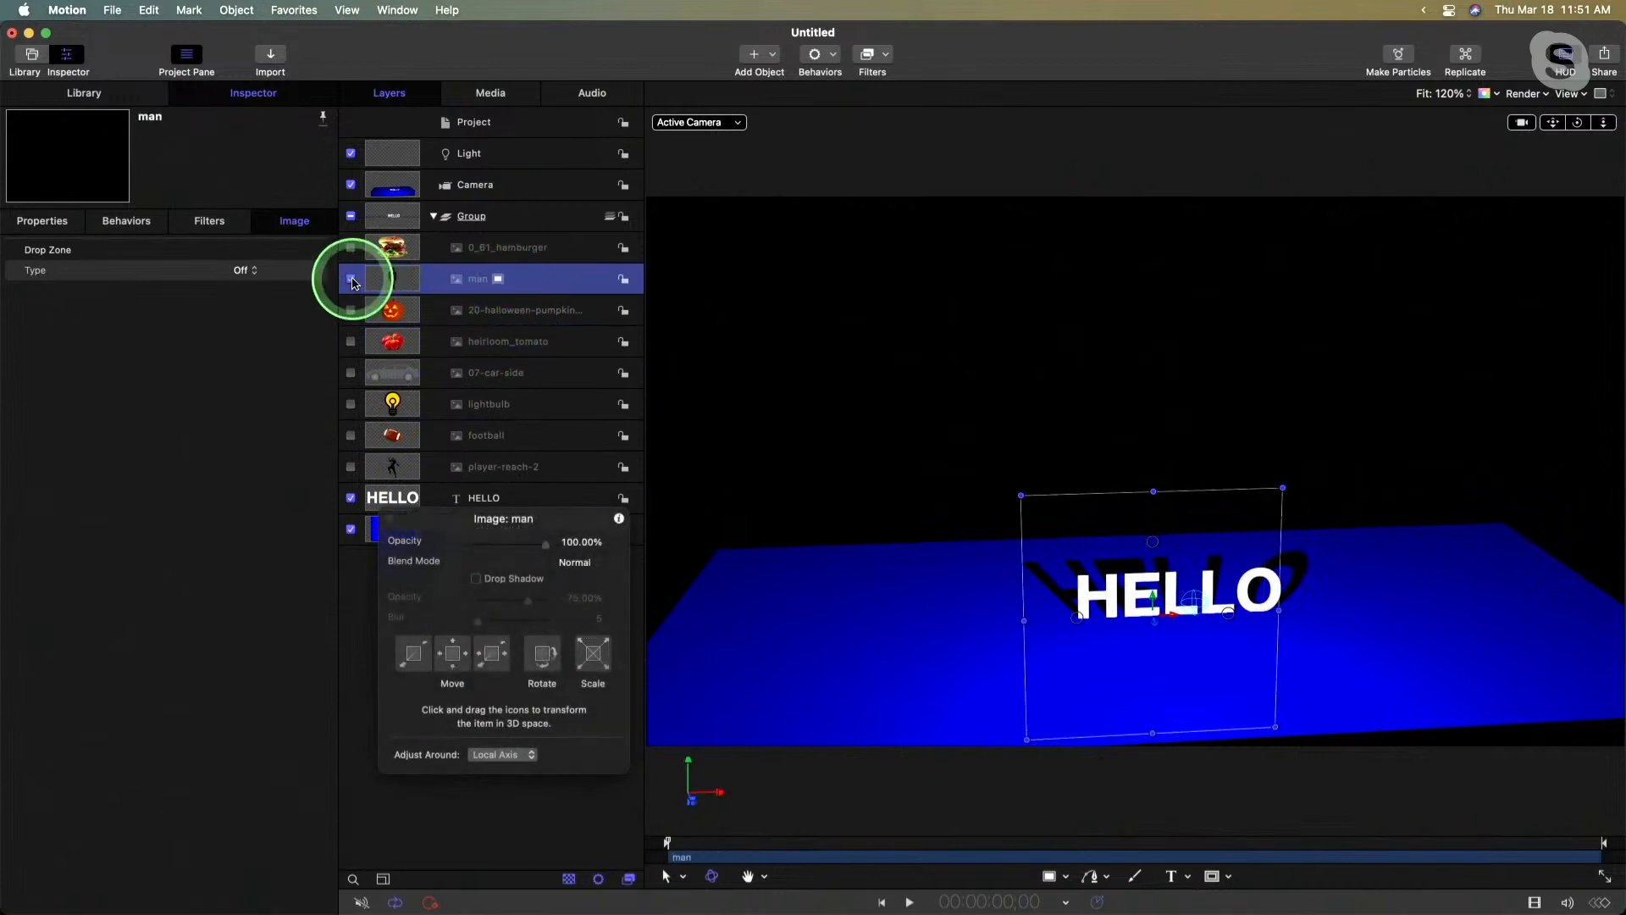
pyautogui.click(352, 280)
pyautogui.click(460, 285)
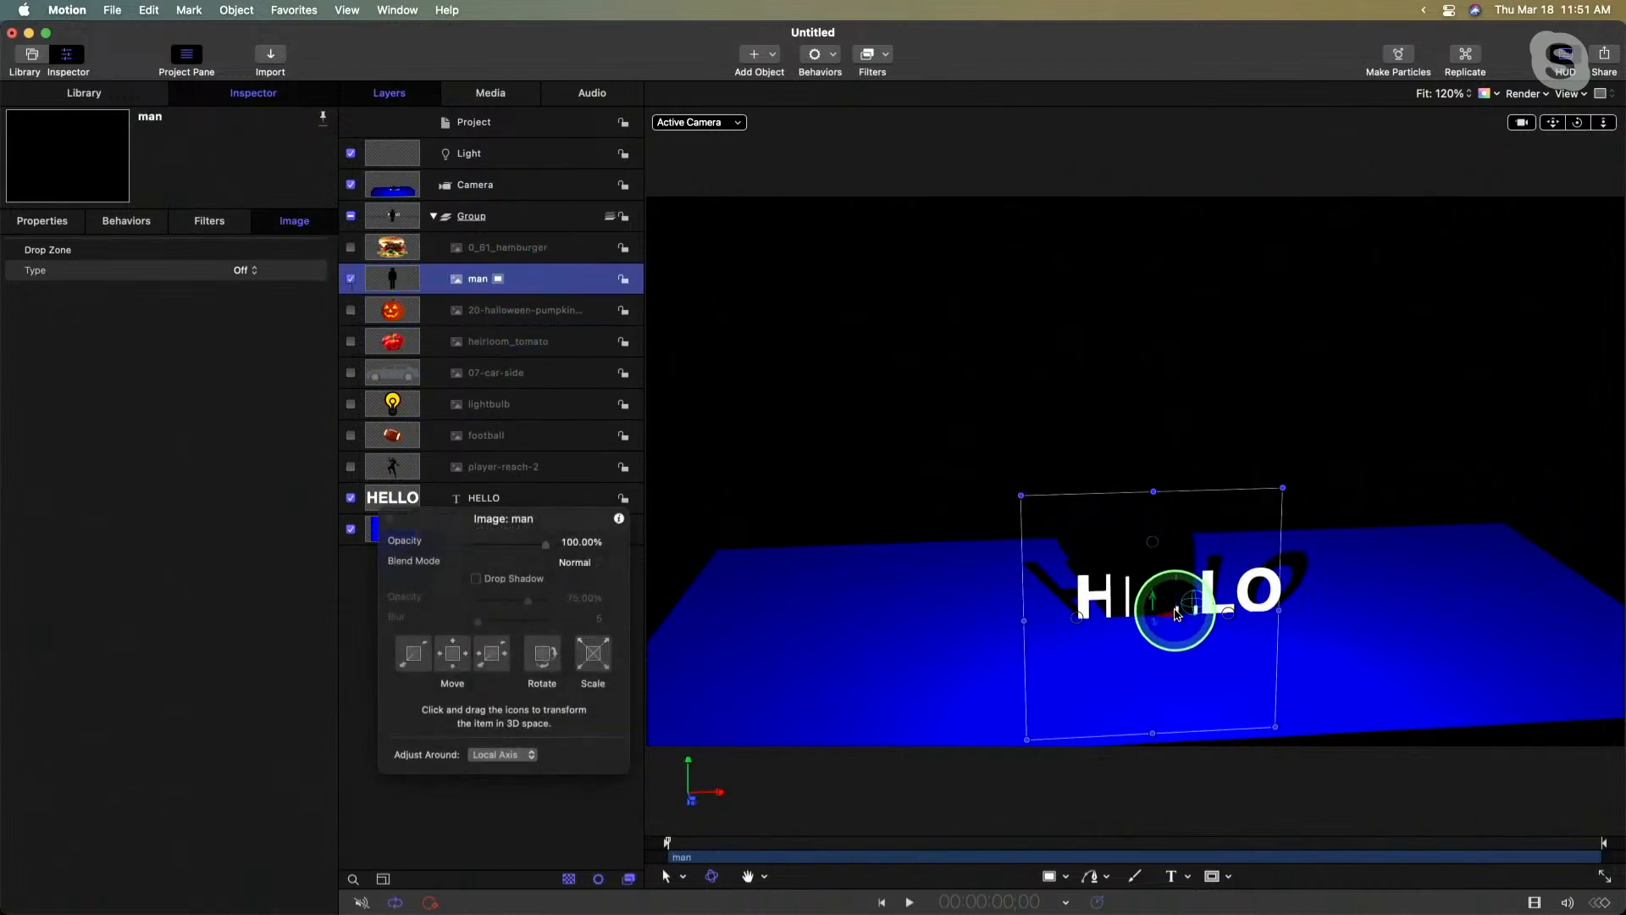
pyautogui.moveTo(1176, 615); pyautogui.dragTo(915, 455)
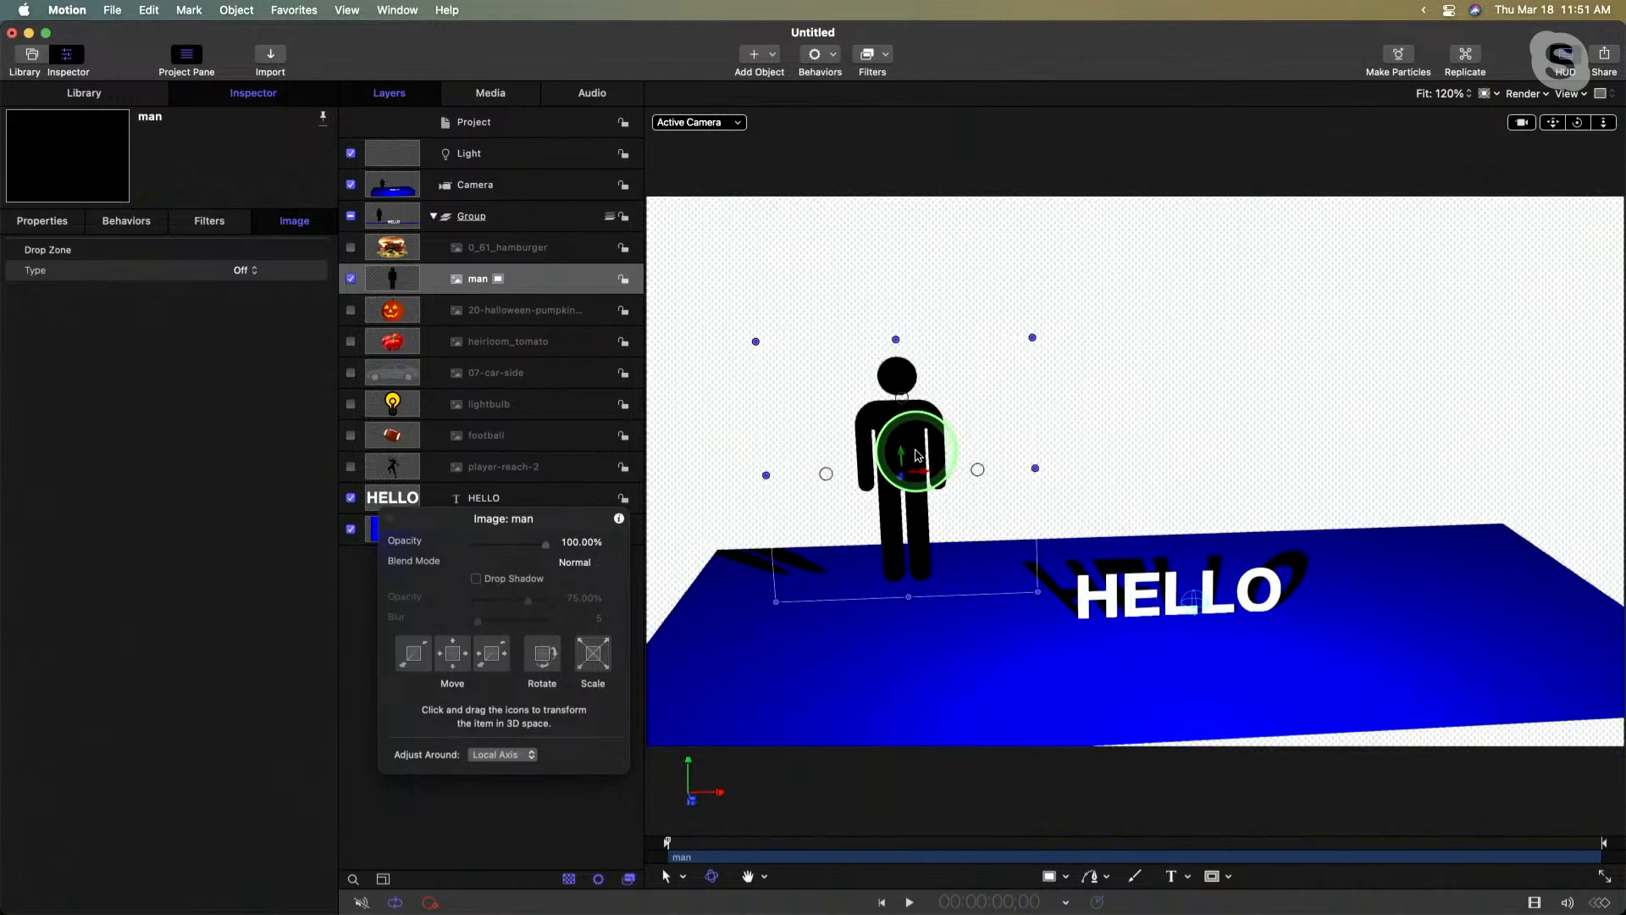
# - Isolate the man image, move its anchor point down to the feet at about Y -212 px, and return to the camera view
pyautogui.click(498, 280)
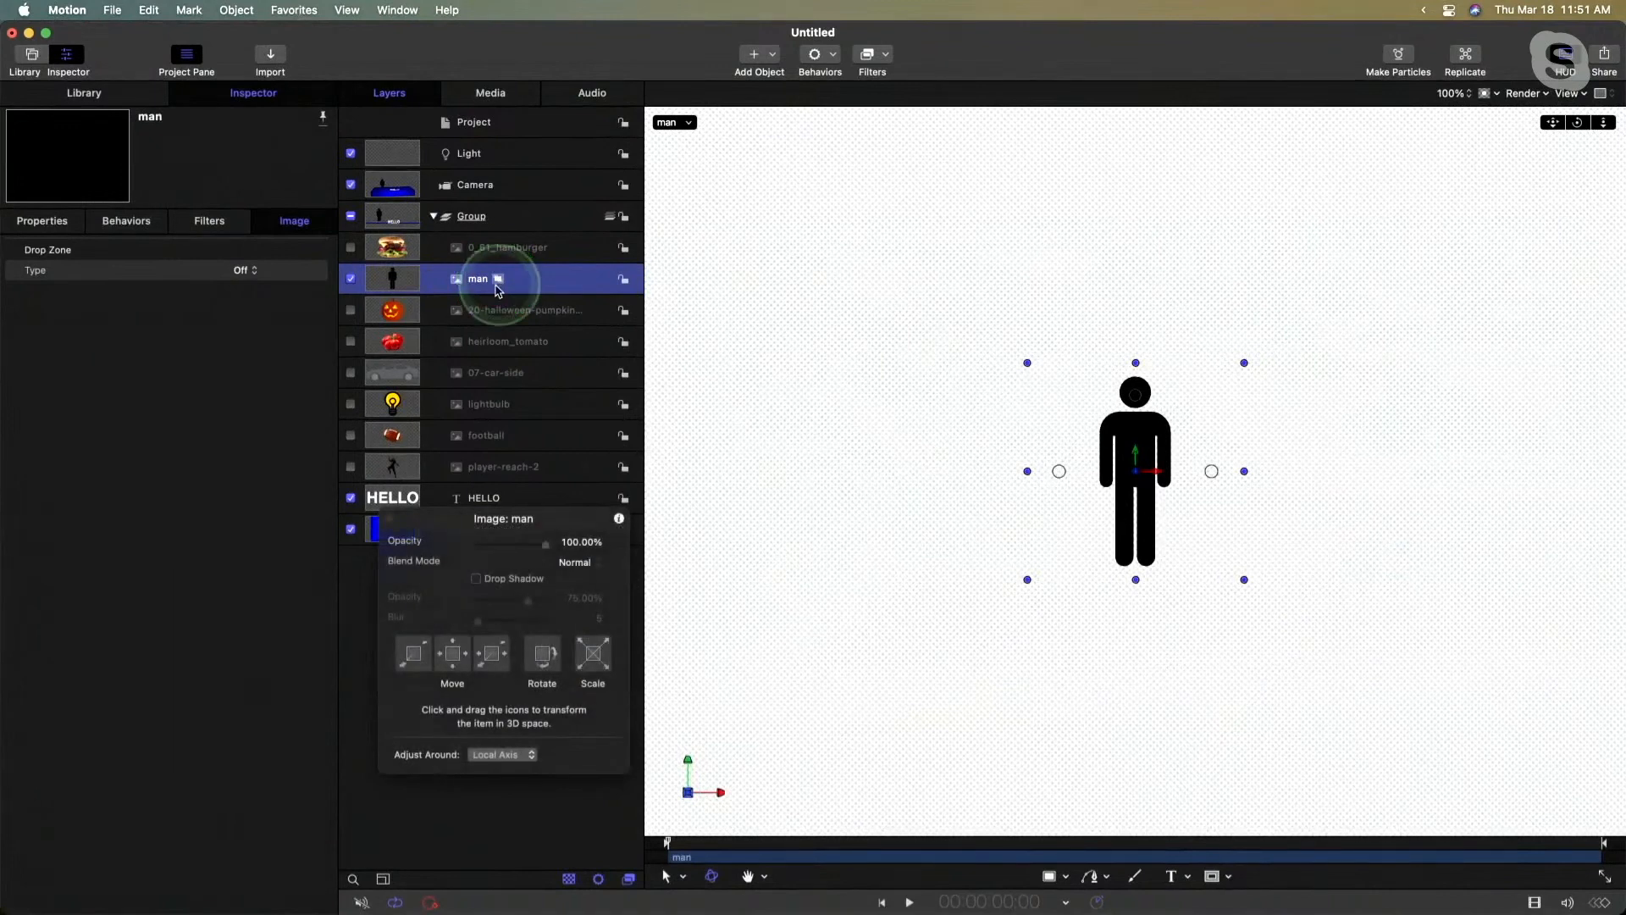
pyautogui.rightClick(1163, 440)
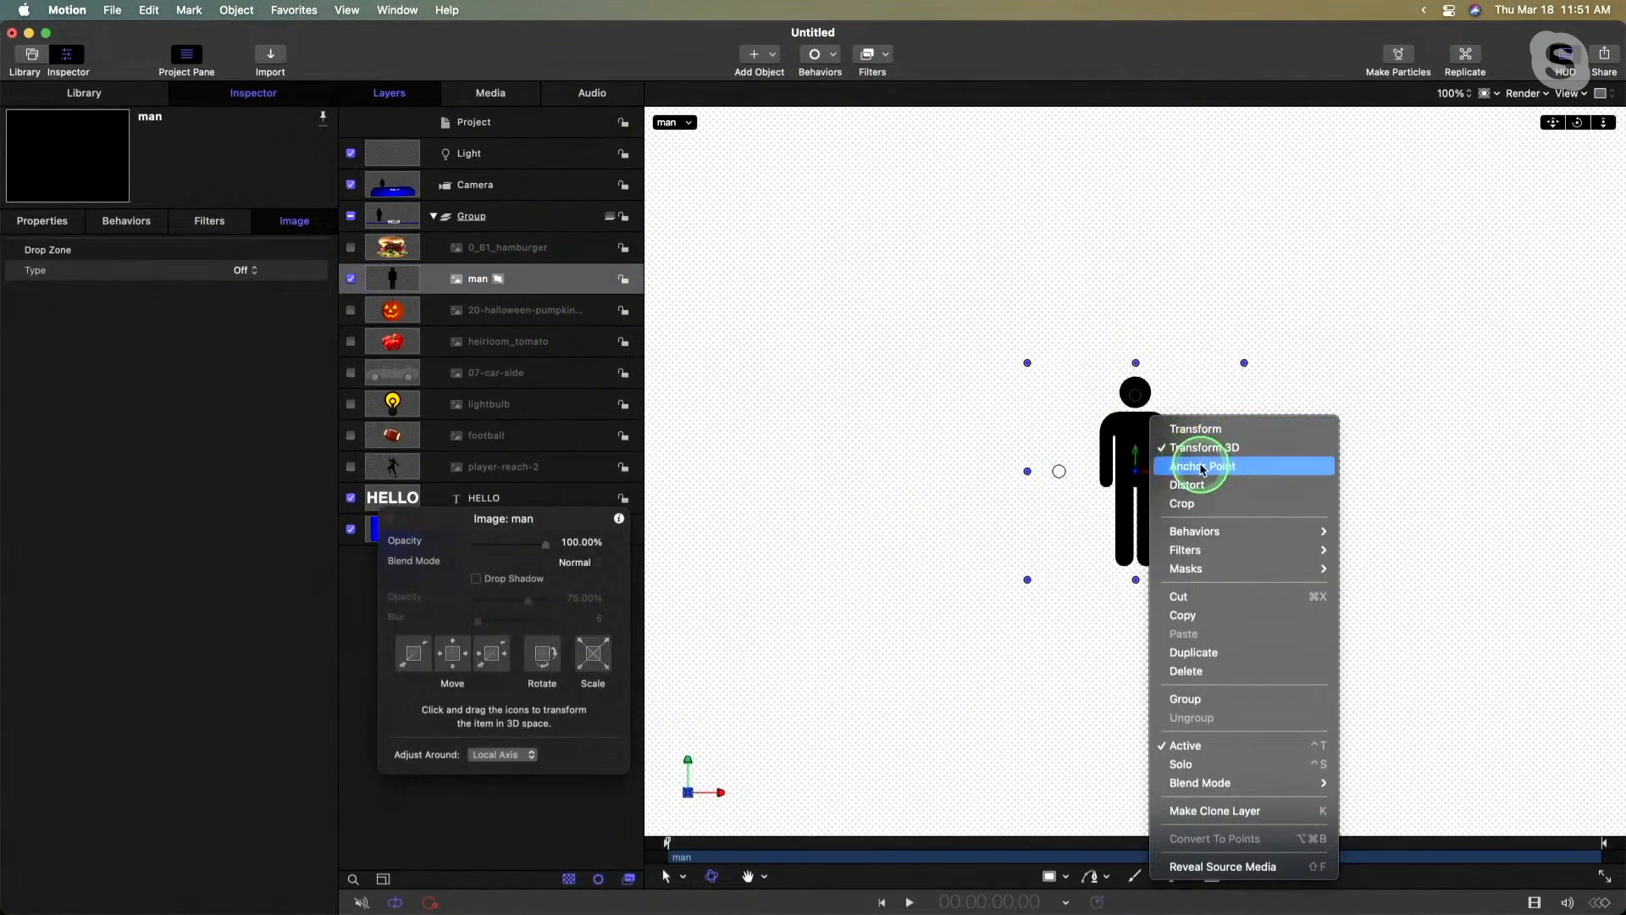
pyautogui.click(1154, 447)
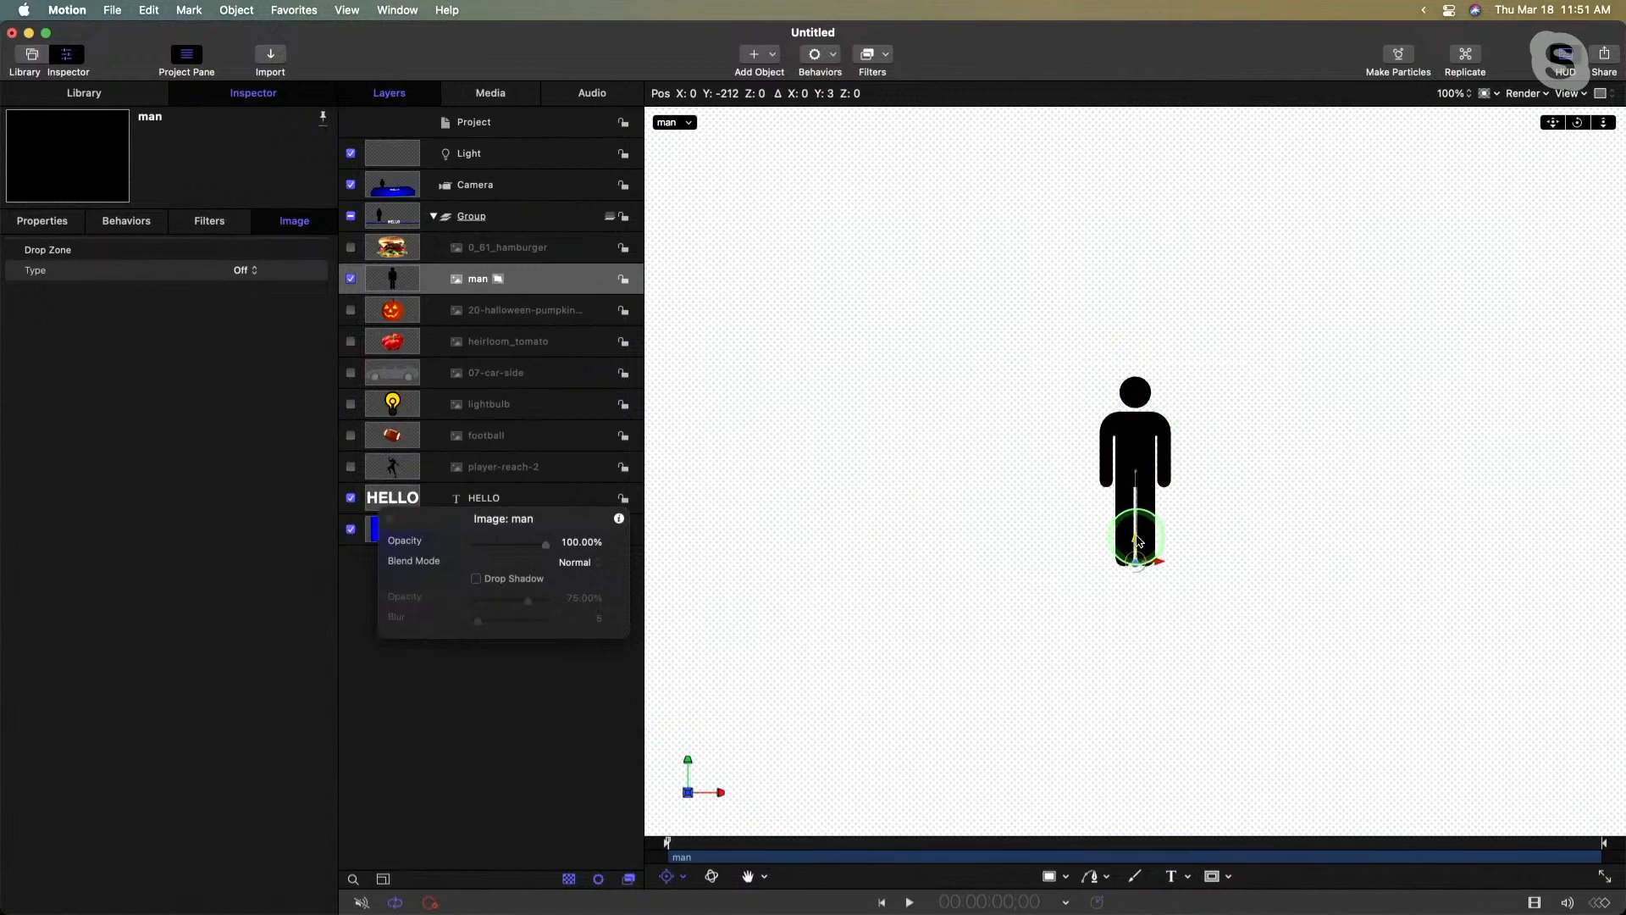
pyautogui.click(763, 335)
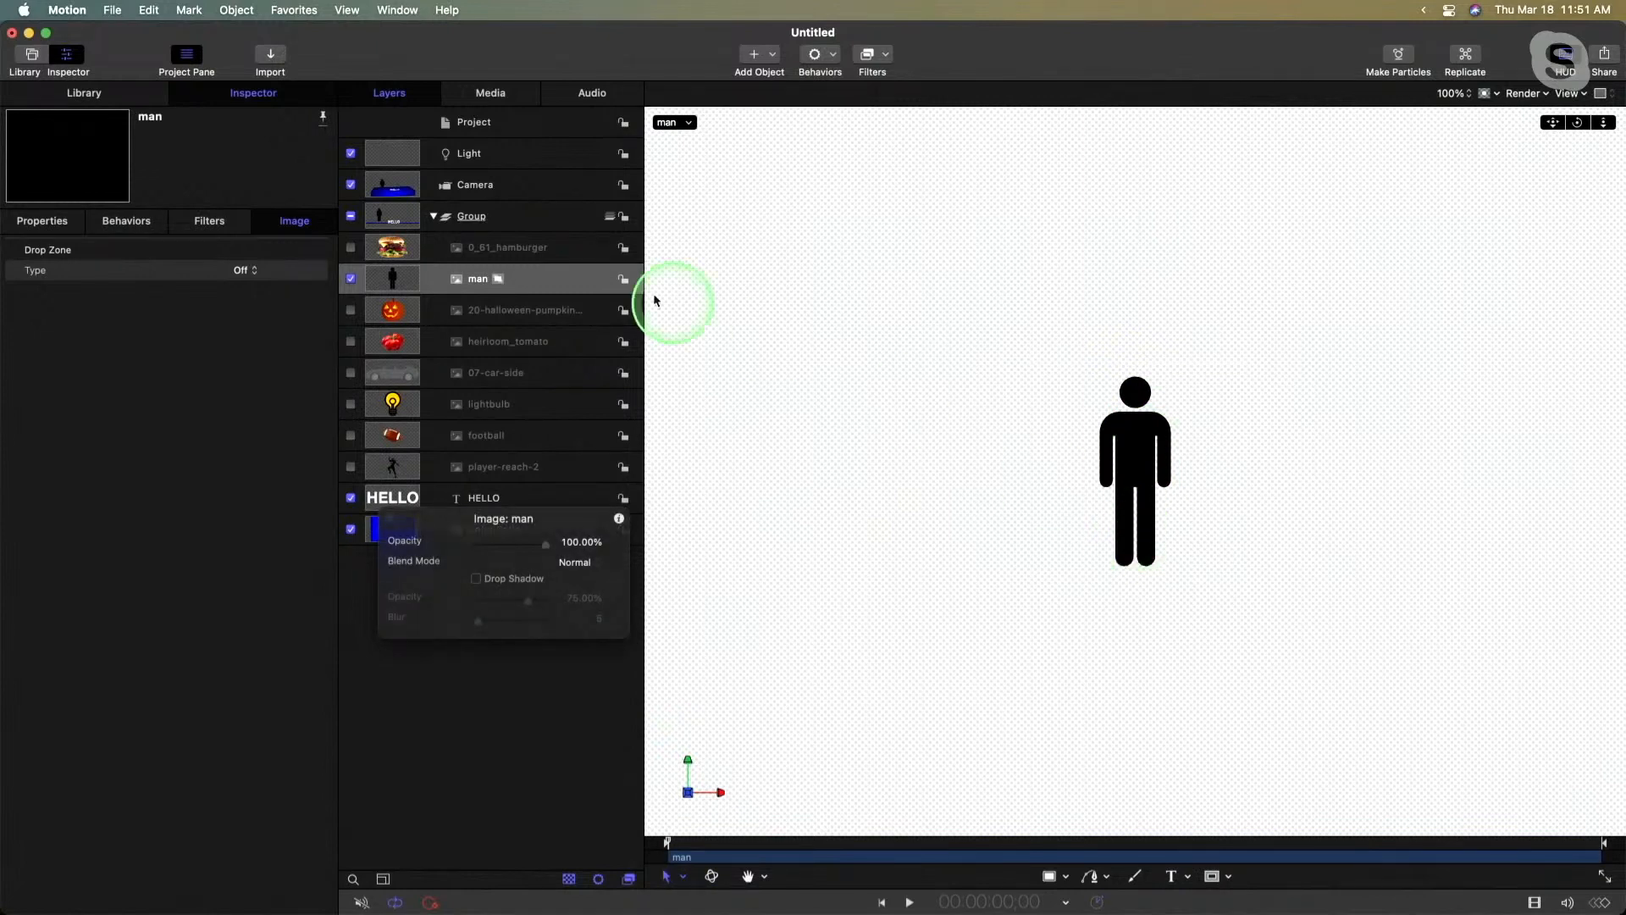
pyautogui.click(498, 279)
pyautogui.click(498, 279)
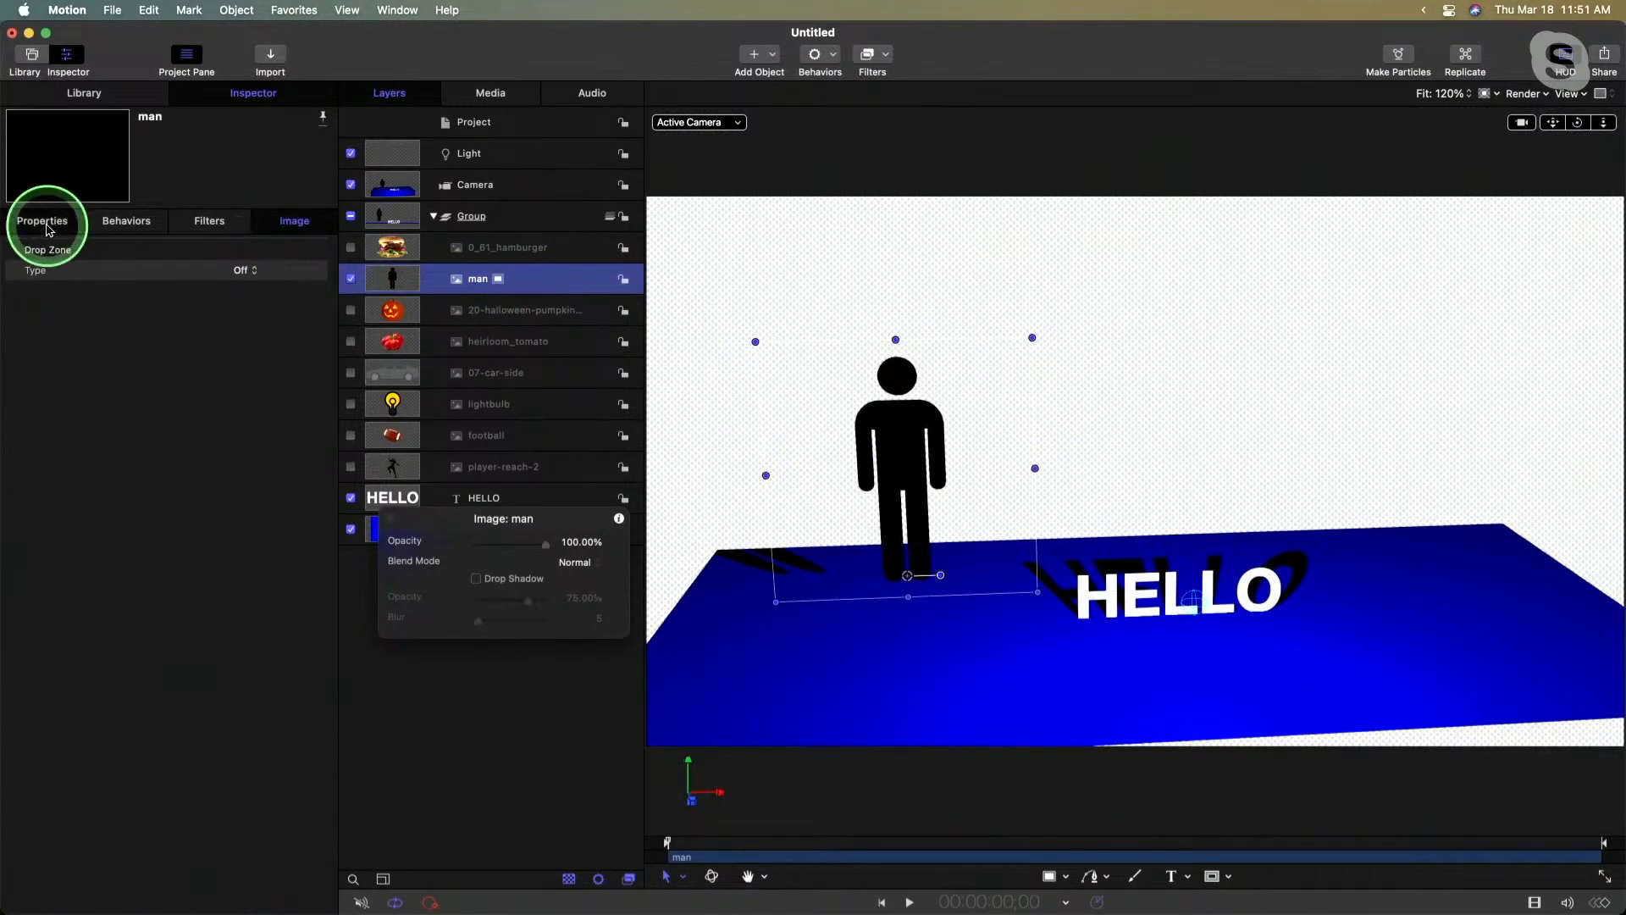
# - Set the man image's Y position to 0 px so its feet rest on the floor
pyautogui.click(44, 222)
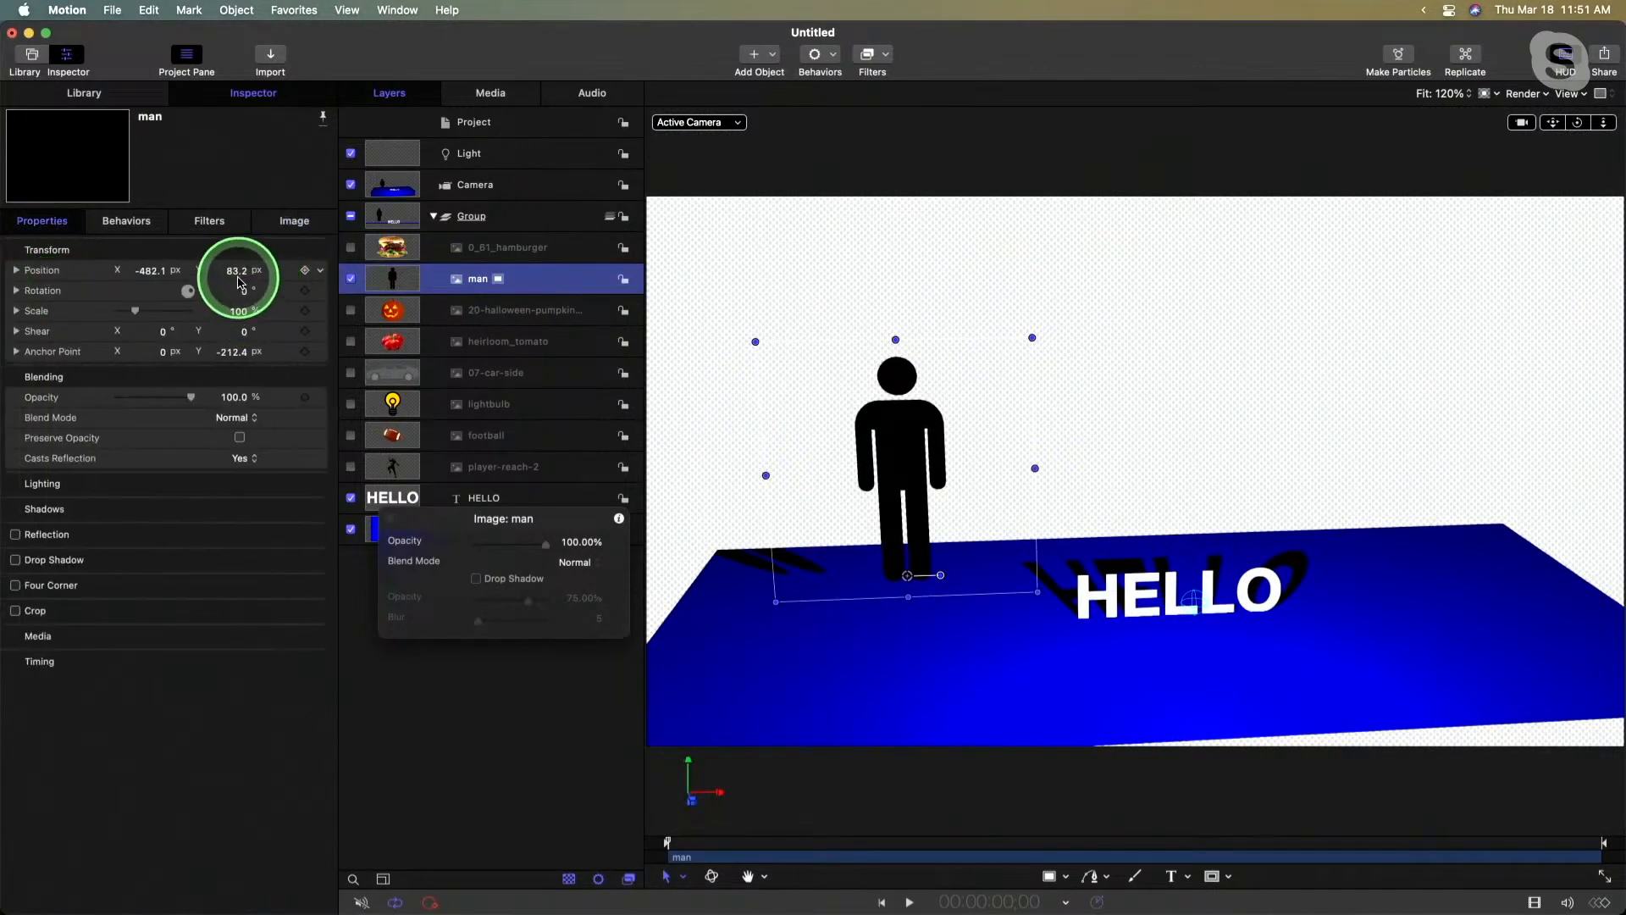
pyautogui.click(236, 273)
pyautogui.write('0')
pyautogui.press('Return')
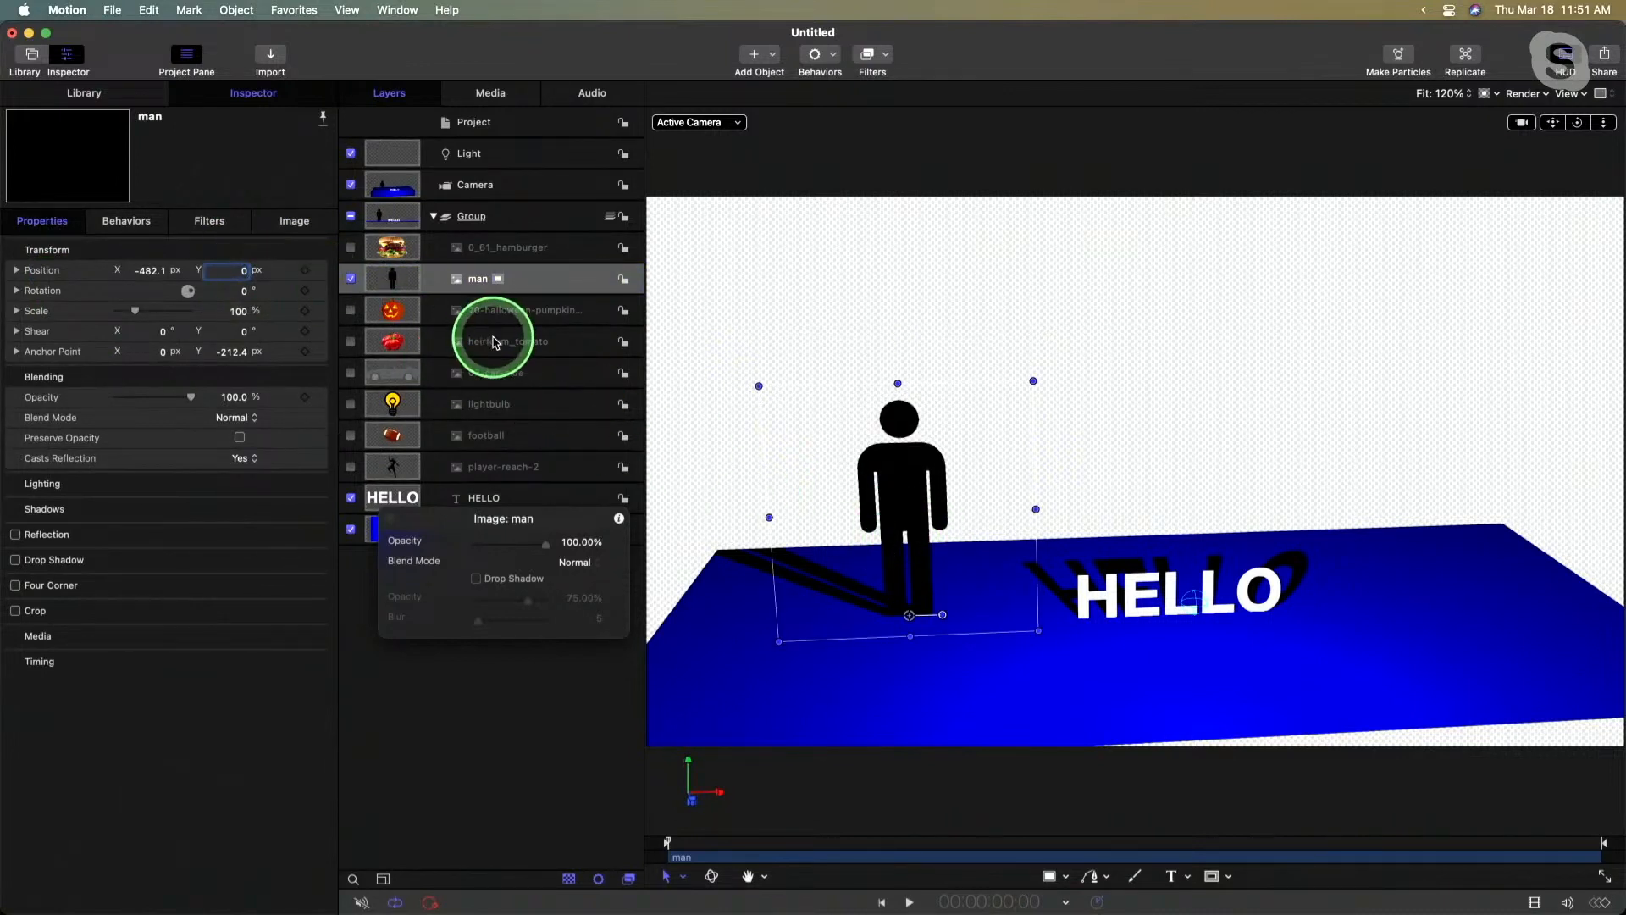
# - Show the player-reach-2 image, isolate it, move its anchor point down to the feet at about Y -371 px, and leave isolation
pyautogui.click(472, 466)
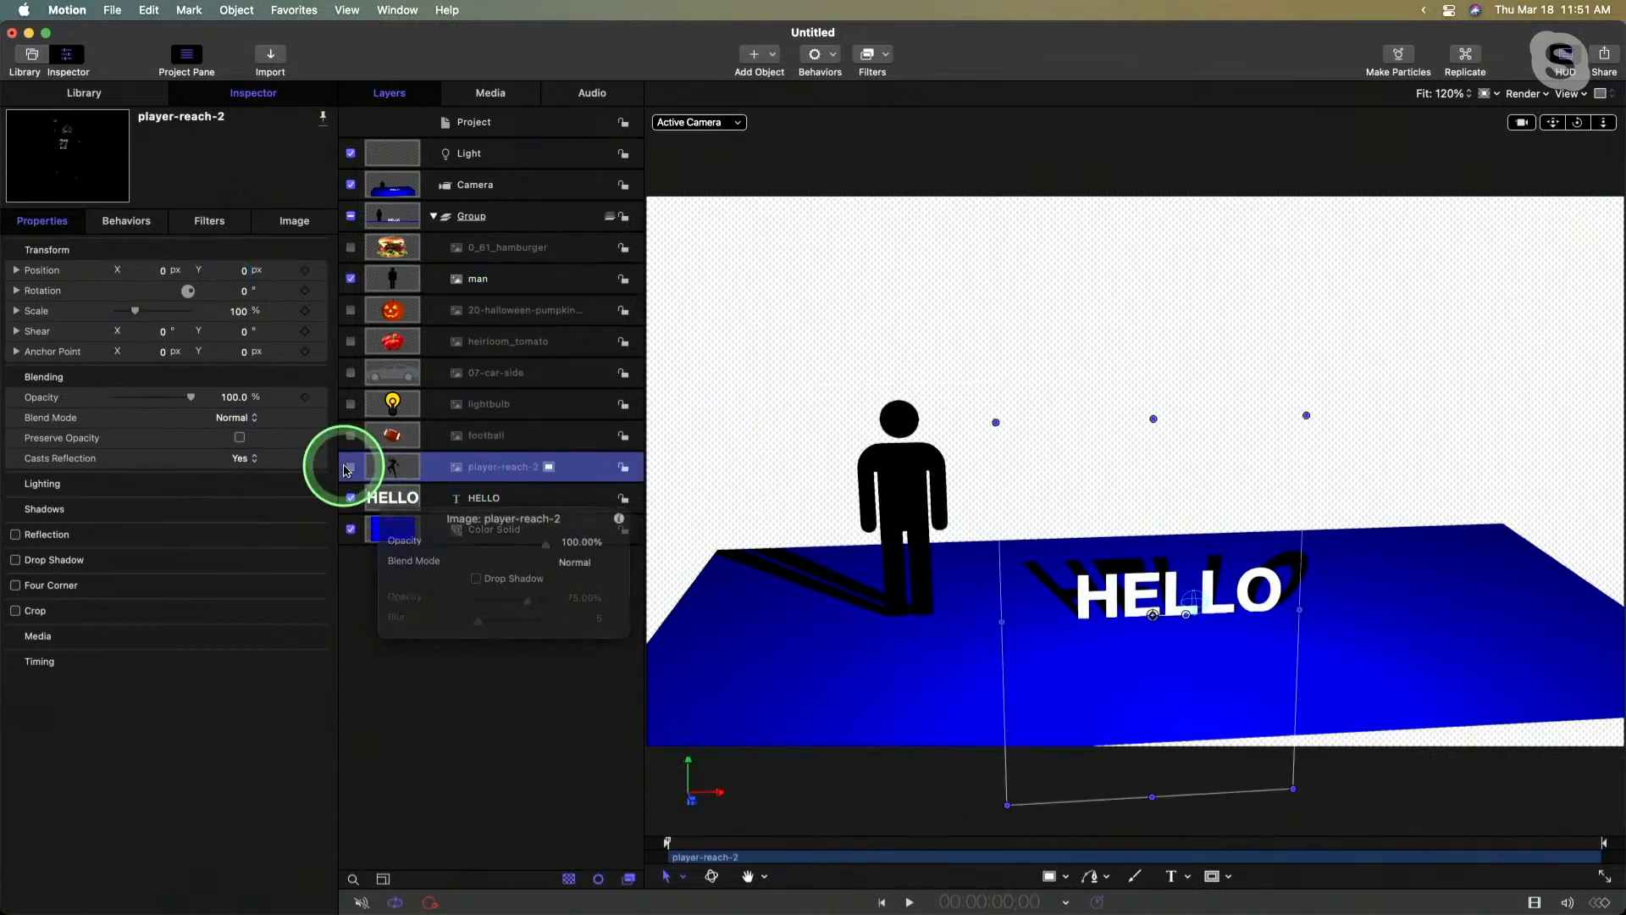
pyautogui.click(351, 467)
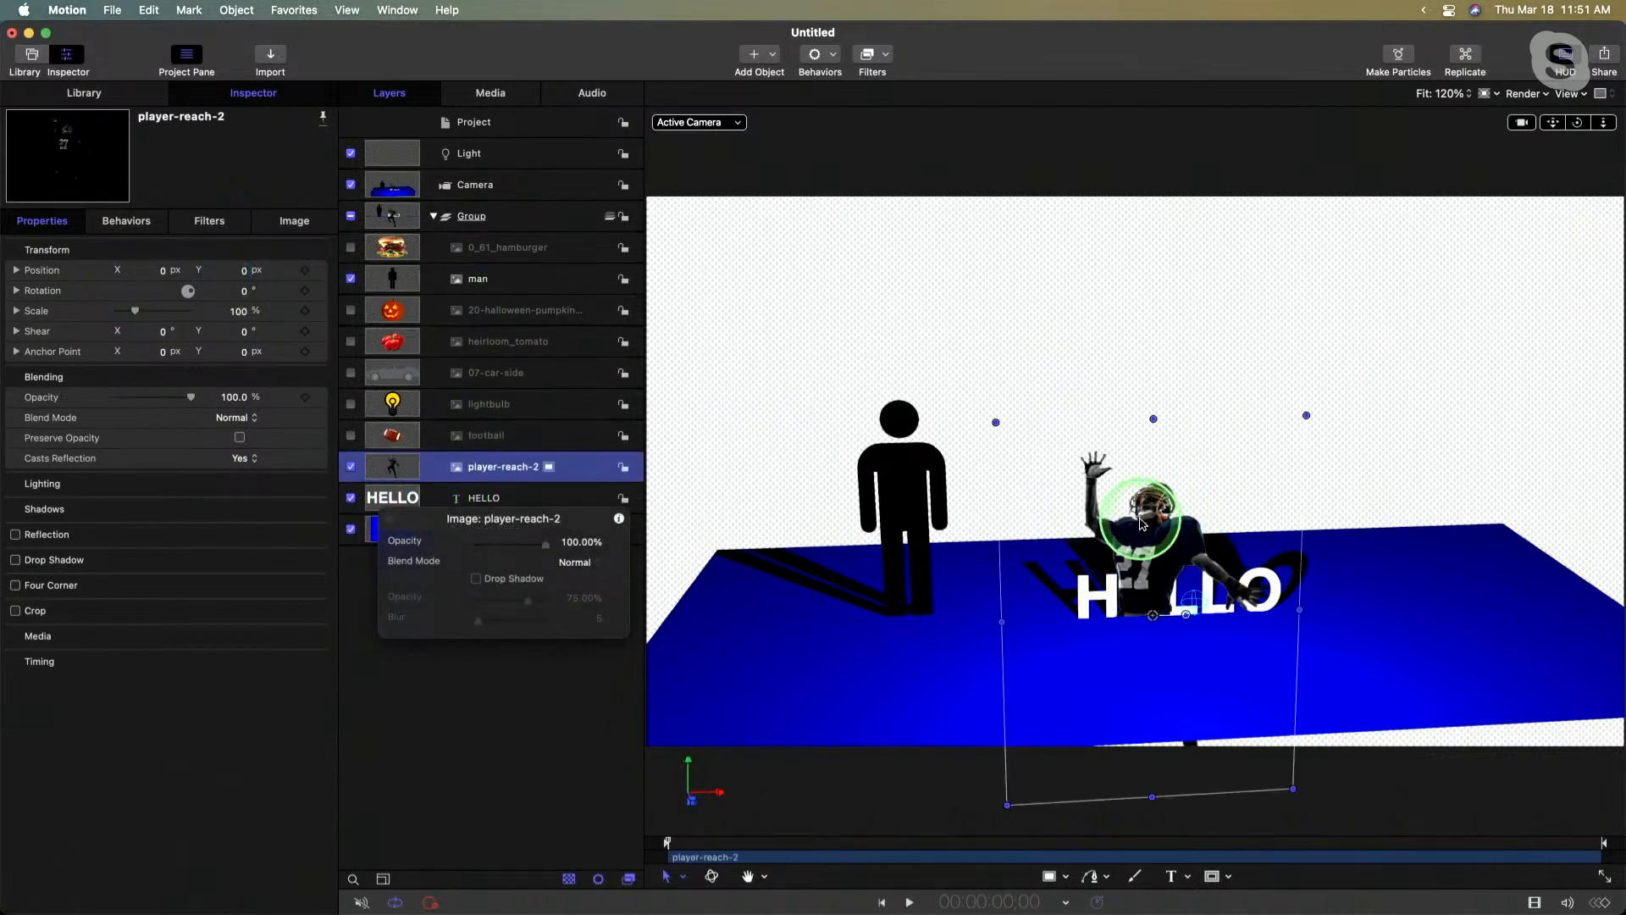
pyautogui.click(549, 468)
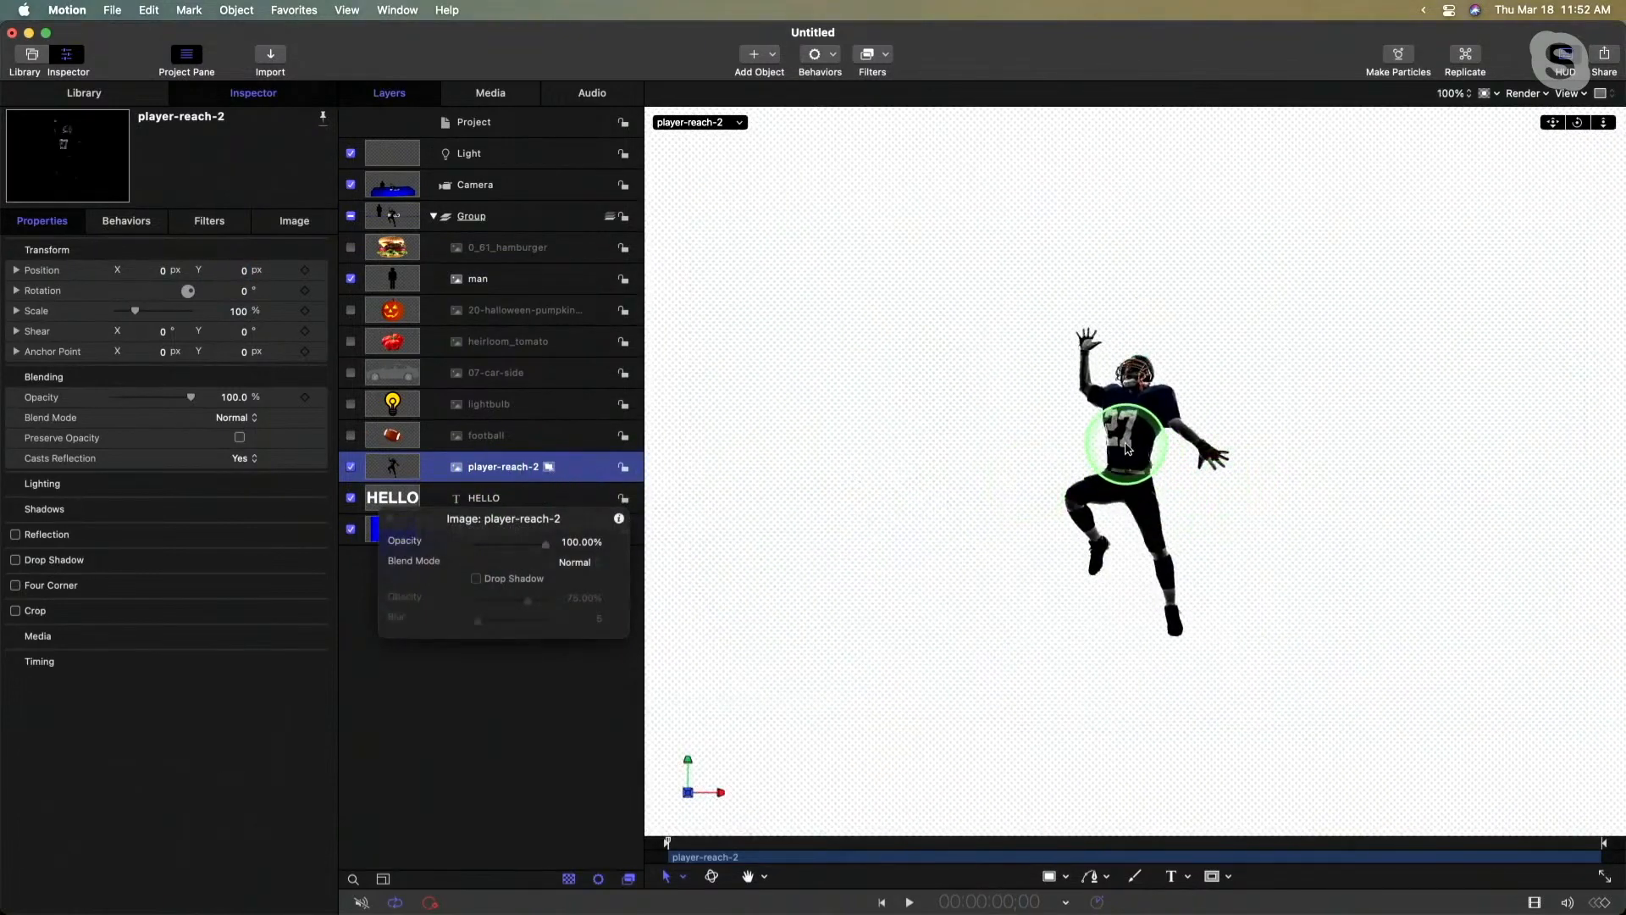
pyautogui.rightClick(1120, 447)
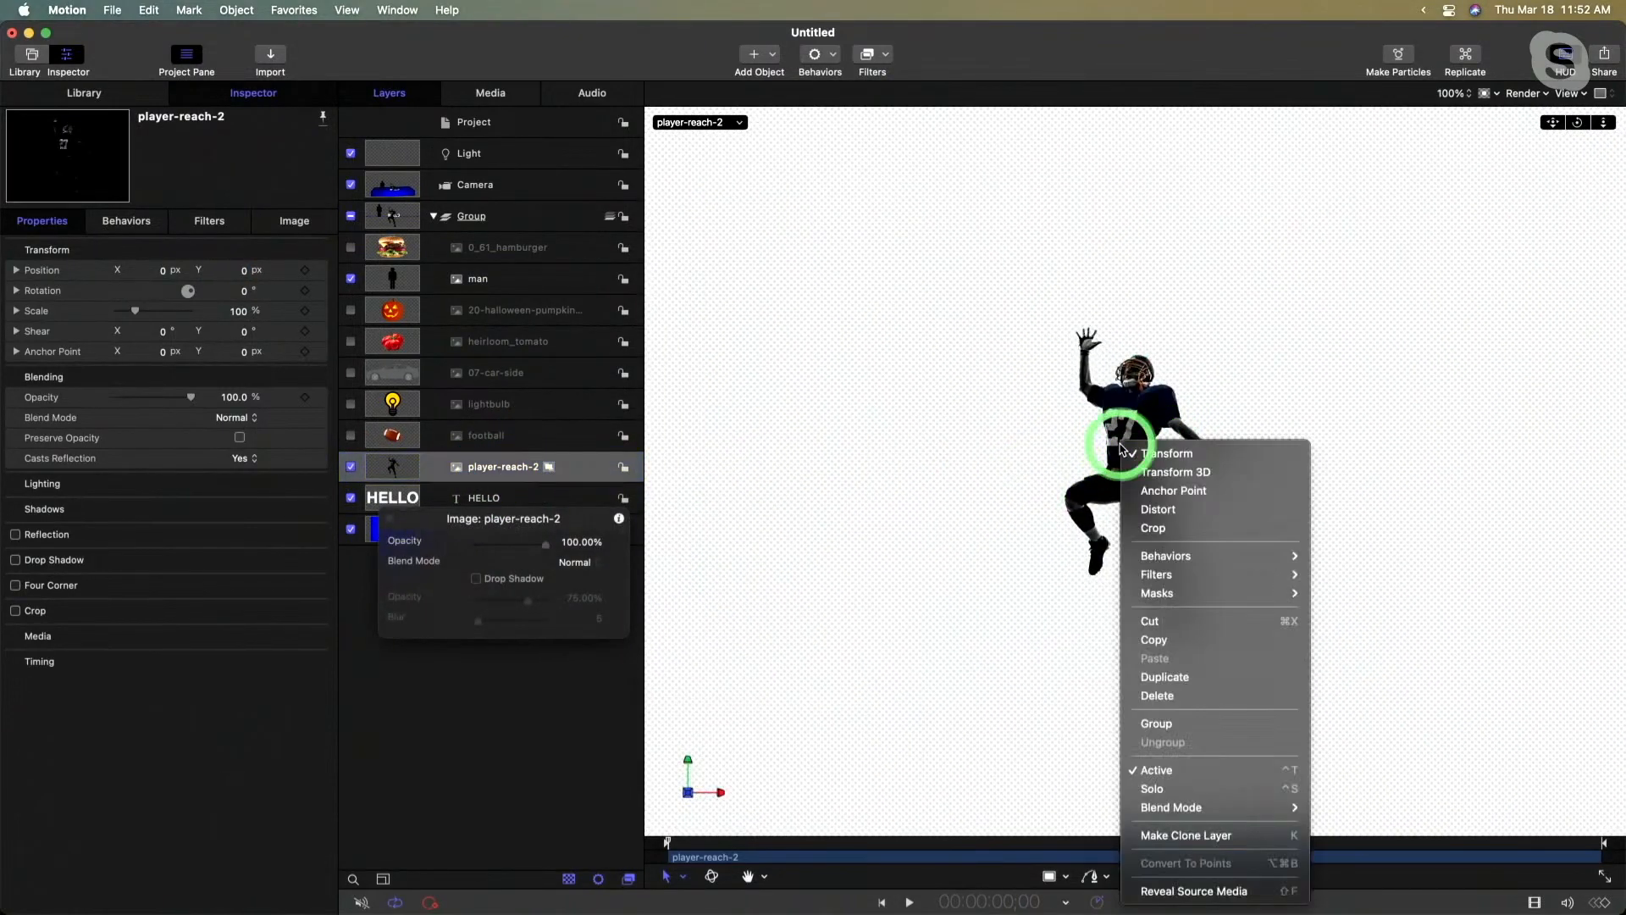
pyautogui.click(1145, 490)
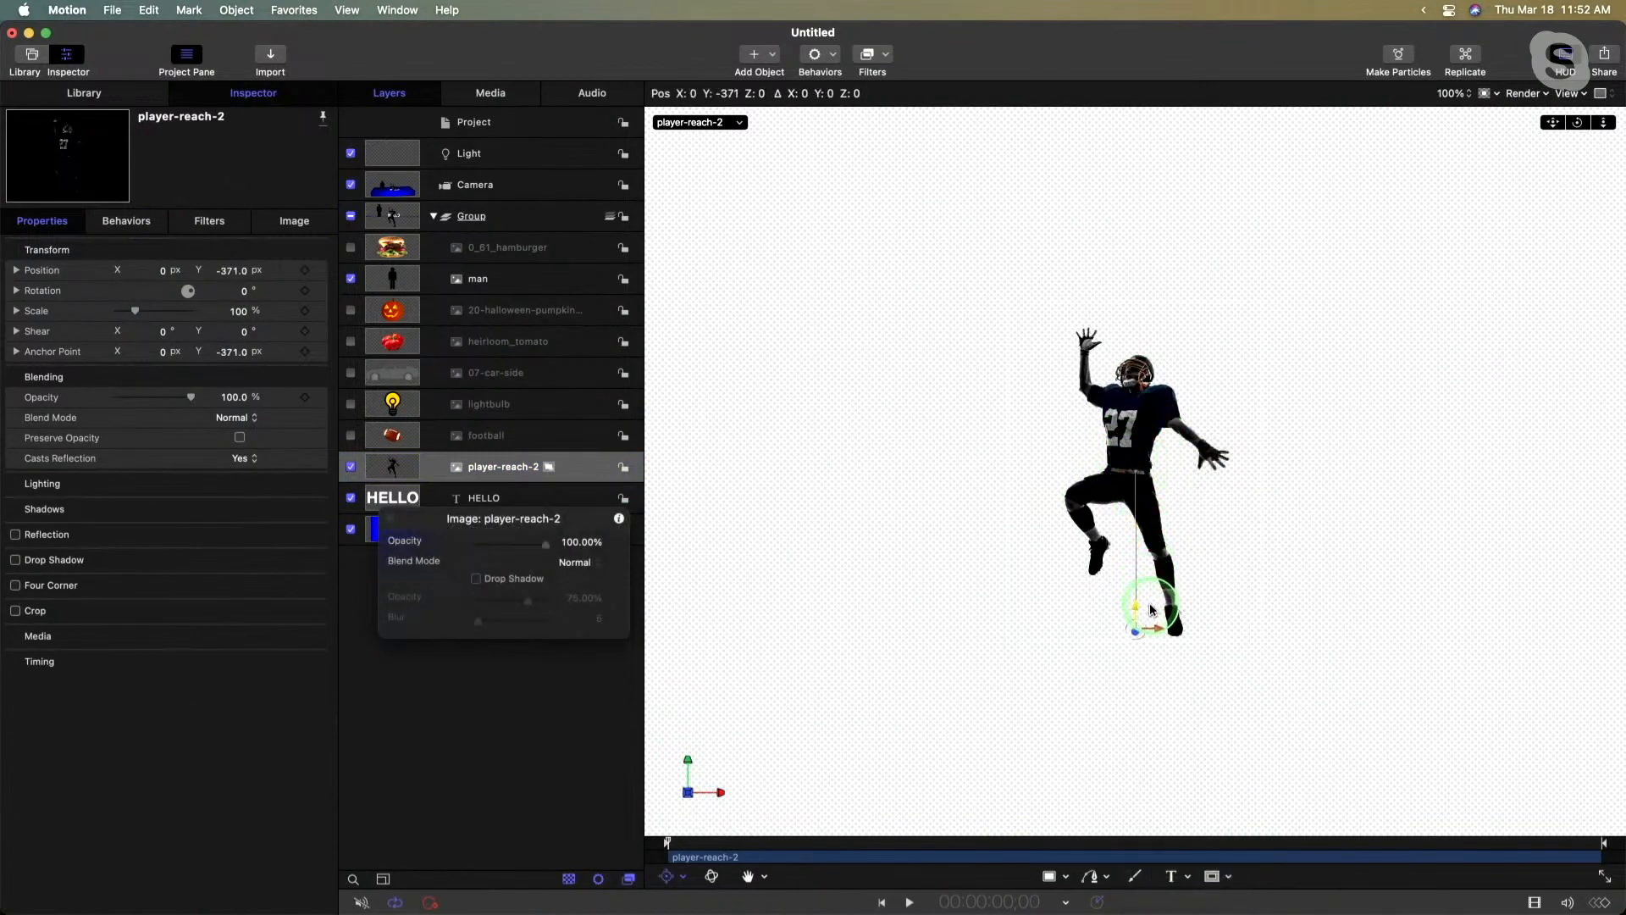
pyautogui.click(547, 466)
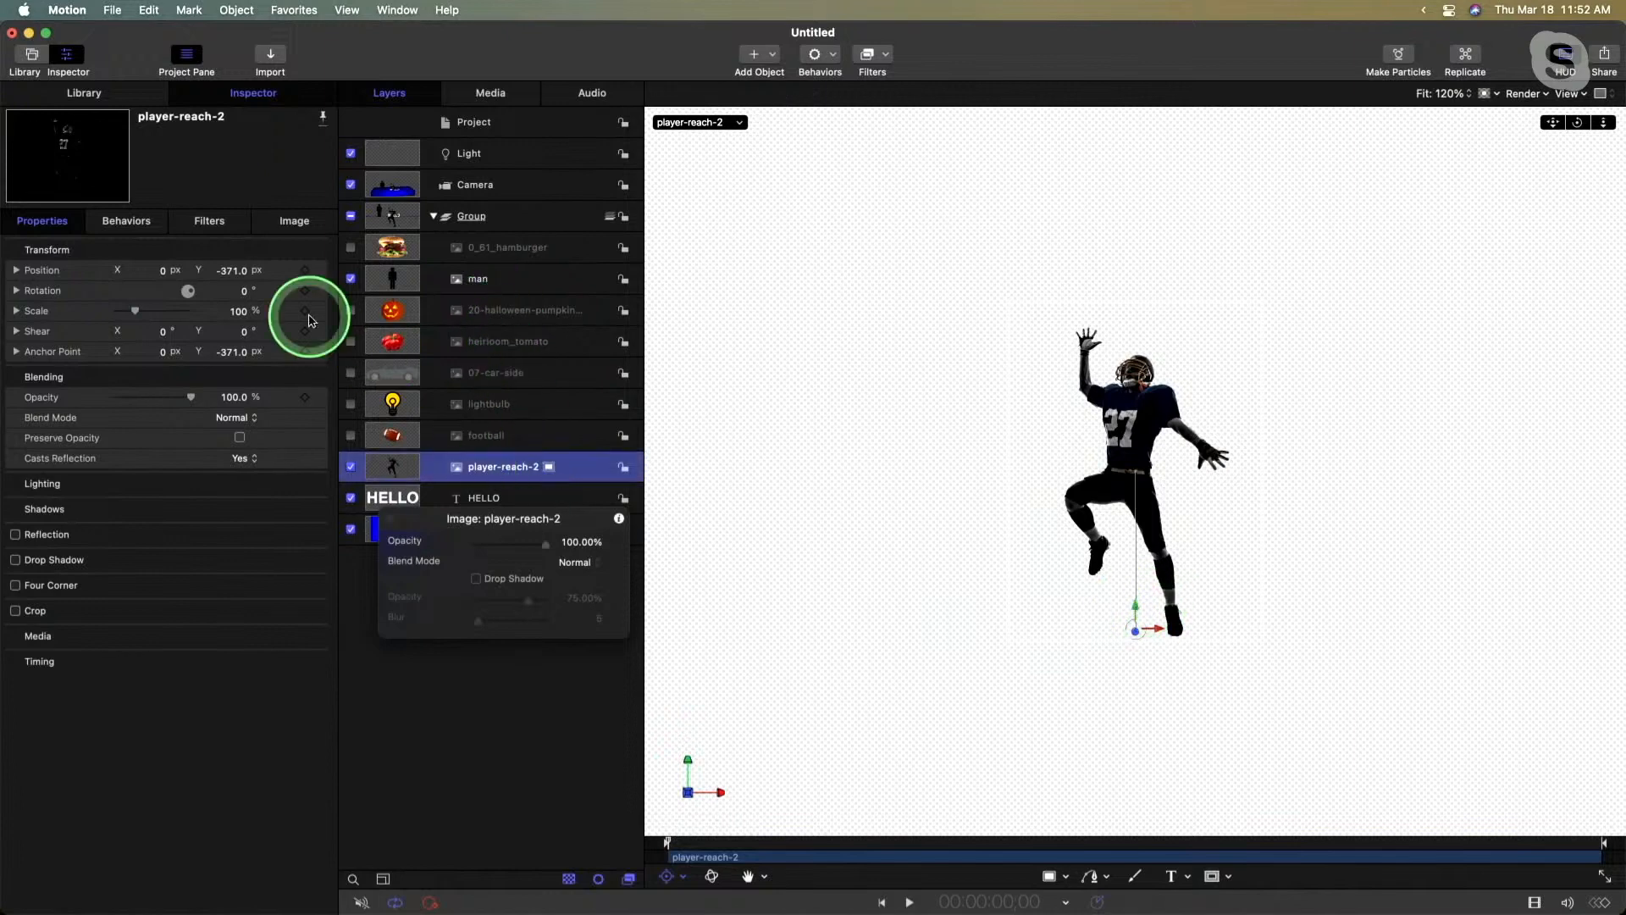
# - Set the football player's Y position to 0 px and scale the image down to 66%
pyautogui.click(228, 272)
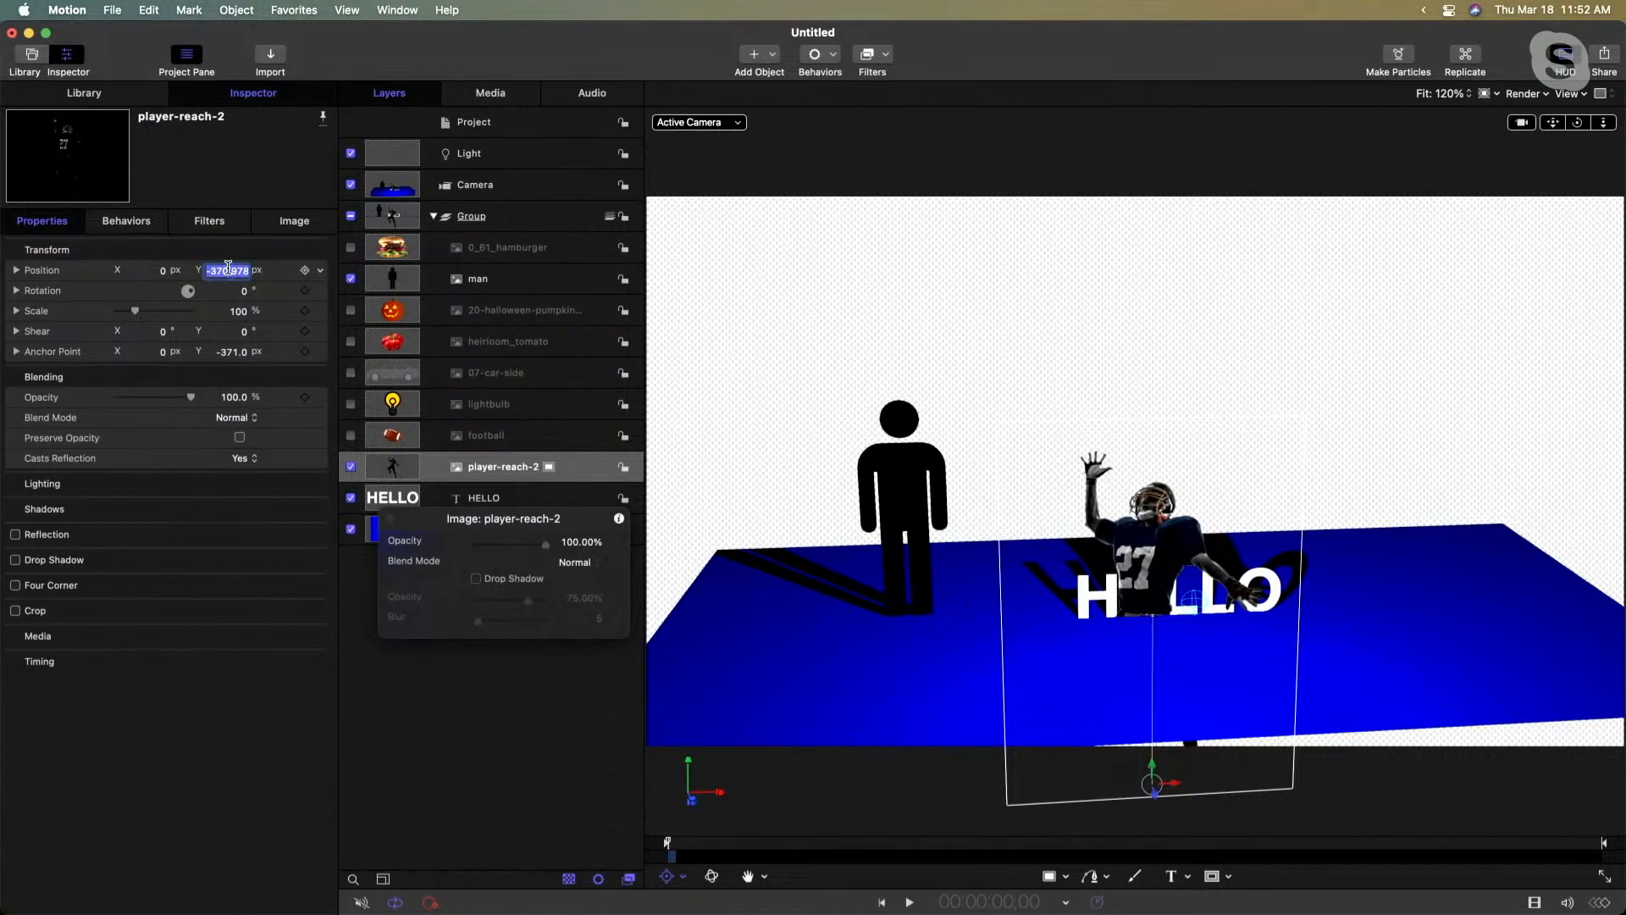
pyautogui.write('0')
pyautogui.press('Return')
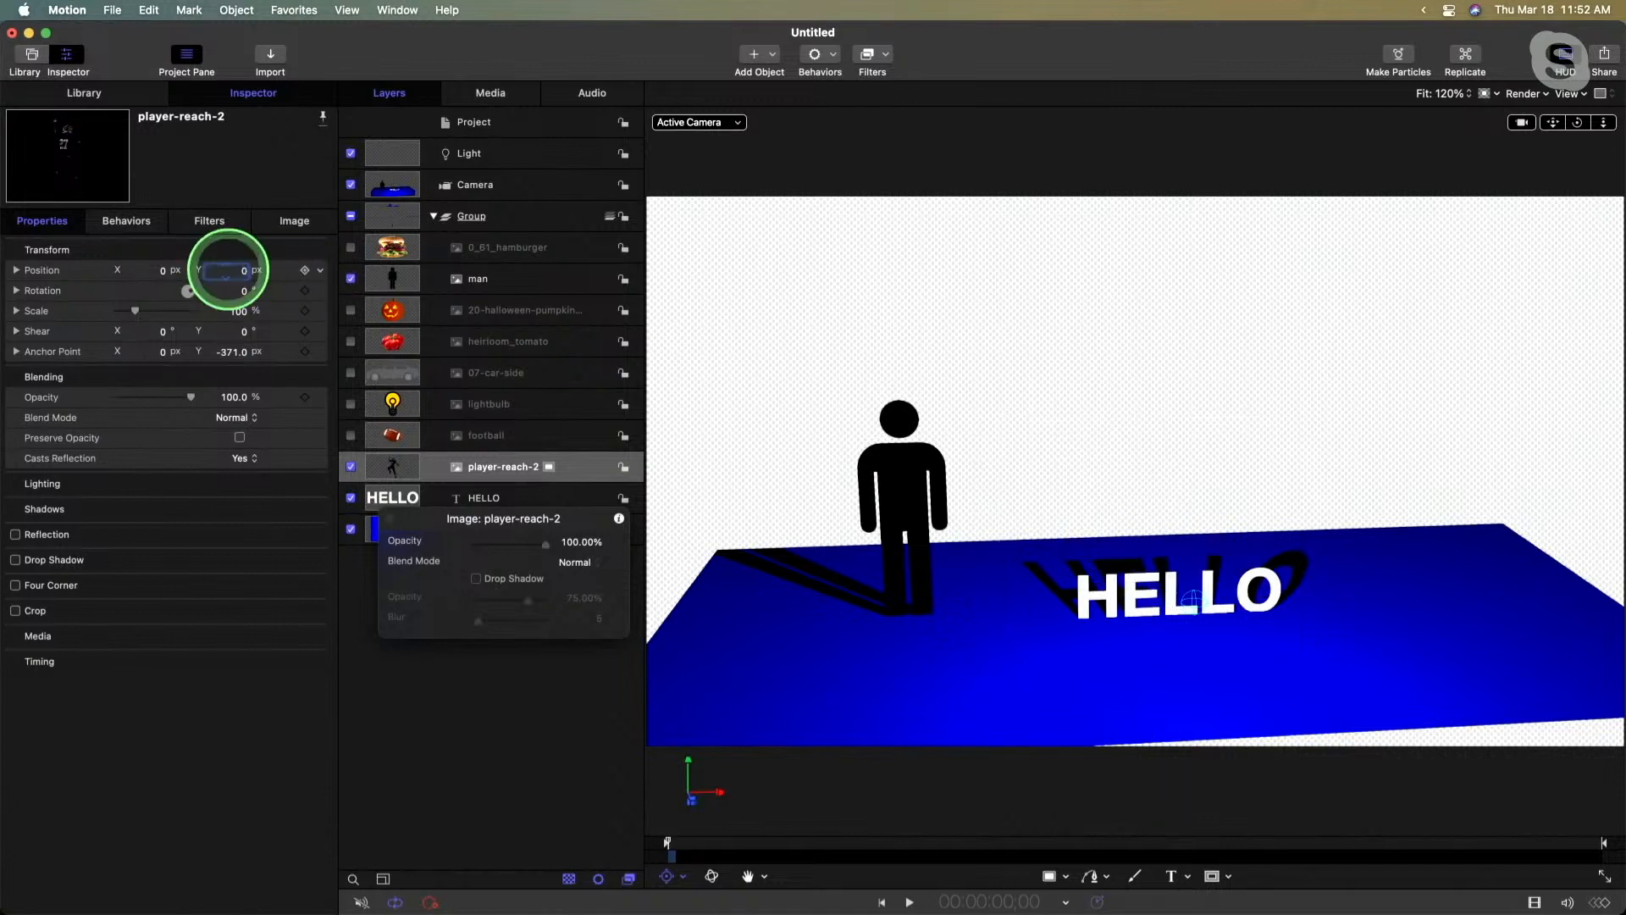
pyautogui.press('Return')
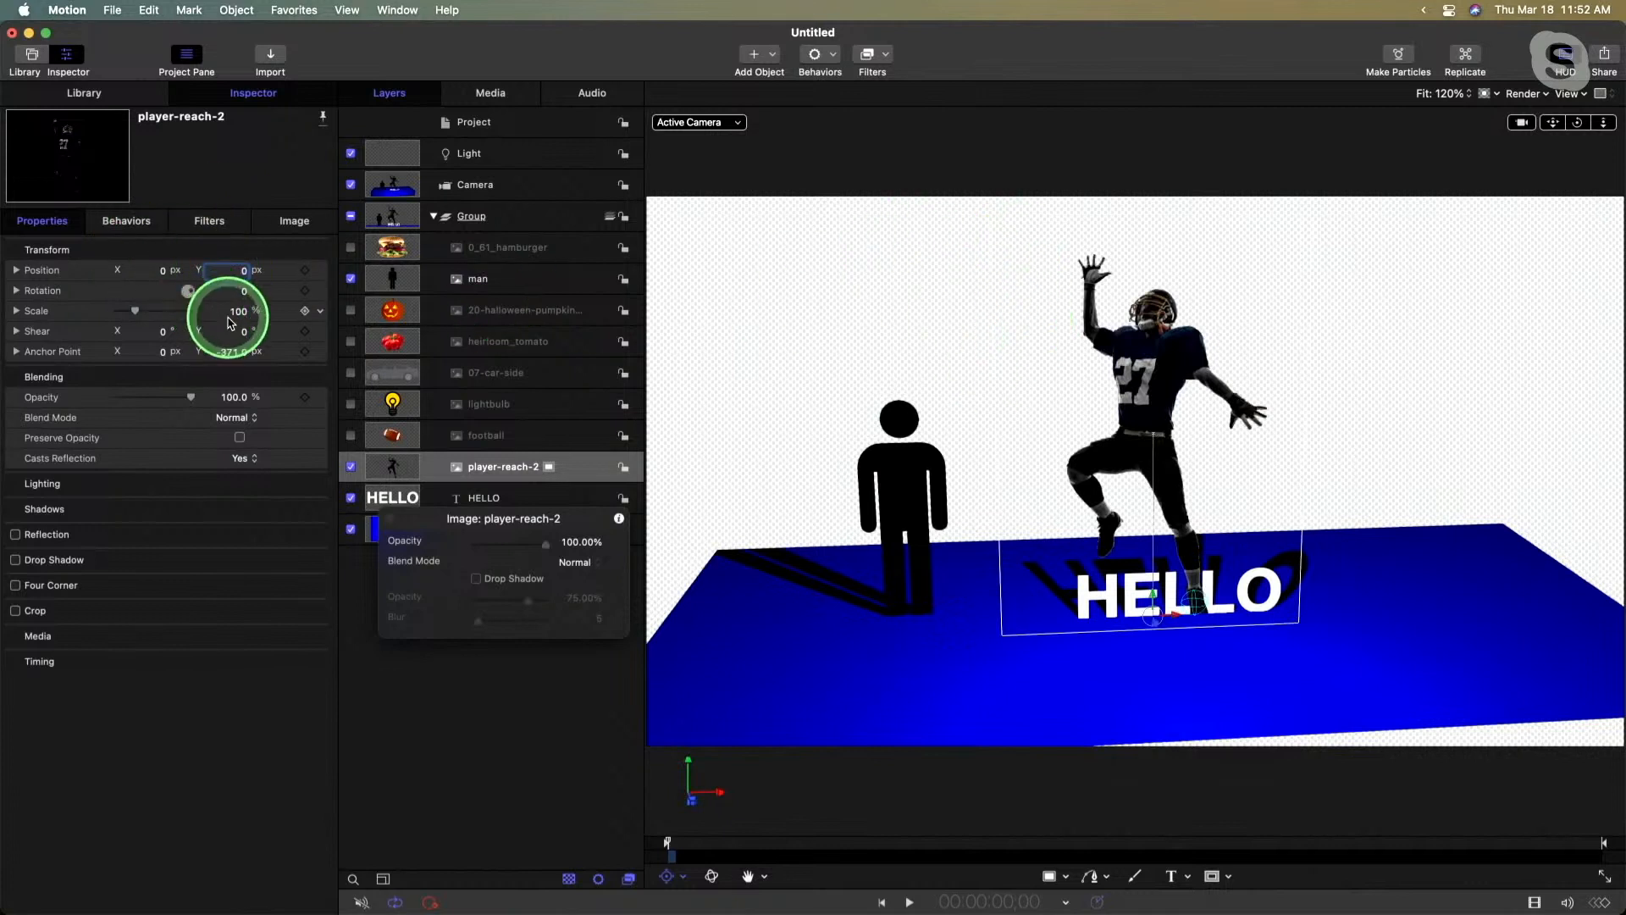
pyautogui.moveTo(239, 311); pyautogui.dragTo(240, 311)
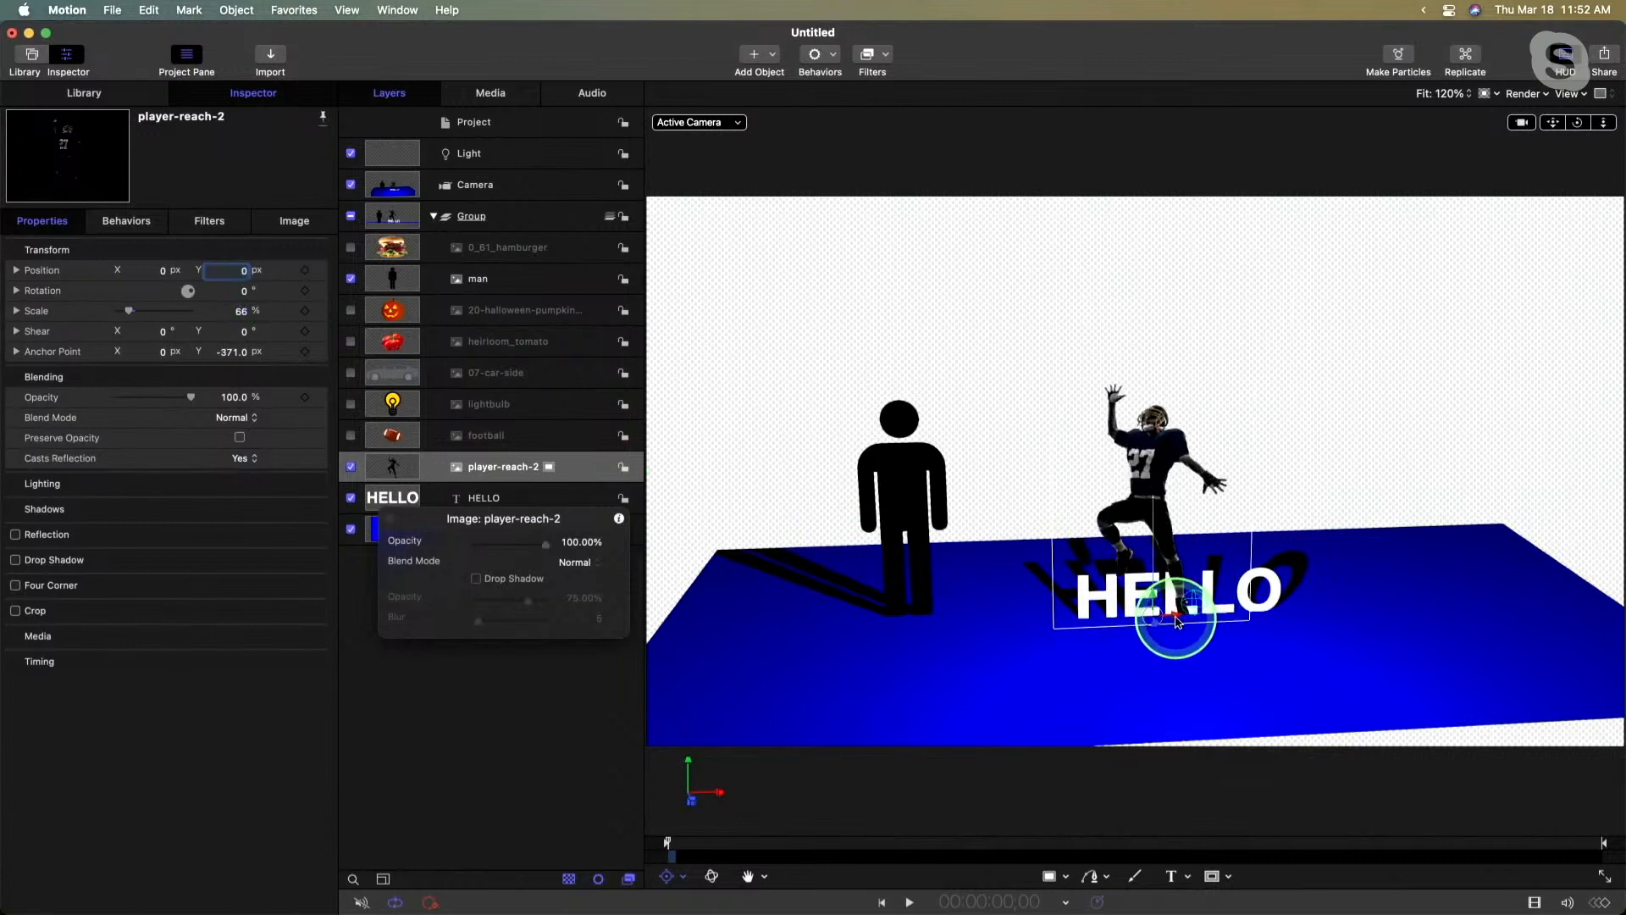
# - Move the football player forward across the floor, in front of the HELLO text, at about X -118 px
pyautogui.moveTo(1156, 625); pyautogui.dragTo(1404, 836)
pyautogui.press('q')
pyautogui.moveTo(1198, 691); pyautogui.dragTo(1119, 680)
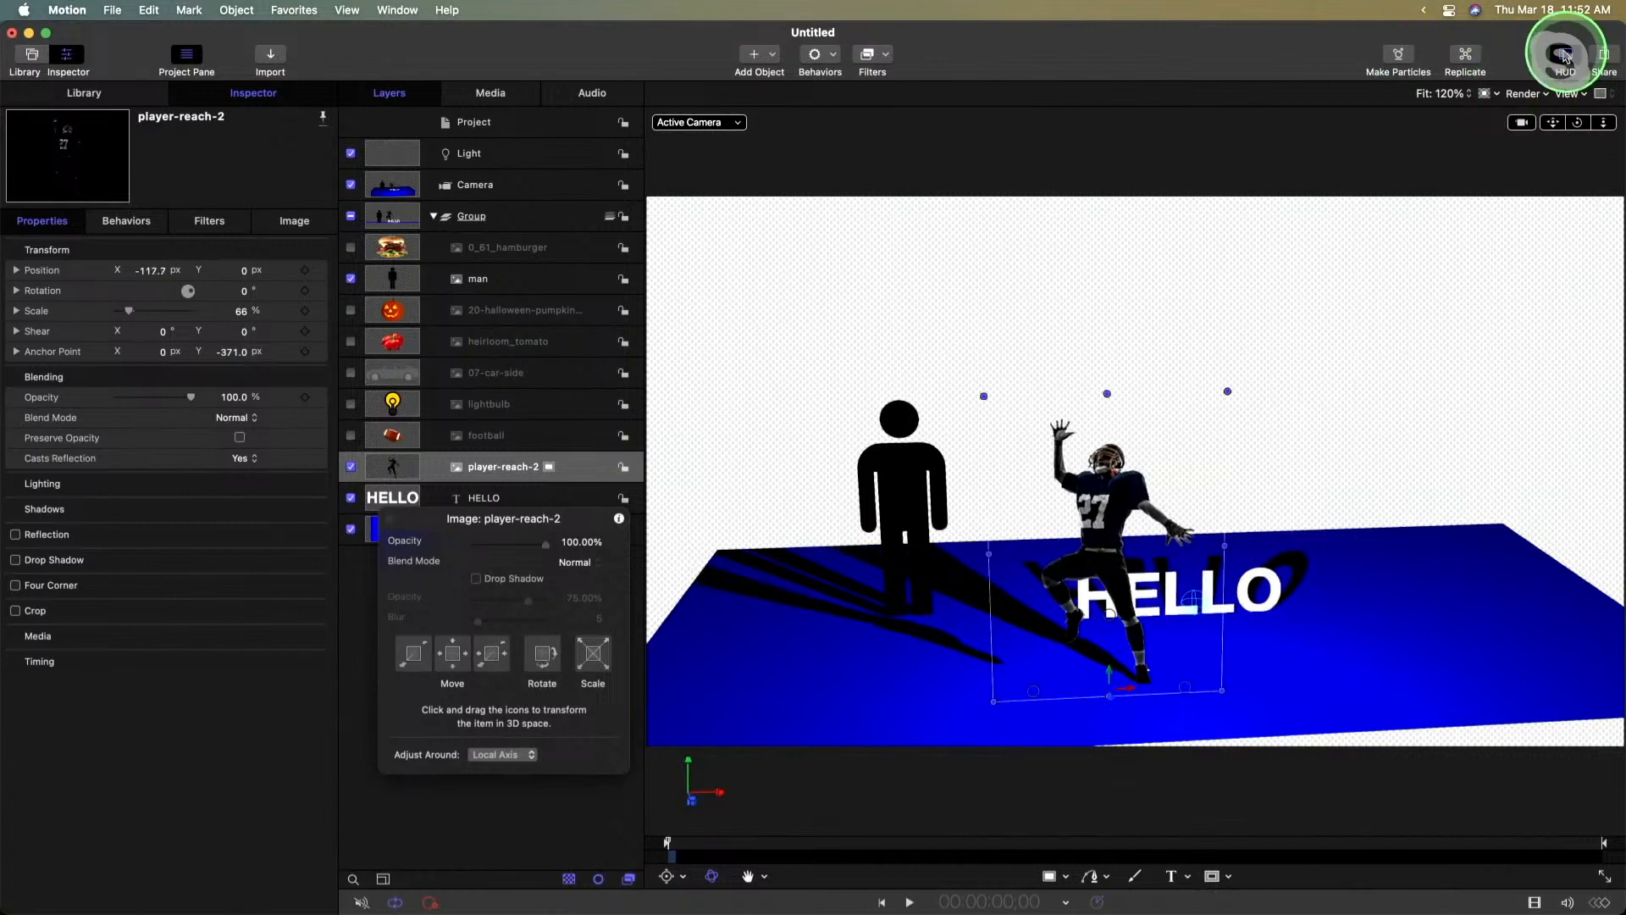
# - Use the HUD's 3D move control to slide the football player along the floor to about X 201 px, in front of the text's last letter
pyautogui.click(1566, 56)
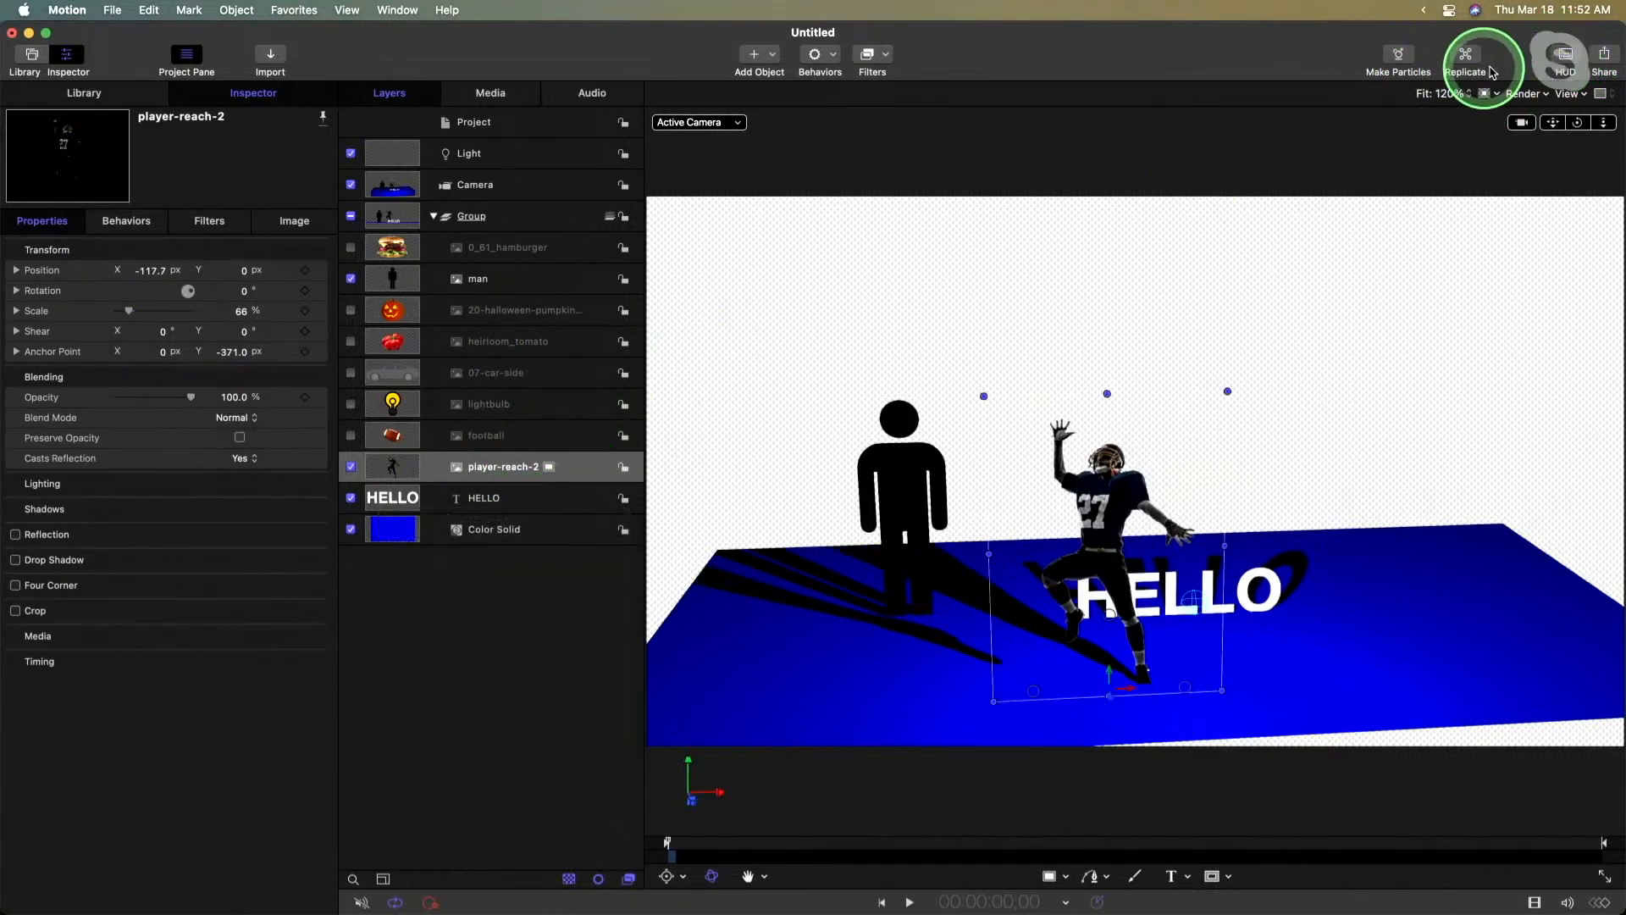
pyautogui.click(1566, 55)
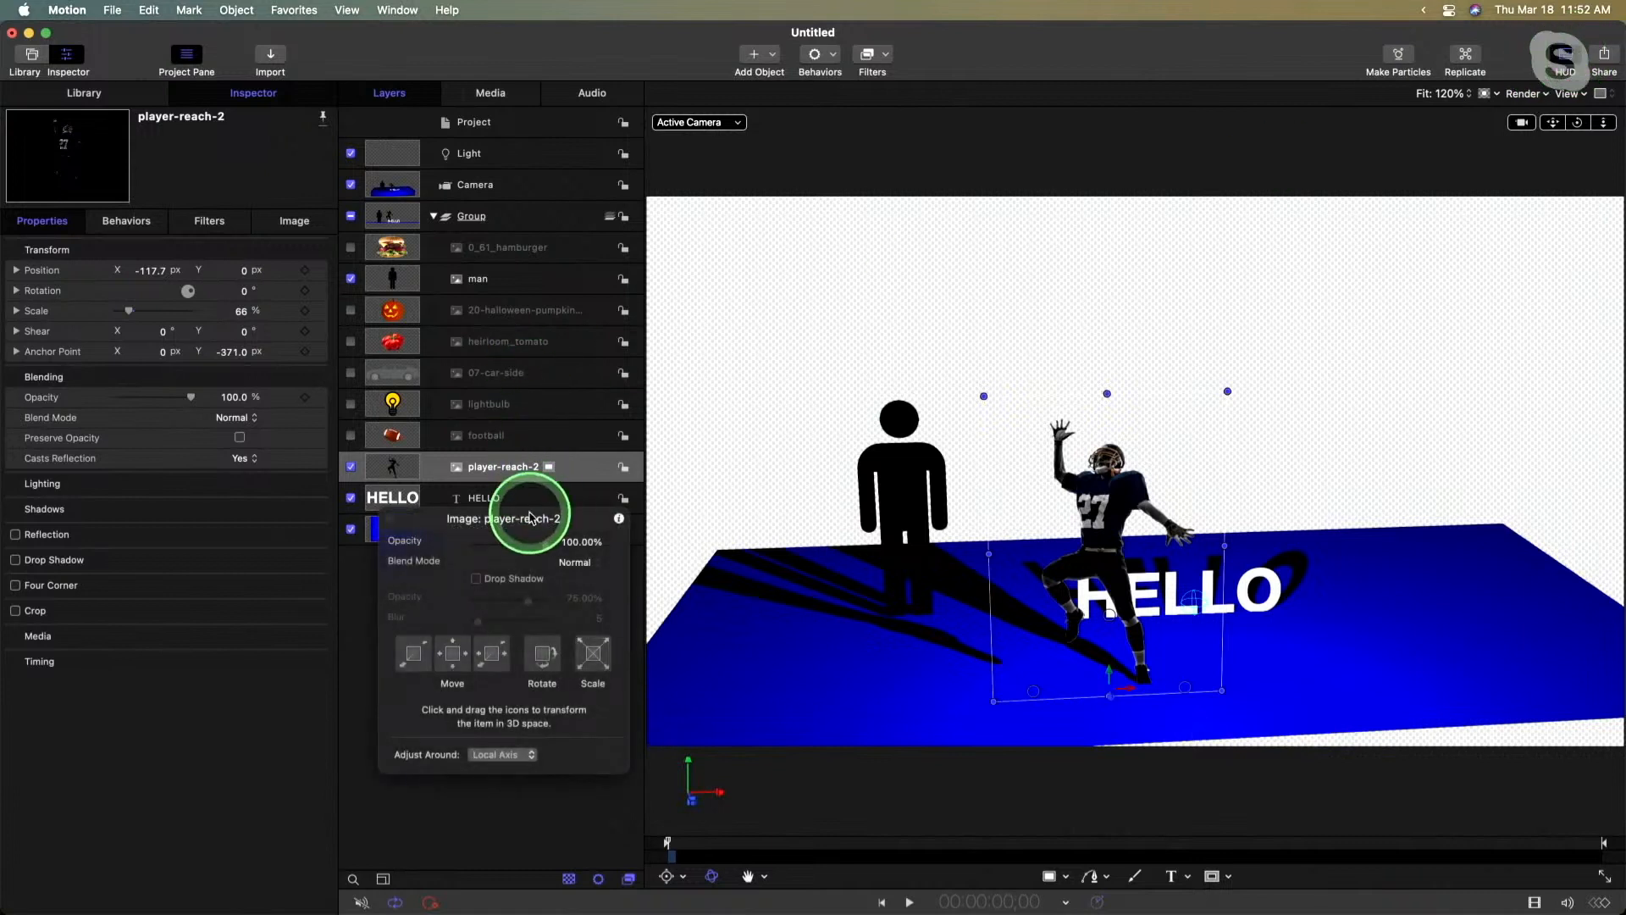
pyautogui.moveTo(530, 517); pyautogui.dragTo(777, 208)
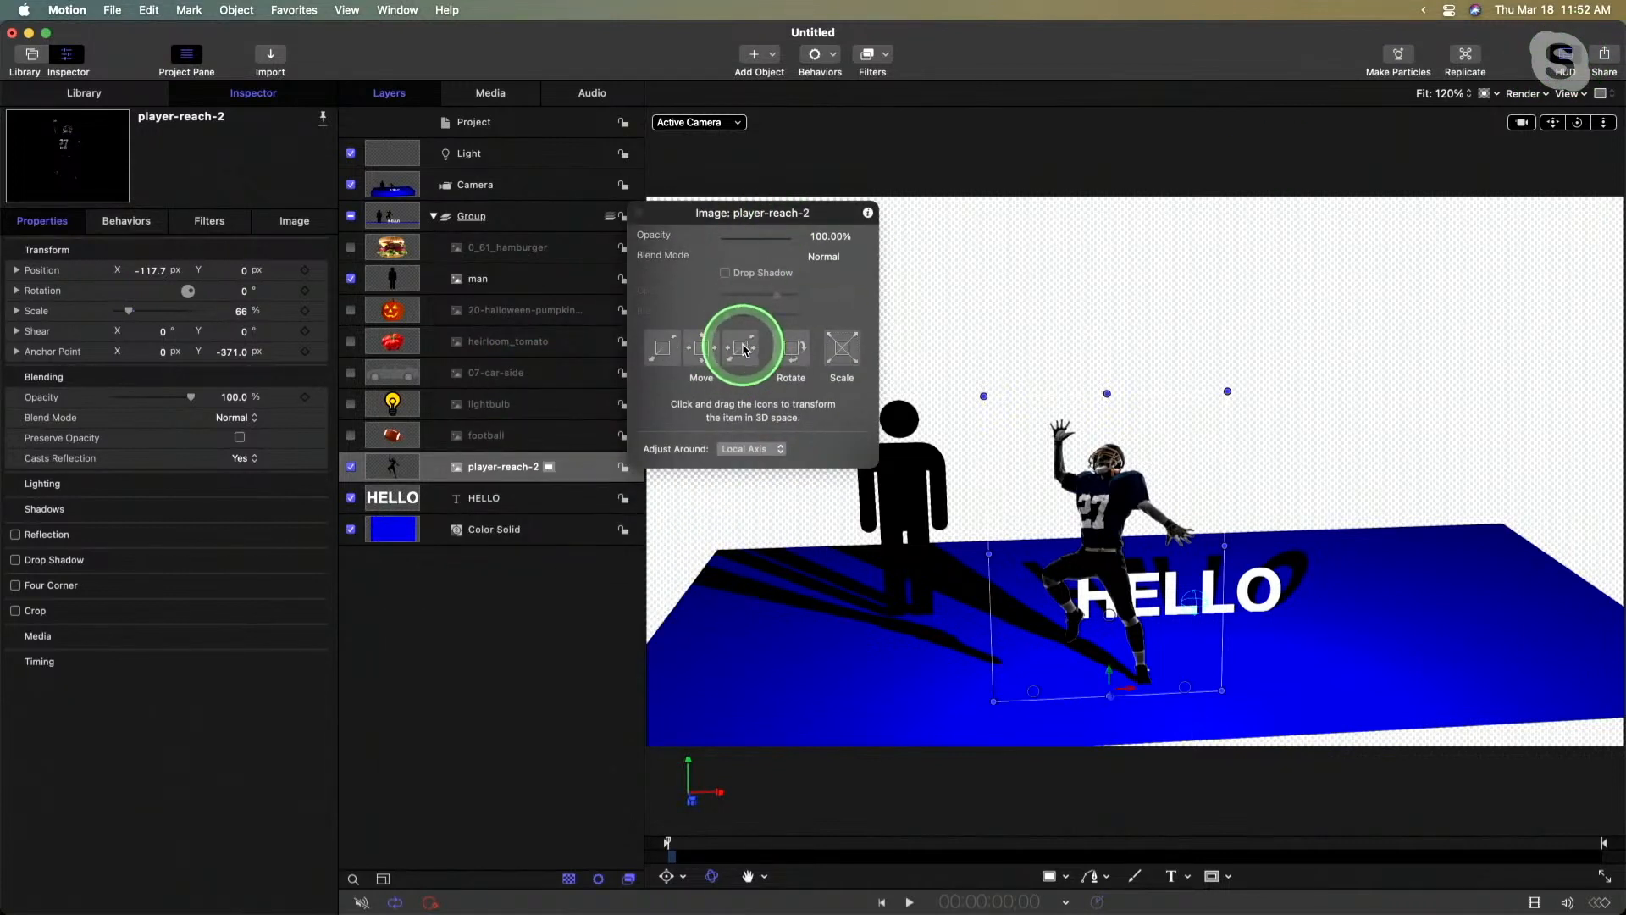
pyautogui.moveTo(744, 349); pyautogui.dragTo(1014, 398)
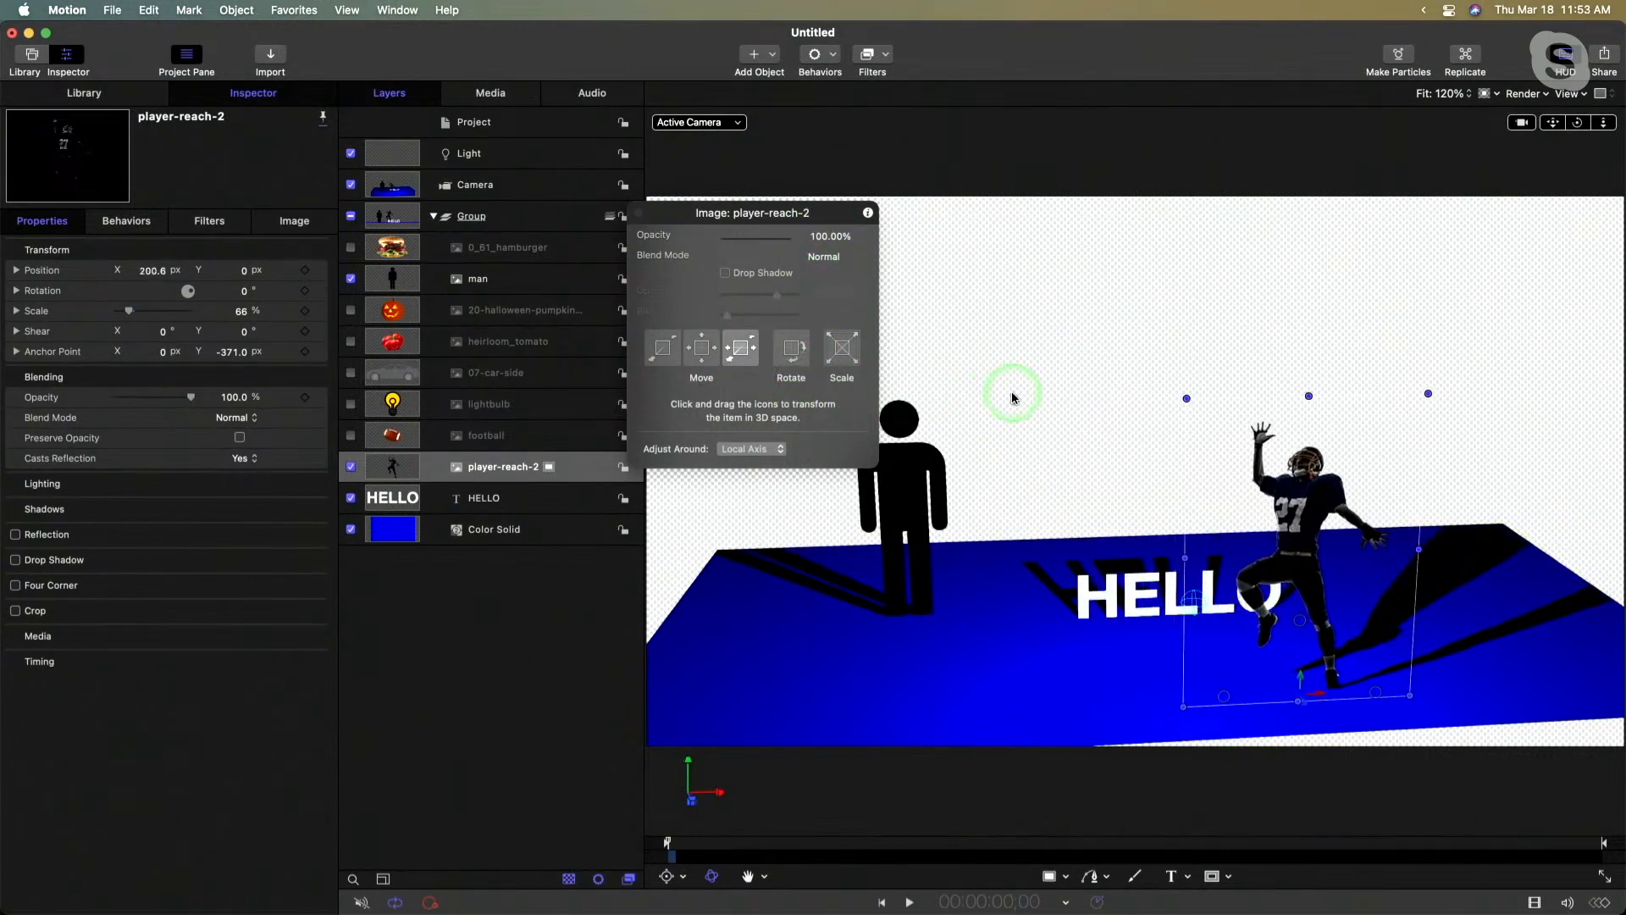
# - From the top view, enlarge the Color Solid floor to about 509% scale, and return to the active camera view
pyautogui.moveTo(835, 213); pyautogui.dragTo(460, 532)
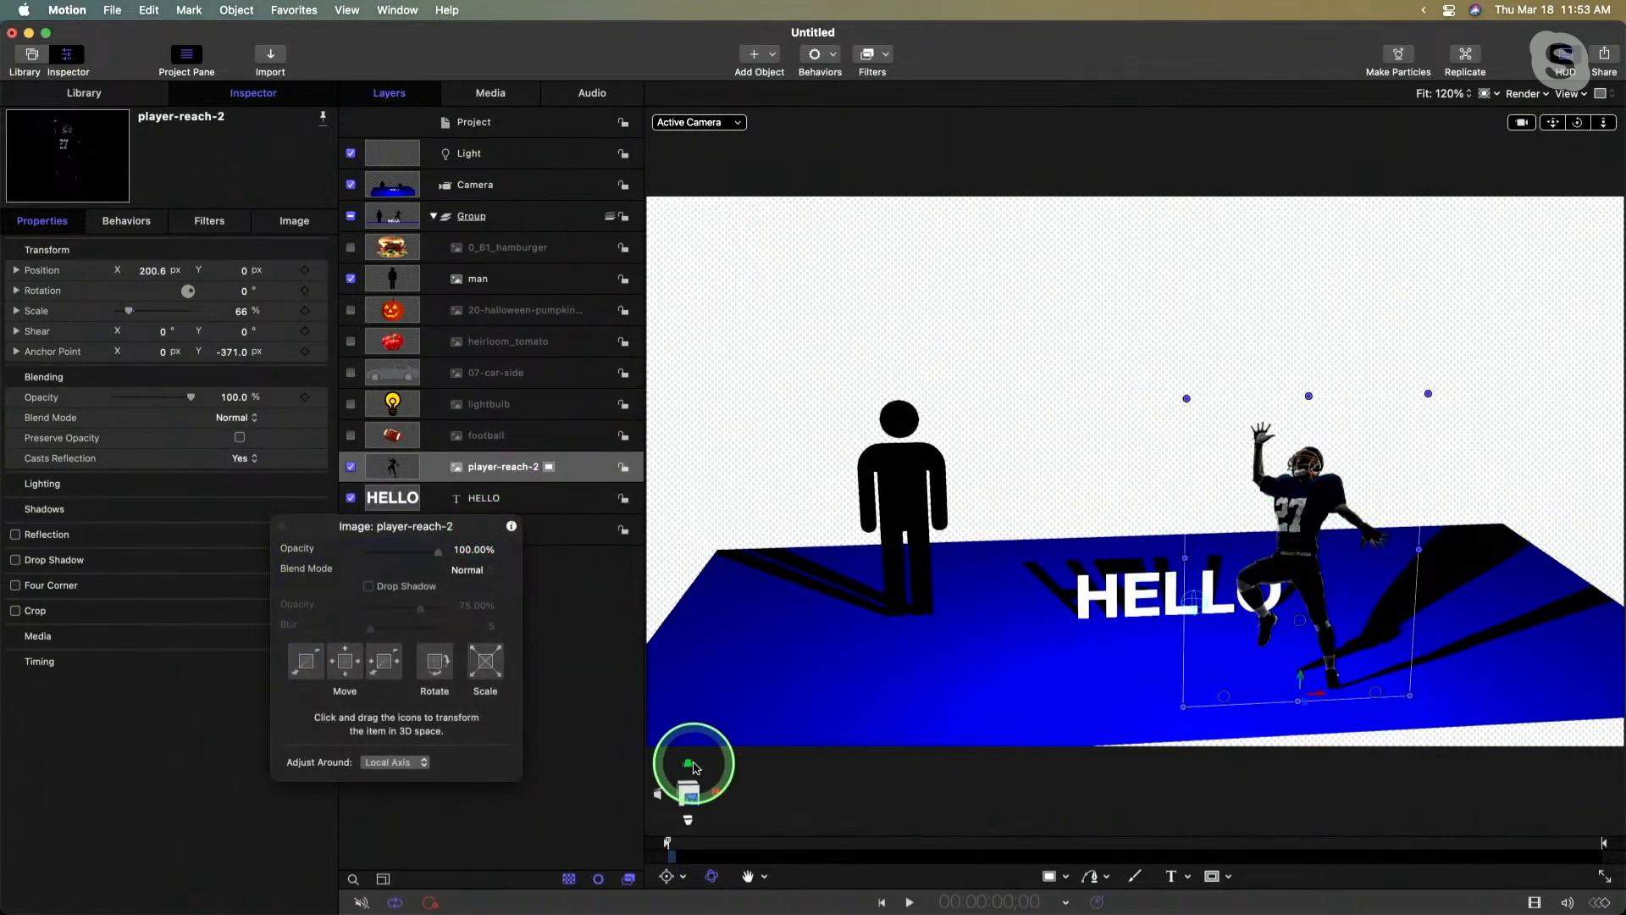
pyautogui.click(693, 769)
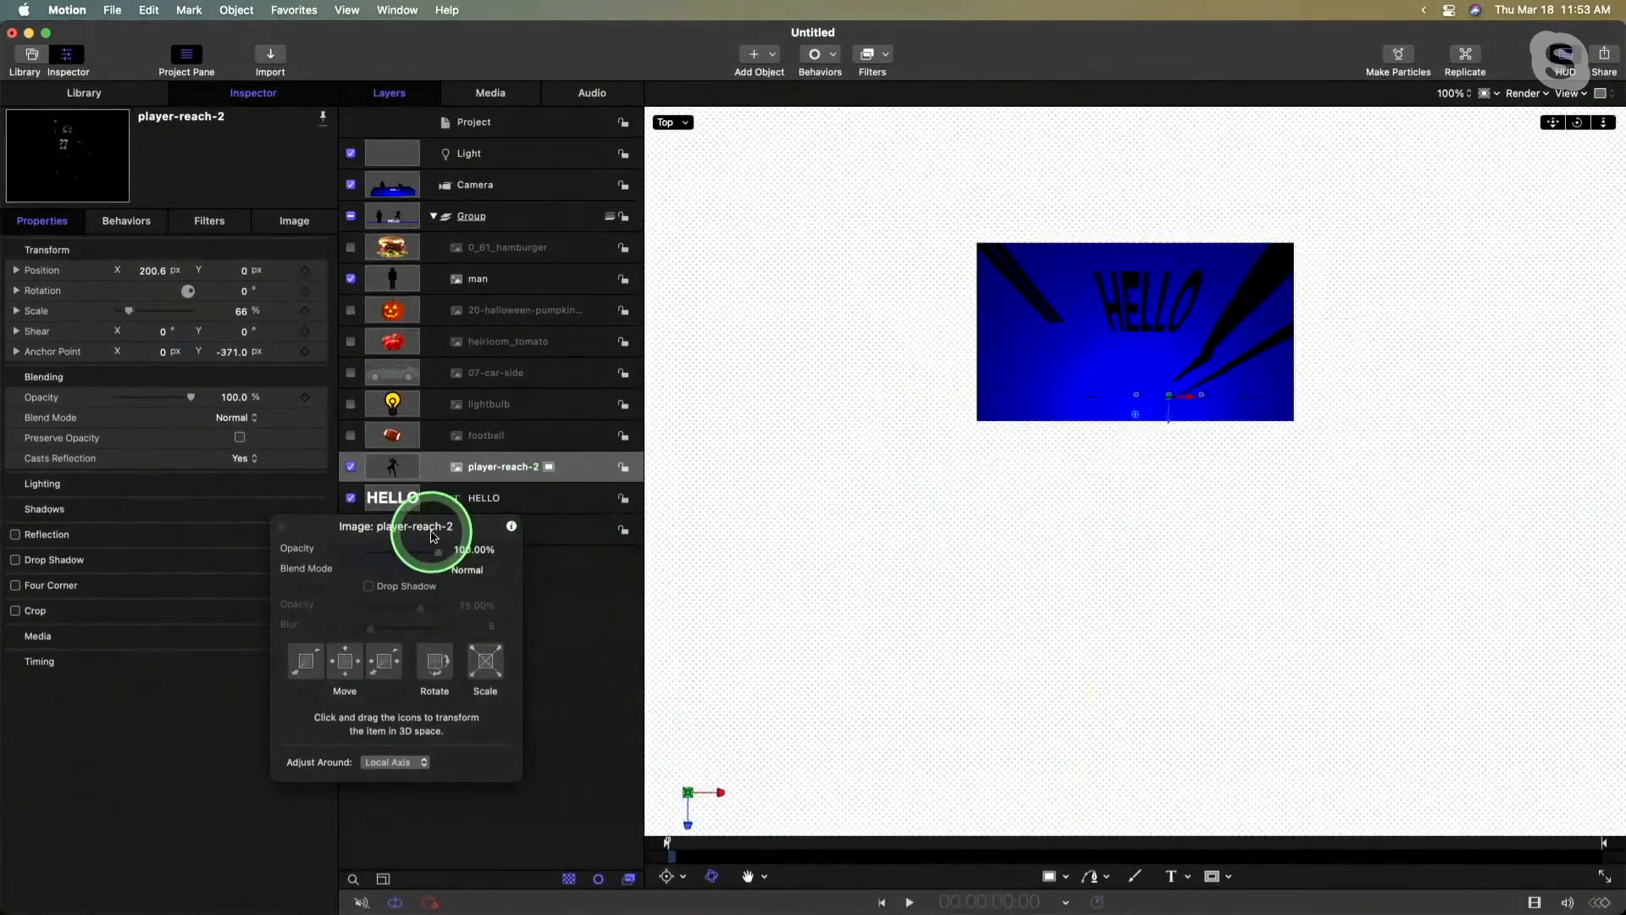
pyautogui.moveTo(428, 534); pyautogui.dragTo(309, 629)
pyautogui.click(1278, 421)
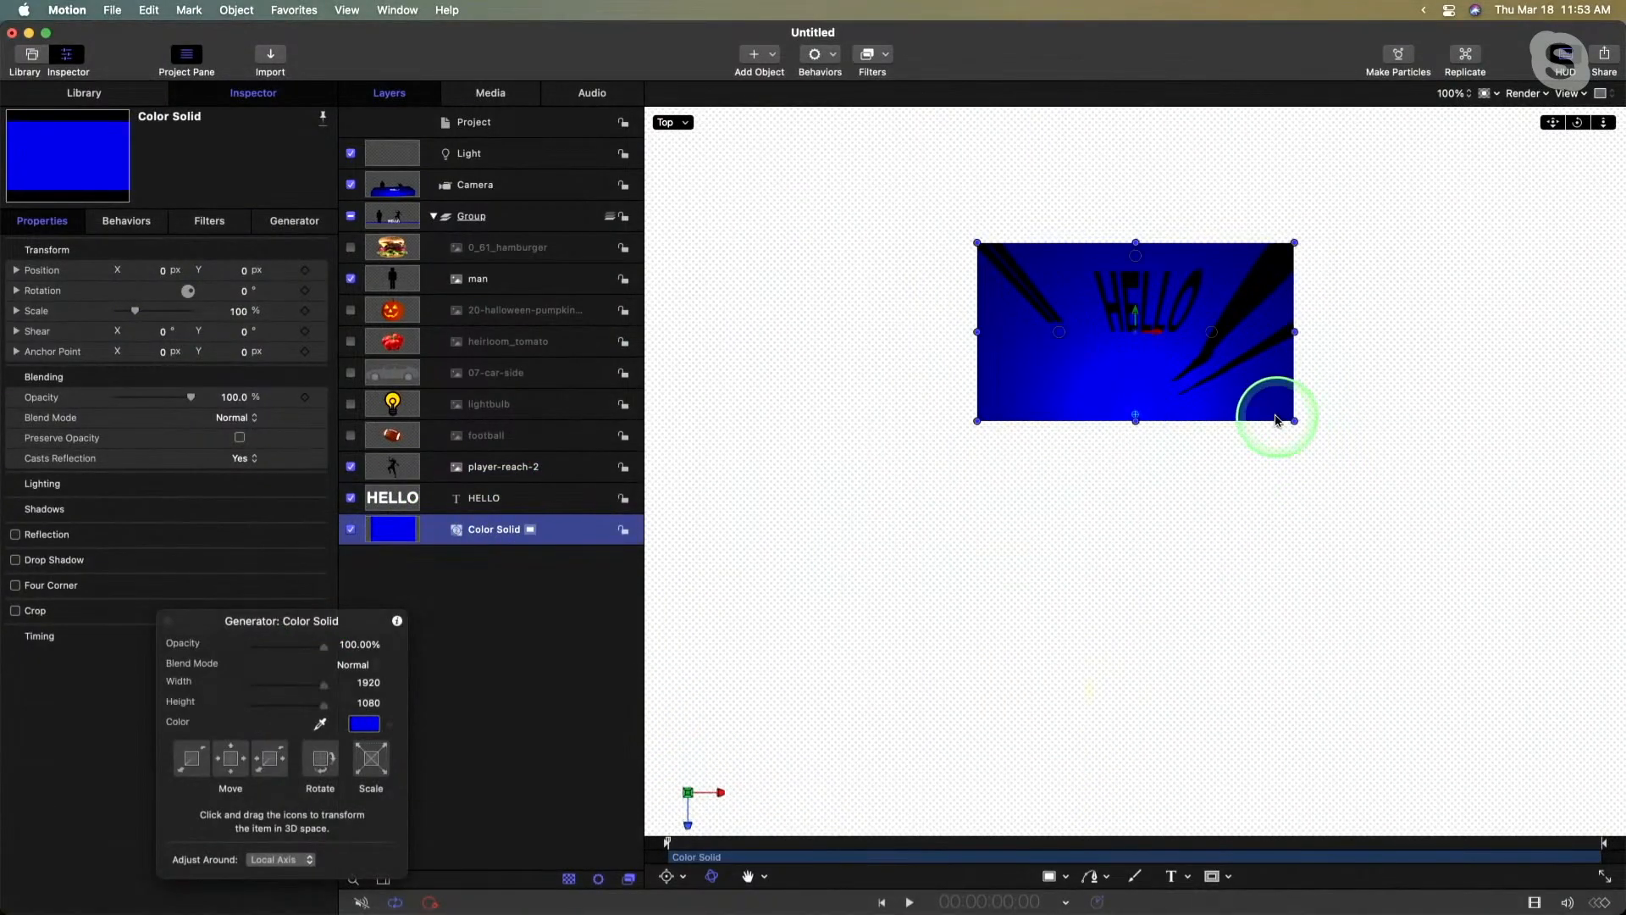
pyautogui.moveTo(1292, 420); pyautogui.dragTo(1577, 785)
pyautogui.hotkey('ctrl', 'a')
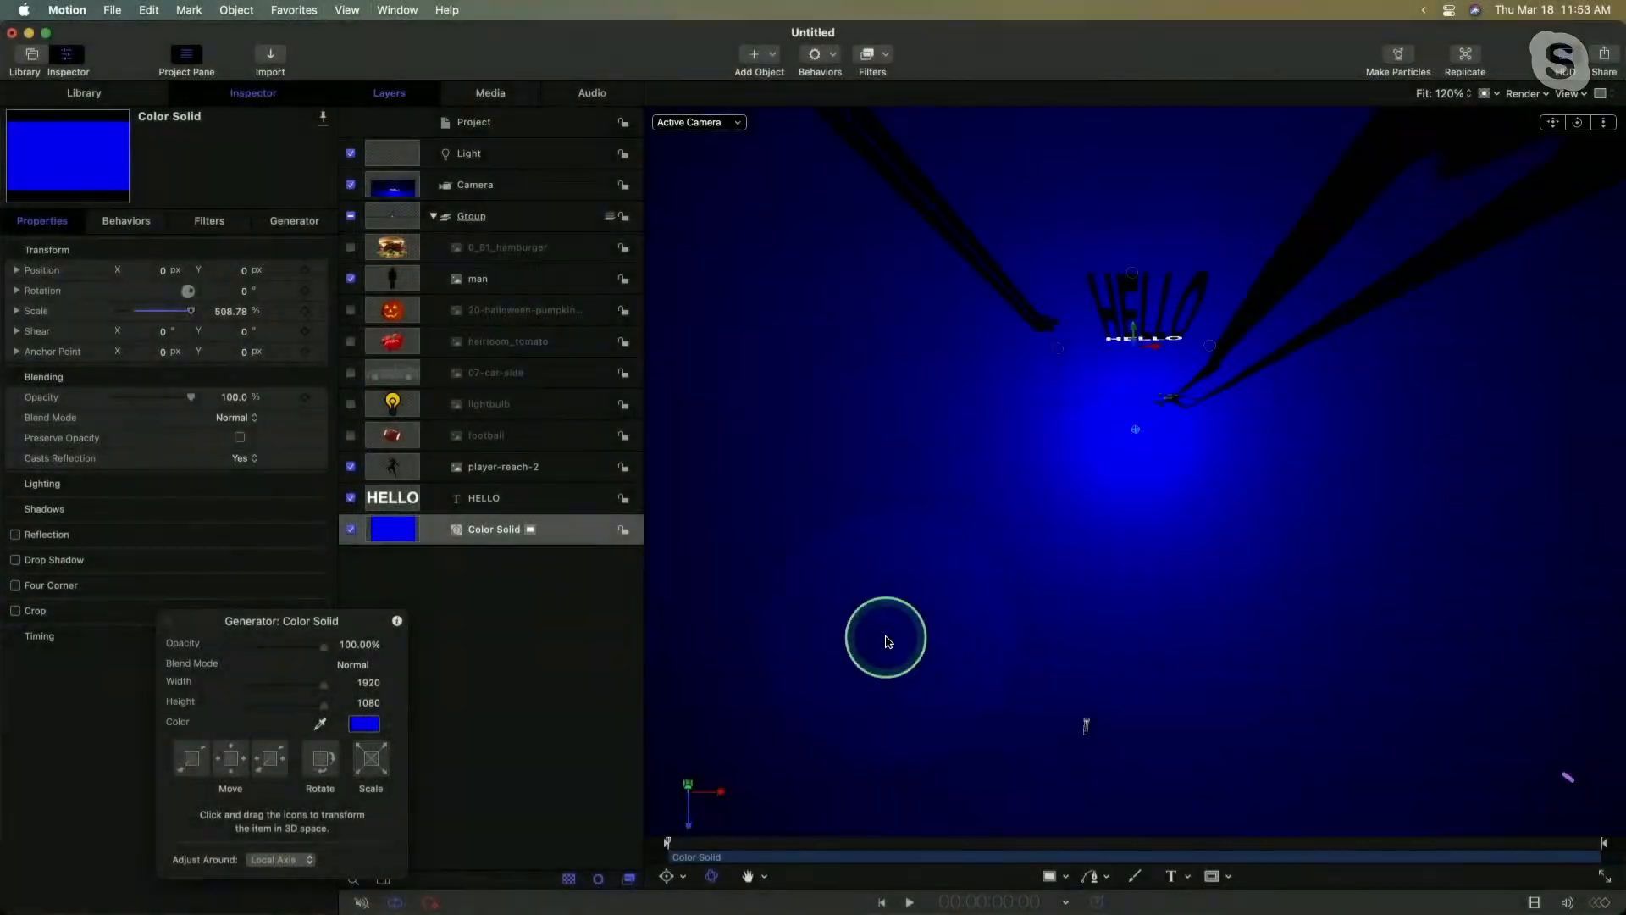
# - Switch the canvas from a transparent to a black background and orbit the camera sideways around the scene
pyautogui.moveTo(1066, 381); pyautogui.dragTo(1069, 377)
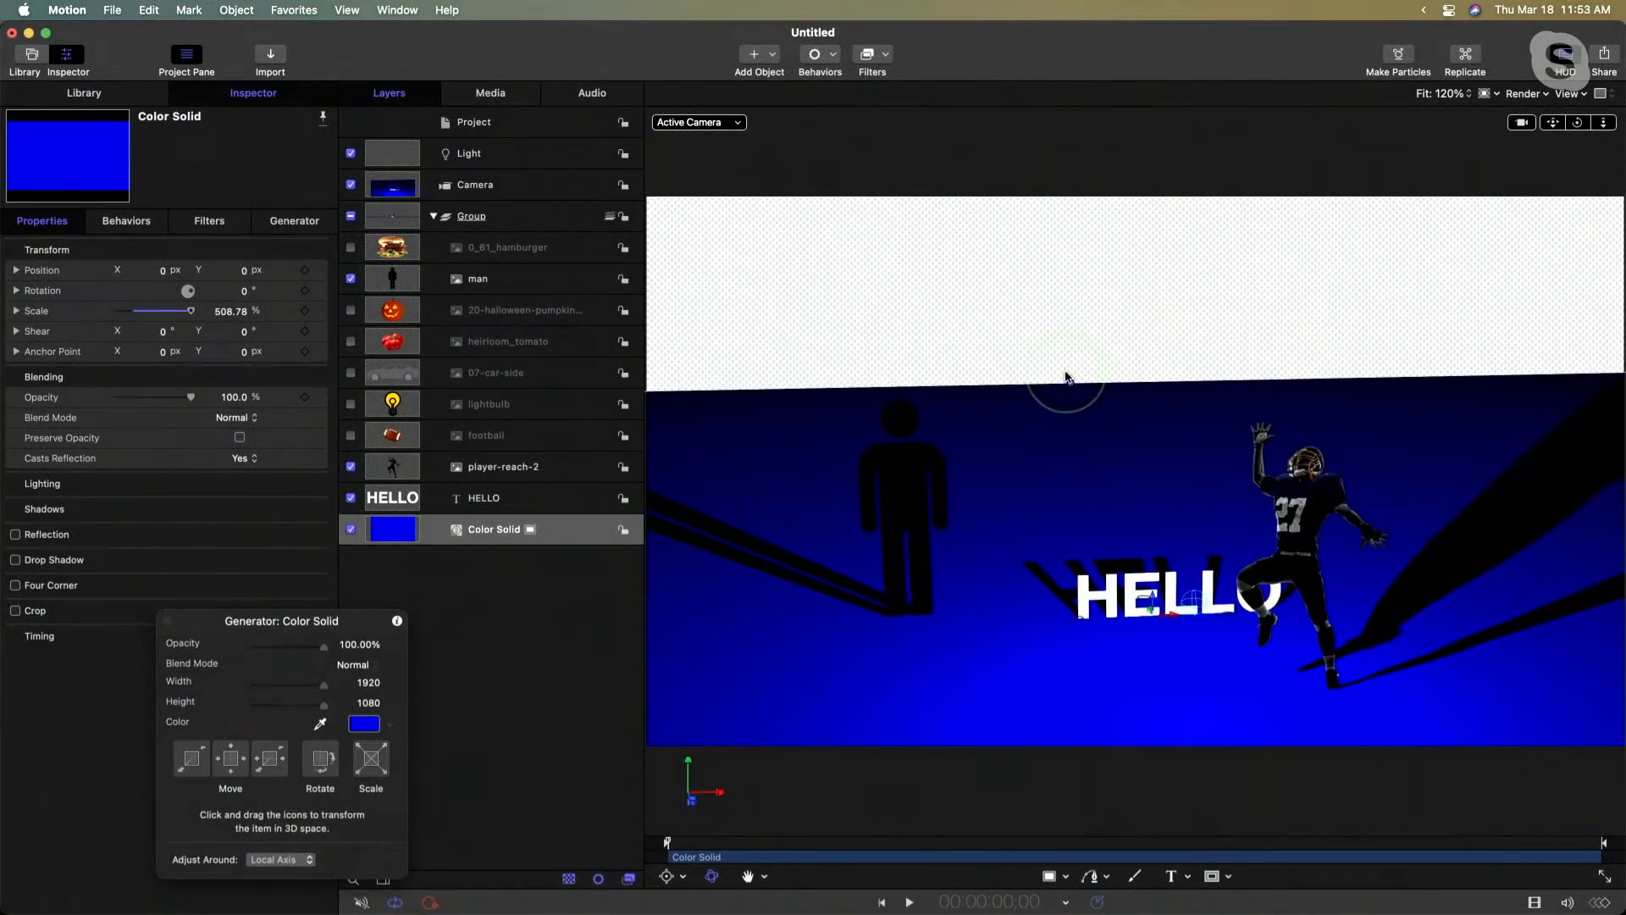
pyautogui.click(1066, 377)
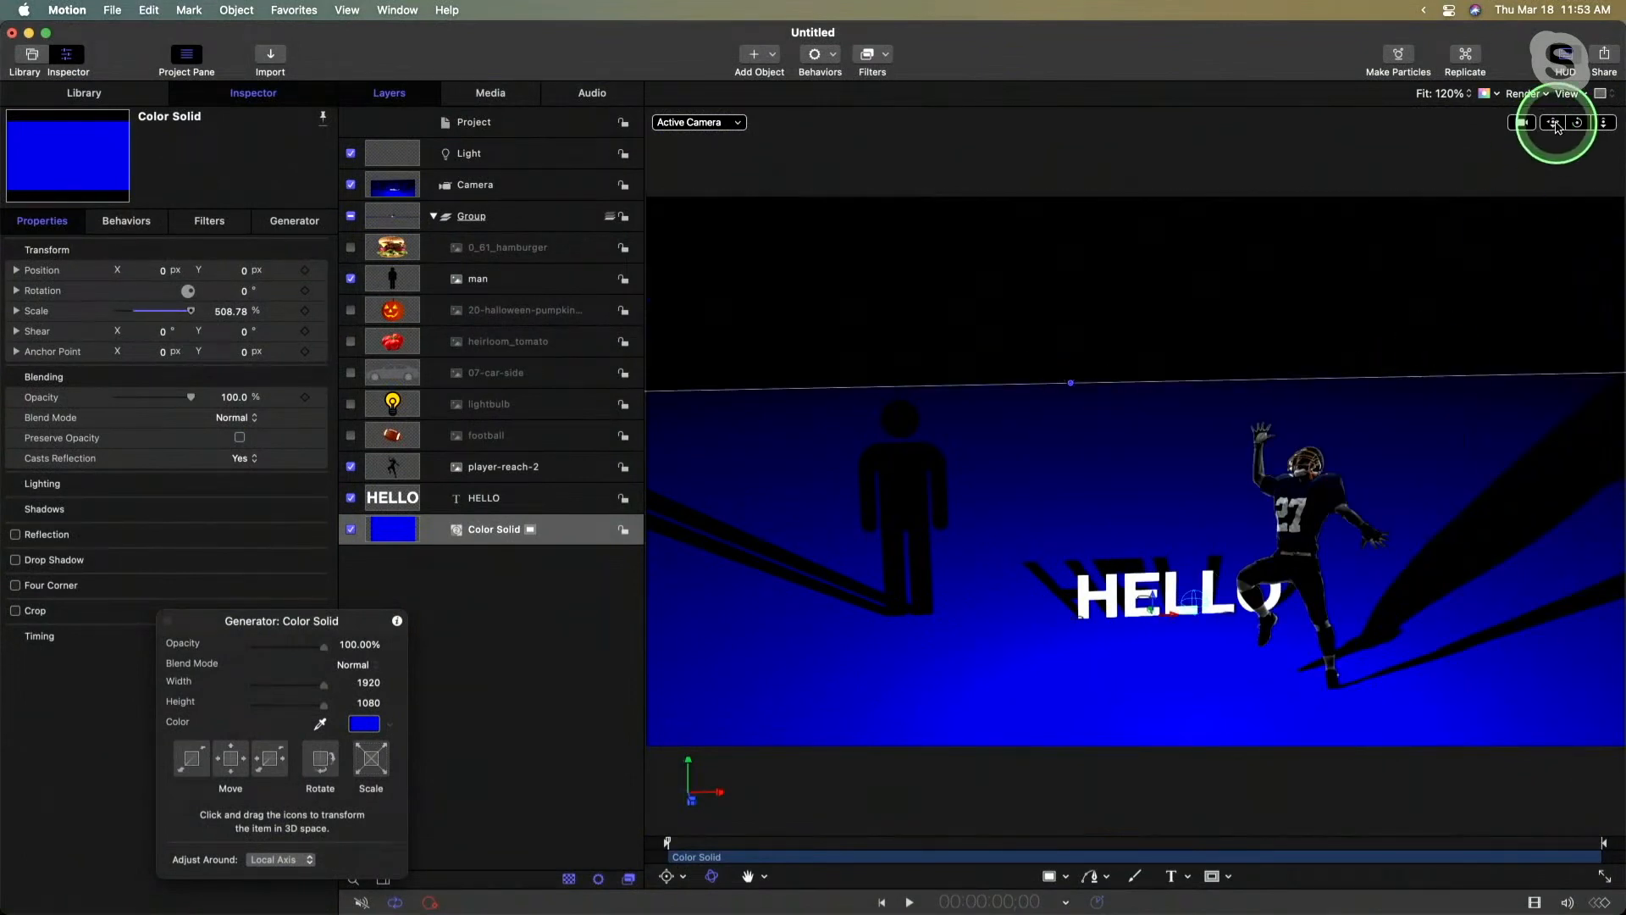
pyautogui.moveTo(1577, 122); pyautogui.dragTo(1578, 122)
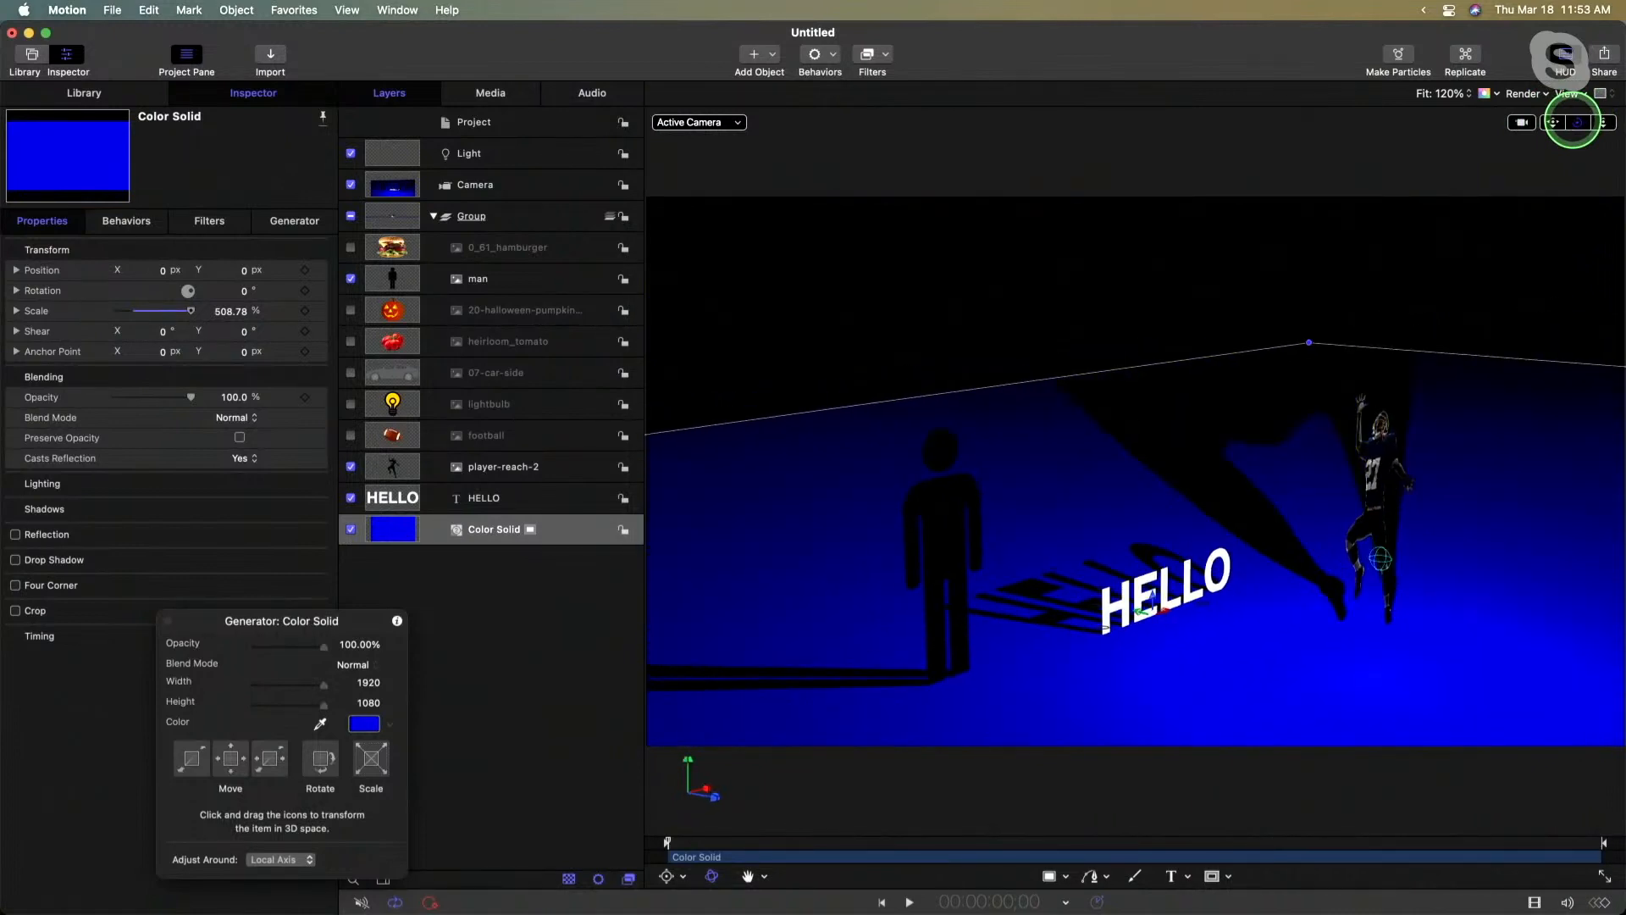